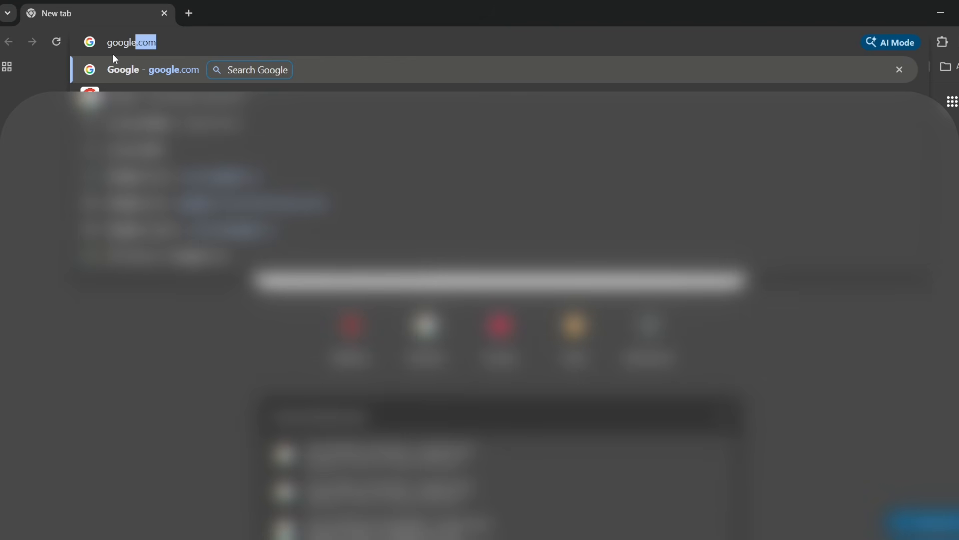
# Step: Search the web for "google earth engine" and open the official Google Earth Engine site from the results
pyautogui.write('earth')
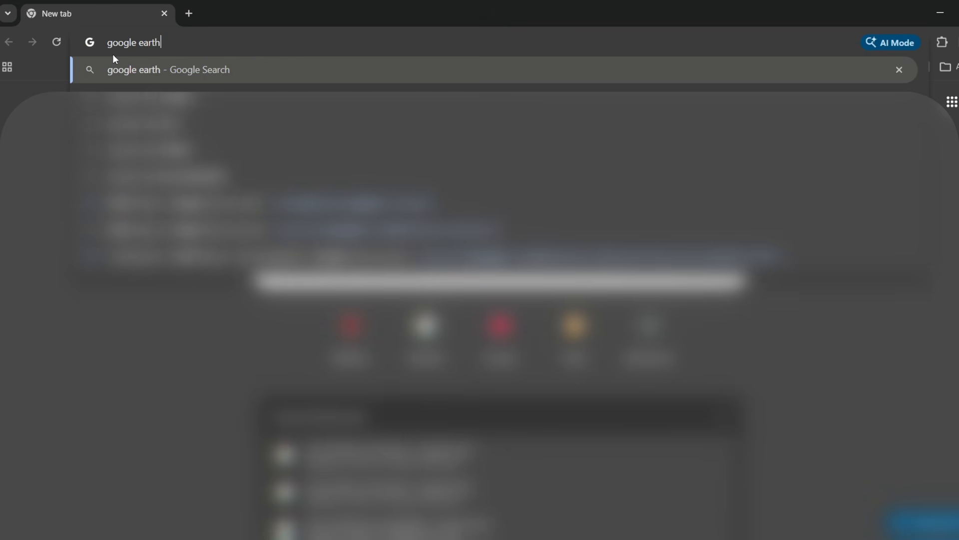
pyautogui.write(' en')
pyautogui.press('Return')
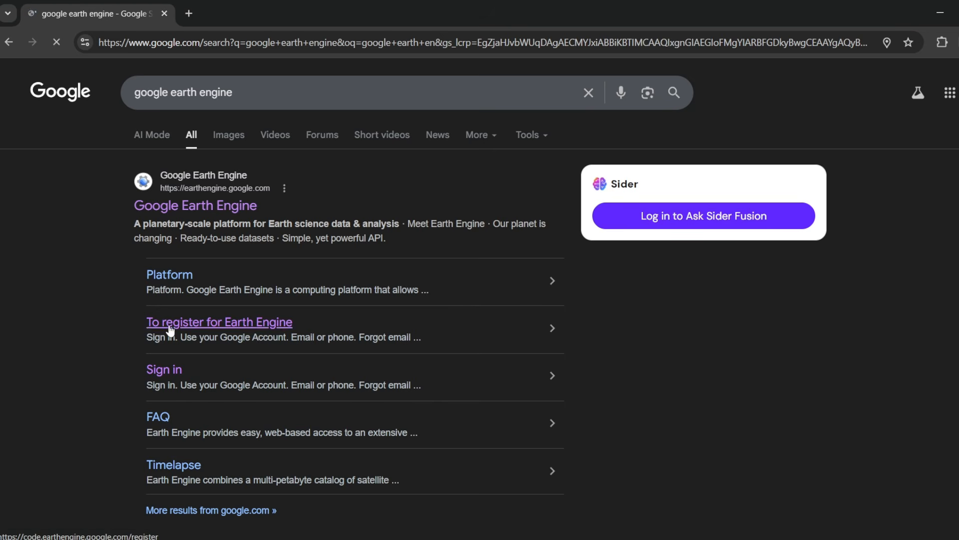
pyautogui.scroll(-1, 187, 357)
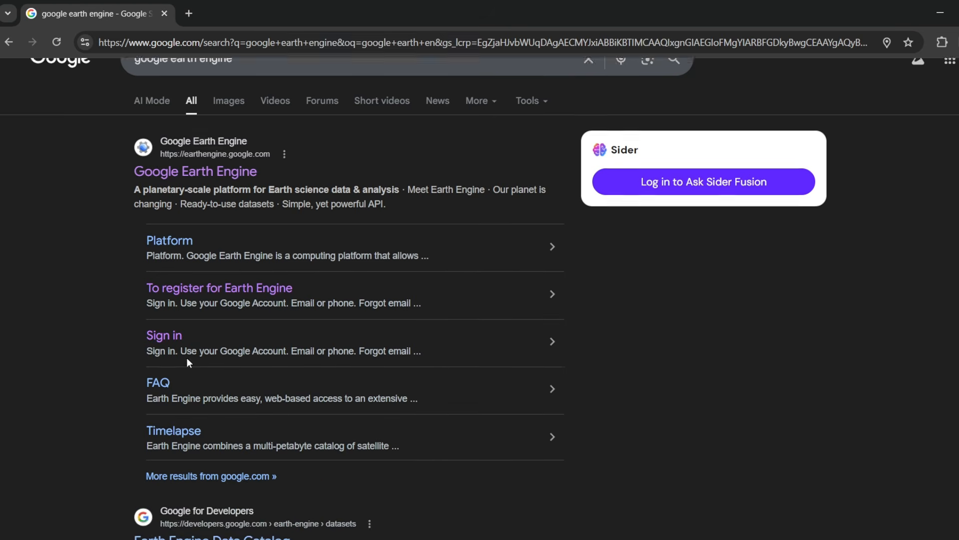
pyautogui.scroll(1, 183, 207)
pyautogui.click(159, 203)
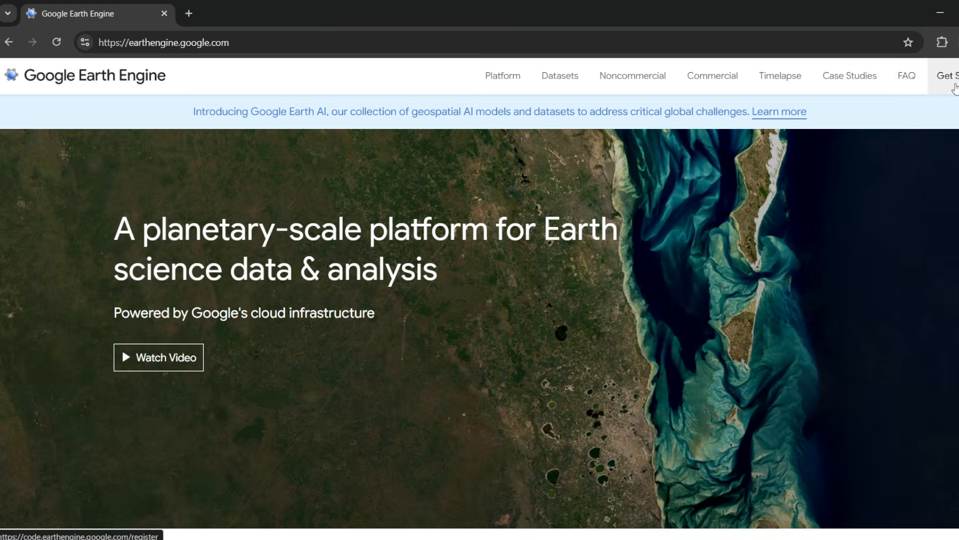
# Step: Open the Earth Engine registration page and review the project's noncommercial registration status
pyautogui.click(944, 75)
pyautogui.moveTo(276, 181); pyautogui.dragTo(494, 181)
pyautogui.click(379, 231)
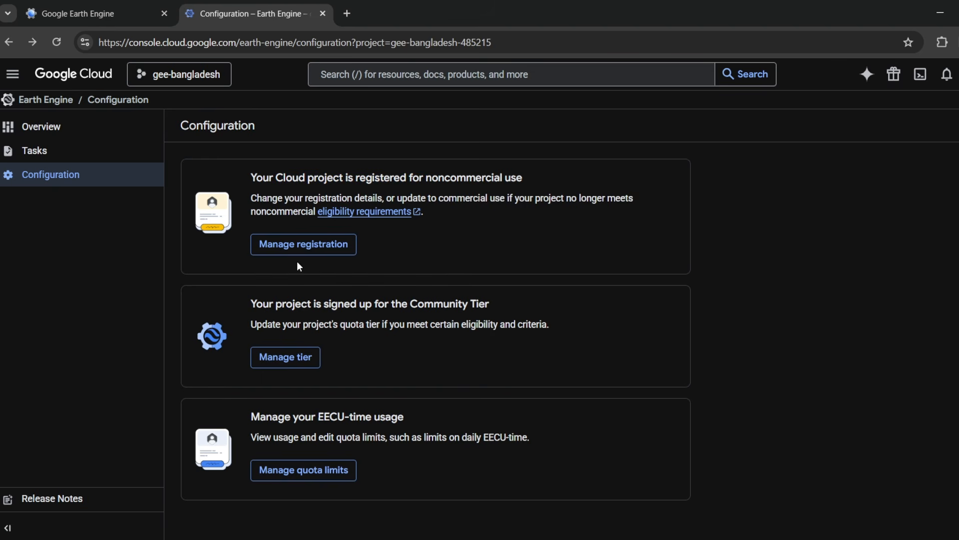
pyautogui.moveTo(262, 178); pyautogui.dragTo(522, 179)
pyautogui.click(562, 209)
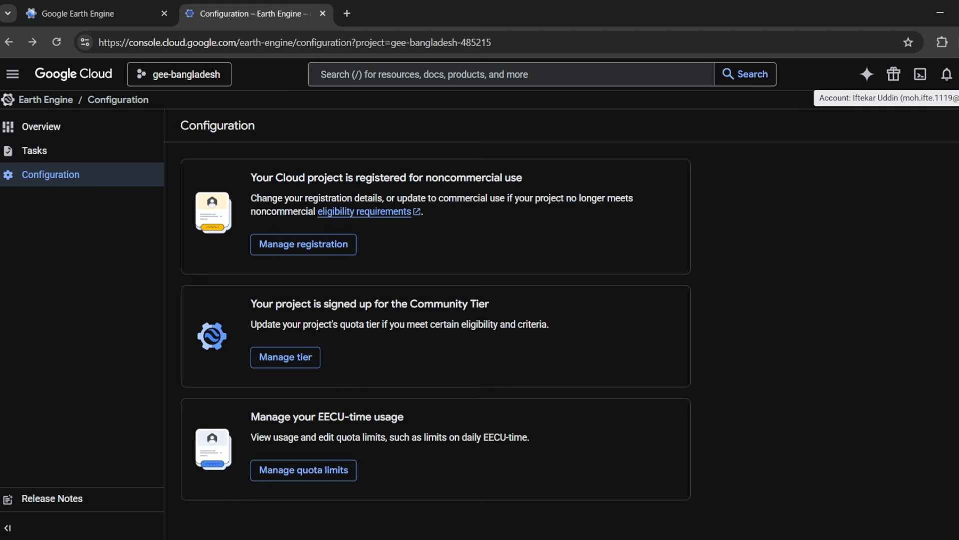
# Step: Switch the Cloud console to another signed-in Google account, close the old configuration page and agree to the Google Cloud terms
pyautogui.click(956, 74)
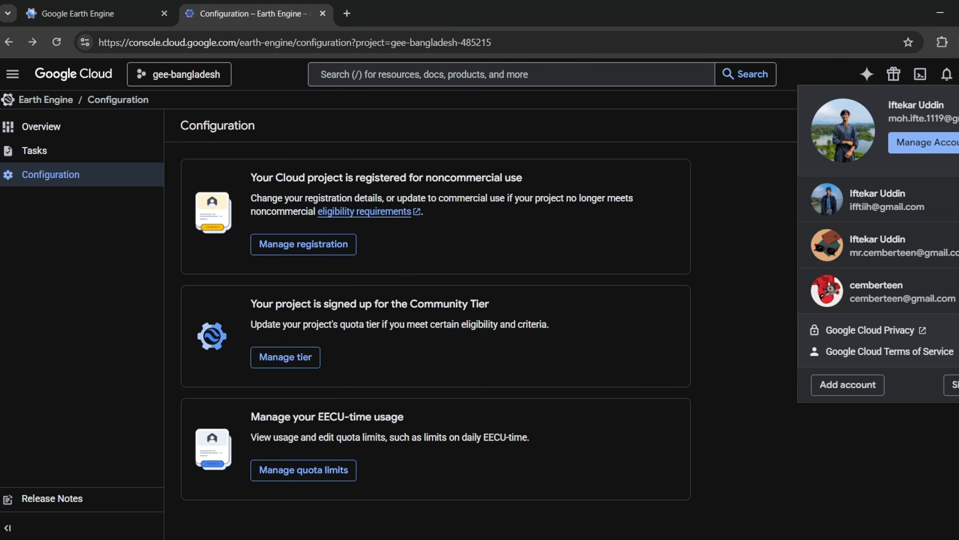
pyautogui.click(856, 288)
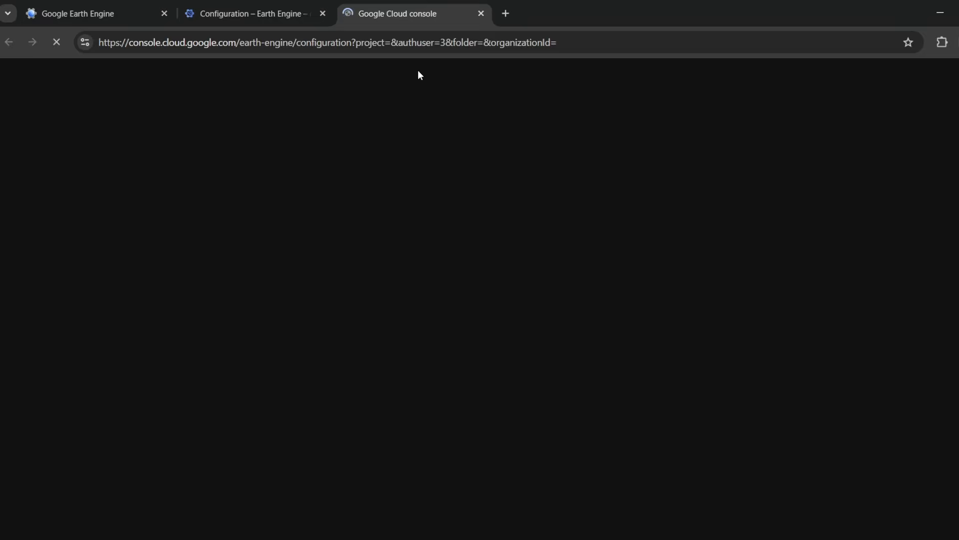
pyautogui.click(324, 14)
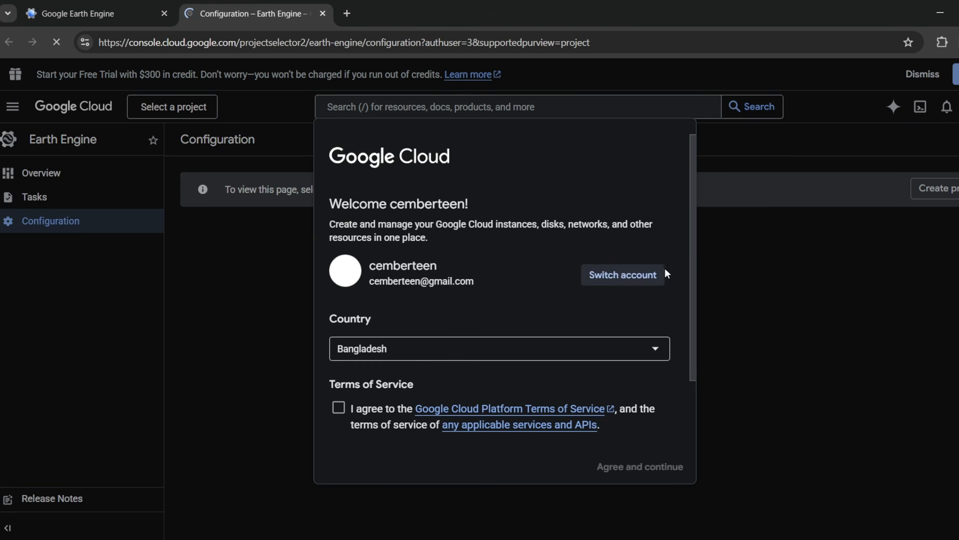
pyautogui.click(338, 408)
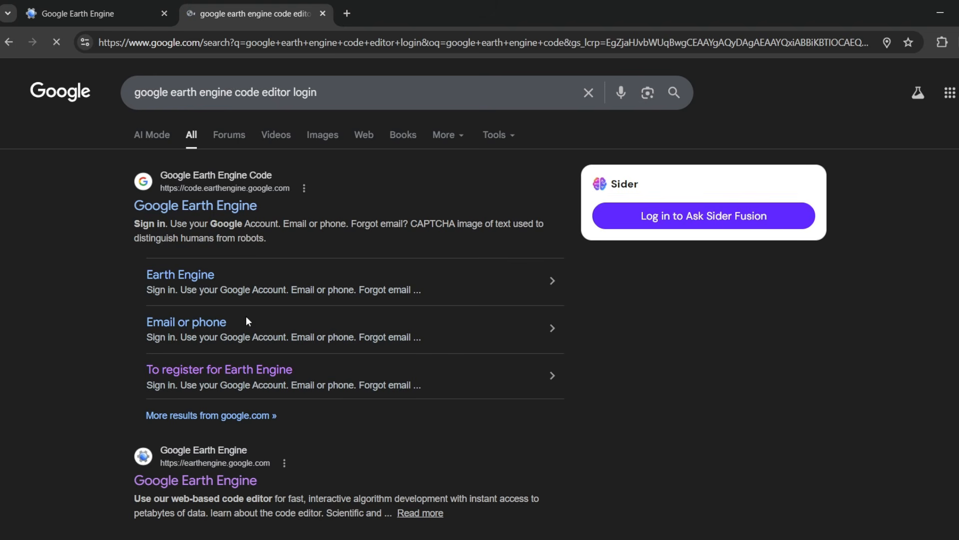
# Step: Open the Earth Engine Code Editor from the search results and read its welcome dialog
pyautogui.click(141, 208)
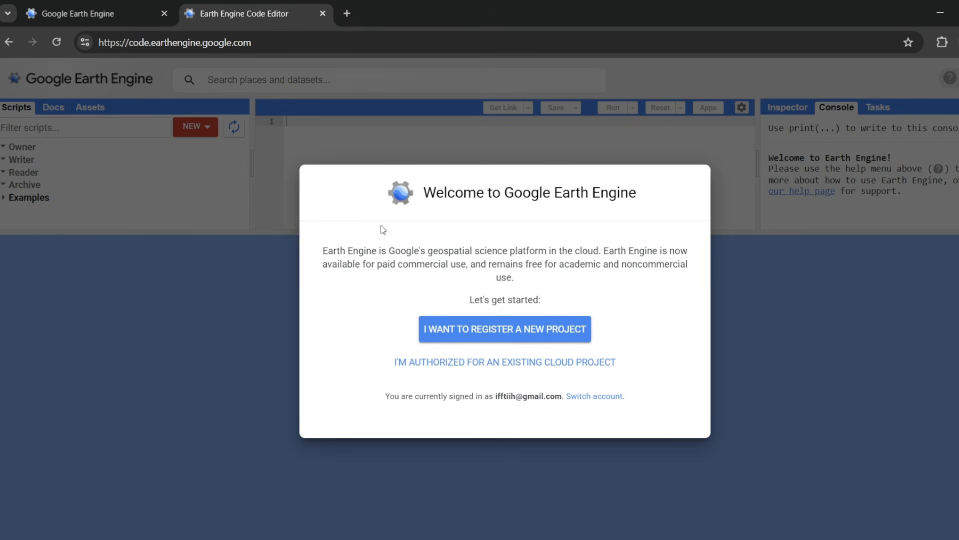
pyautogui.moveTo(435, 202); pyautogui.dragTo(645, 202)
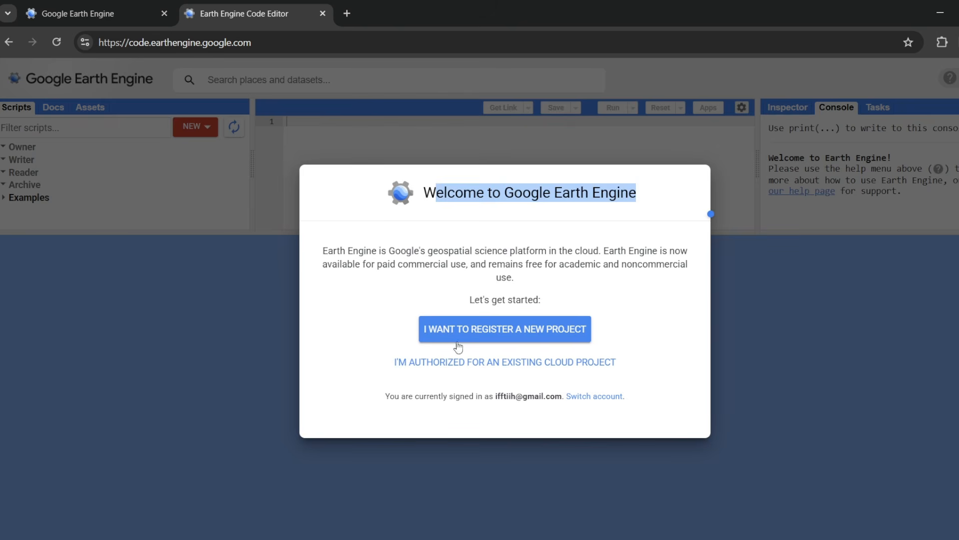
pyautogui.moveTo(329, 251); pyautogui.dragTo(383, 264)
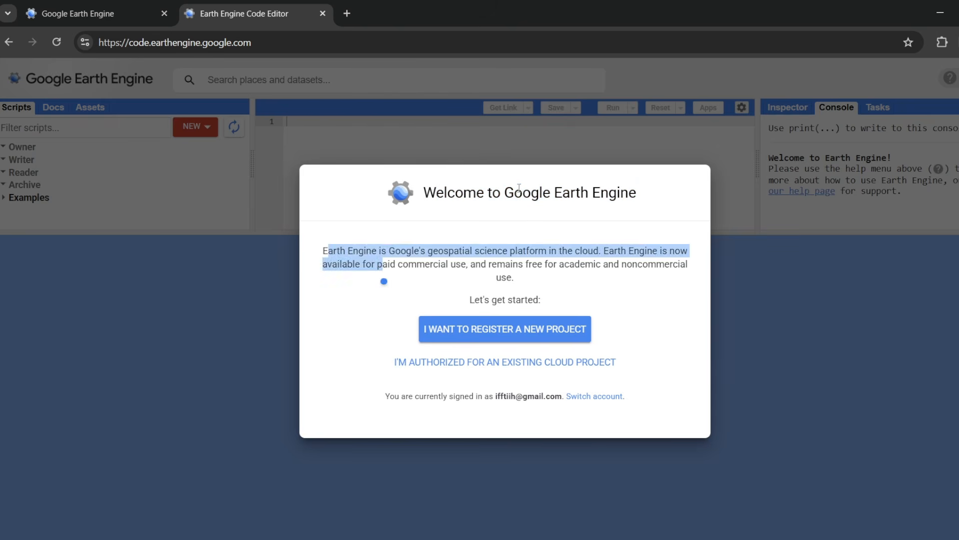
pyautogui.moveTo(514, 192); pyautogui.dragTo(523, 192)
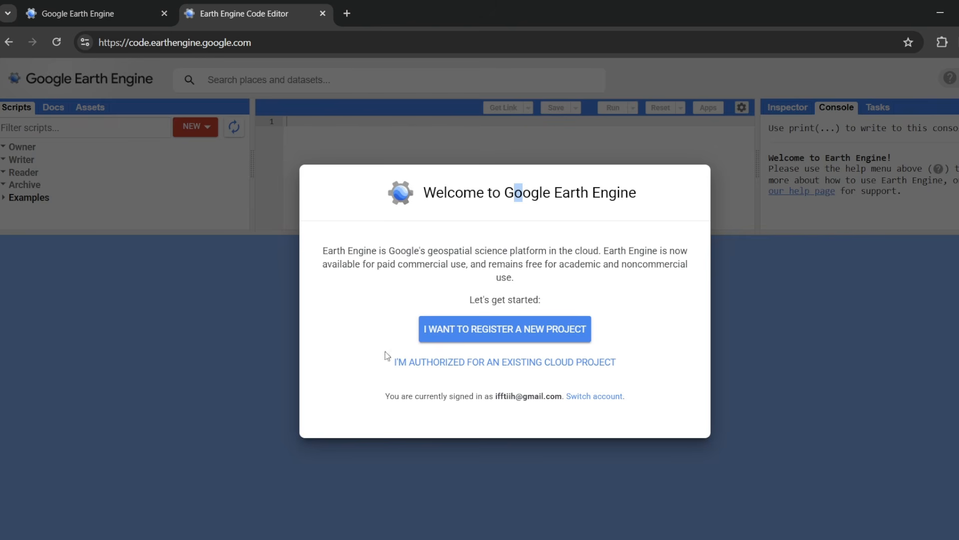
pyautogui.click(419, 367)
pyautogui.click(439, 277)
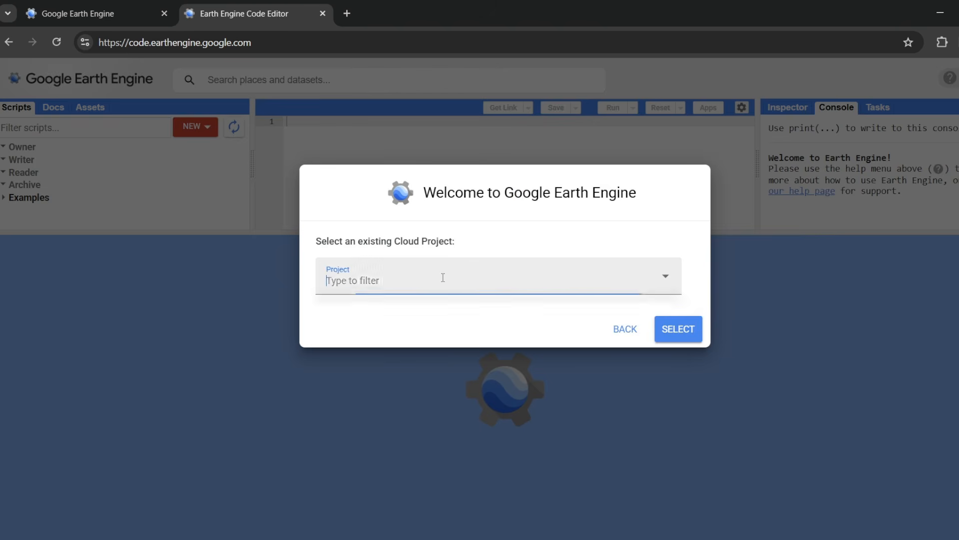
pyautogui.click(407, 292)
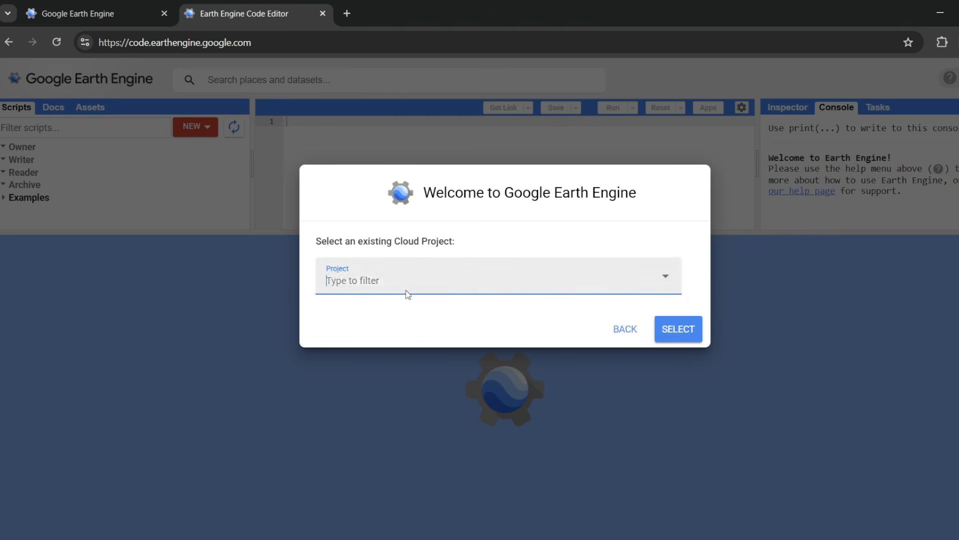
pyautogui.click(407, 291)
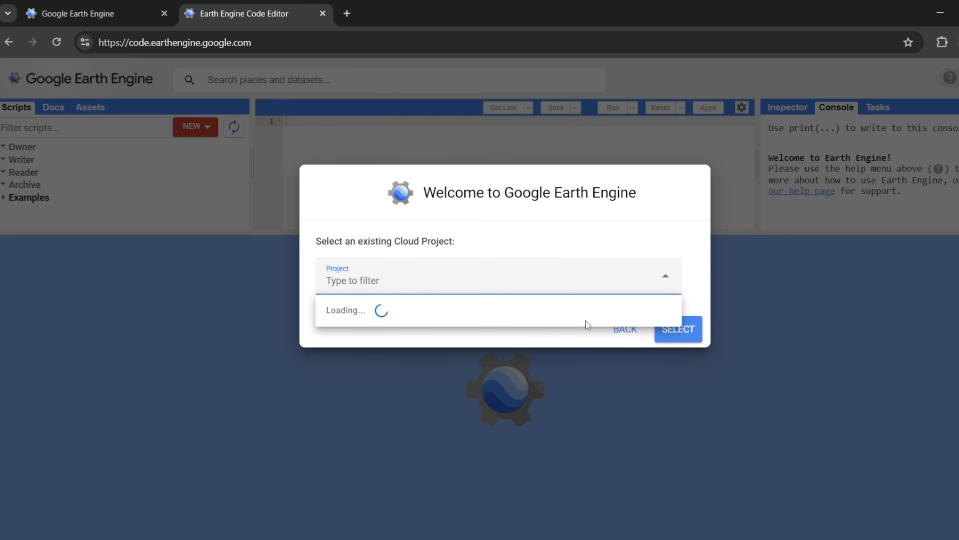
pyautogui.click(622, 332)
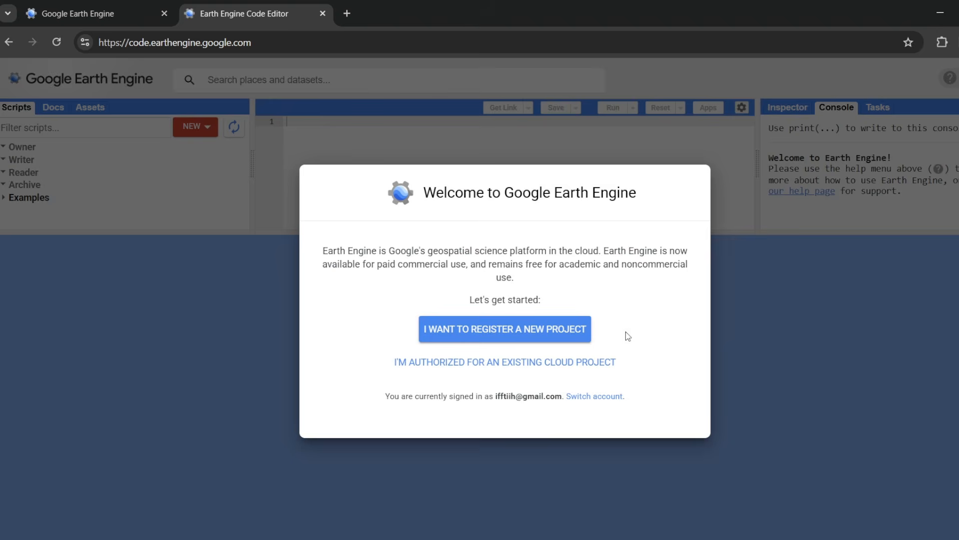
# Step: Start registering a new project under another signed-in Google account, agreeing to the Google Cloud Platform Terms of Service
pyautogui.click(435, 333)
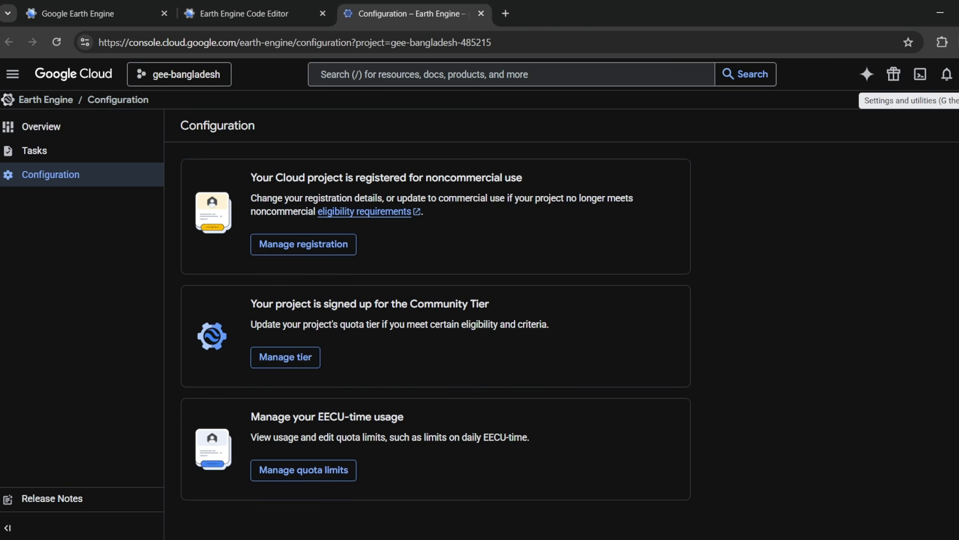
pyautogui.click(956, 74)
pyautogui.click(957, 74)
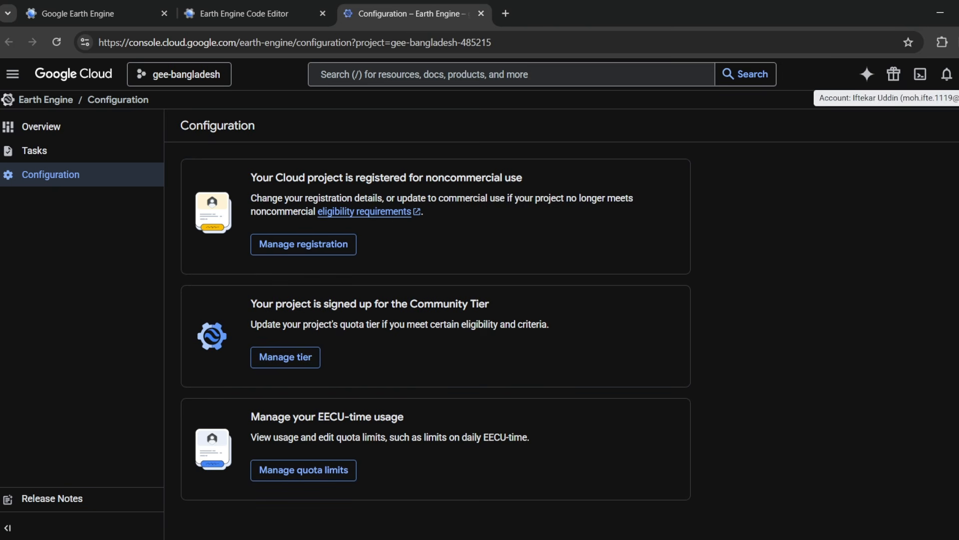
pyautogui.click(957, 74)
pyautogui.click(827, 200)
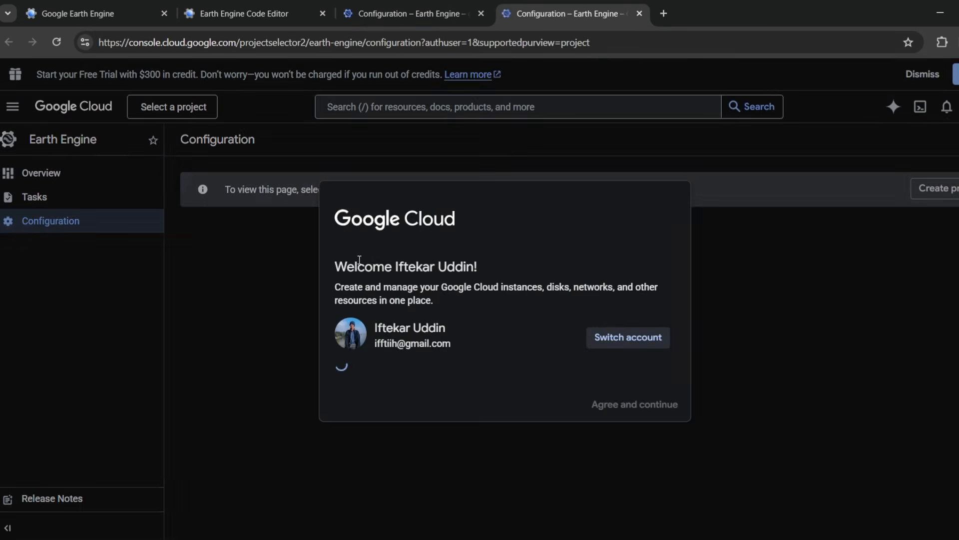
pyautogui.click(338, 407)
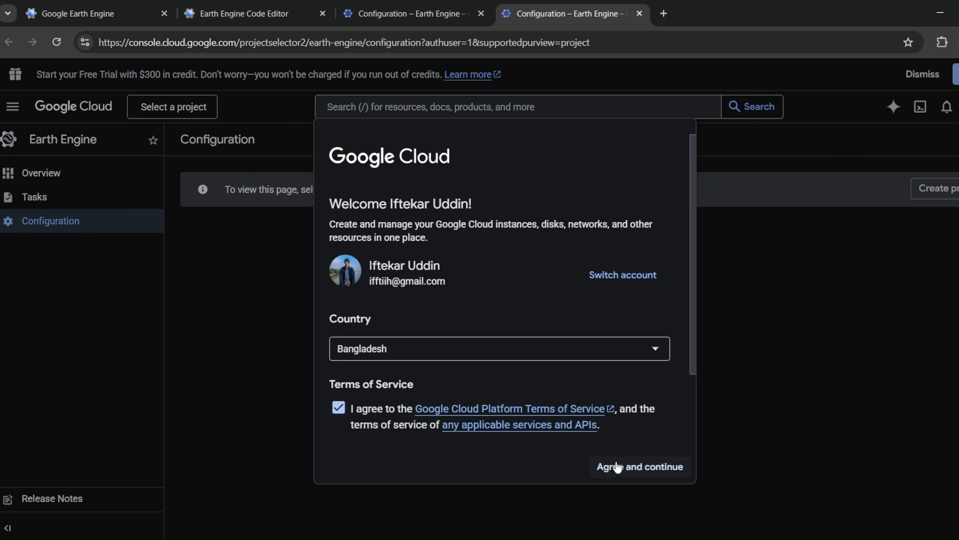
pyautogui.click(617, 466)
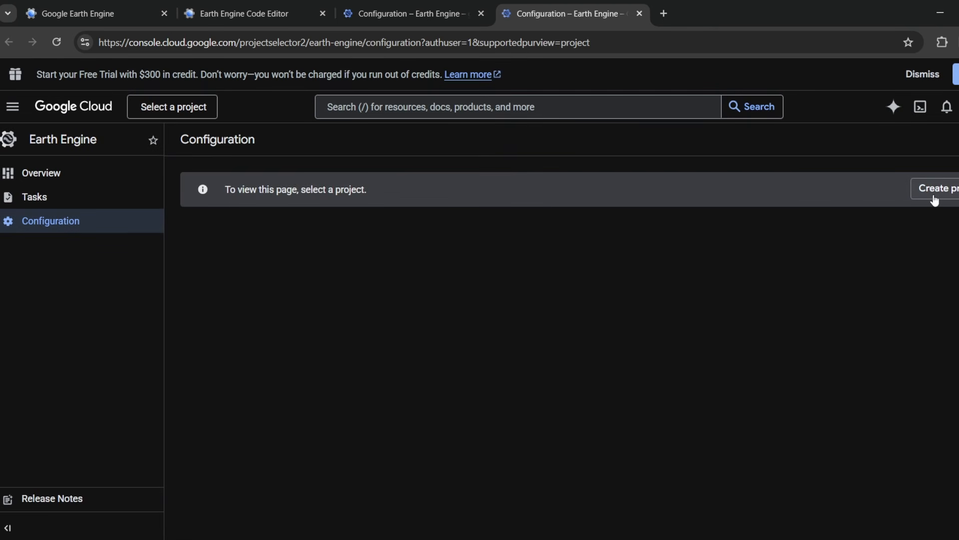
# Step: Create a new Cloud project named DATA with no organization and check its creation notification
pyautogui.click(936, 190)
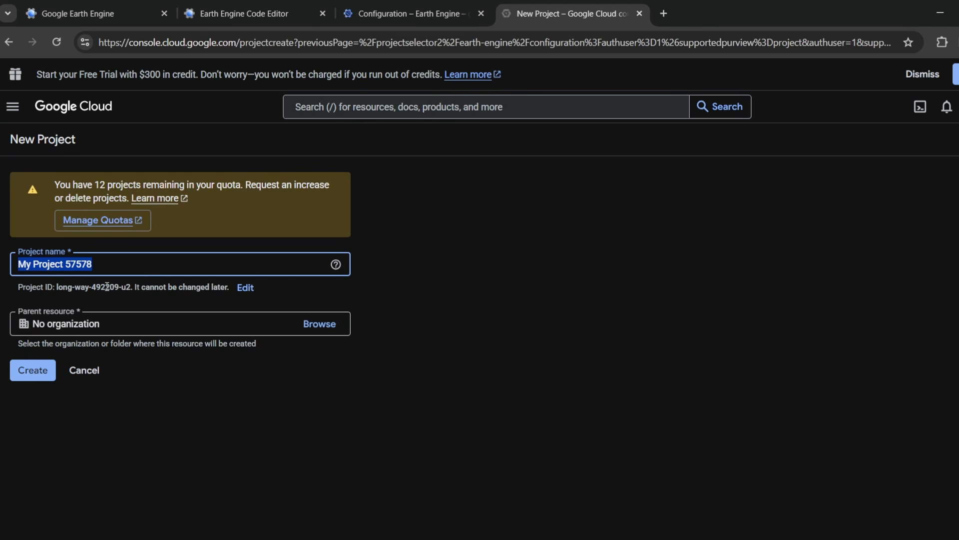
pyautogui.write('DATA')
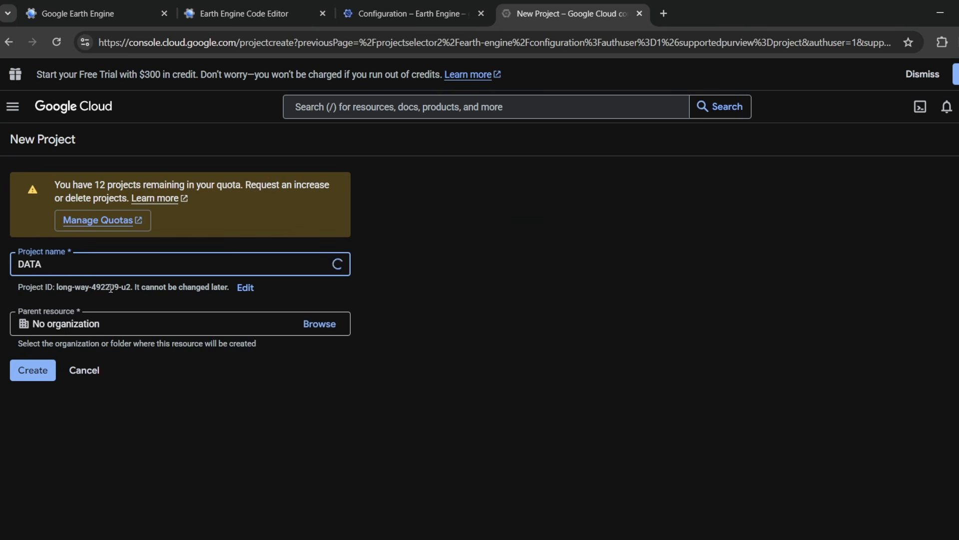
pyautogui.click(31, 370)
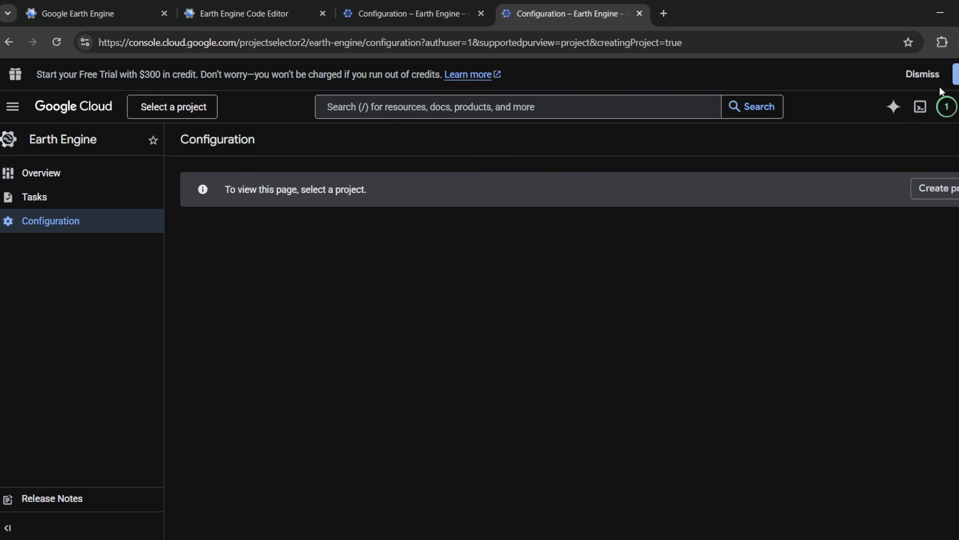
pyautogui.click(942, 112)
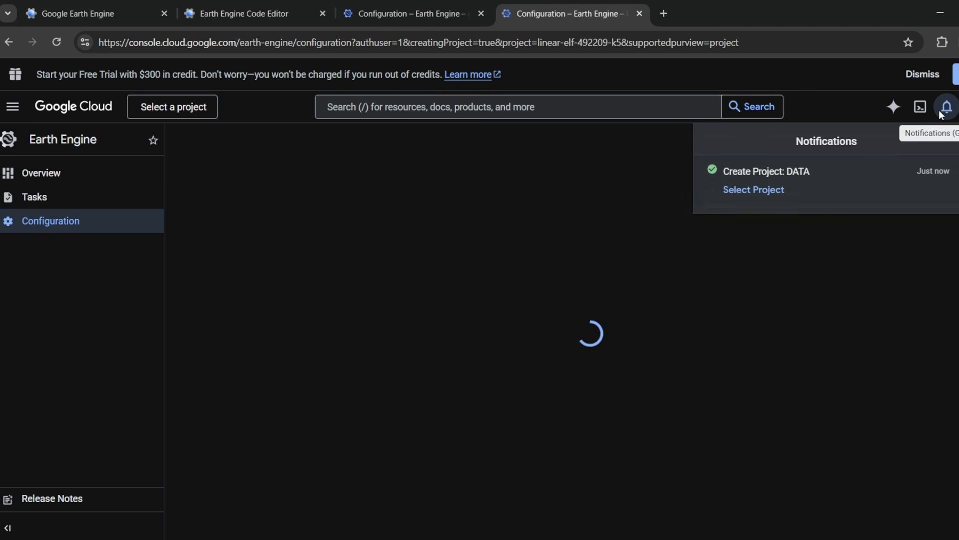
pyautogui.click(942, 114)
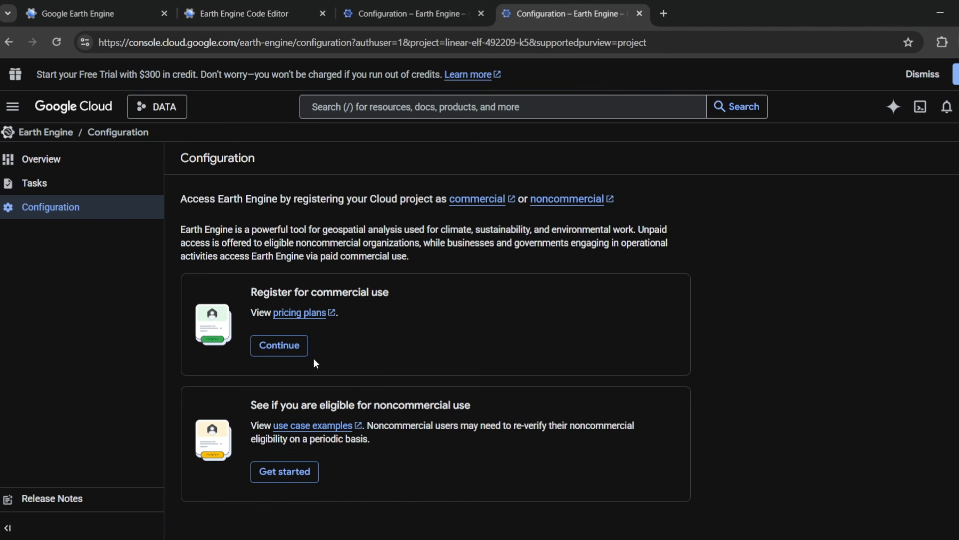
# Step: Compare the commercial and noncommercial registration options and start the noncommercial eligibility registration for the DATA project
pyautogui.moveTo(264, 298); pyautogui.dragTo(381, 291)
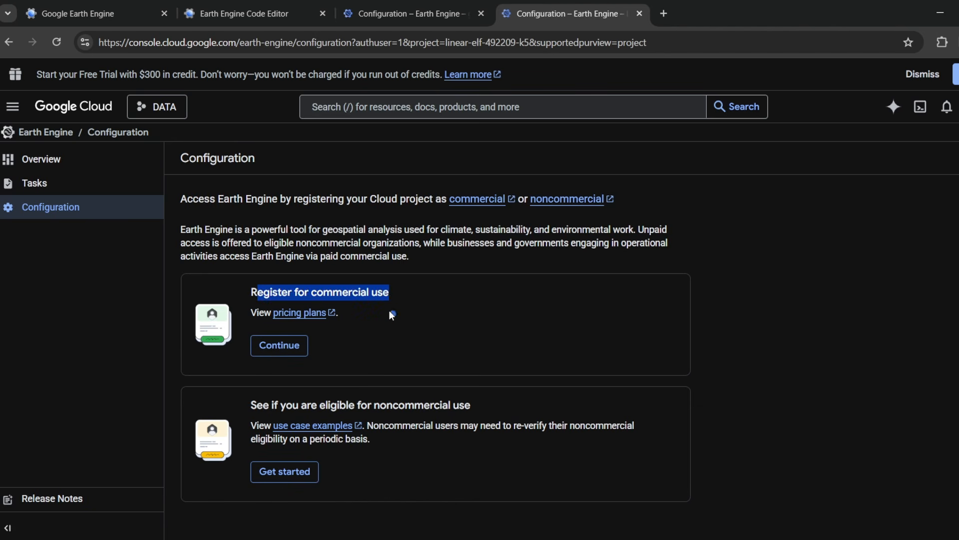
pyautogui.moveTo(241, 411); pyautogui.dragTo(475, 403)
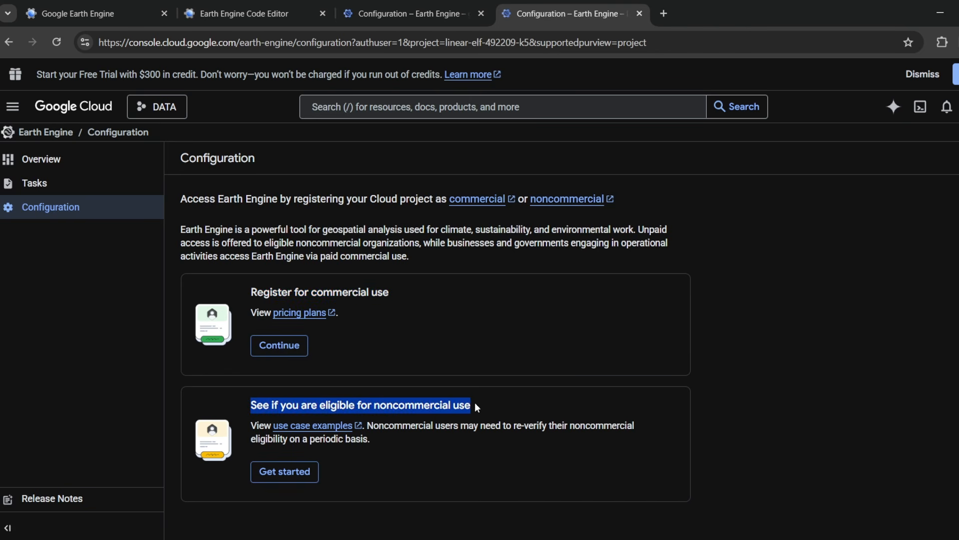
pyautogui.click(337, 496)
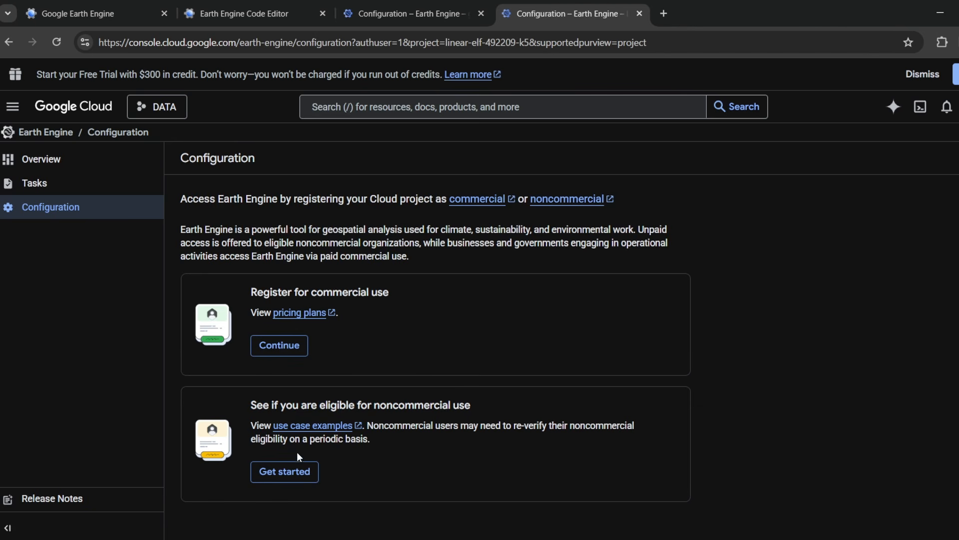
pyautogui.click(278, 470)
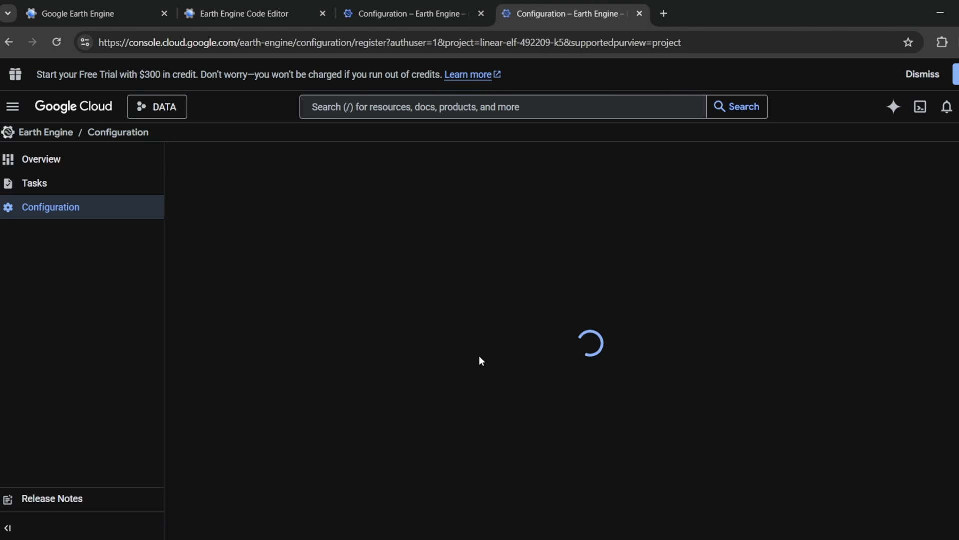
# Step: Set the organization type to public or private academic institution and continue to the noncommercial eligibility check
pyautogui.click(250, 252)
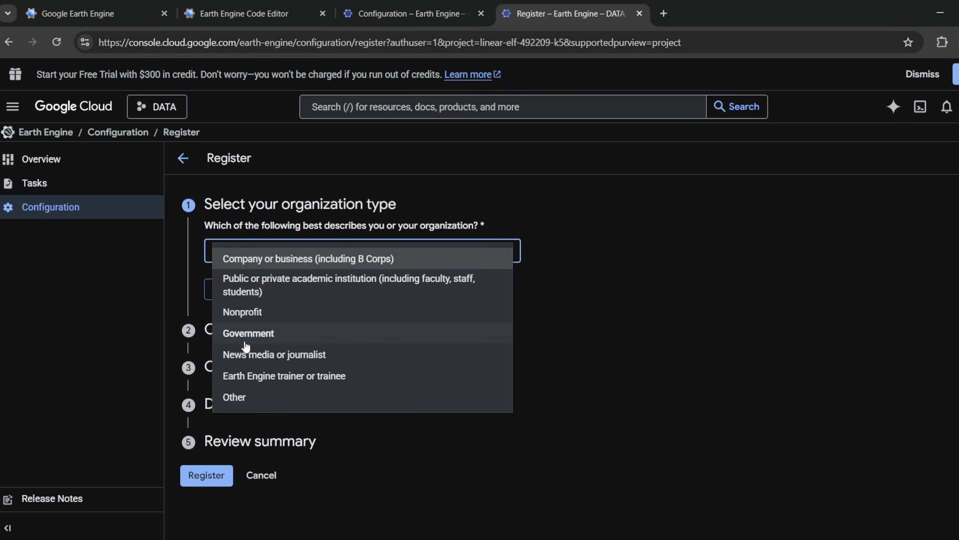
pyautogui.click(244, 297)
pyautogui.click(223, 289)
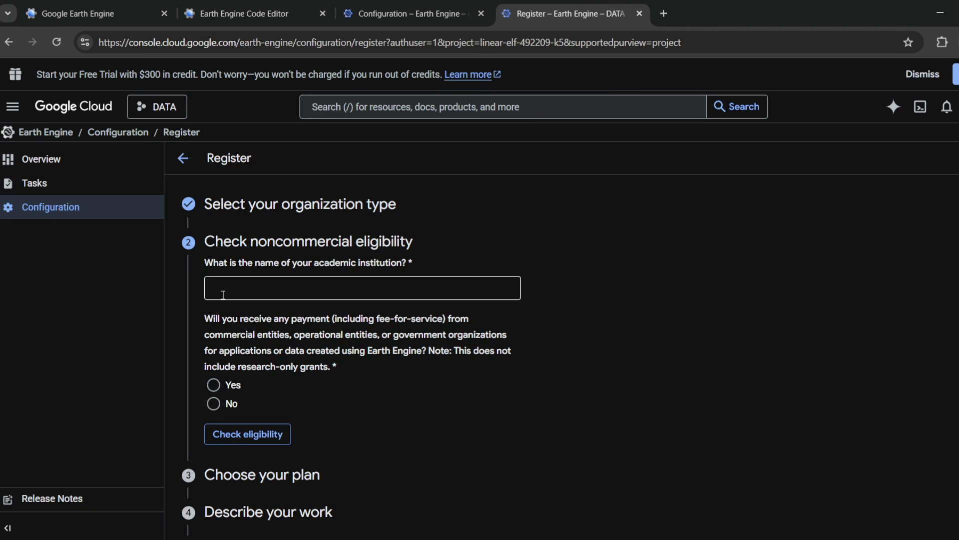
# Step: Enter the academic institution's name, answer No to receiving payment for Earth Engine work, and describe the use as scientific research
pyautogui.click(259, 294)
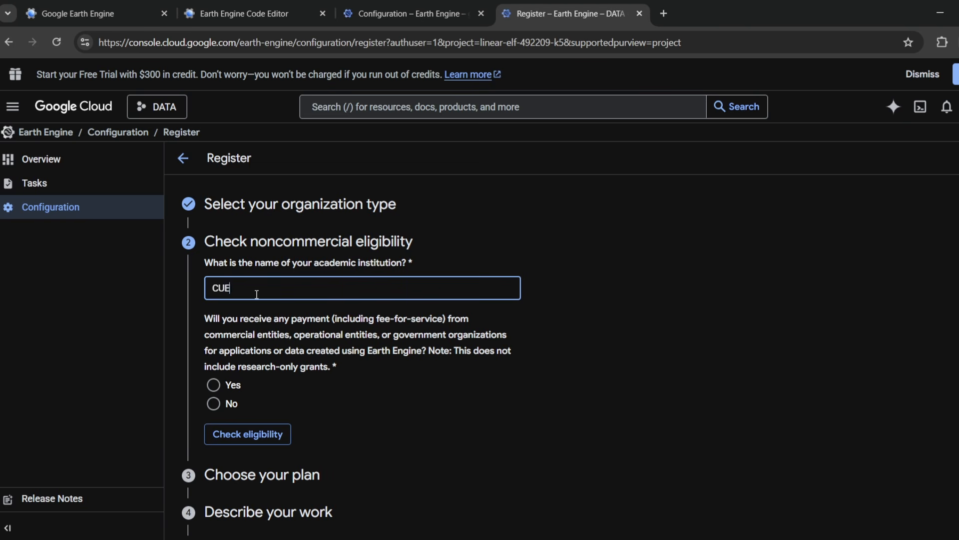
pyautogui.click(215, 404)
pyautogui.scroll(-3, 229, 427)
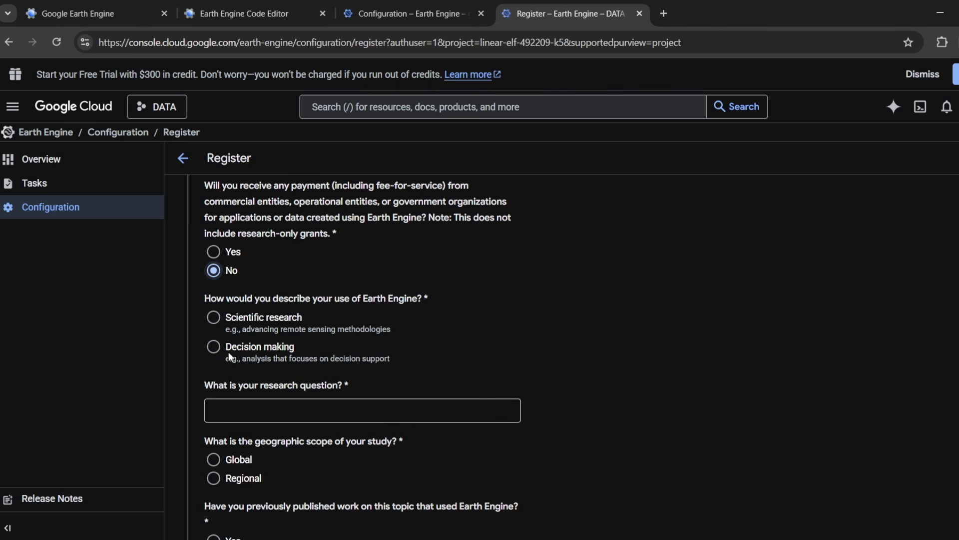
pyautogui.click(214, 315)
pyautogui.scroll(-1, 222, 390)
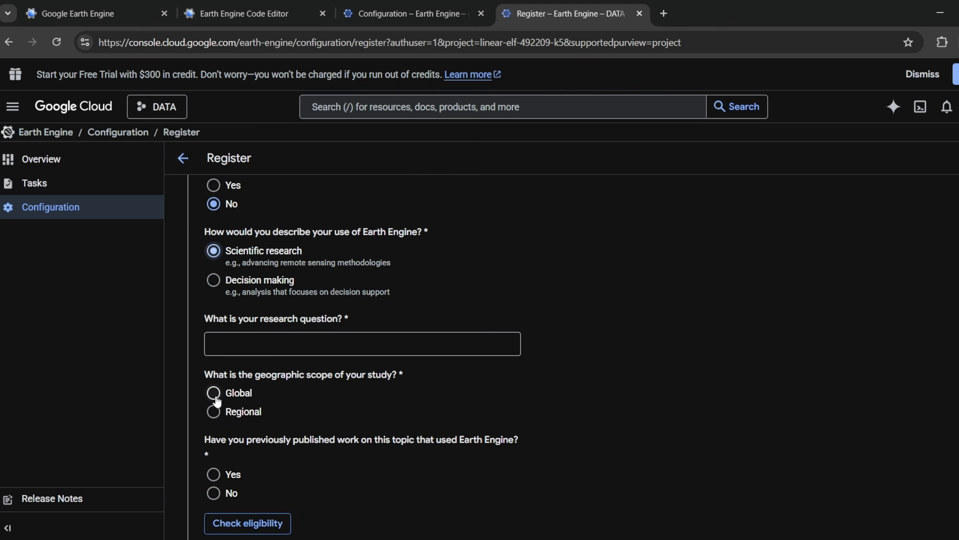
# Step: Set the study's geographic scope to Global and enter the research question "What is sustainable development?"
pyautogui.click(213, 394)
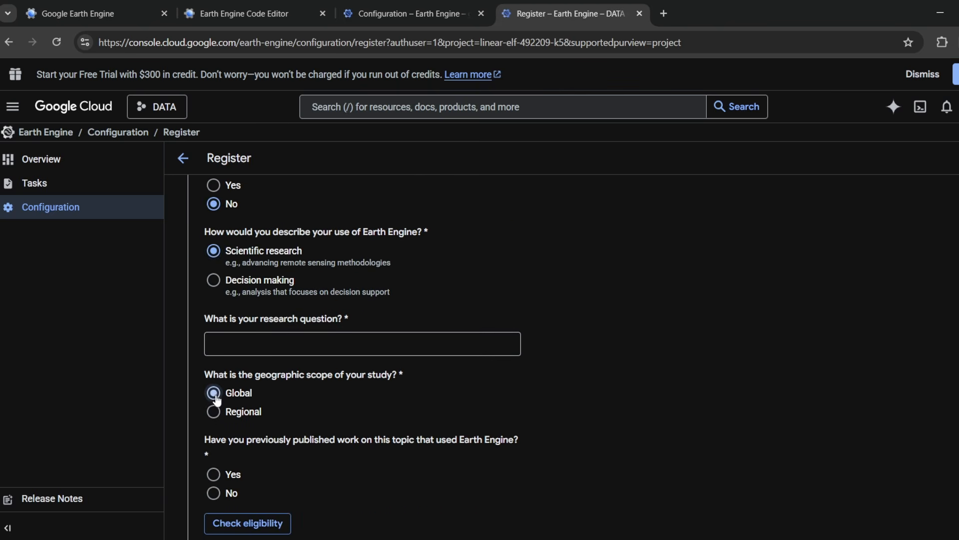
pyautogui.click(250, 354)
pyautogui.click(238, 415)
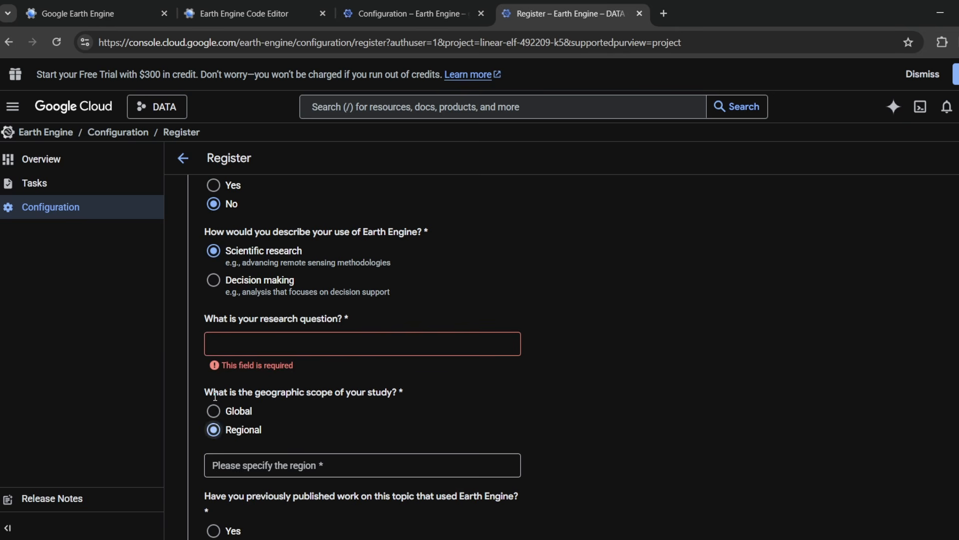
pyautogui.click(214, 411)
pyautogui.click(230, 347)
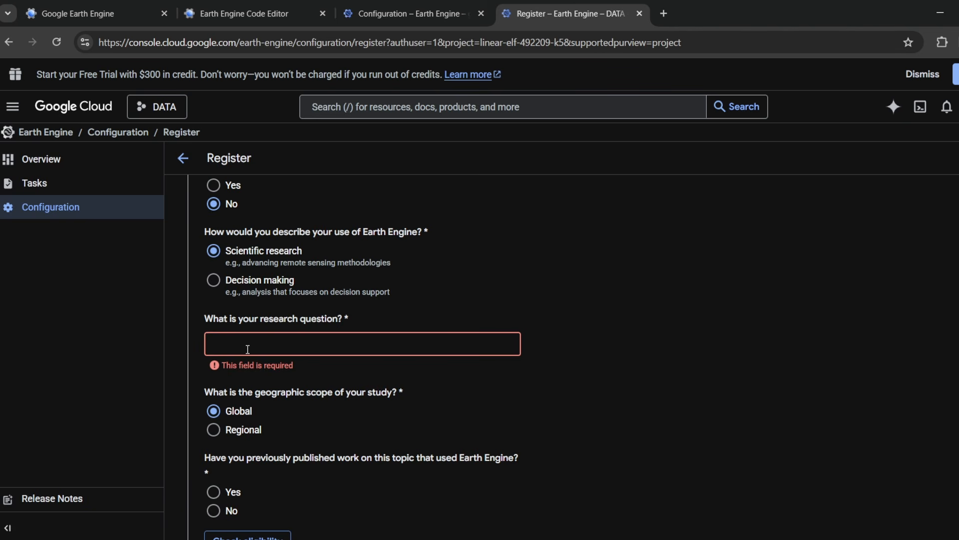
pyautogui.write('What is sustainable development?')
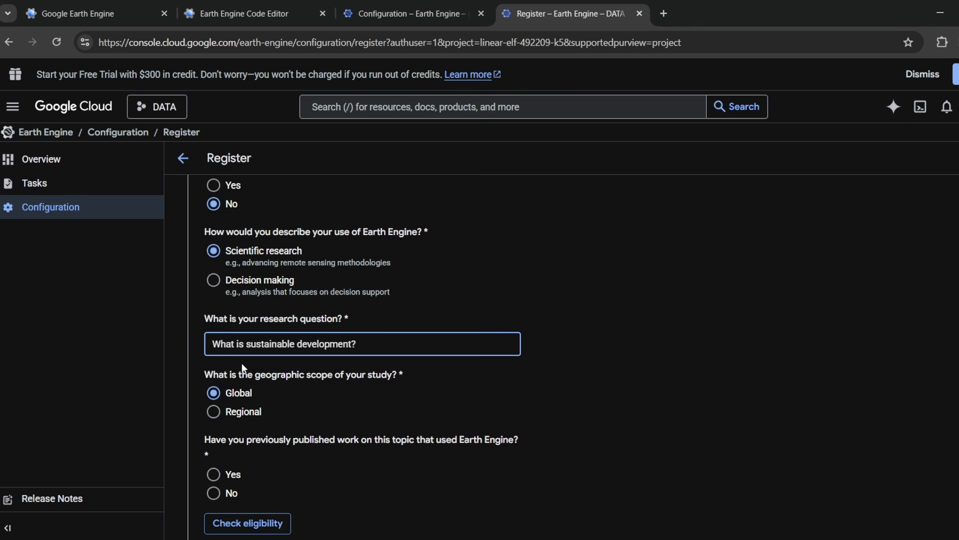
# Step: Answer No to previously published Earth Engine work, check the eligibility, and continue with the Community plan
pyautogui.scroll(-3, 241, 363)
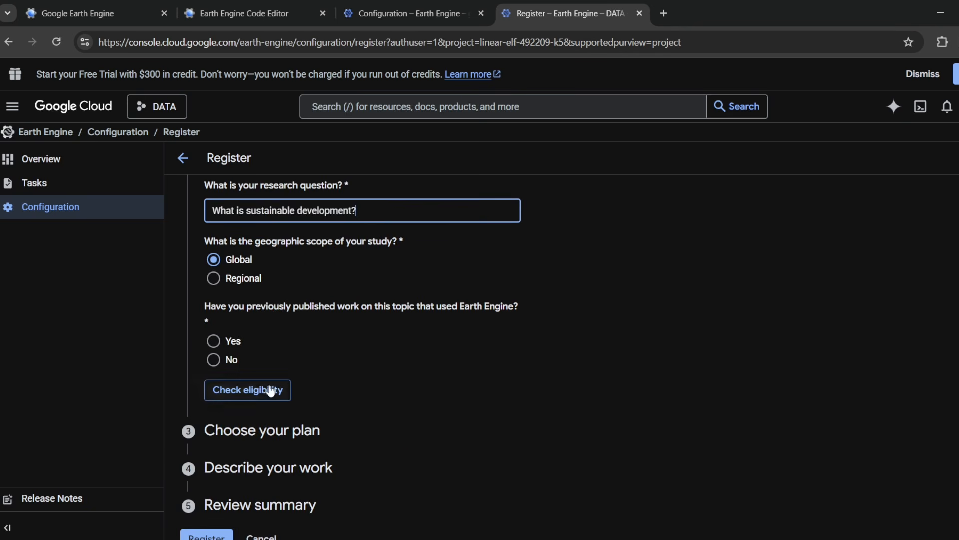
pyautogui.click(214, 359)
pyautogui.scroll(-1, 215, 364)
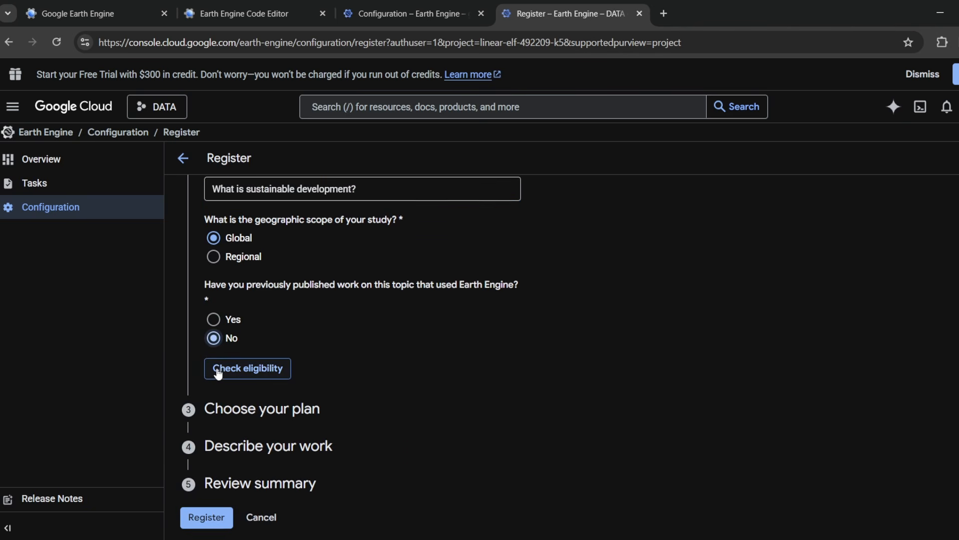
pyautogui.click(213, 519)
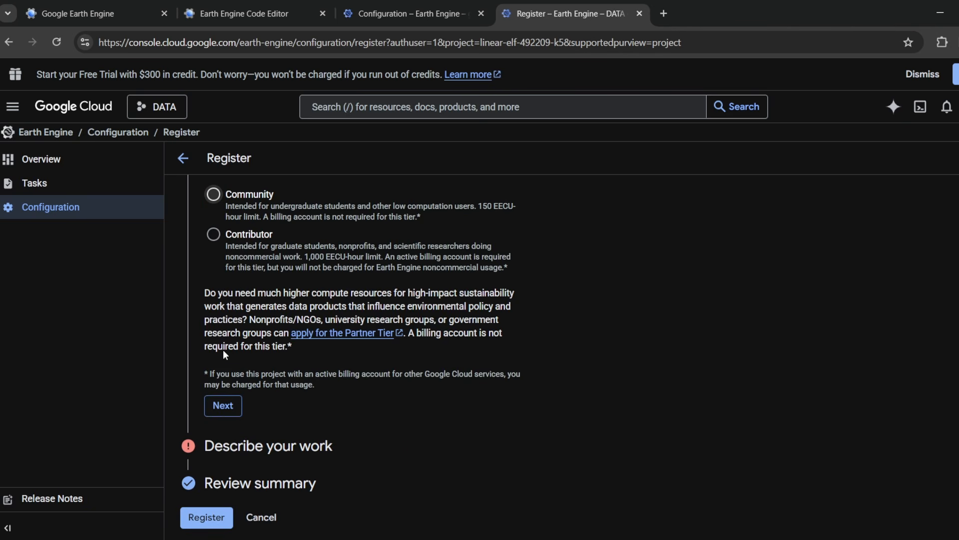
pyautogui.click(210, 517)
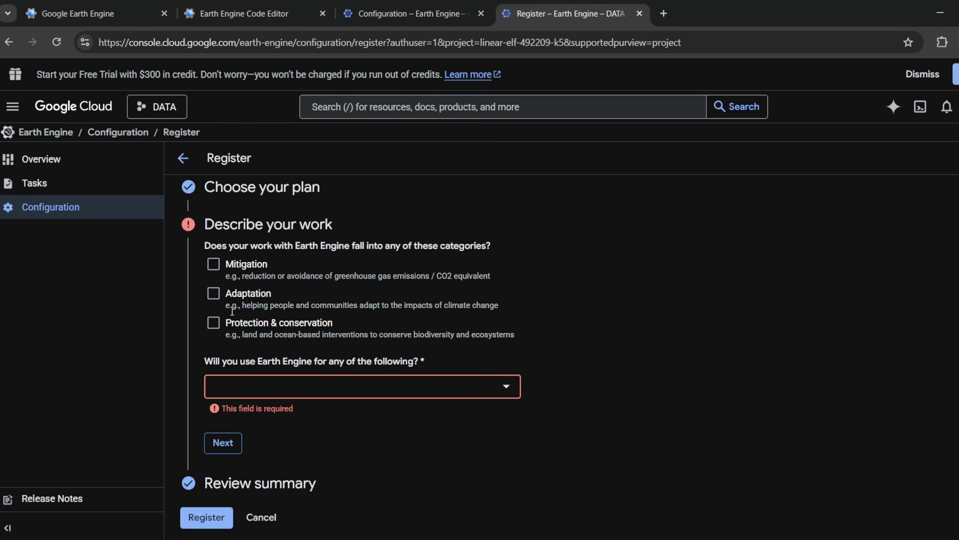
# Step: Mark Mitigation and Adaptation as the work categories, leaving Protection & conservation unselected
pyautogui.click(218, 328)
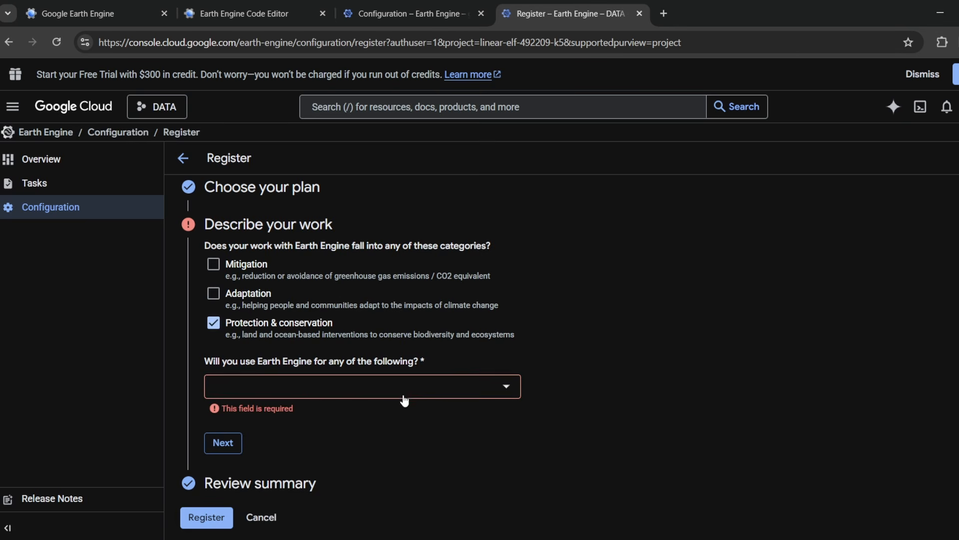
pyautogui.click(213, 292)
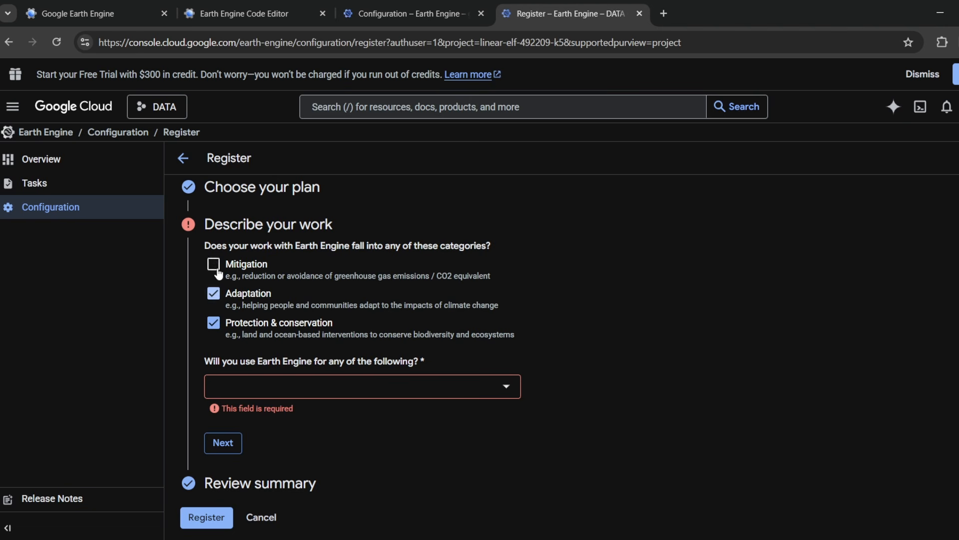
pyautogui.click(213, 264)
pyautogui.click(214, 323)
# Step: Choose only Architecture / Urban Design as the intended use of Earth Engine
pyautogui.click(503, 397)
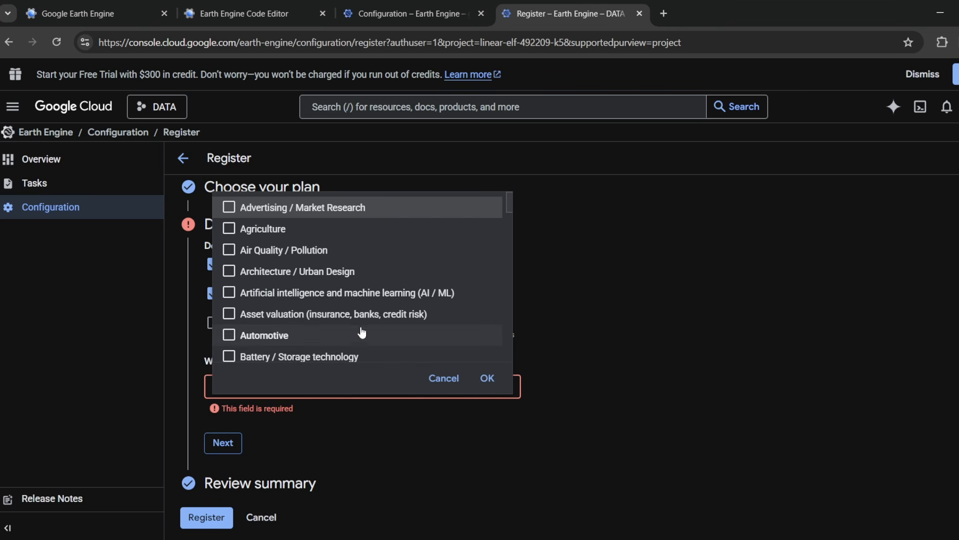
pyautogui.click(231, 251)
pyautogui.click(229, 271)
pyautogui.click(230, 251)
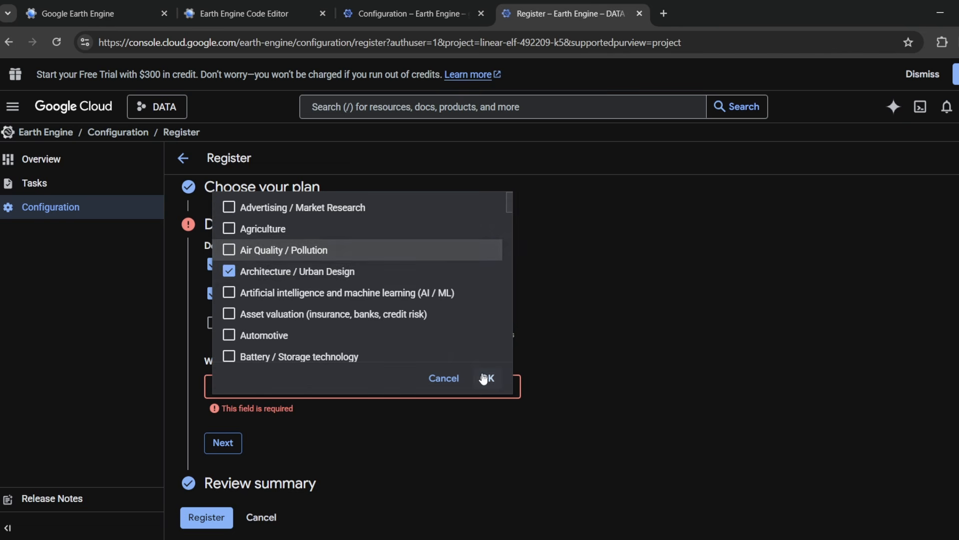
pyautogui.click(487, 378)
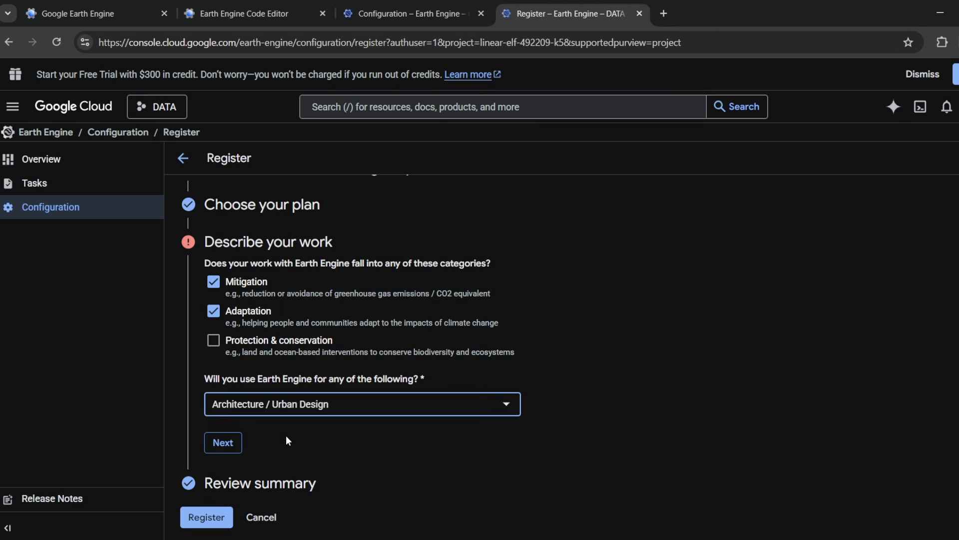
# Step: Submit the project registration, enable the required Google Earth Engine API, and continue to the Earth Engine welcome page
pyautogui.click(220, 441)
pyautogui.click(212, 394)
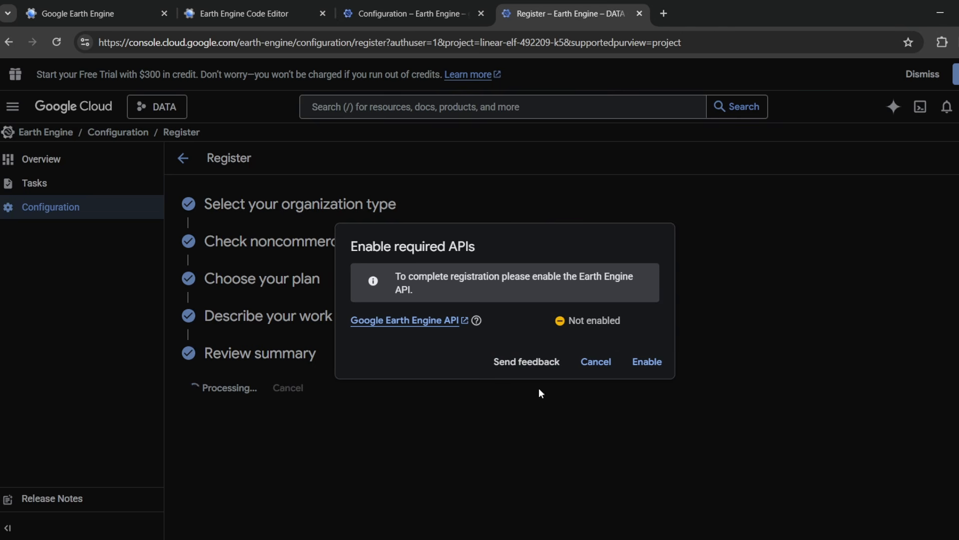
pyautogui.click(634, 358)
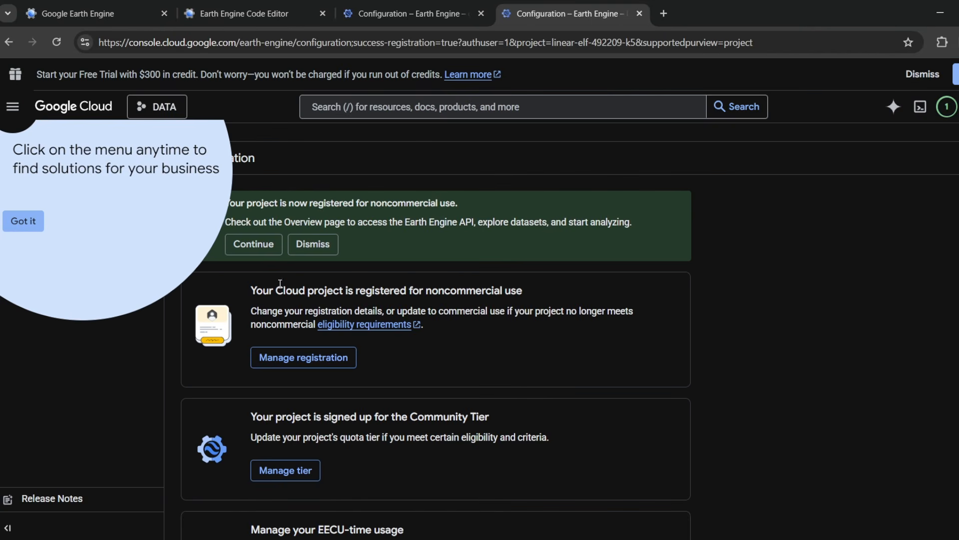
pyautogui.click(22, 221)
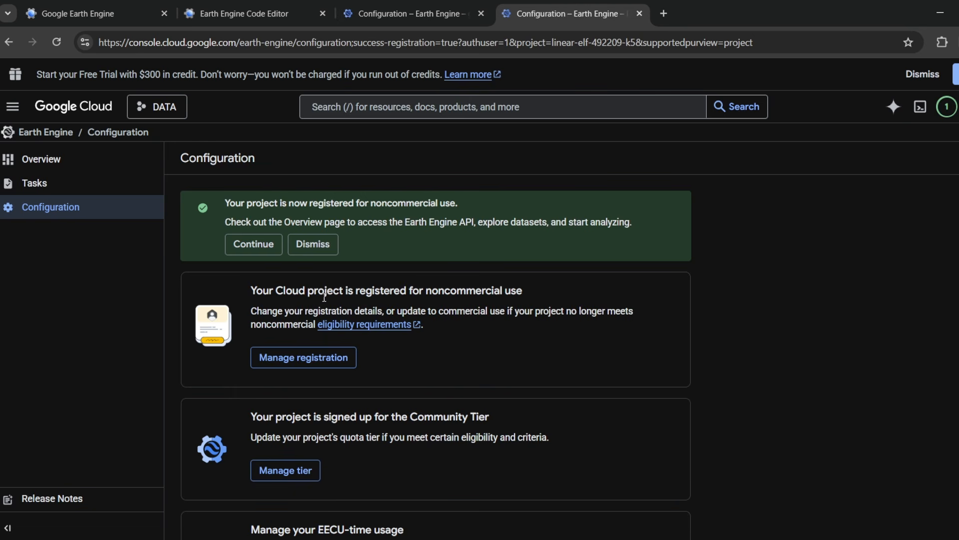
pyautogui.click(253, 244)
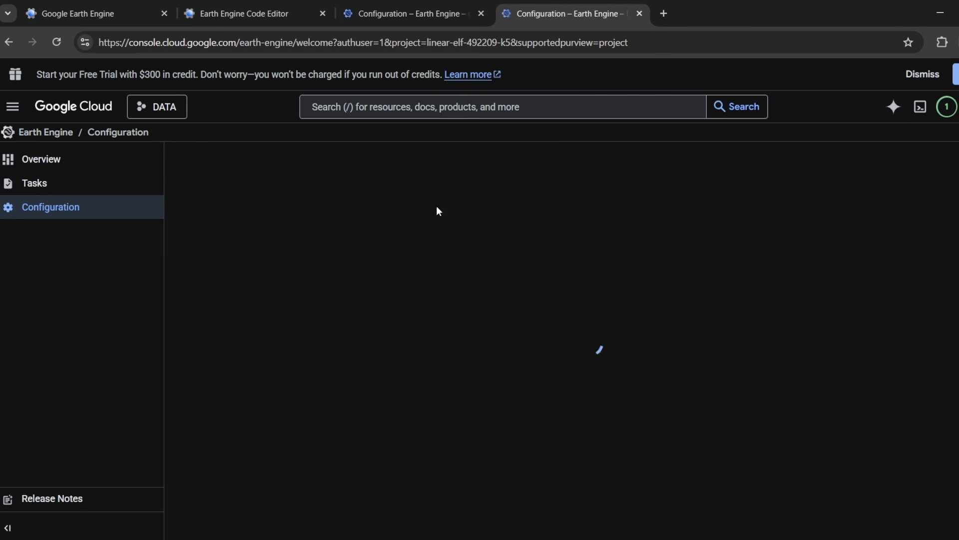
# Step: Switch to the Earth Engine Code Editor and select the existing Cloud project DATA
pyautogui.click(383, 13)
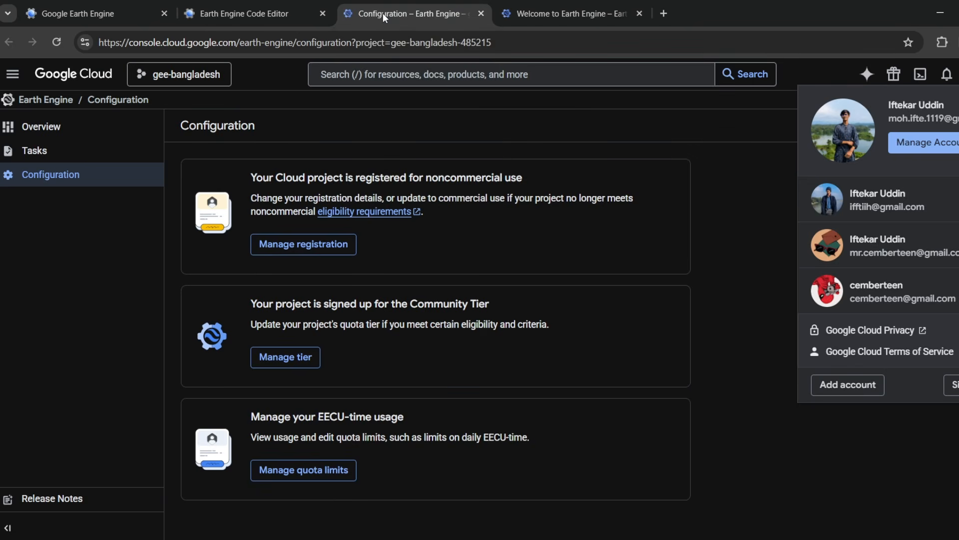
pyautogui.click(235, 13)
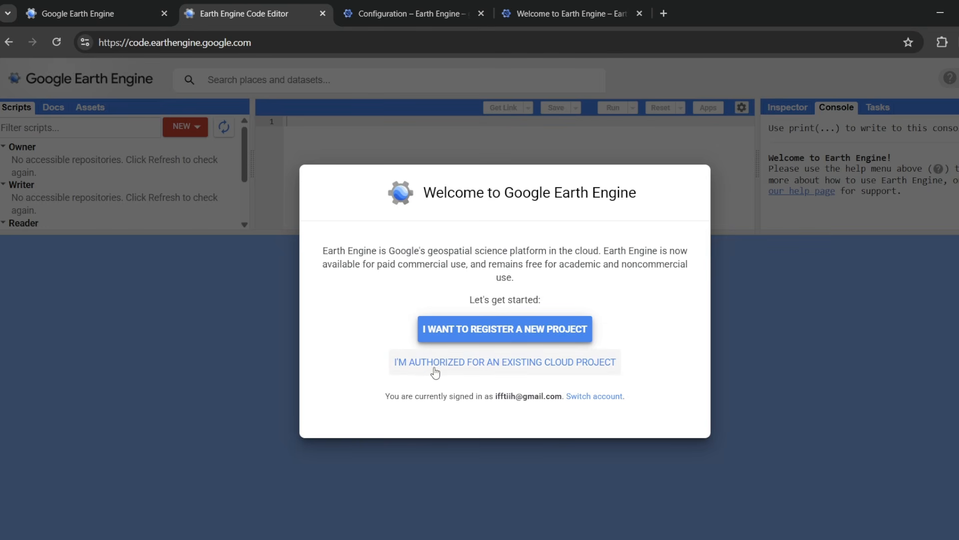
pyautogui.click(406, 365)
pyautogui.click(648, 279)
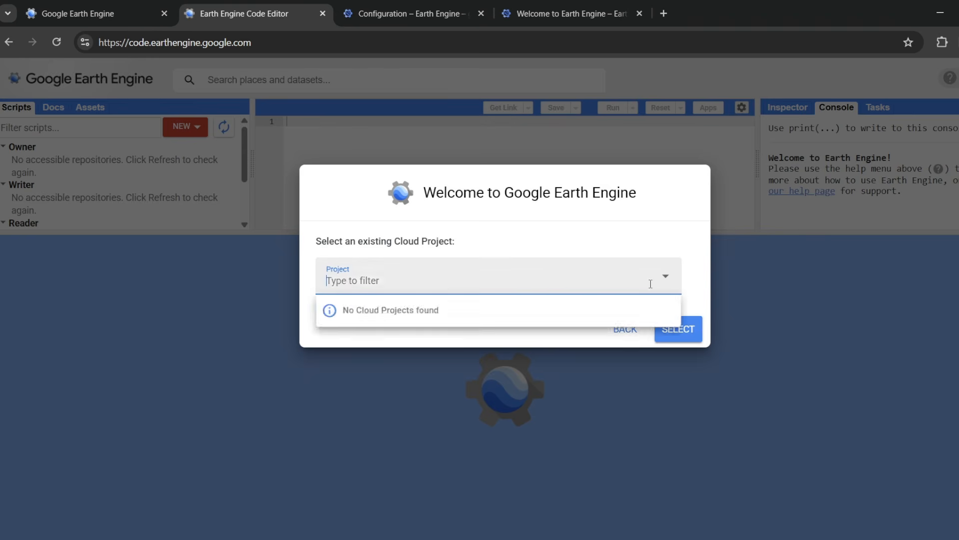
pyautogui.click(669, 278)
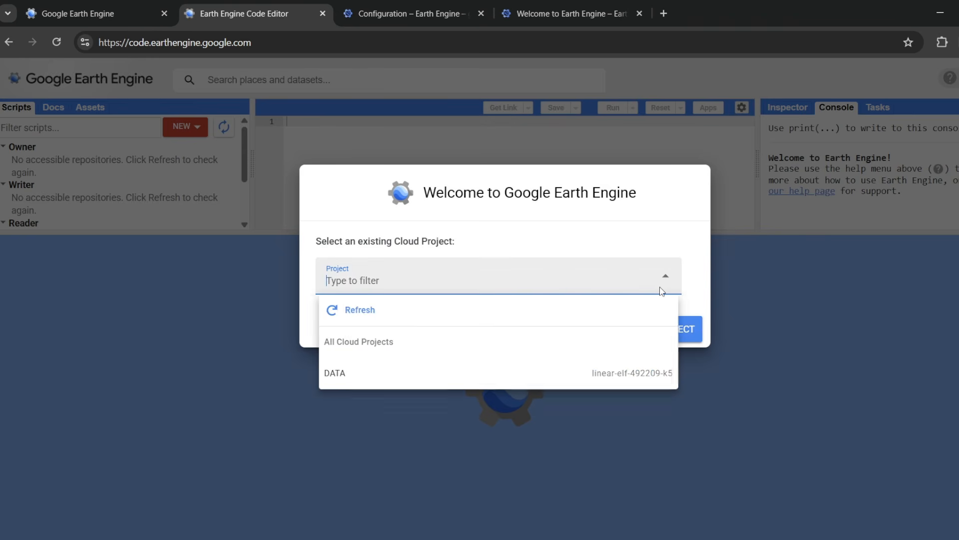
pyautogui.click(326, 382)
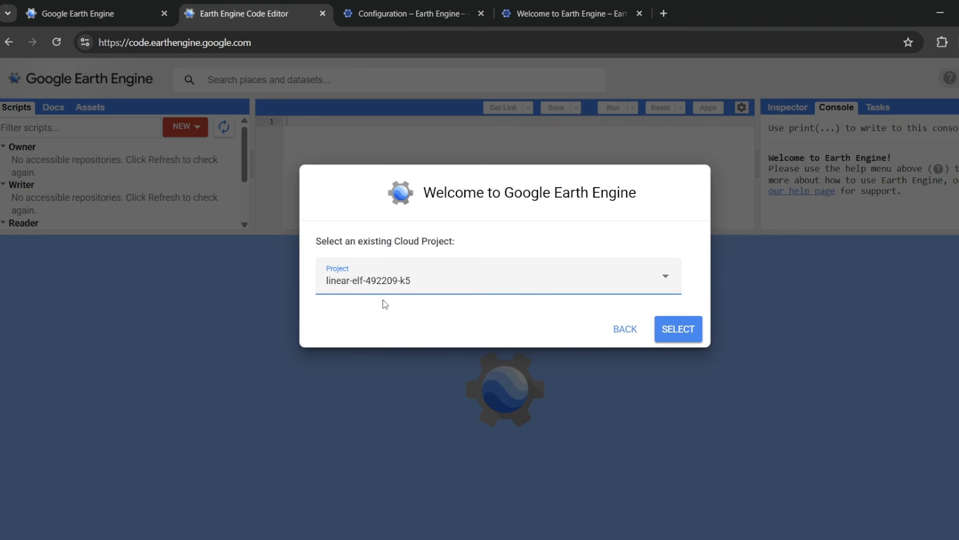
pyautogui.click(678, 327)
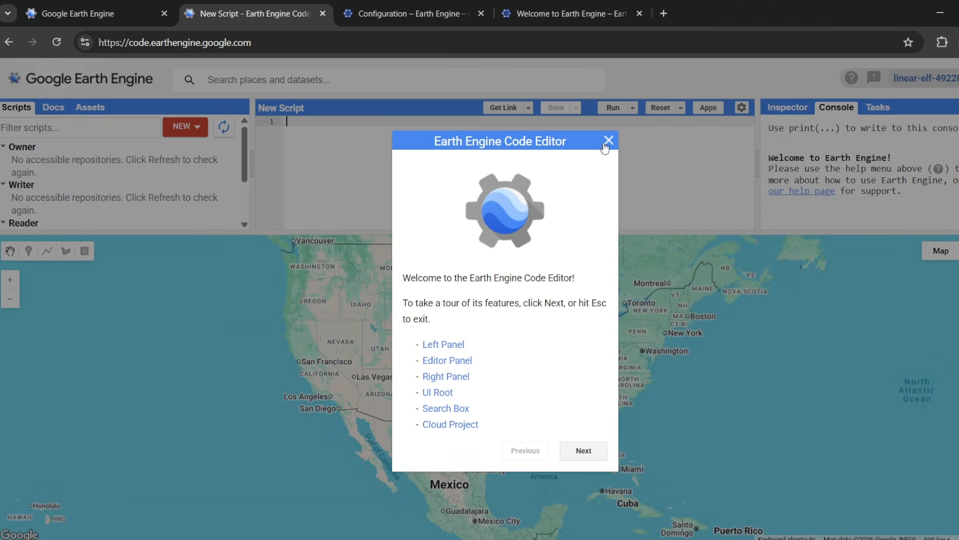
# Step: Go through the Code Editor's feature tour as far as the search box description and close it
pyautogui.click(585, 453)
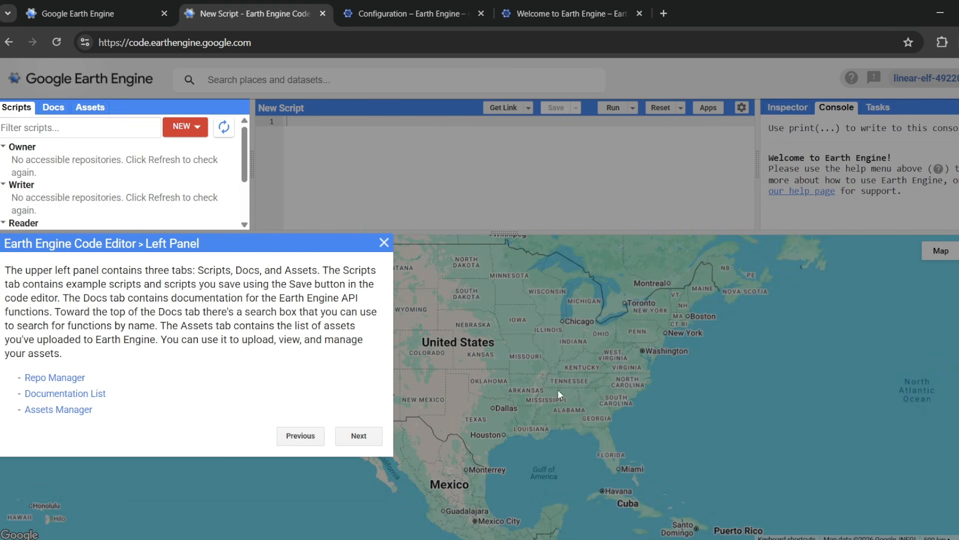
pyautogui.click(358, 439)
pyautogui.click(678, 440)
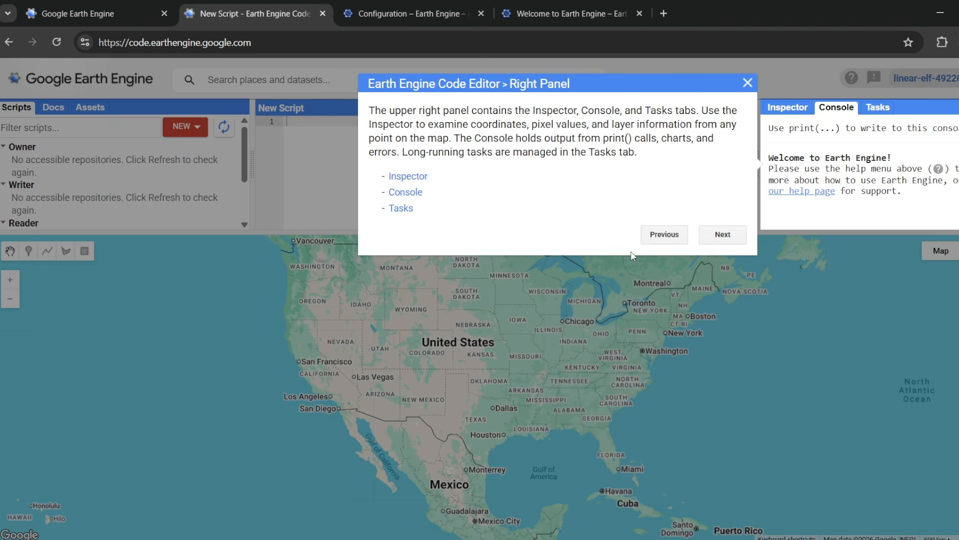
pyautogui.click(712, 237)
pyautogui.click(370, 251)
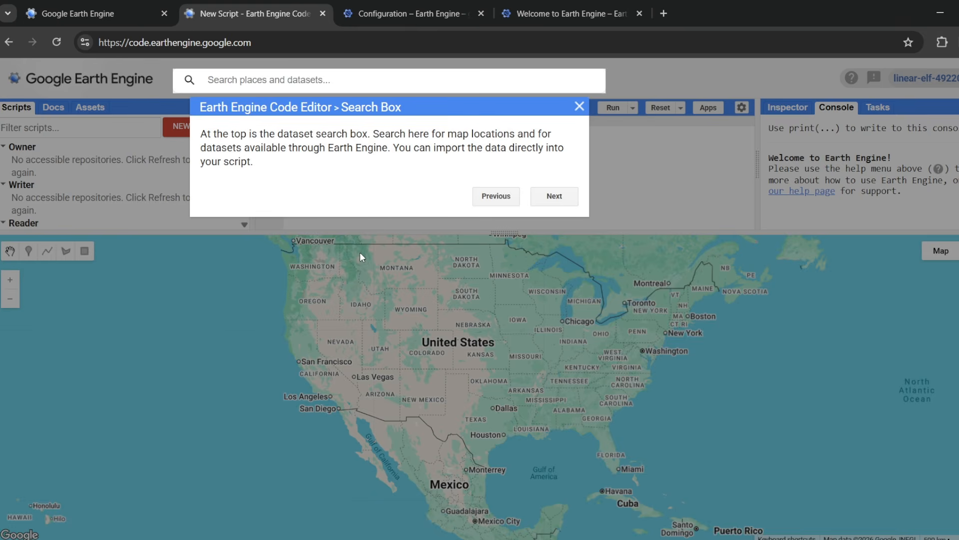
pyautogui.click(577, 106)
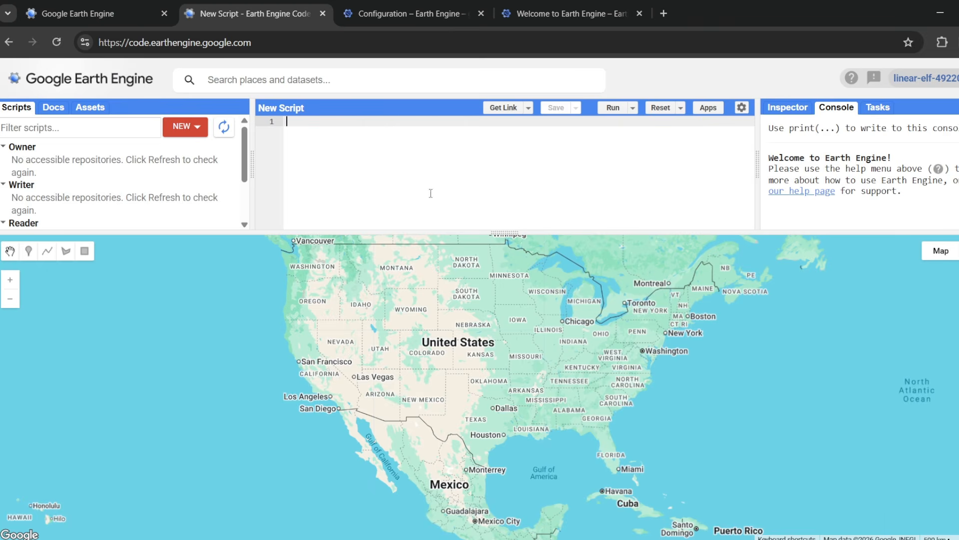
# Step: Open chatgpt.com in a new browser tab and begin a prompt with "give"
pyautogui.click(663, 13)
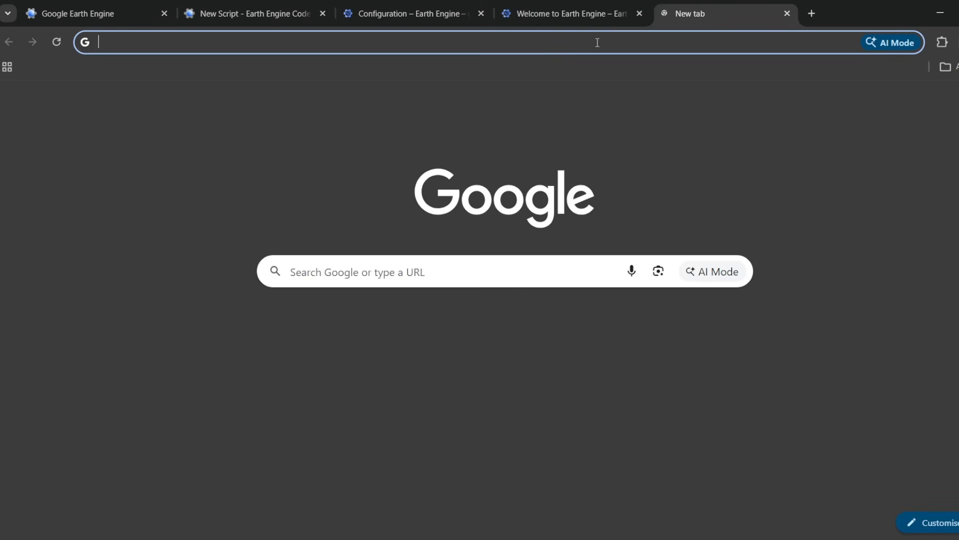
pyautogui.click(572, 44)
pyautogui.write('chatgpt.comhat')
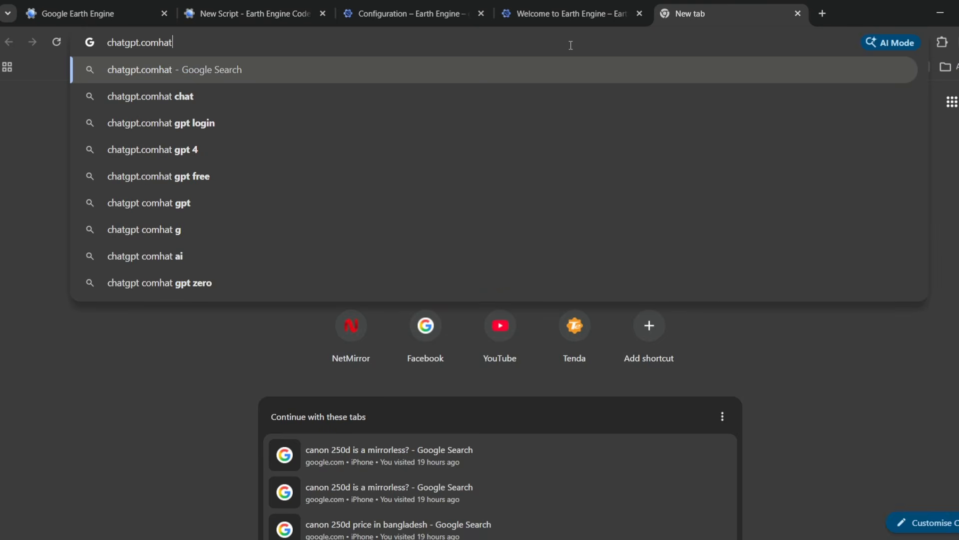
pyautogui.hotkey('ctrl', 'a')
pyautogui.write('ch')
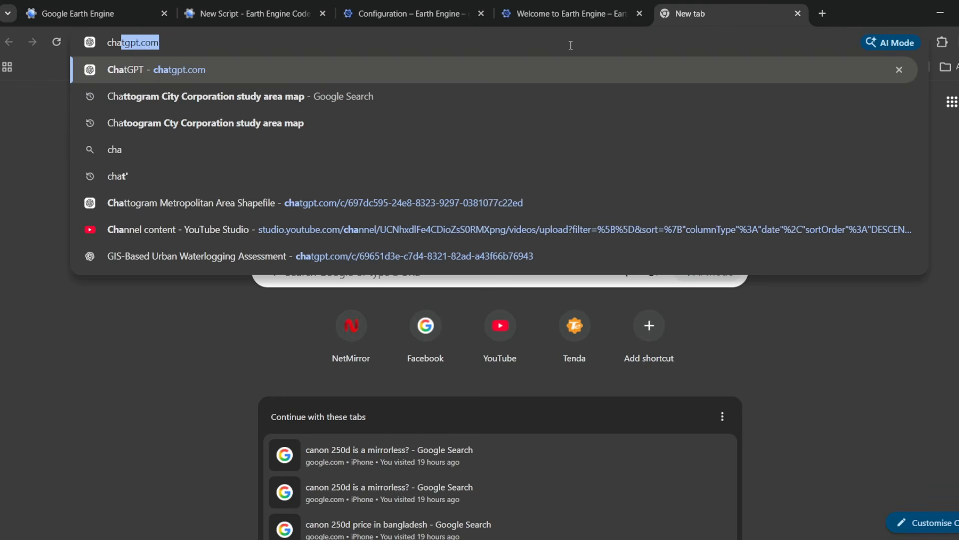
pyautogui.press('Return')
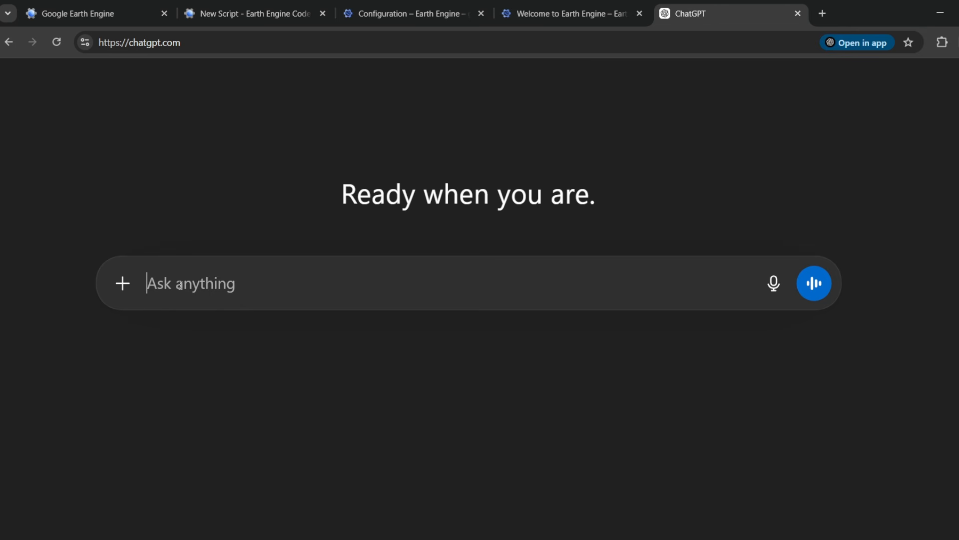
pyautogui.write('give')
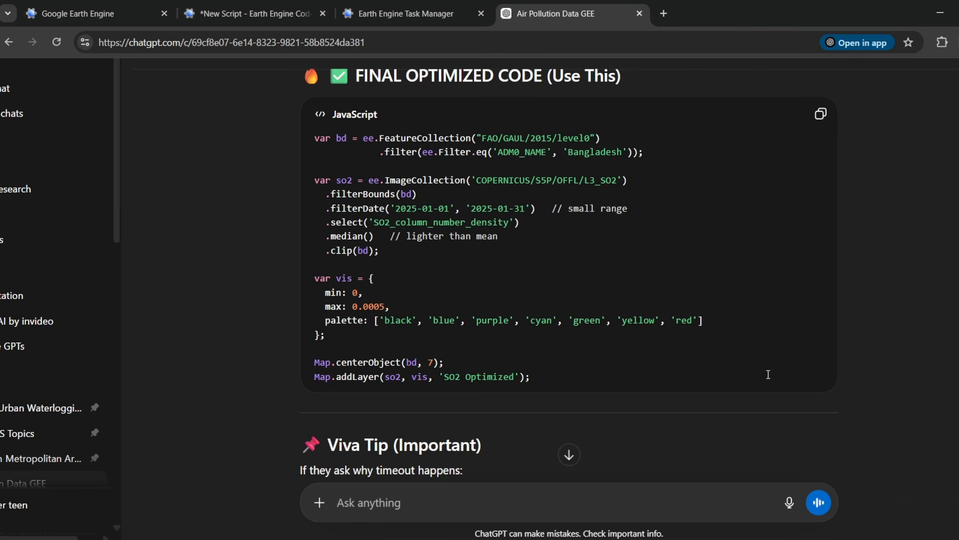
# Step: Copy the final optimized SO2 code for Bangladesh from the ChatGPT answer
pyautogui.scroll(1, 768, 374)
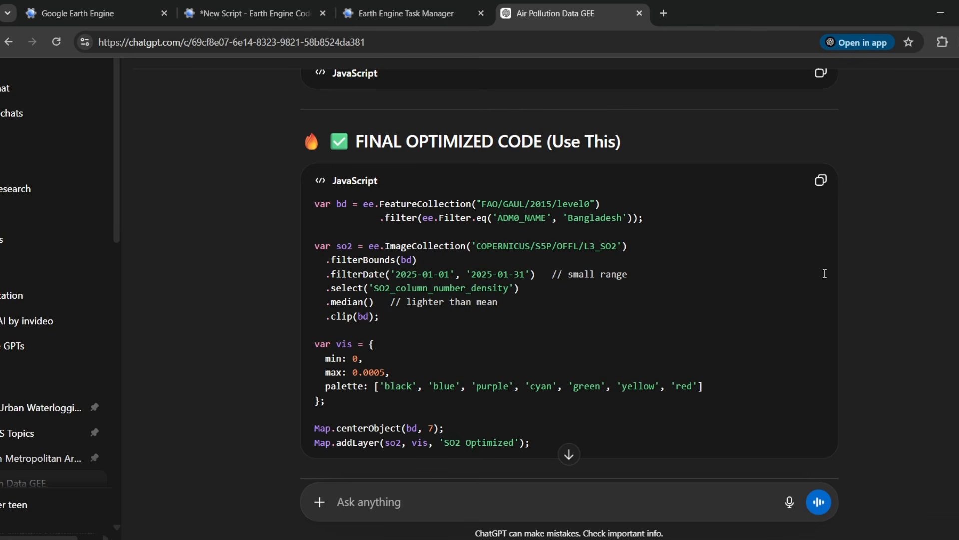
pyautogui.click(820, 181)
pyautogui.scroll(-6, 768, 308)
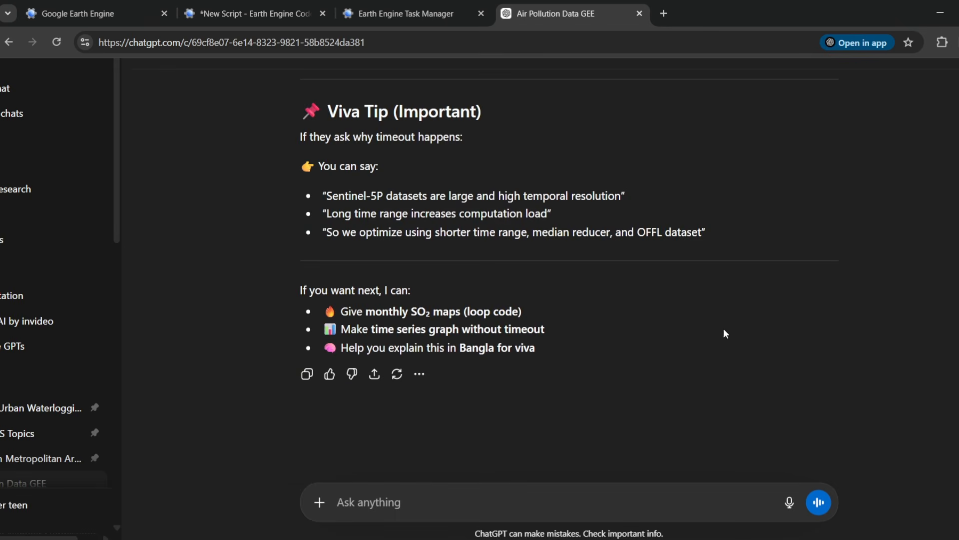
# Step: Review ChatGPT's suggested fixes for the computation timeout, from the final optimized code back to the original question
pyautogui.scroll(4, 724, 329)
pyautogui.scroll(3, 622, 377)
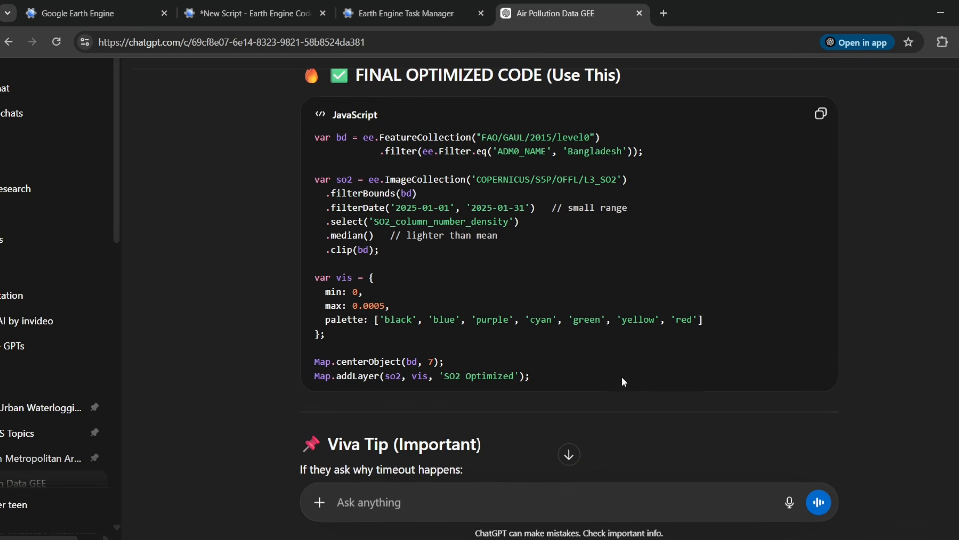
pyautogui.scroll(12, 625, 371)
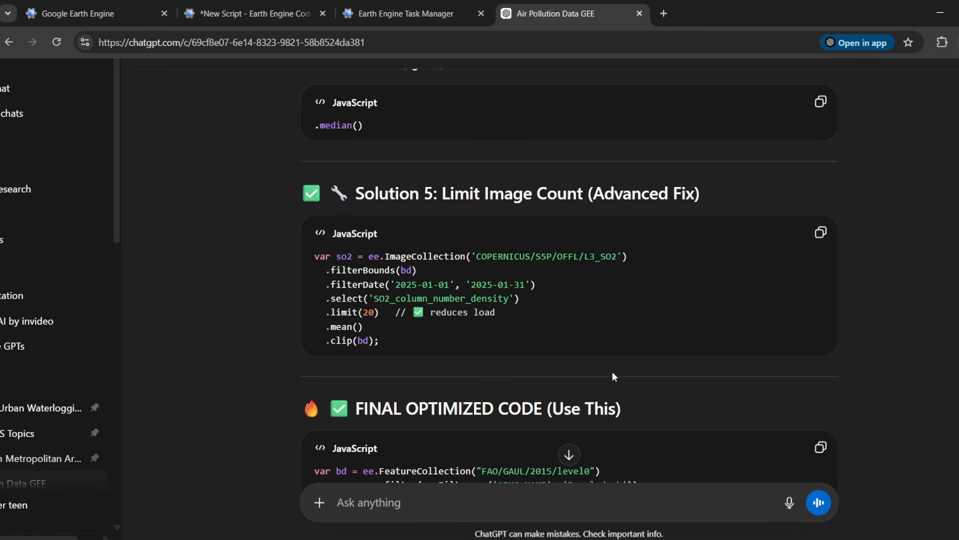
pyautogui.scroll(1, 604, 375)
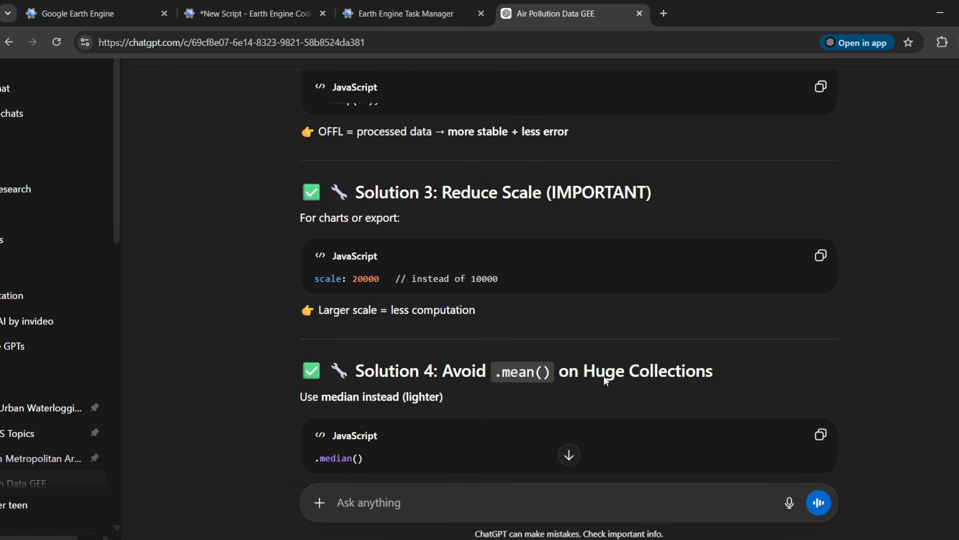
pyautogui.scroll(2, 599, 378)
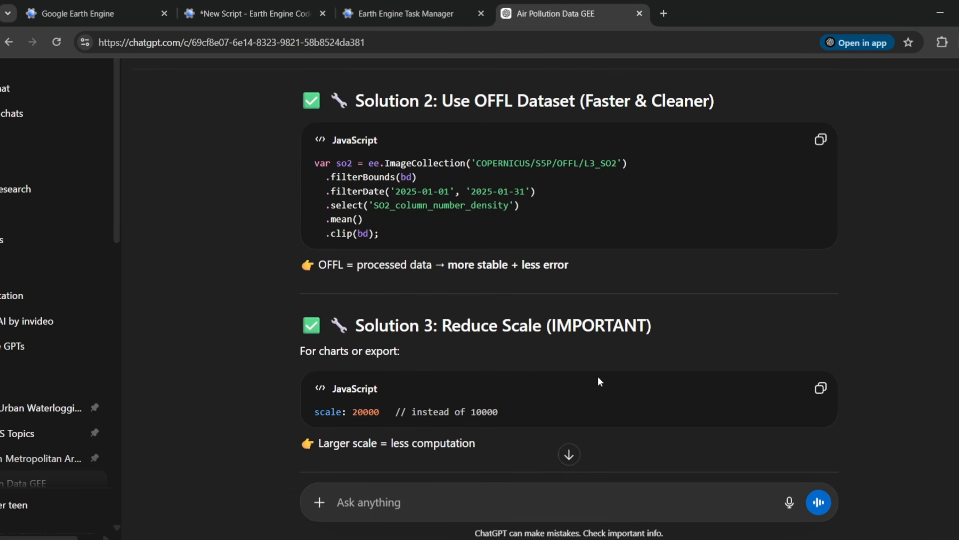
pyautogui.scroll(1, 599, 377)
pyautogui.scroll(2, 599, 379)
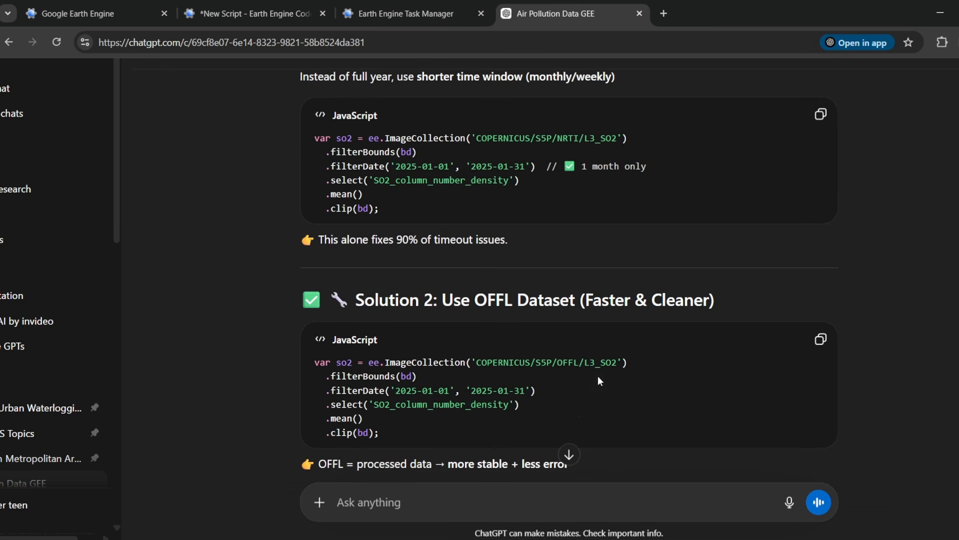
pyautogui.scroll(5, 567, 380)
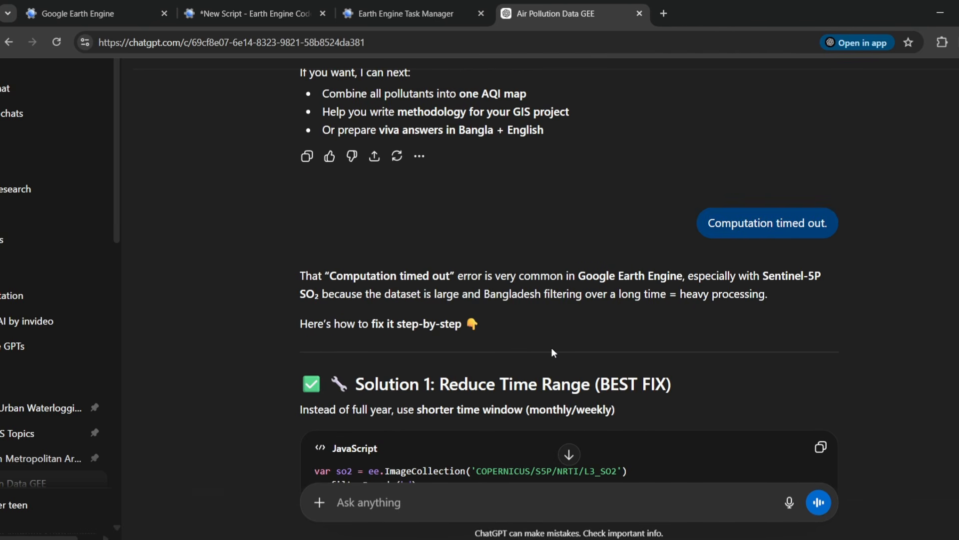
# Step: Switch to the Earth Engine Code Editor and replace the entire script with the copied optimized SO2 code
pyautogui.click(250, 13)
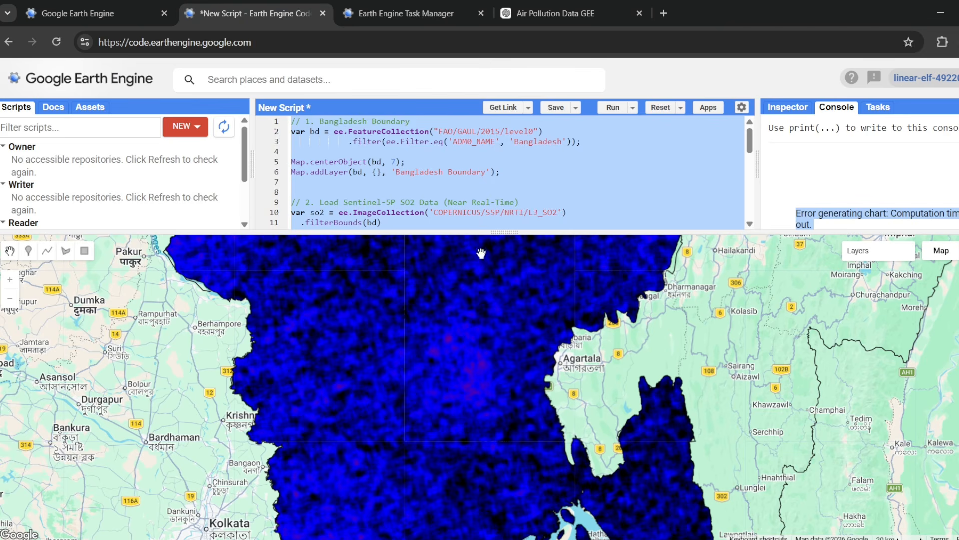
pyautogui.click(460, 172)
pyautogui.hotkey('ctrl', 'a')
pyautogui.hotkey('ctrl', 'v')
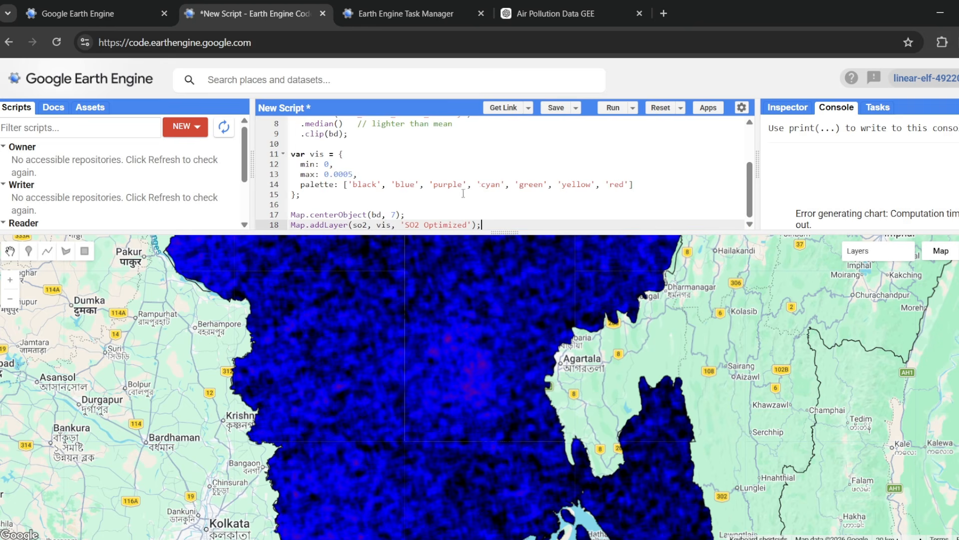
pyautogui.click(481, 184)
pyautogui.hotkey('ctrl', 'a')
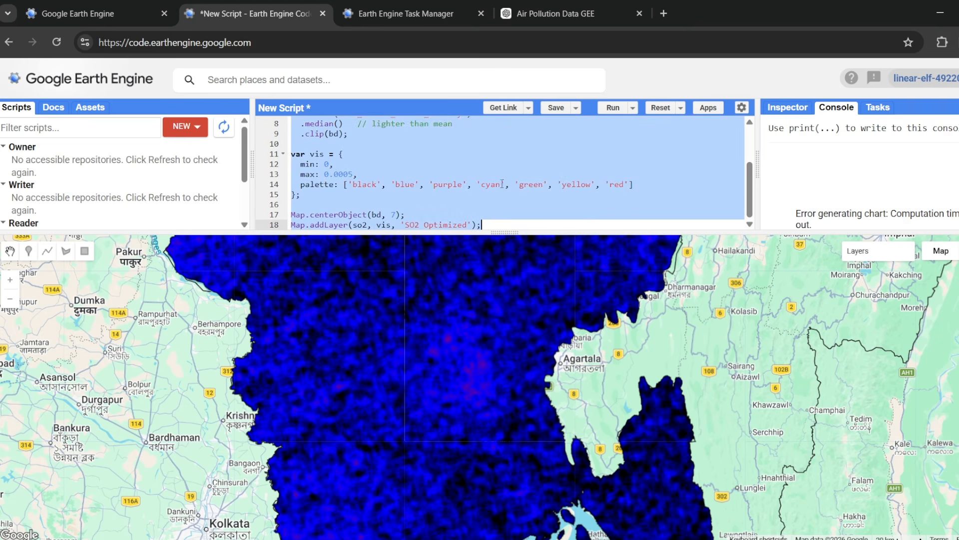
pyautogui.click(494, 212)
# Step: Check the pasted script from beginning to end and run it
pyautogui.scroll(3, 519, 155)
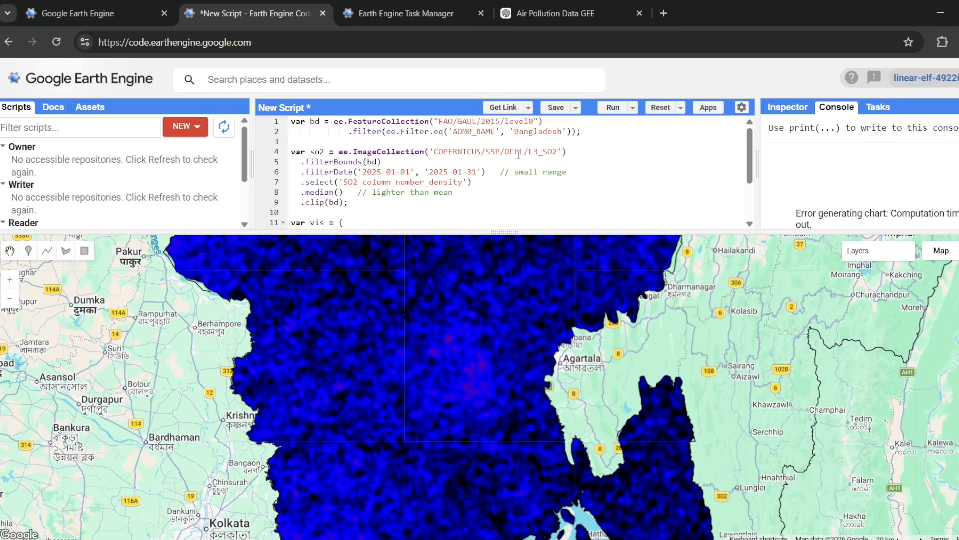
pyautogui.scroll(-3, 531, 164)
pyautogui.scroll(3, 494, 195)
pyautogui.click(613, 108)
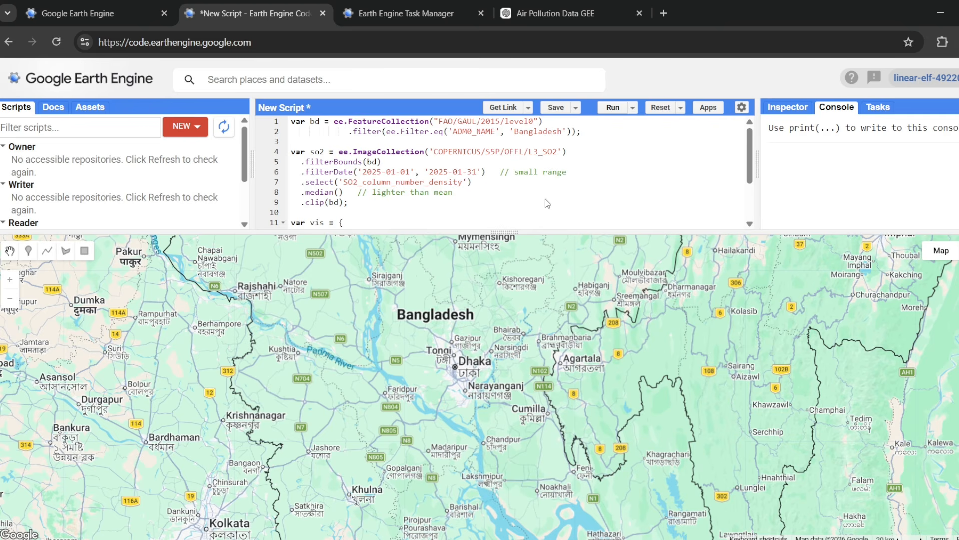
# Step: Examine the SO2 layer over Bangladesh on the map, and check the task list and console output
pyautogui.scroll(-3, 486, 205)
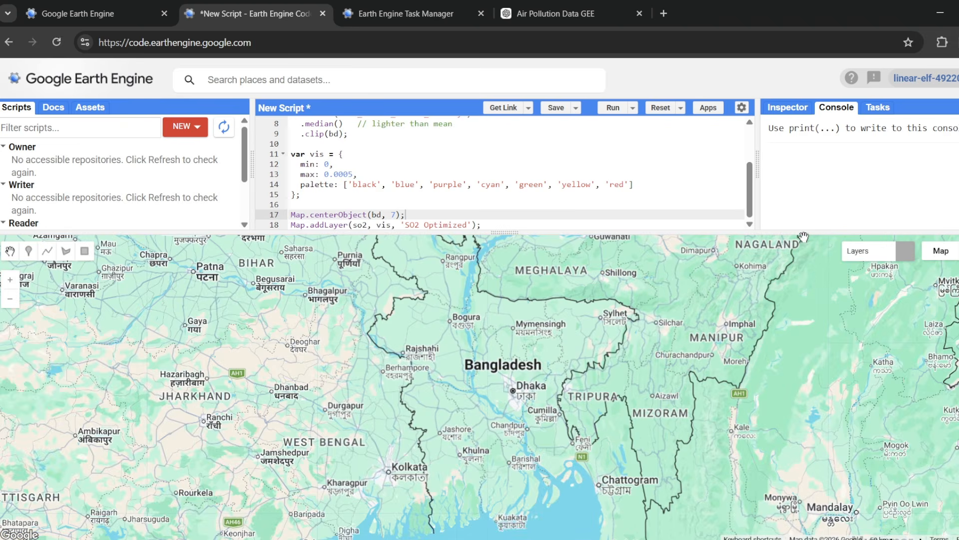
pyautogui.scroll(3, 510, 182)
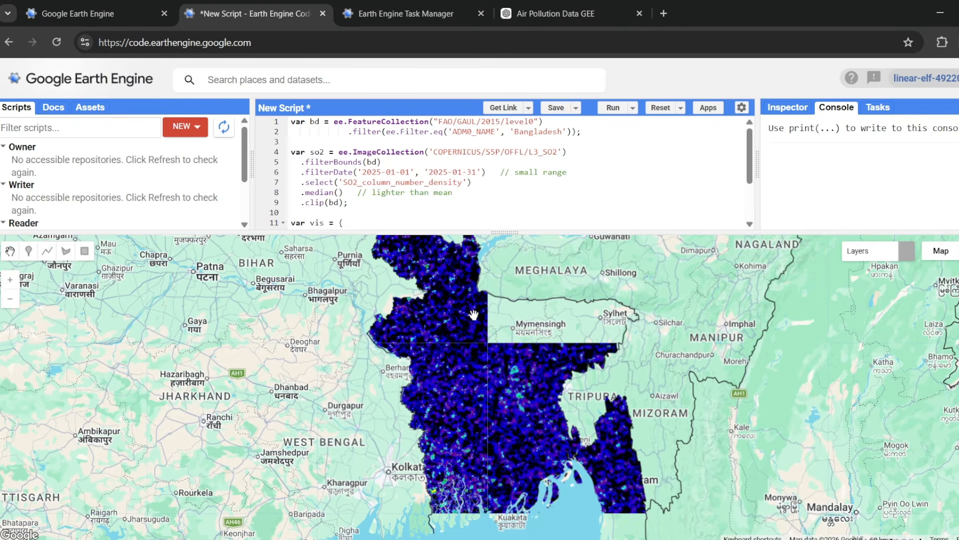
pyautogui.scroll(2, 466, 342)
pyautogui.scroll(-2, 464, 332)
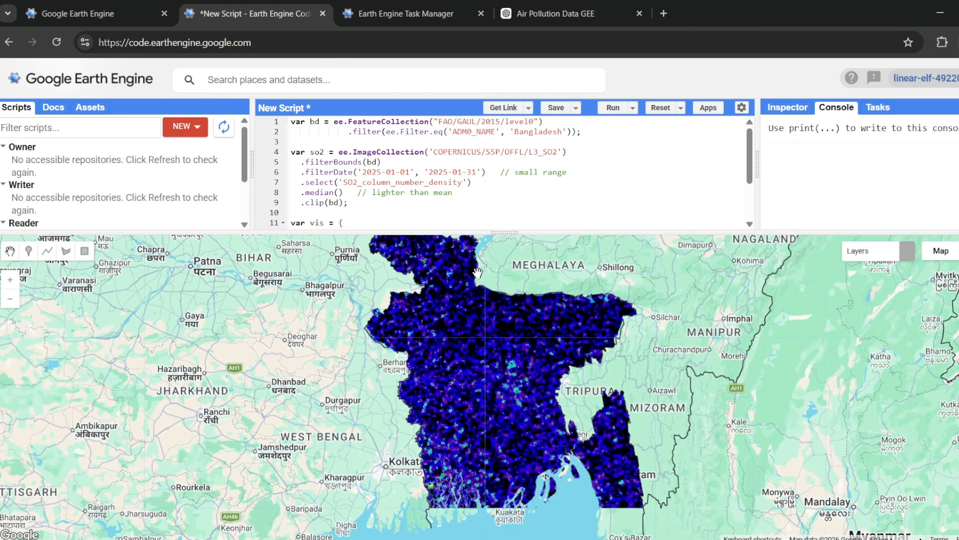
pyautogui.click(878, 107)
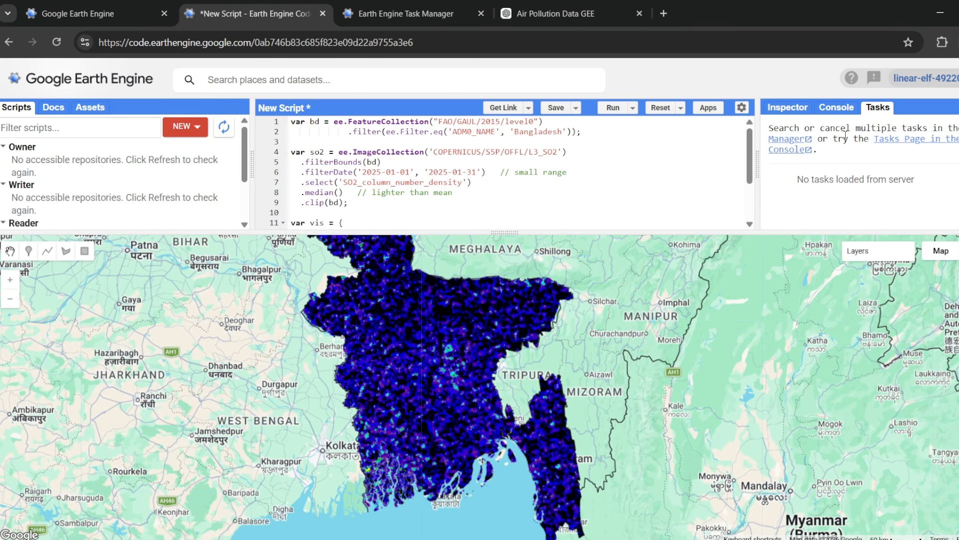
pyautogui.click(836, 107)
pyautogui.click(878, 107)
pyautogui.click(836, 107)
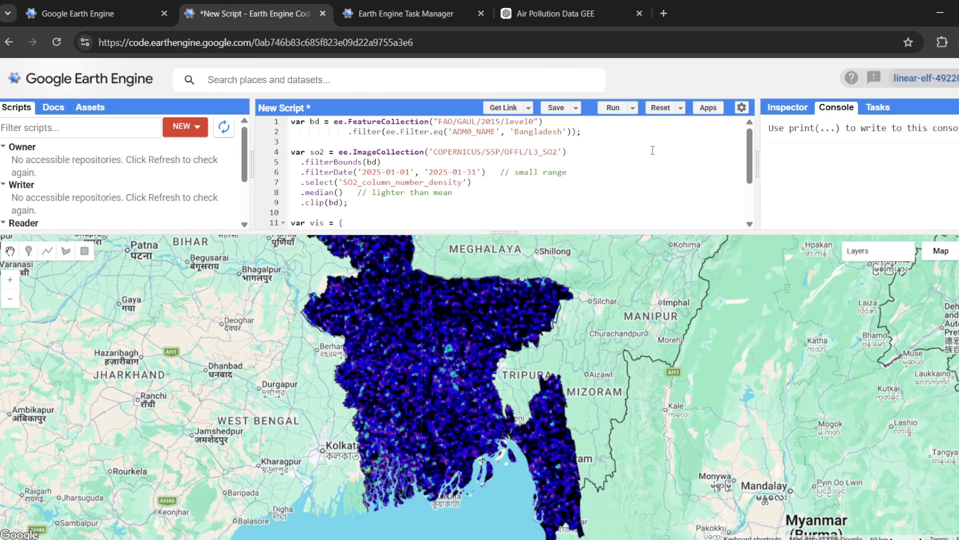
# Step: Append an Export.image.toDrive block for so2 with description SO2_Bangladesh_2025_Jan, folder GEE_Exports, prefix SO2_BD, region bd.geometry(), scale 1000, maxPixels 1e13 and format GeoTIFF
pyautogui.scroll(-2, 407, 191)
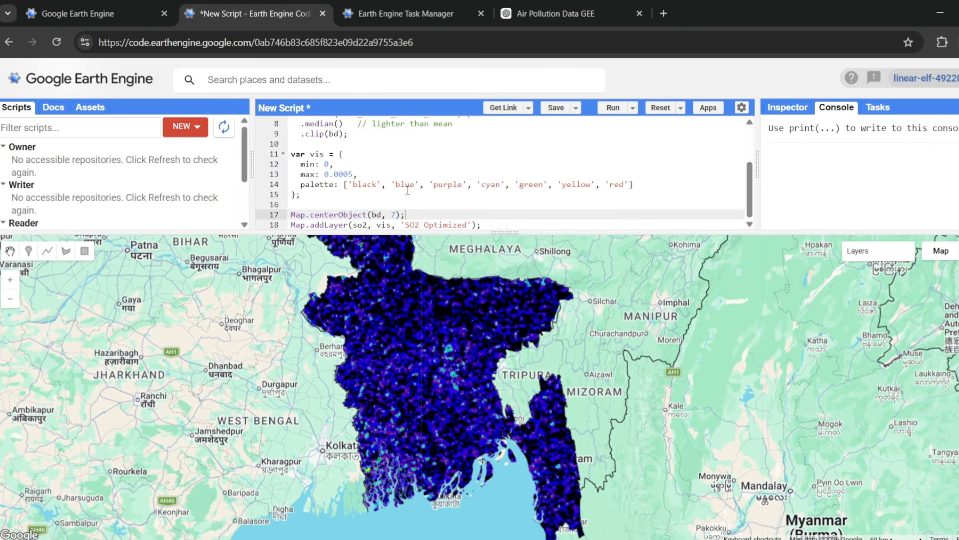
pyautogui.click(511, 222)
pyautogui.press('Return')
pyautogui.press('Return')
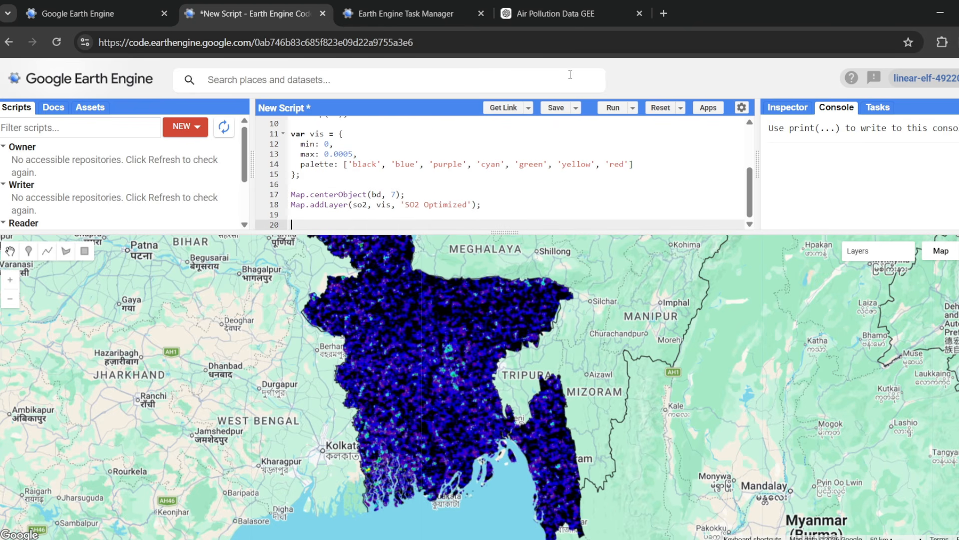
pyautogui.hotkey('ctrl', 'v')
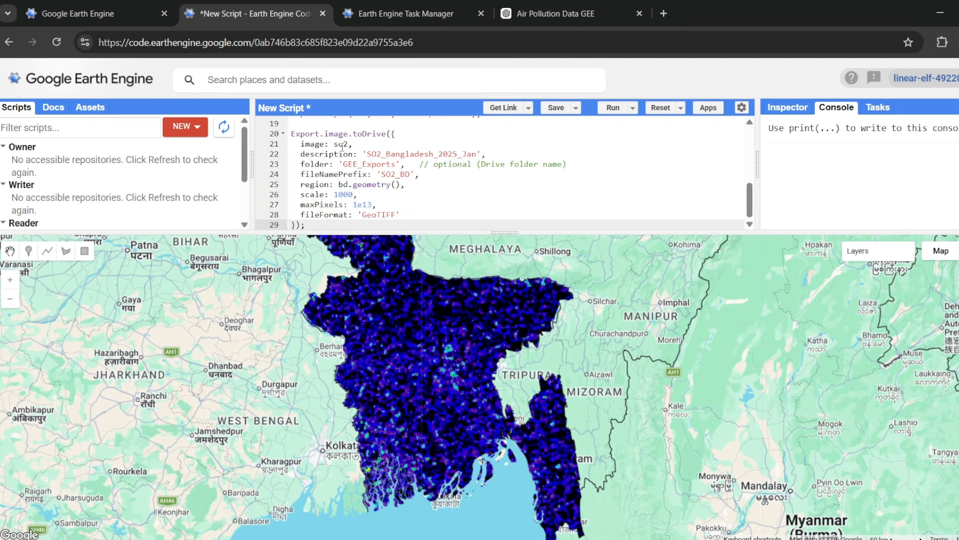
# Step: Review the Drive export block's image, description, folder, file name prefix, region, scale, pixel limit and file format
pyautogui.click(371, 134)
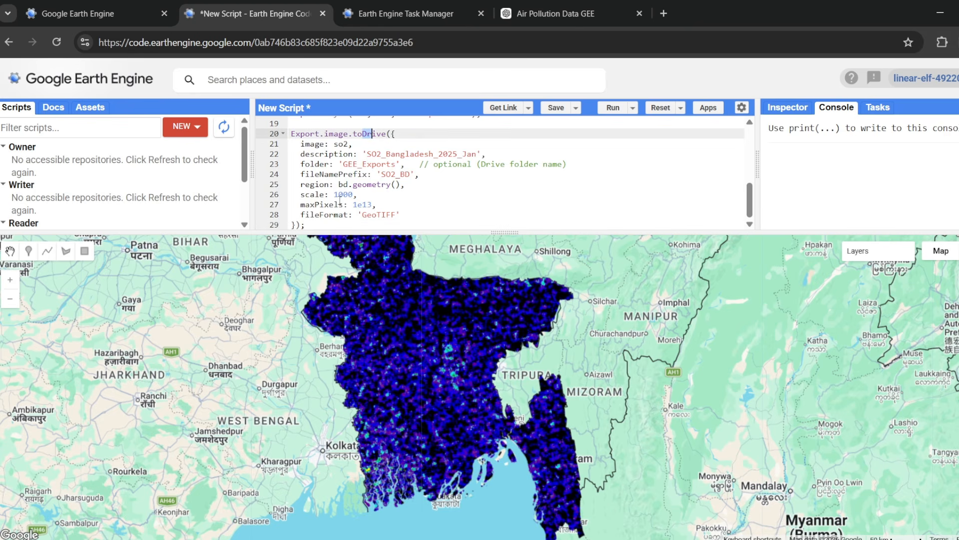
pyautogui.click(424, 205)
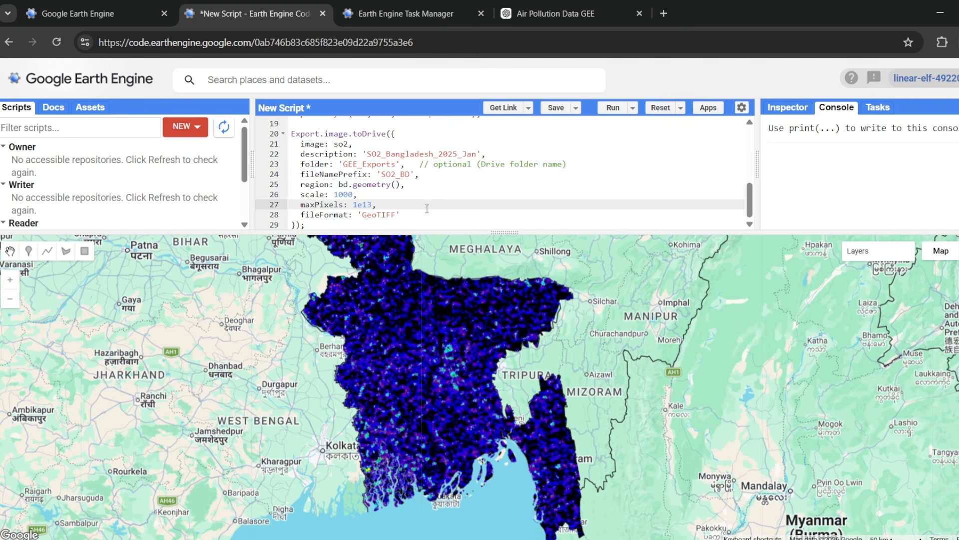
pyautogui.moveTo(446, 218); pyautogui.dragTo(309, 153)
pyautogui.click(462, 190)
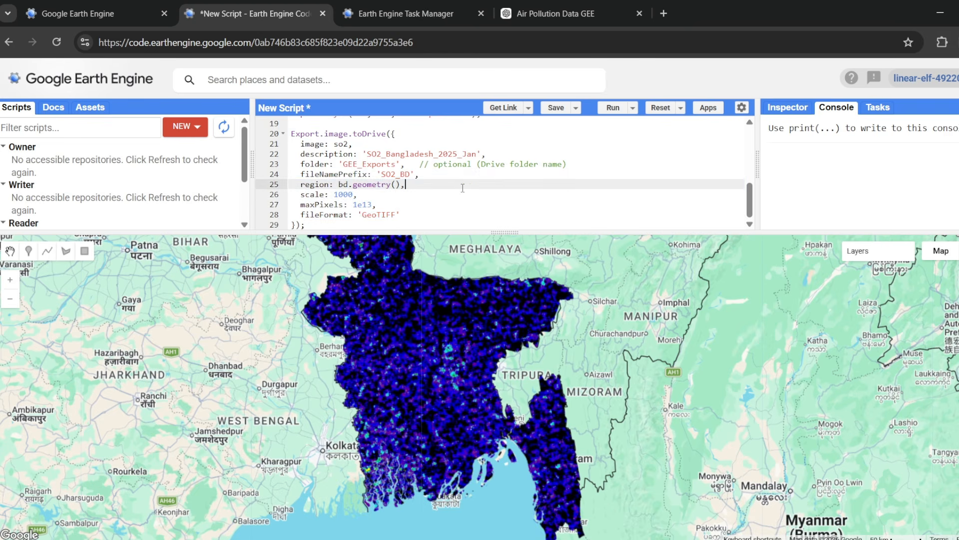
pyautogui.moveTo(450, 214); pyautogui.dragTo(292, 156)
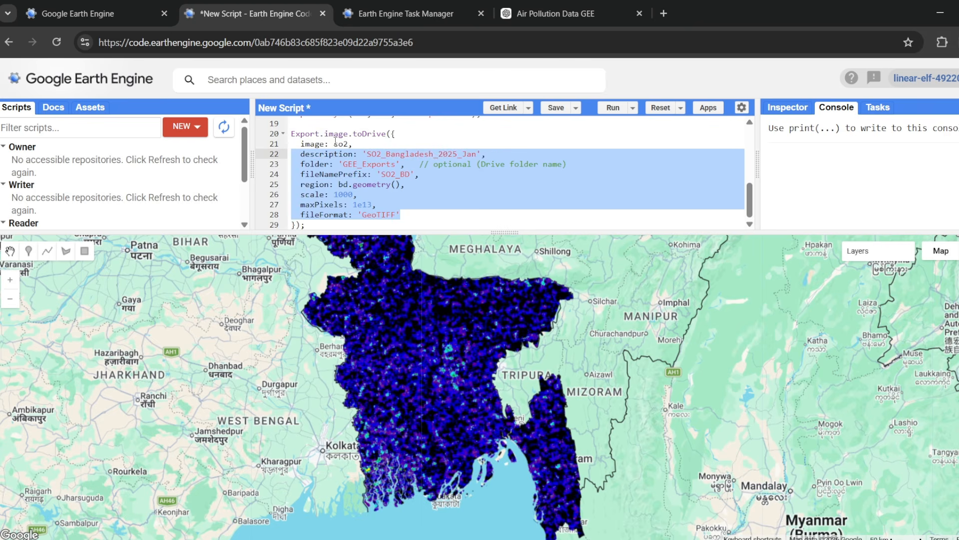
pyautogui.scroll(2, 335, 142)
pyautogui.click(377, 186)
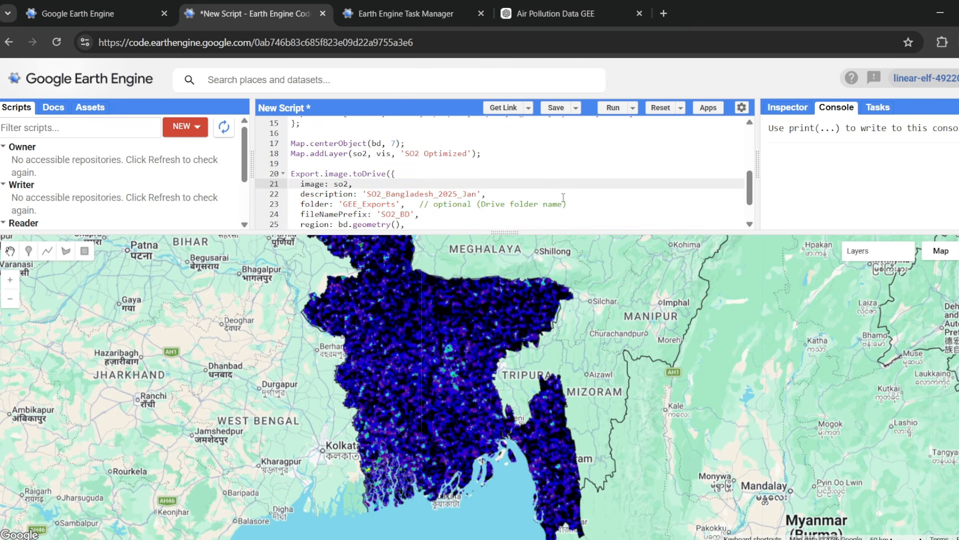
# Step: Run the script with the export block and open the list of unsubmitted export tasks
pyautogui.click(610, 112)
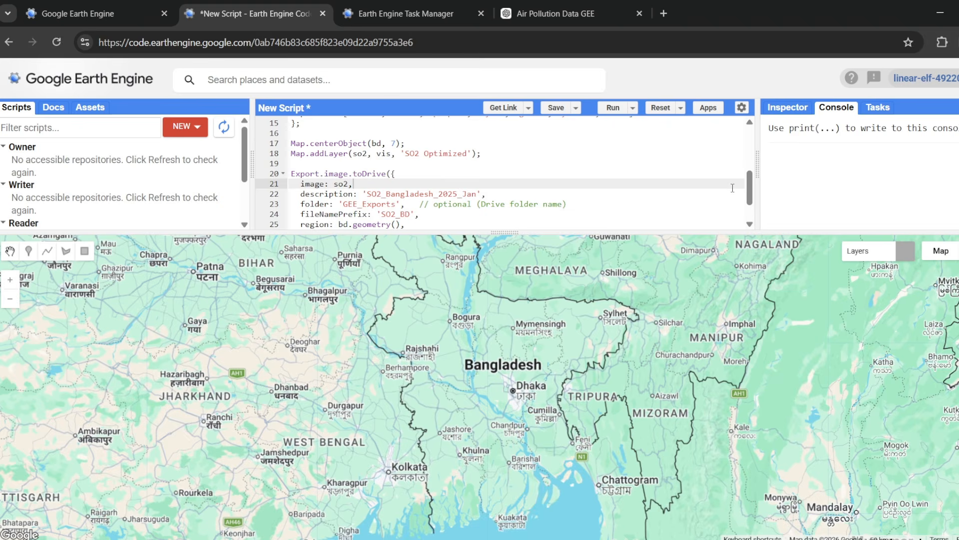
pyautogui.scroll(-1, 567, 171)
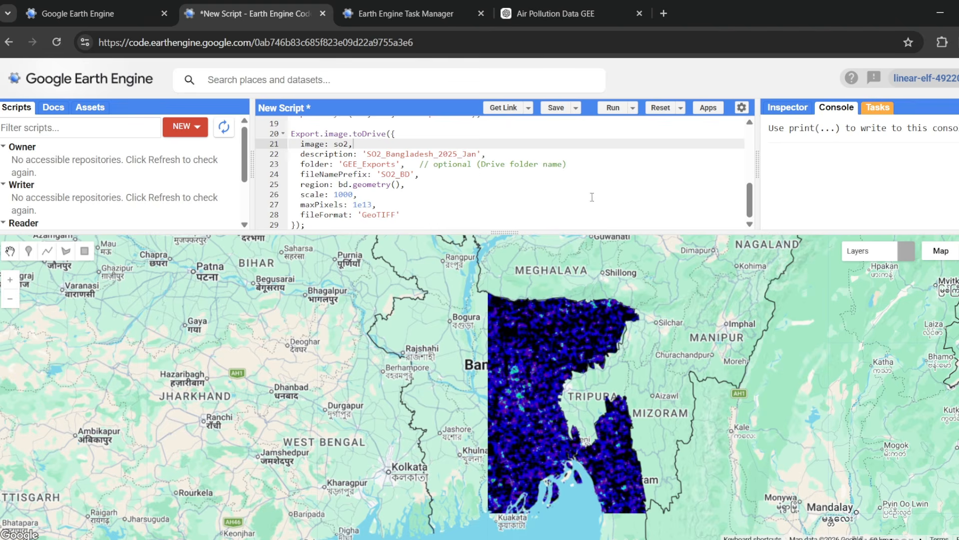
pyautogui.scroll(1, 410, 195)
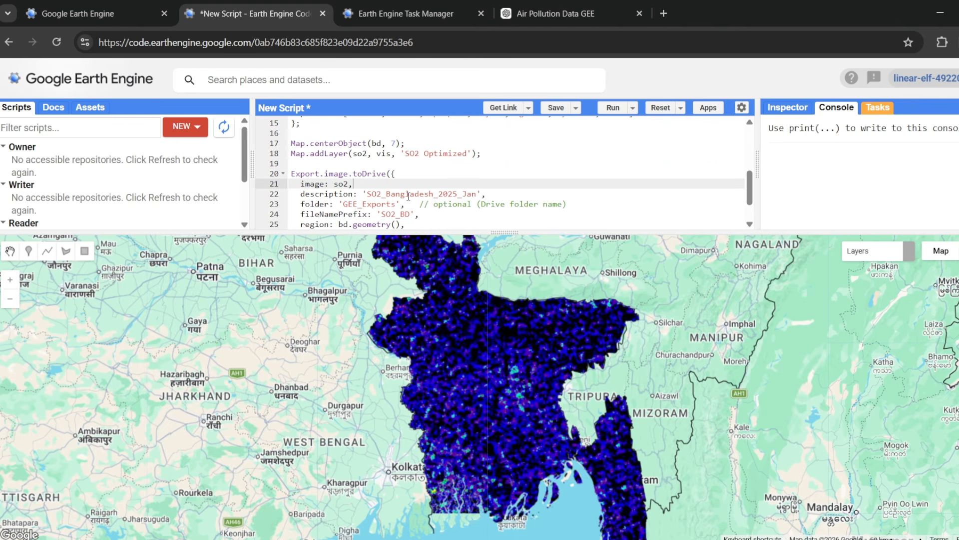
pyautogui.scroll(1, 407, 195)
pyautogui.click(878, 107)
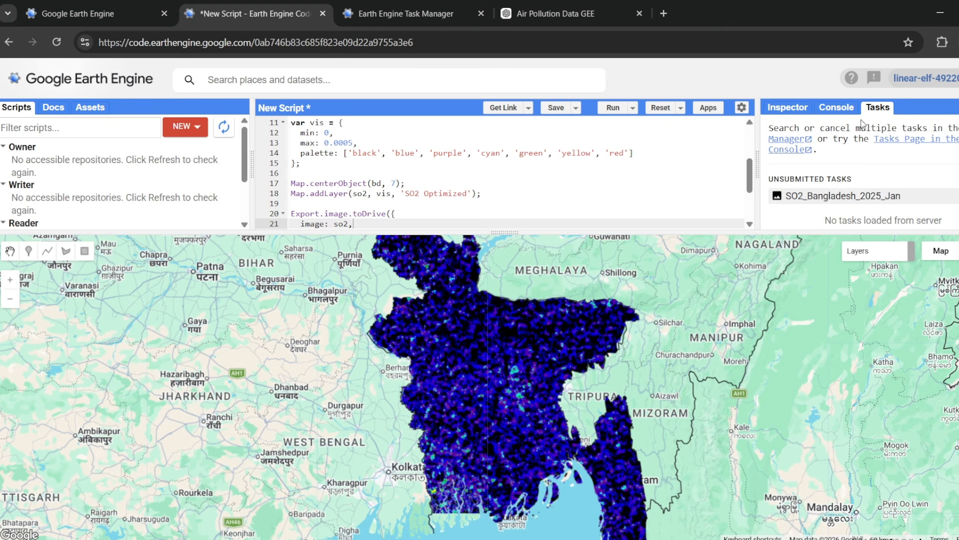
# Step: Submit the SO2_Bangladesh_2025_Jan export task to Drive folder GEE_Exports as SO2_BD, with scale 1000 and GEO_TIFF format
pyautogui.click(837, 108)
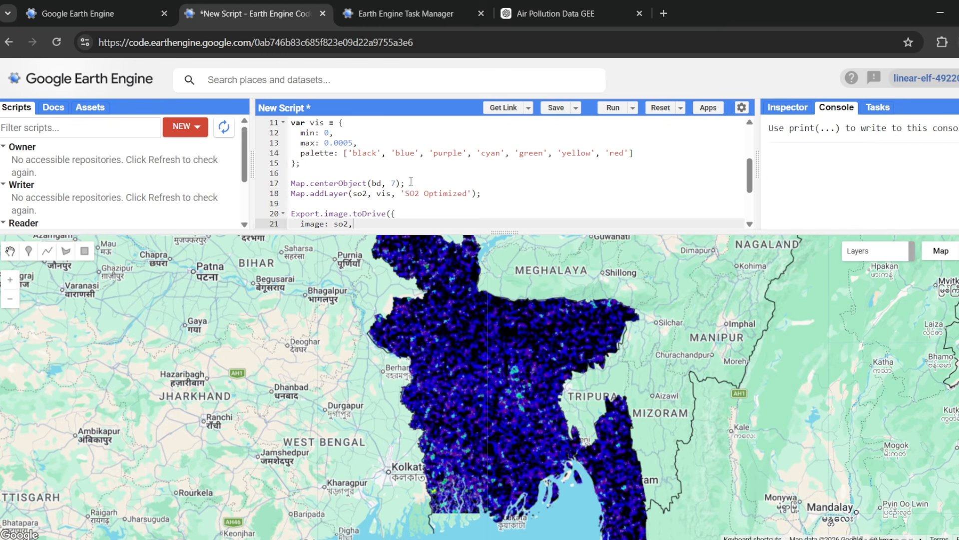
pyautogui.scroll(-2, 411, 181)
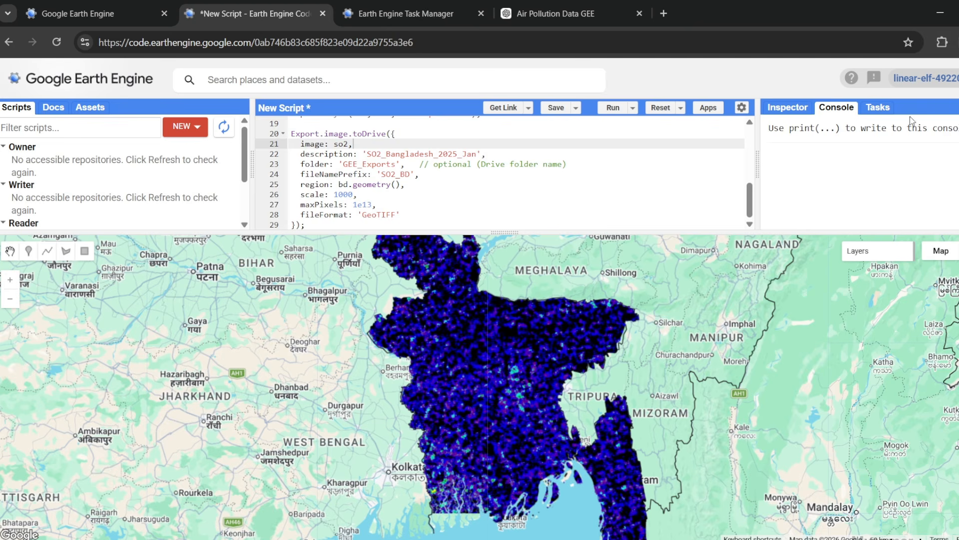
pyautogui.click(882, 108)
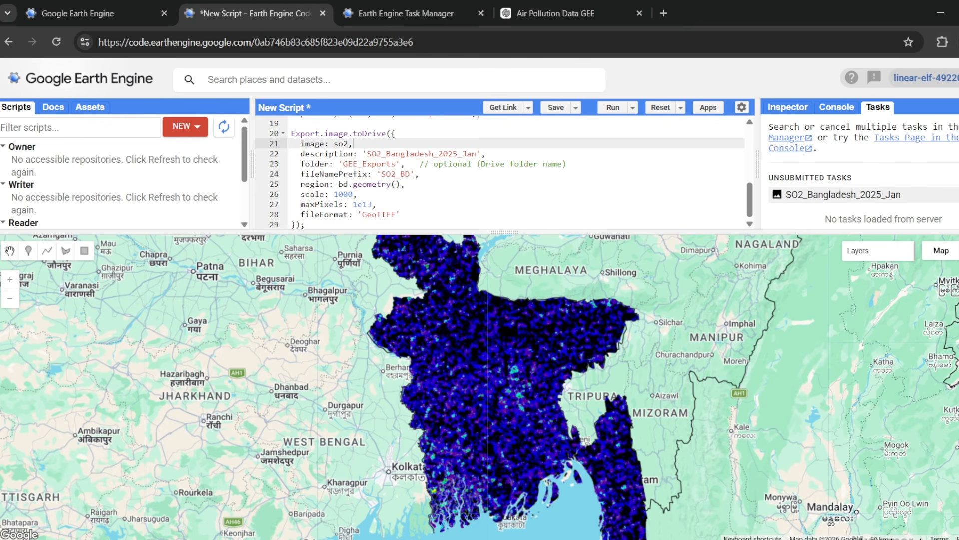
pyautogui.click(914, 195)
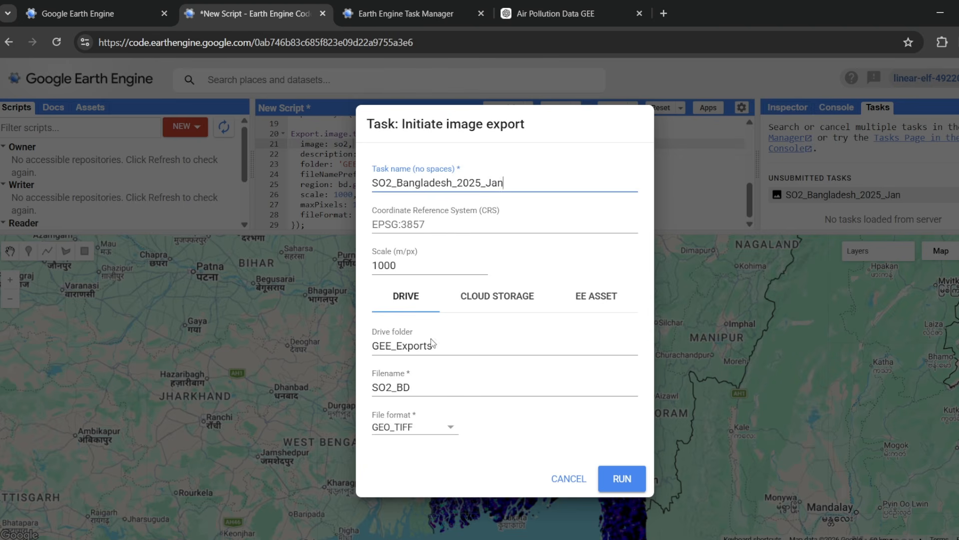
pyautogui.click(609, 484)
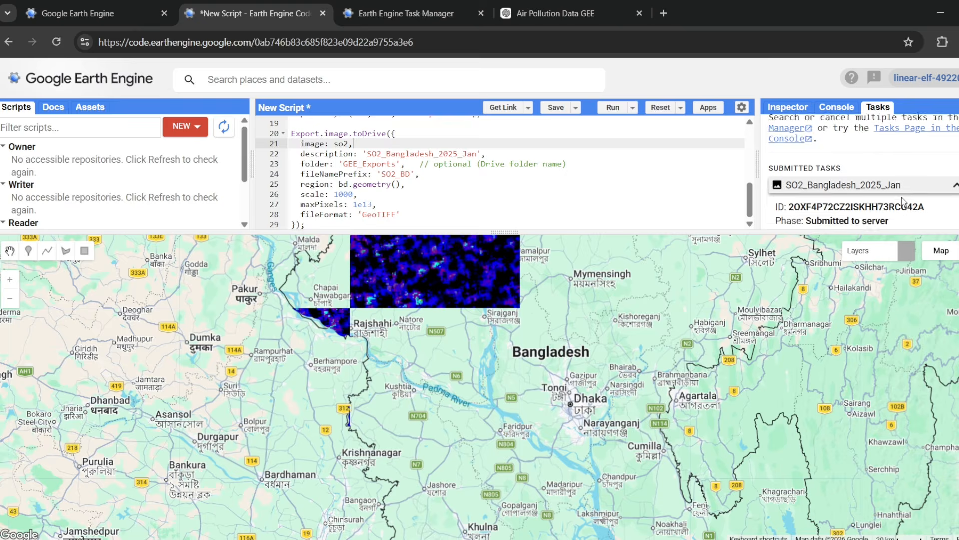
# Step: Examine the submitted SO2_Bangladesh_2025_Jan task's phase, submission time and priority, and view the SO2 layer across Bangladesh
pyautogui.scroll(-1, 902, 199)
pyautogui.scroll(1, 905, 200)
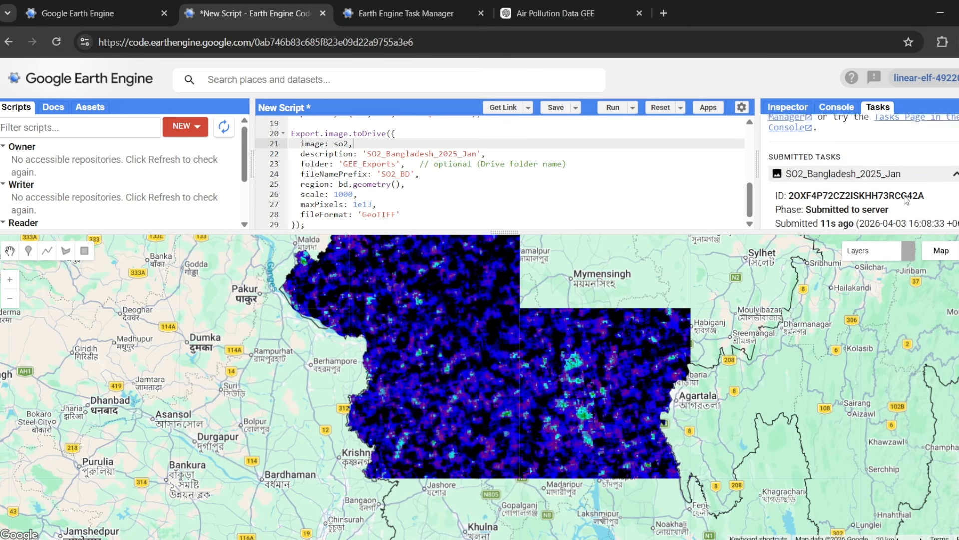
pyautogui.scroll(-1, 939, 197)
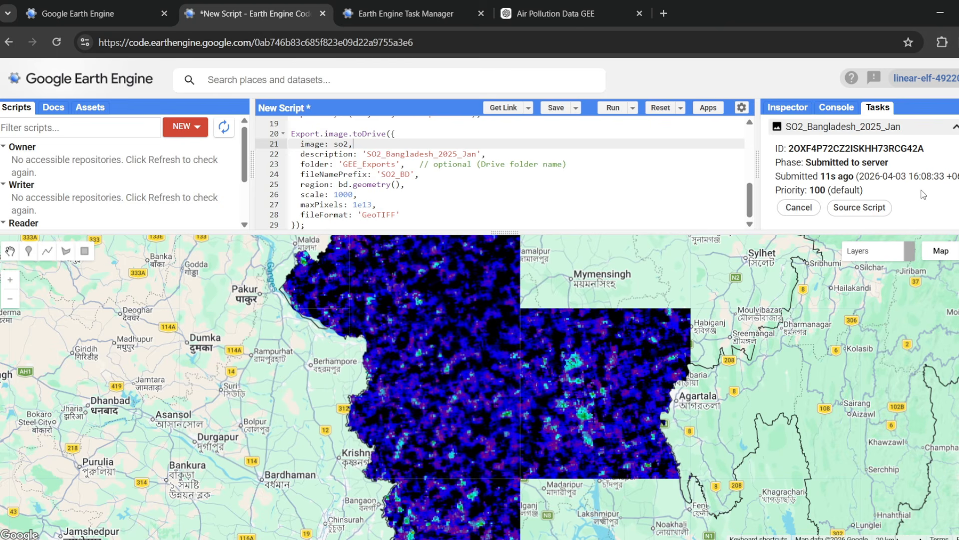
pyautogui.scroll(1, 924, 196)
pyautogui.scroll(-1, 905, 208)
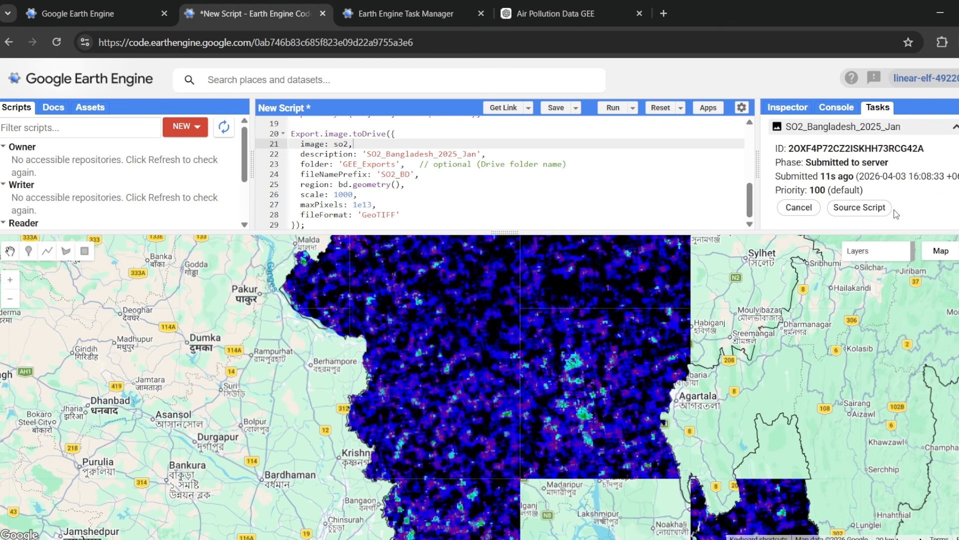
pyautogui.scroll(1, 590, 410)
pyautogui.scroll(-1, 559, 404)
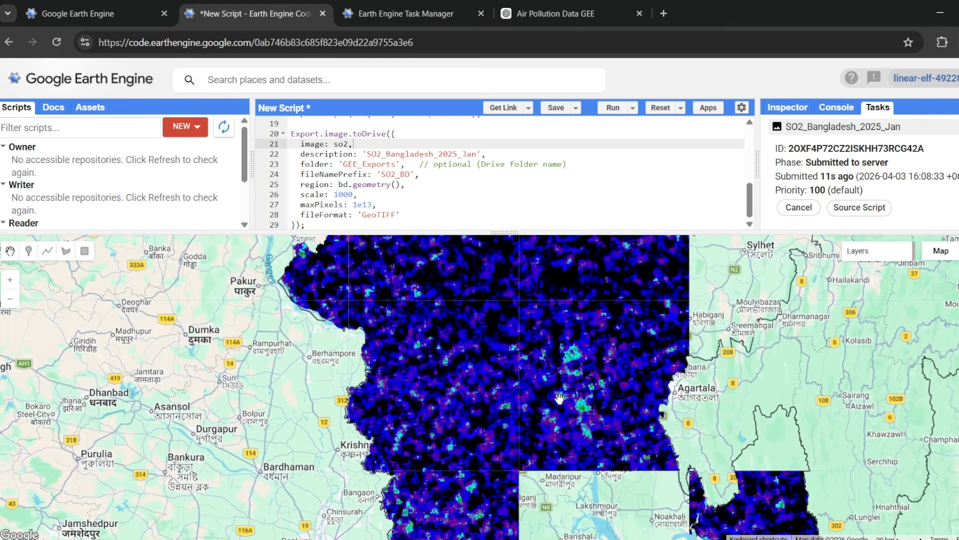
pyautogui.scroll(-1, 571, 340)
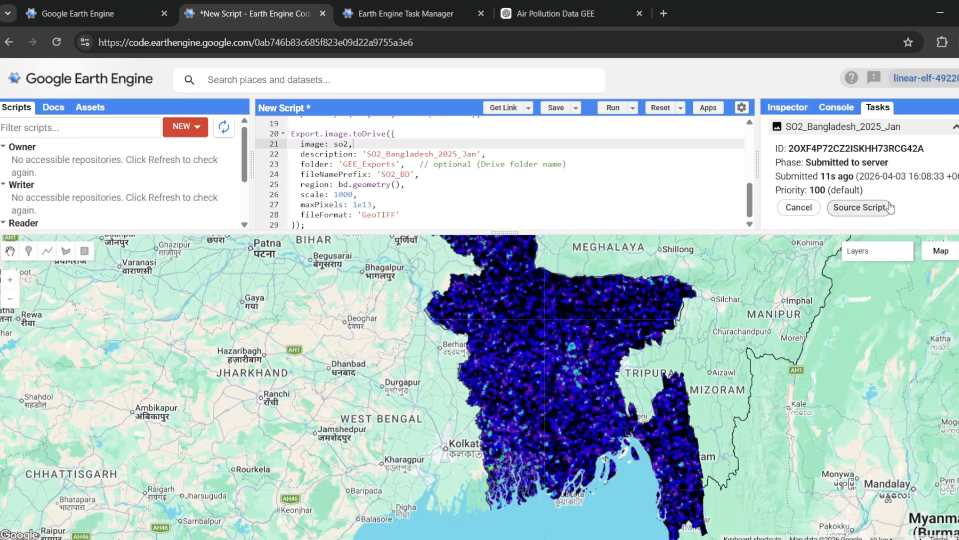
pyautogui.scroll(2, 874, 182)
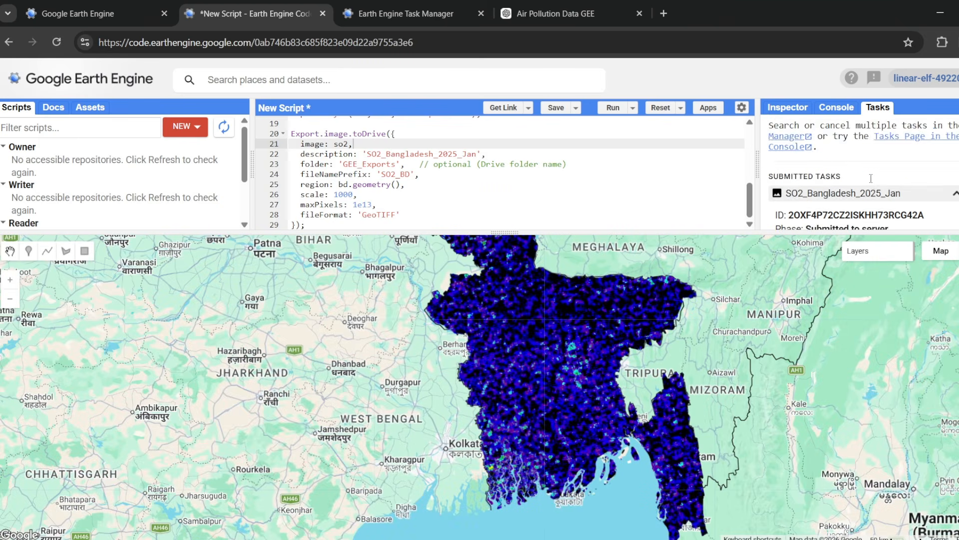
pyautogui.scroll(-2, 872, 182)
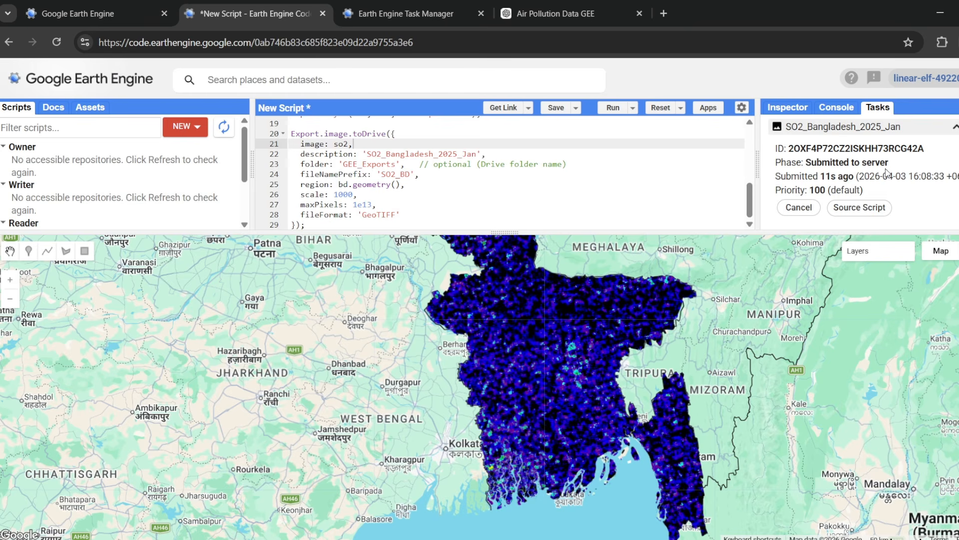
pyautogui.scroll(2, 889, 201)
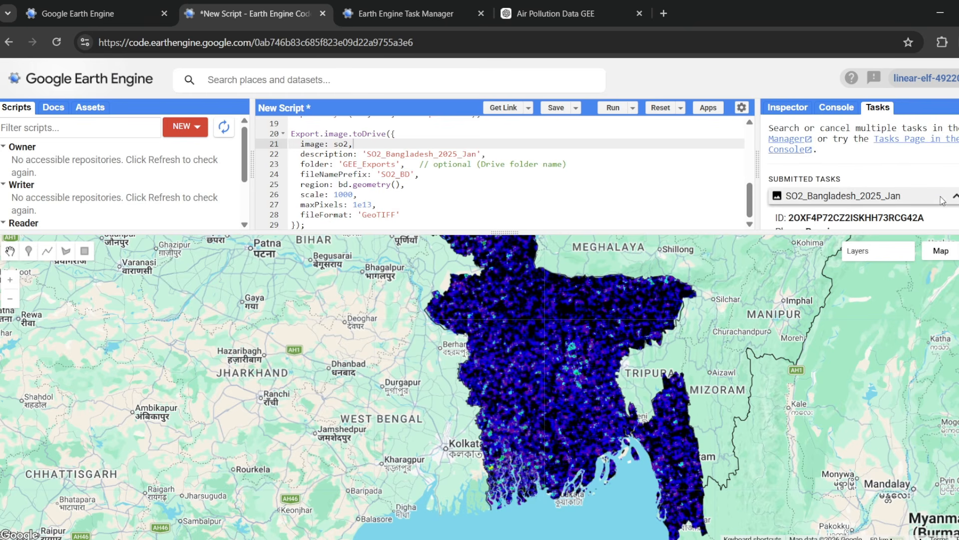
pyautogui.click(899, 196)
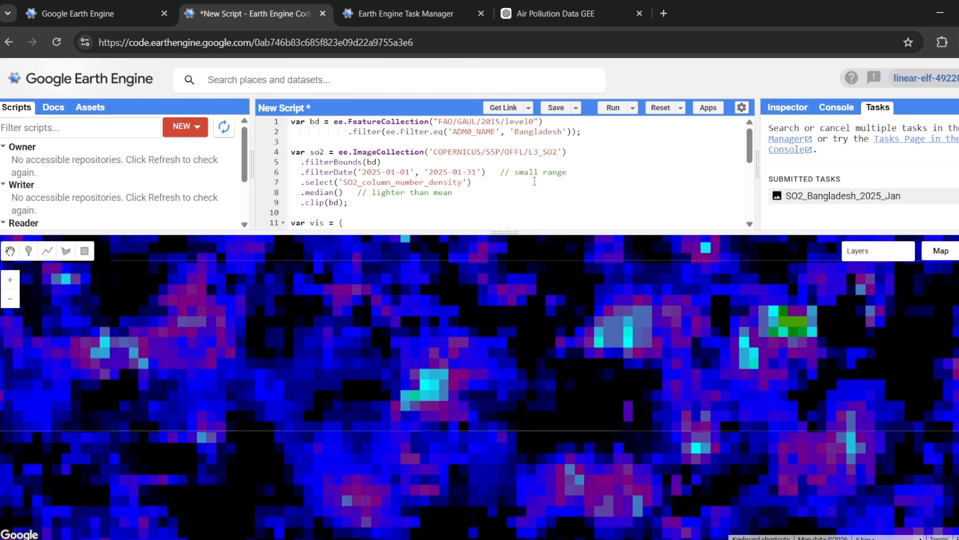
# Step: Expand the completed SO2_Bangladesh_2025_Jan task's details and open its export in Google Drive
pyautogui.scroll(-5, 535, 181)
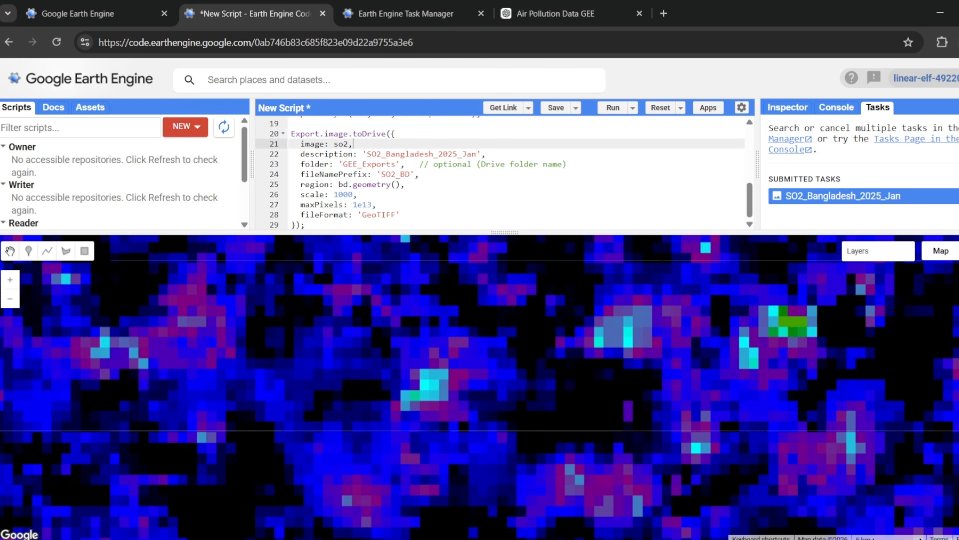
pyautogui.click(923, 195)
pyautogui.scroll(-1, 924, 202)
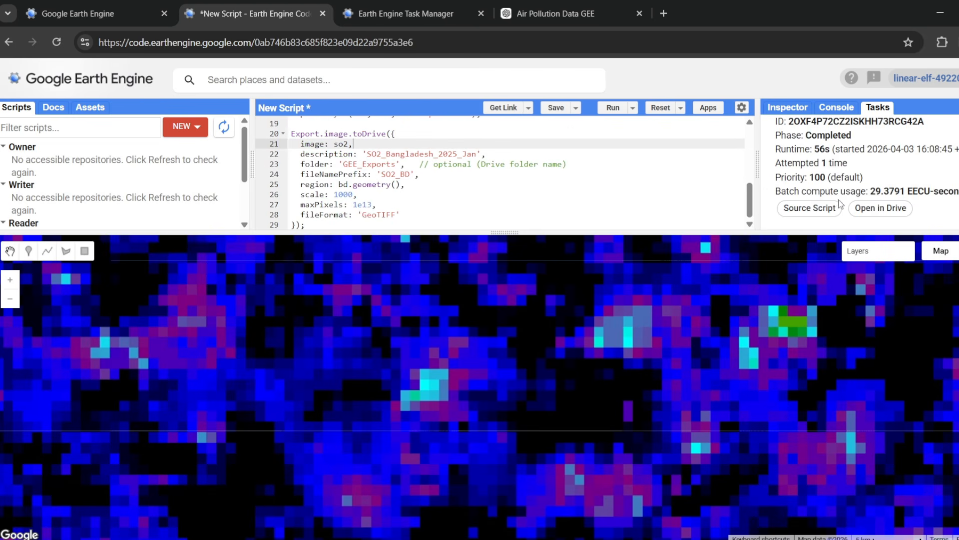
pyautogui.click(871, 212)
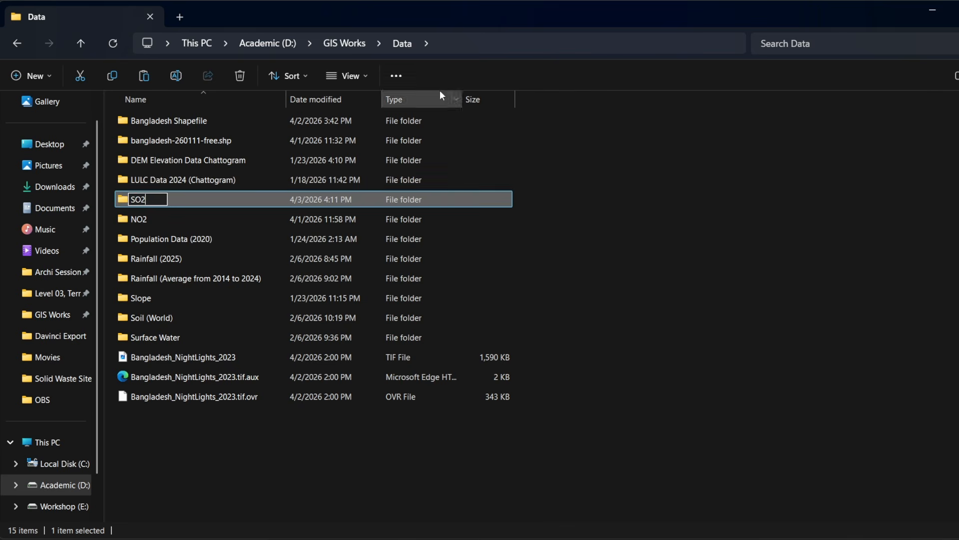
# Step: Name the new folder in GIS Works > Data SO2 and paste the SO2_BD TIF file into it
pyautogui.doubleClick(141, 197)
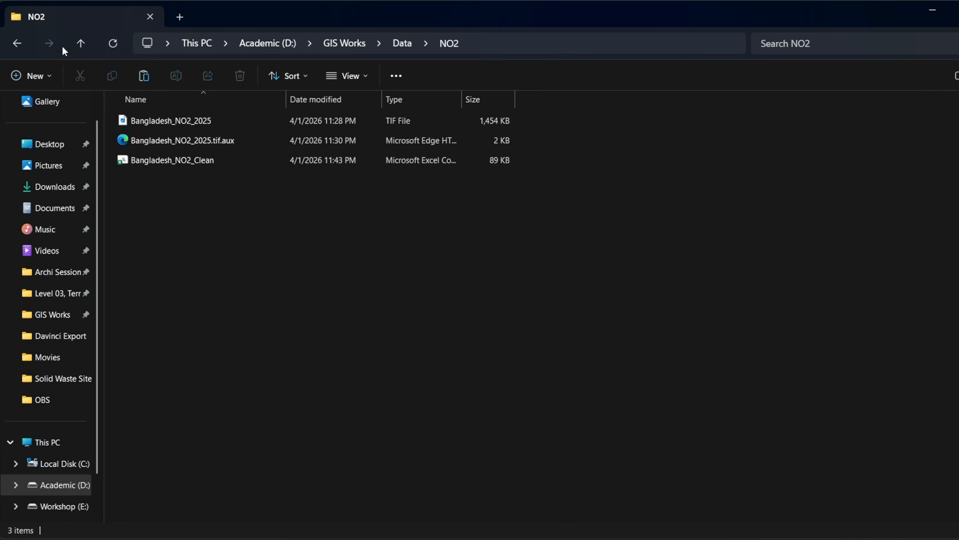
pyautogui.click(81, 48)
pyautogui.doubleClick(139, 302)
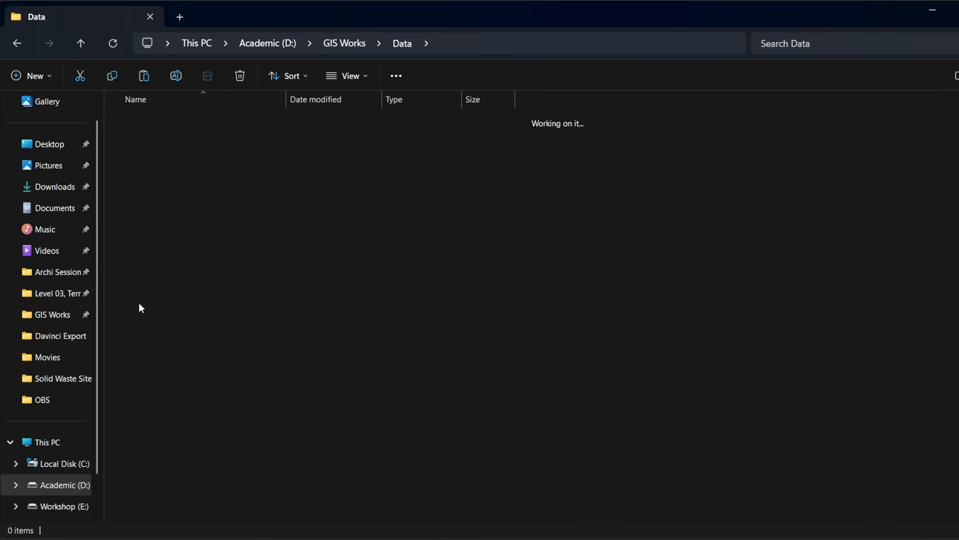
pyautogui.hotkey('ctrl', 'v')
pyautogui.click(269, 300)
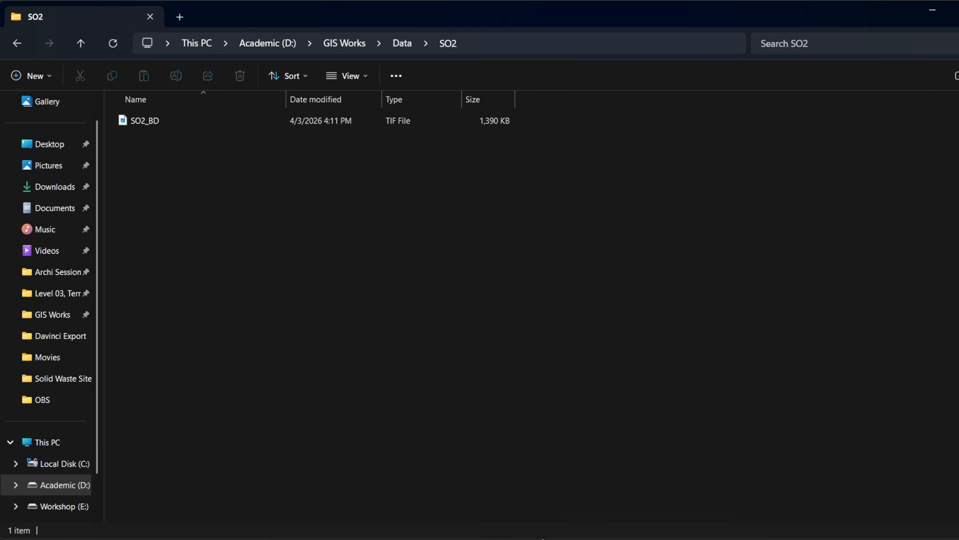
# Step: Switch to ArcGIS Pro and create a new Map project named SO2 in the default location with its own folder
pyautogui.click(457, 504)
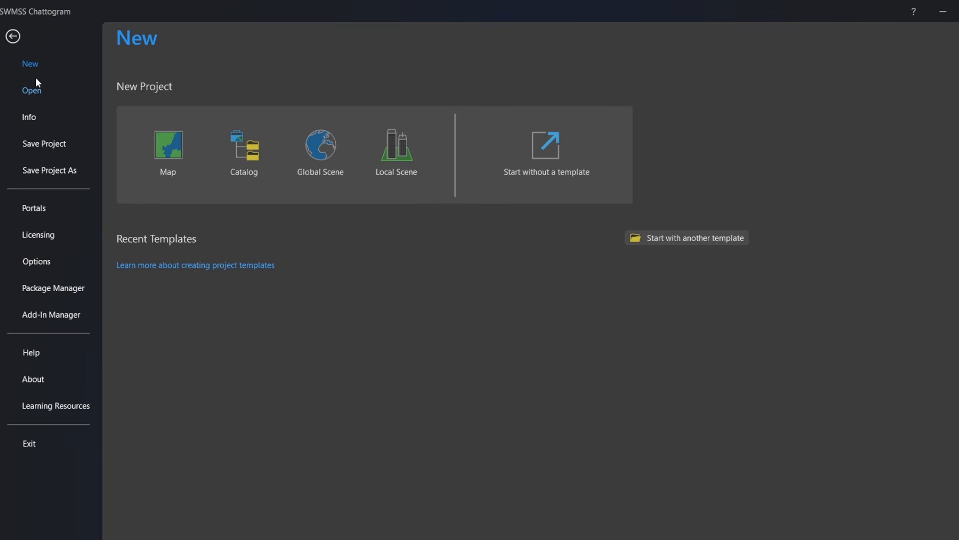
pyautogui.click(181, 171)
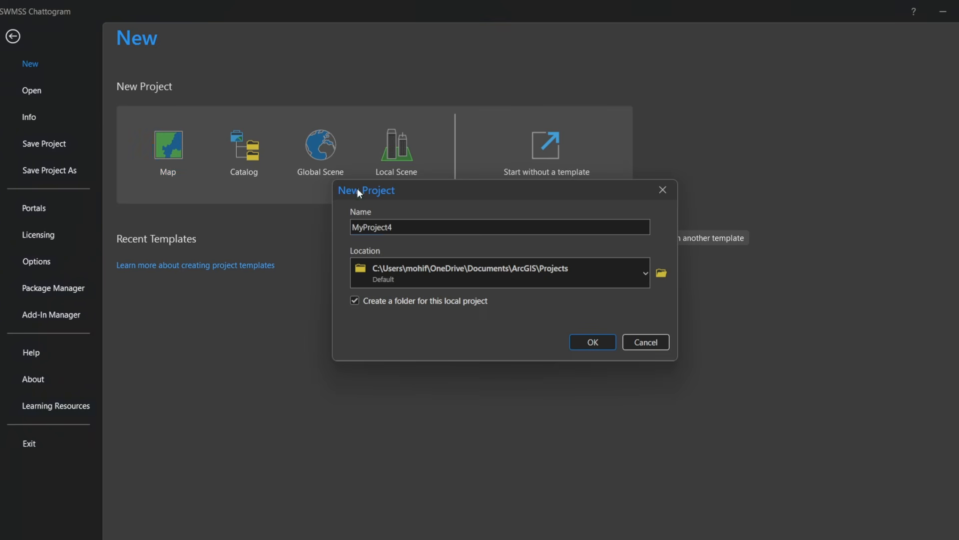
pyautogui.write('SO2')
pyautogui.click(599, 341)
pyautogui.click(507, 299)
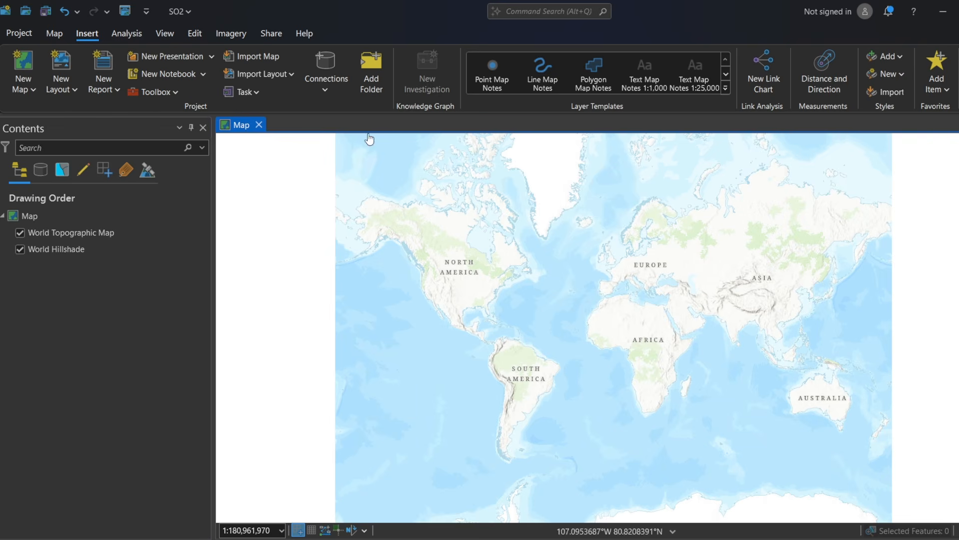
# Step: Add the SO2_BD TIF file from the SO2 folder in File Explorer to the map's layers
pyautogui.click(20, 233)
pyautogui.click(20, 232)
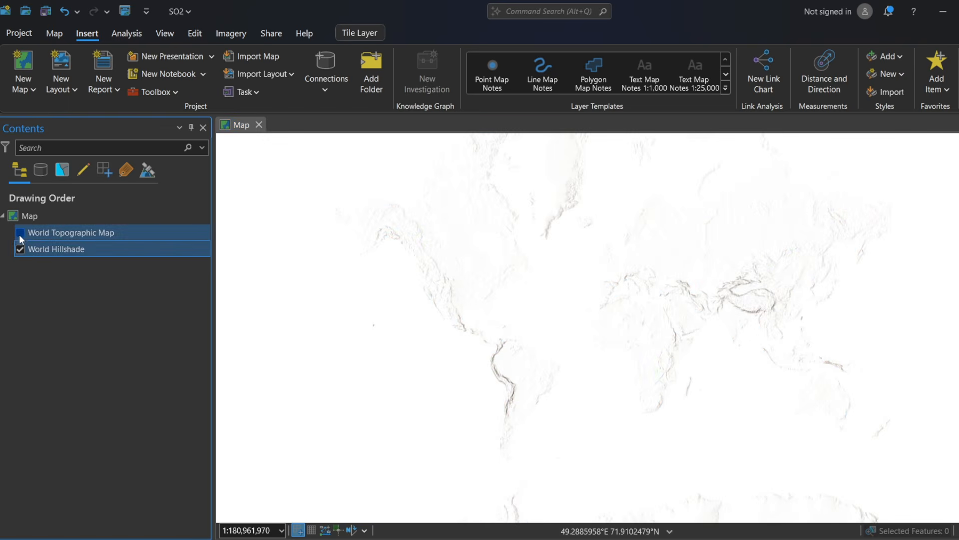
pyautogui.moveTo(407, 508)
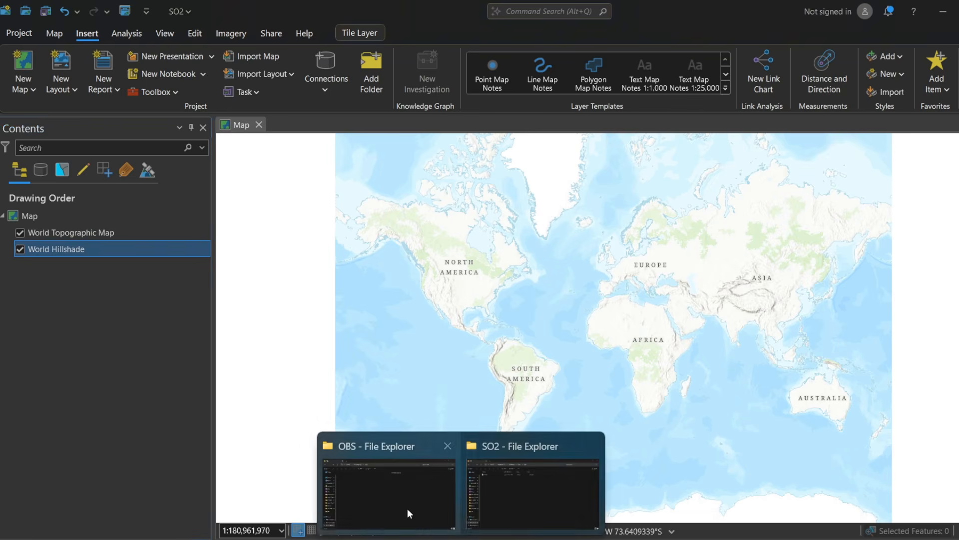
pyautogui.click(521, 491)
pyautogui.moveTo(140, 121); pyautogui.dragTo(35, 280)
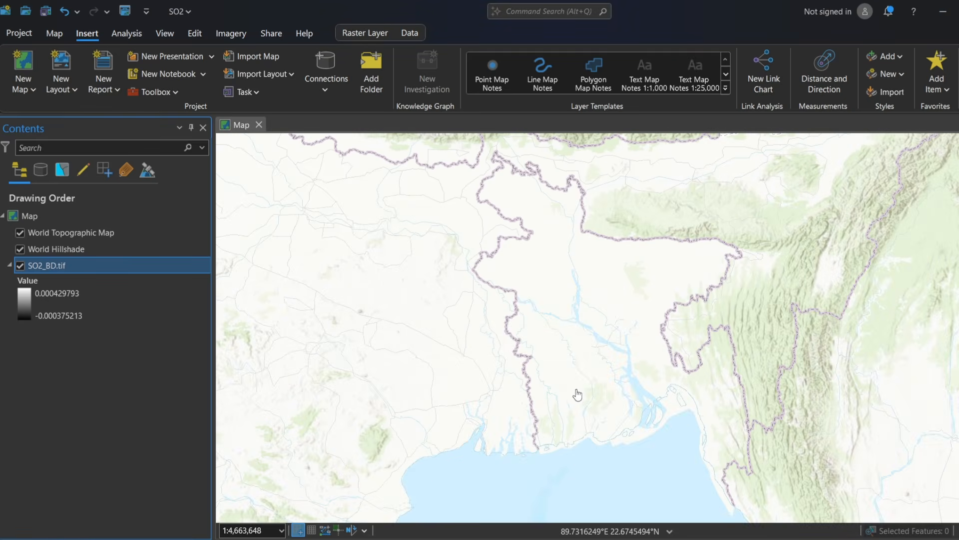
# Step: Move the SO2_BD.tif layer above World Topographic Map and World Hillshade in the drawing order
pyautogui.scroll(-1, 571, 360)
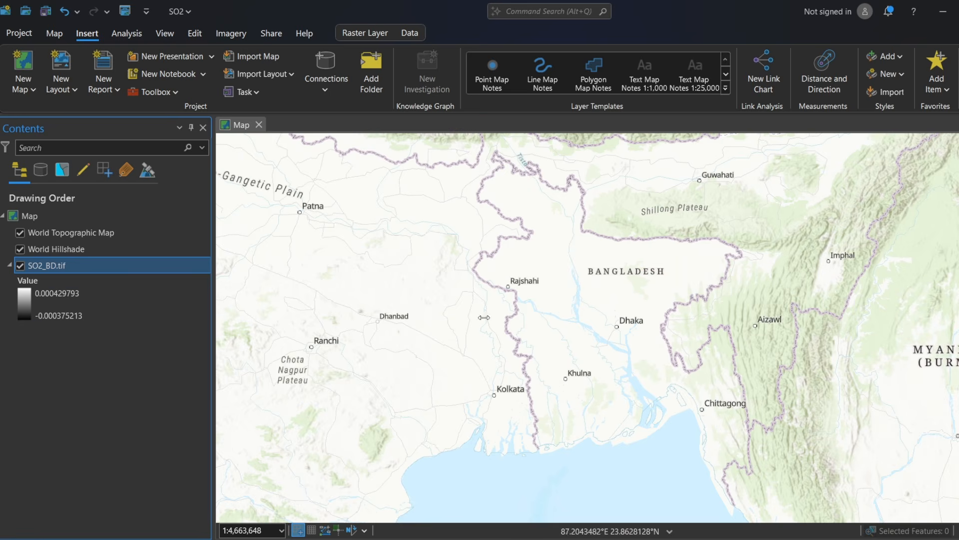
pyautogui.scroll(-1, 593, 336)
pyautogui.scroll(-2, 594, 336)
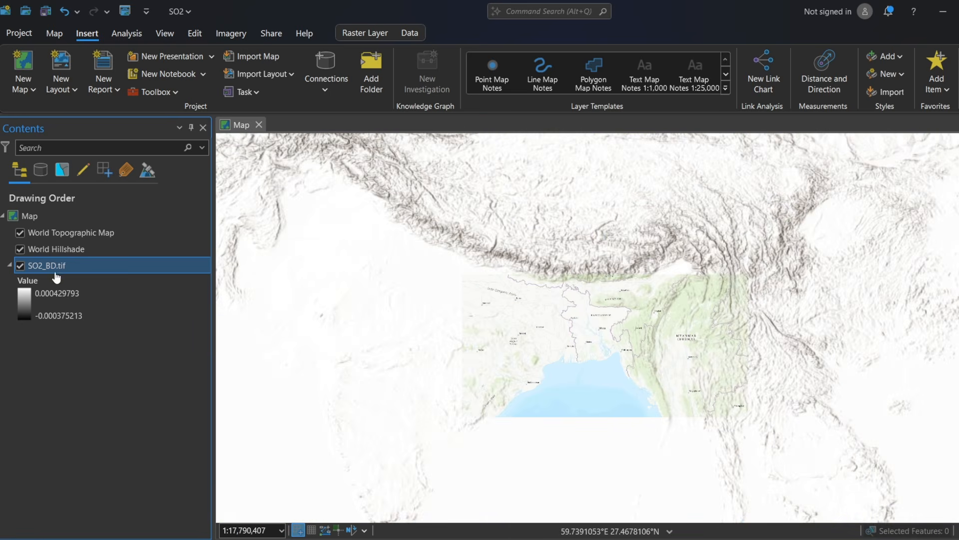
pyautogui.moveTo(52, 246); pyautogui.dragTo(40, 230)
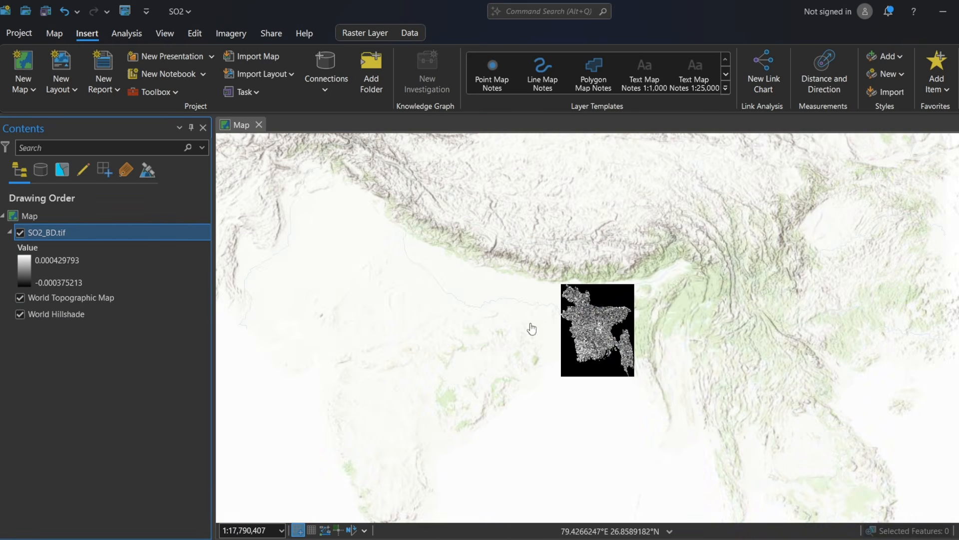
# Step: Inspect the SO2_BD.tif raster over Bangladesh and compare it with the basemap by switching the layer's visibility off and on
pyautogui.scroll(6, 615, 331)
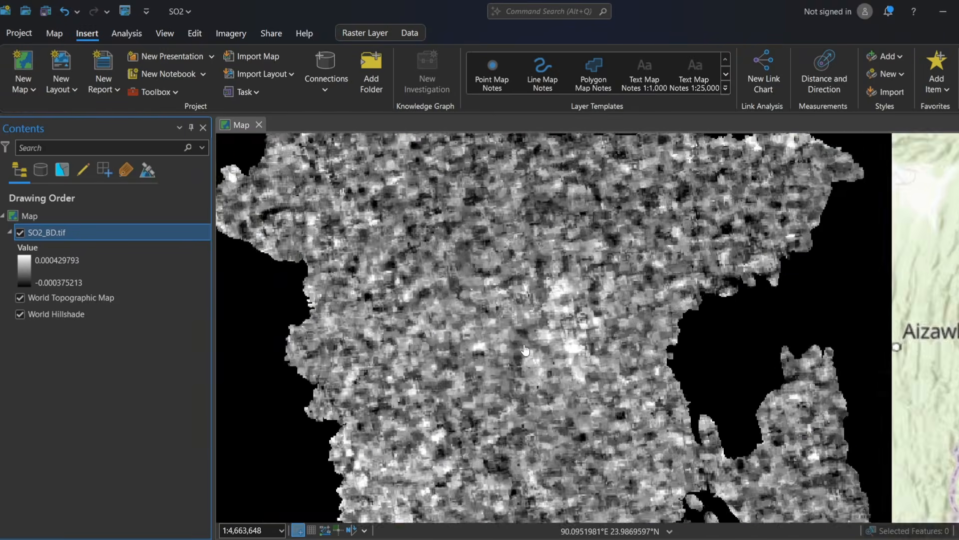
pyautogui.scroll(-4, 531, 349)
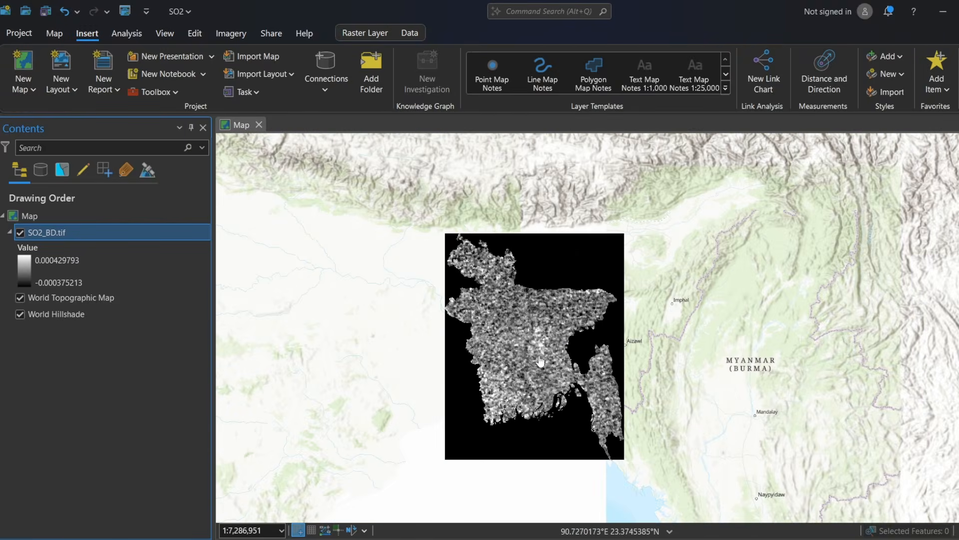
pyautogui.scroll(2, 539, 355)
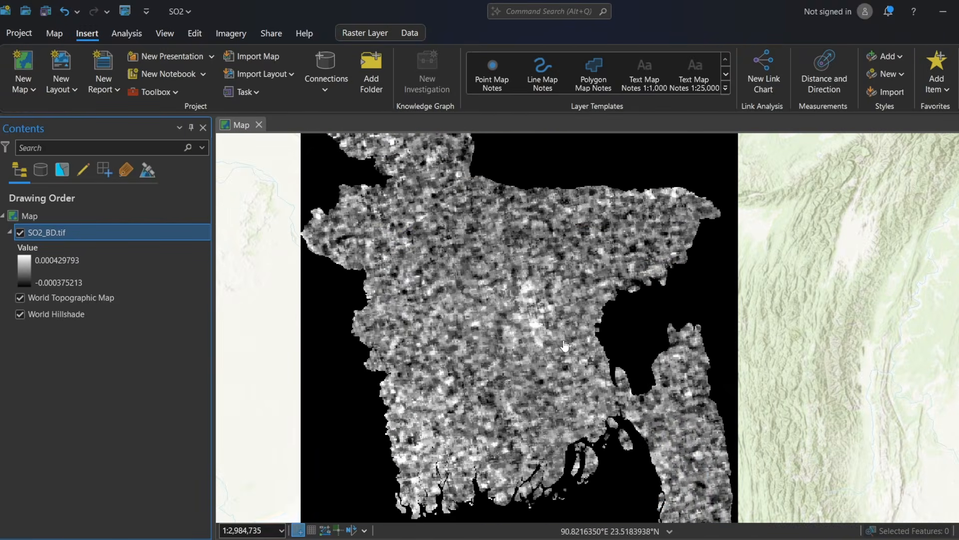
pyautogui.scroll(-2, 556, 407)
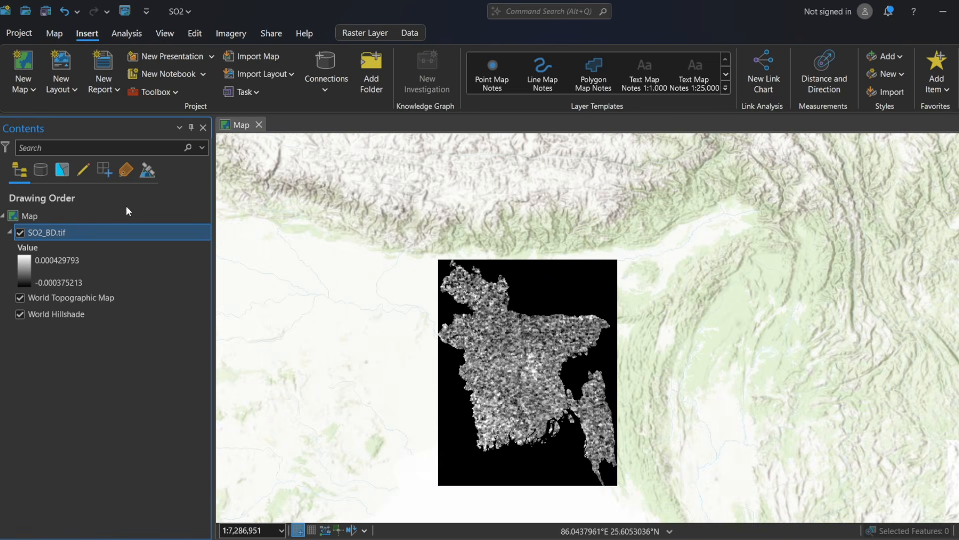
pyautogui.click(20, 232)
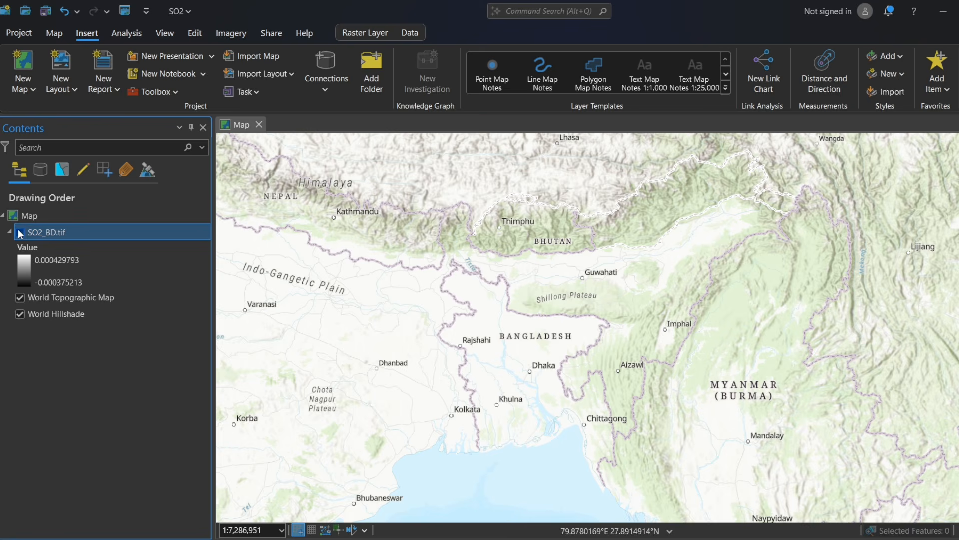
pyautogui.click(20, 233)
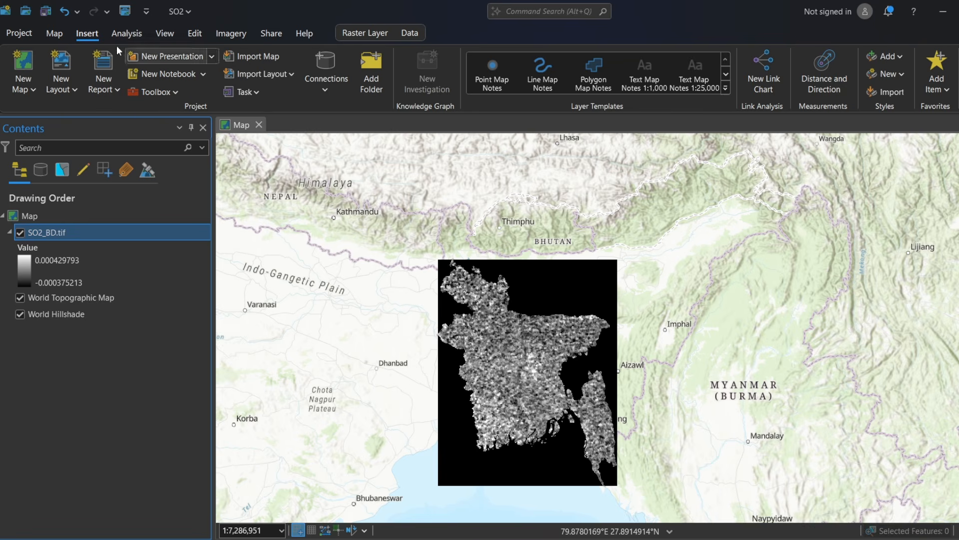
# Step: Start adding data to the map and browse to the Data folder inside GIS Works on the Academic (D:) drive
pyautogui.click(54, 33)
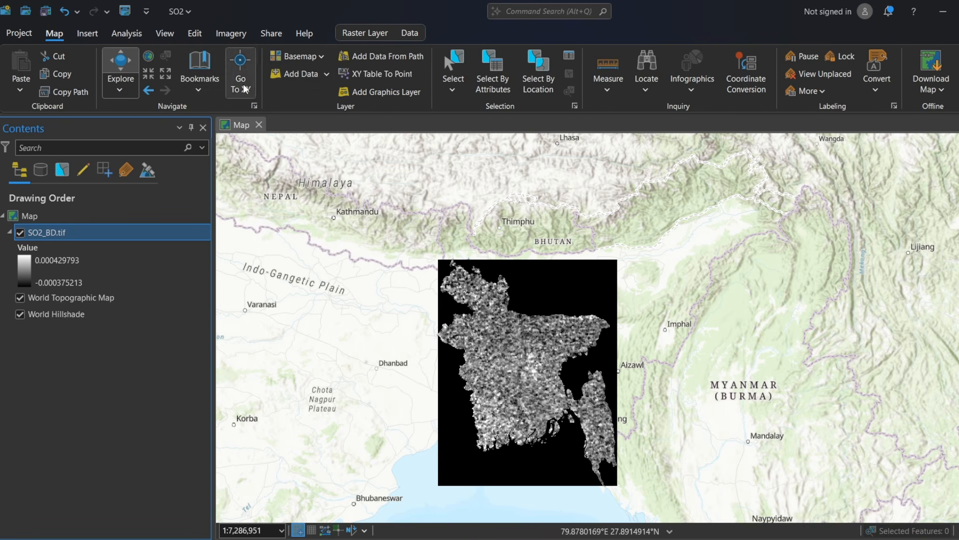
pyautogui.click(296, 74)
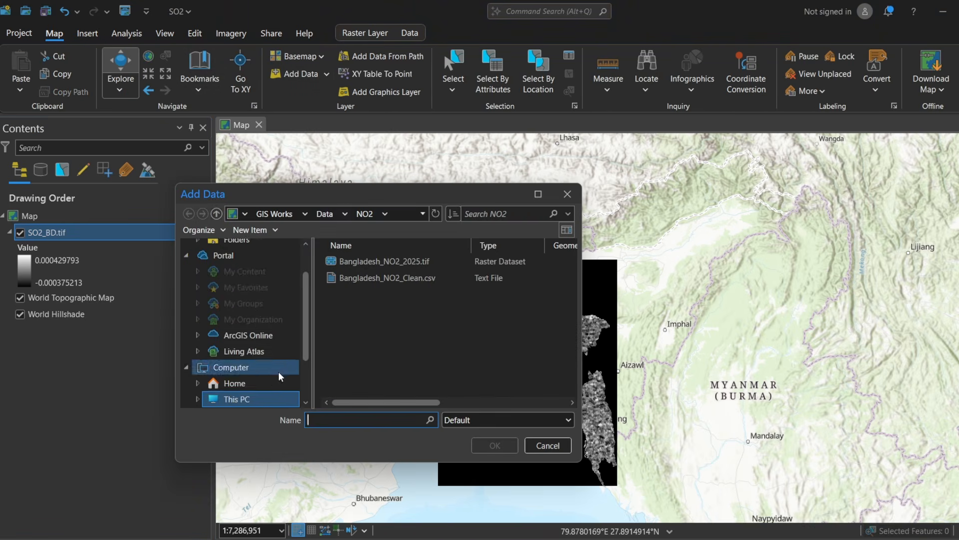
pyautogui.scroll(-3, 245, 339)
pyautogui.click(257, 337)
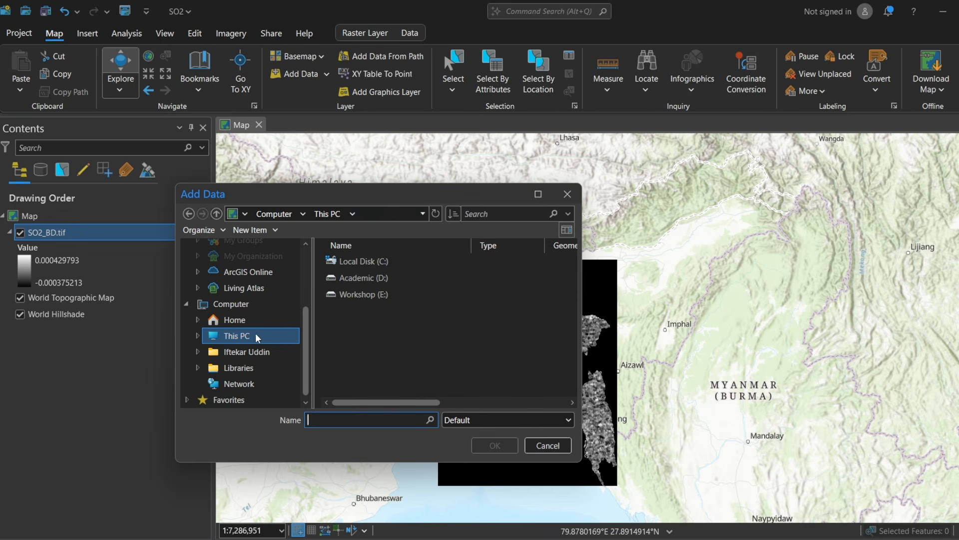
pyautogui.doubleClick(361, 278)
pyautogui.scroll(-5, 359, 325)
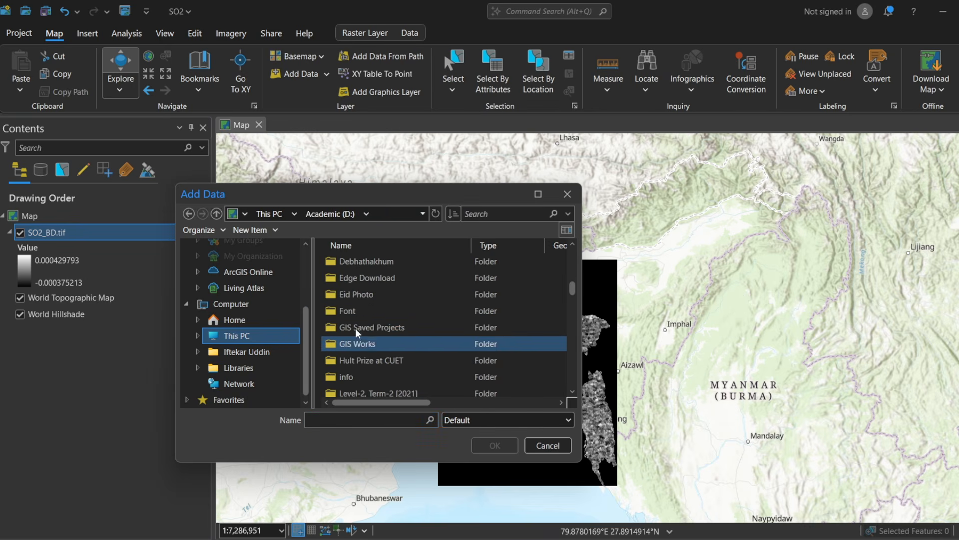
pyautogui.scroll(-1, 358, 344)
pyautogui.click(355, 299)
pyautogui.doubleClick(355, 295)
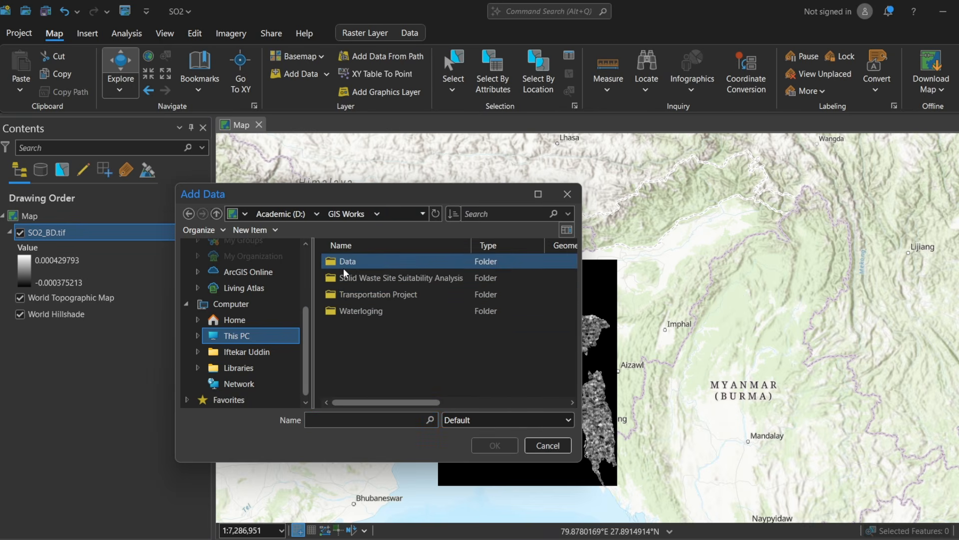
pyautogui.doubleClick(344, 262)
pyautogui.doubleClick(344, 263)
pyautogui.scroll(-4, 345, 300)
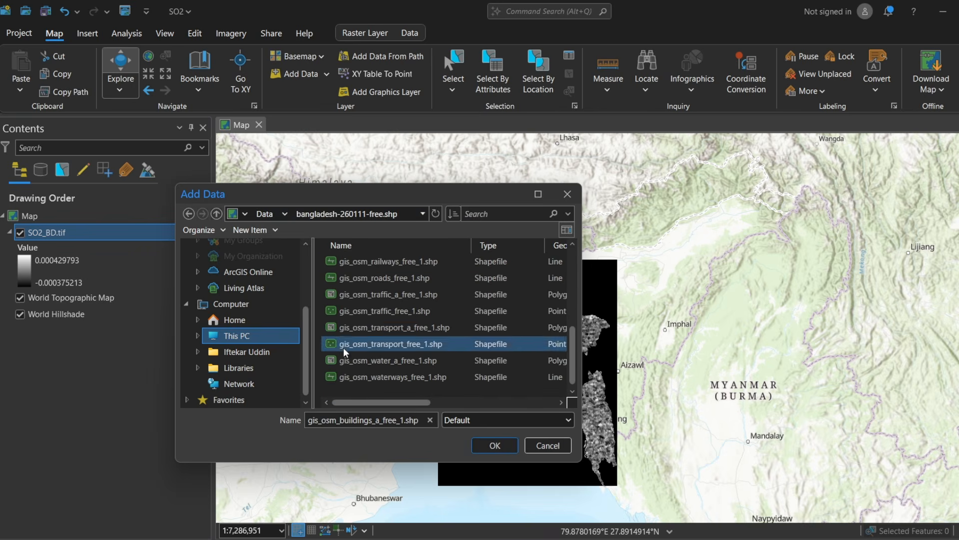
pyautogui.click(216, 214)
# Step: Add the gadm41_BGD_4.shp shapefile from the Bangladesh Shapefile folder to the map
pyautogui.doubleClick(365, 278)
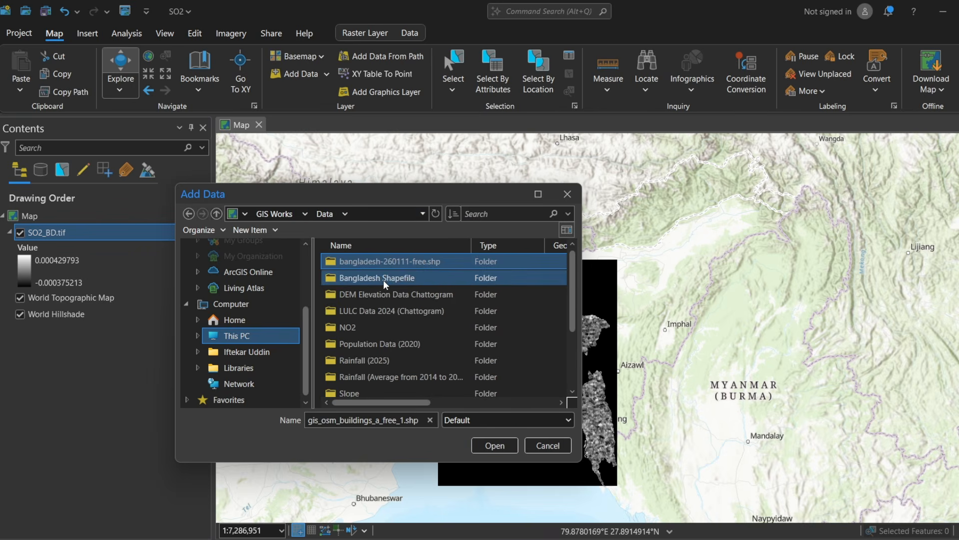
pyautogui.click(361, 328)
pyautogui.doubleClick(361, 328)
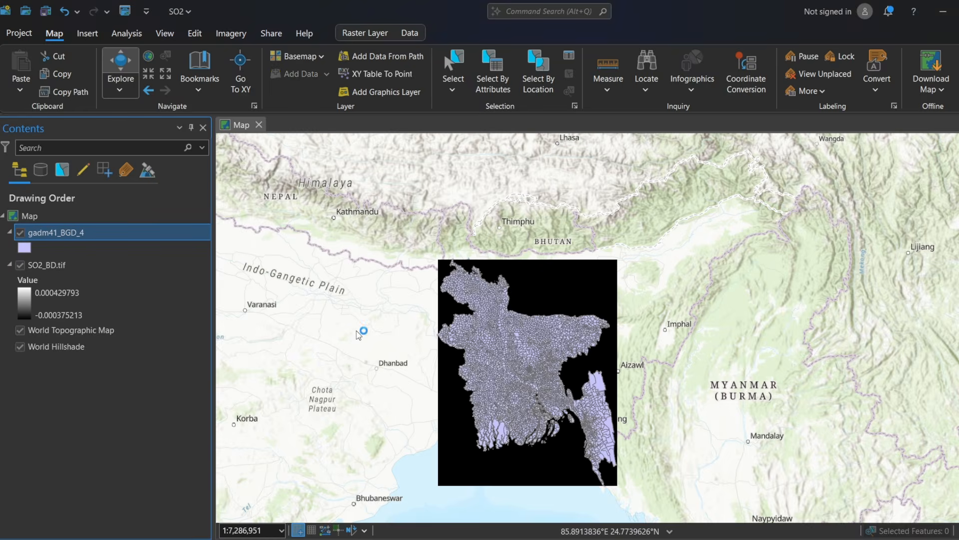
# Step: Hide the gadm41_BGD_4 boundary layer so the SO2_BD.tif raster beneath it can be seen
pyautogui.scroll(2, 473, 326)
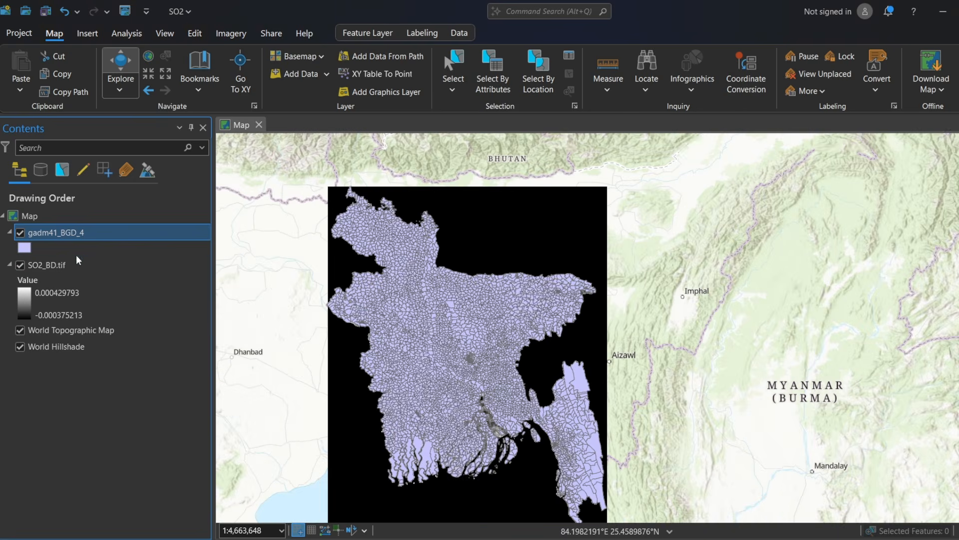
pyautogui.click(24, 267)
pyautogui.click(21, 233)
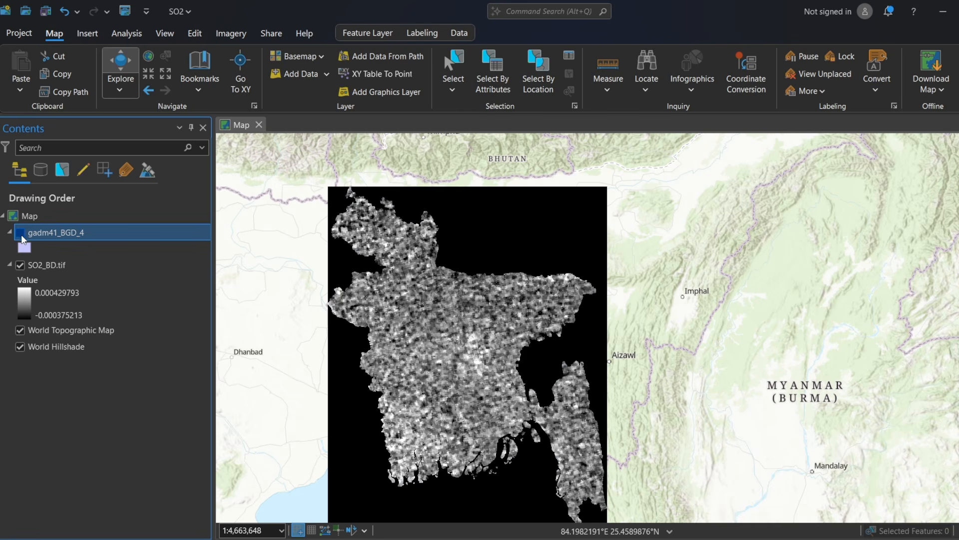
# Step: Examine the SO2_BD.tif raster and the black background around Bangladesh at several map scales
pyautogui.moveTo(43, 283); pyautogui.dragTo(24, 299)
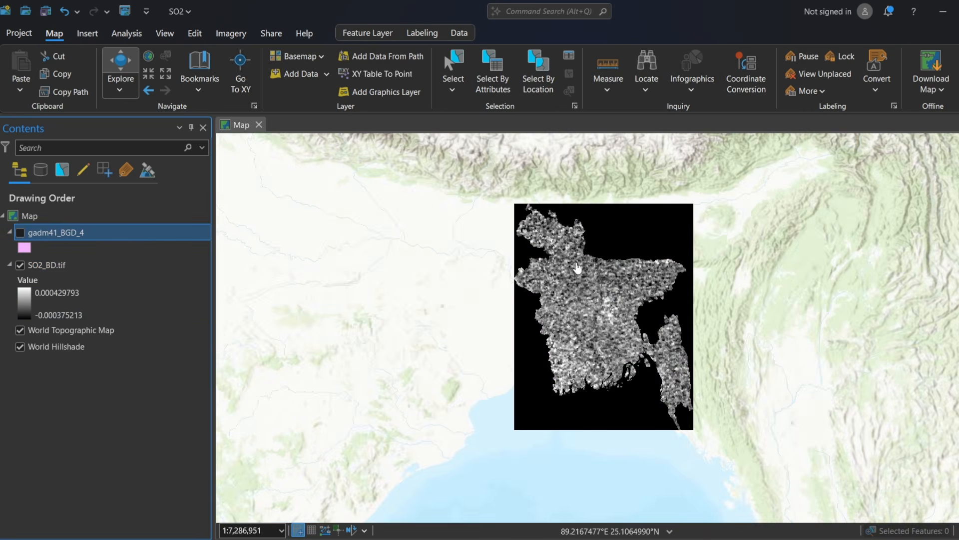
pyautogui.scroll(2, 580, 277)
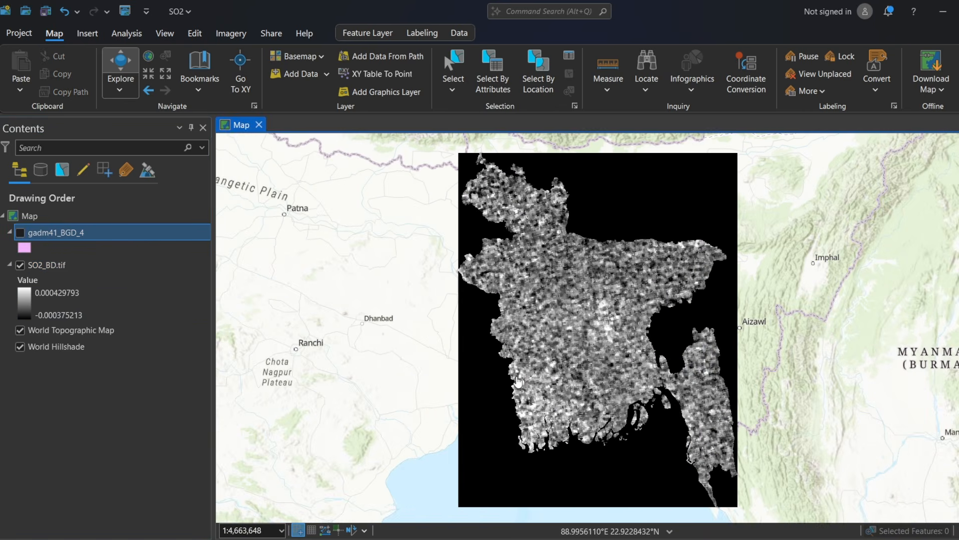
pyautogui.scroll(2, 550, 405)
pyautogui.scroll(-4, 443, 494)
pyautogui.scroll(1, 669, 389)
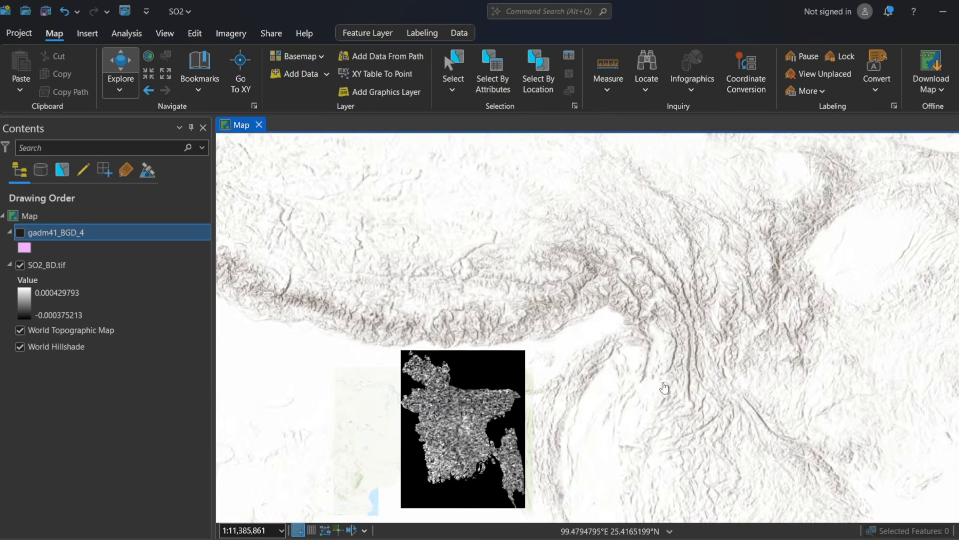
pyautogui.moveTo(682, 411); pyautogui.dragTo(842, 348)
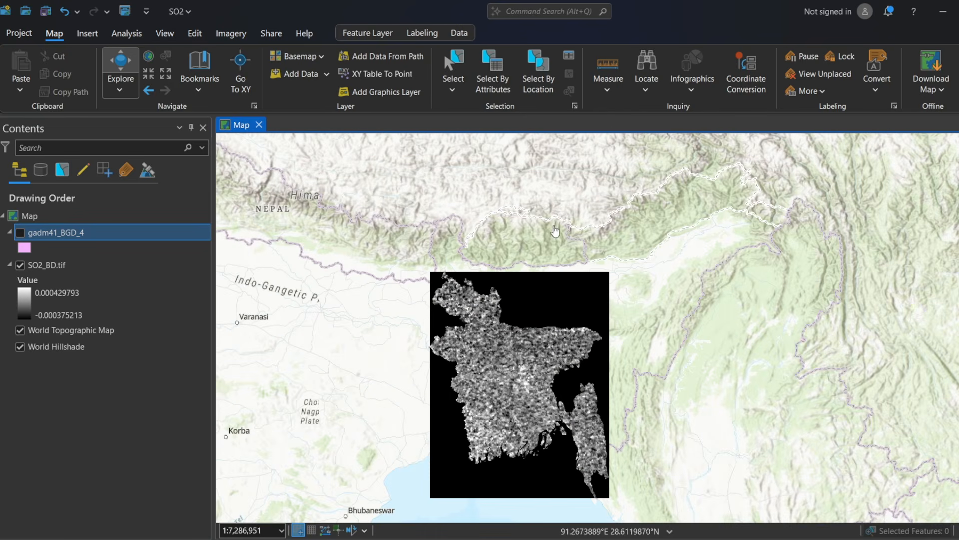
pyautogui.scroll(1, 553, 285)
pyautogui.scroll(1, 537, 364)
pyautogui.scroll(-2, 510, 327)
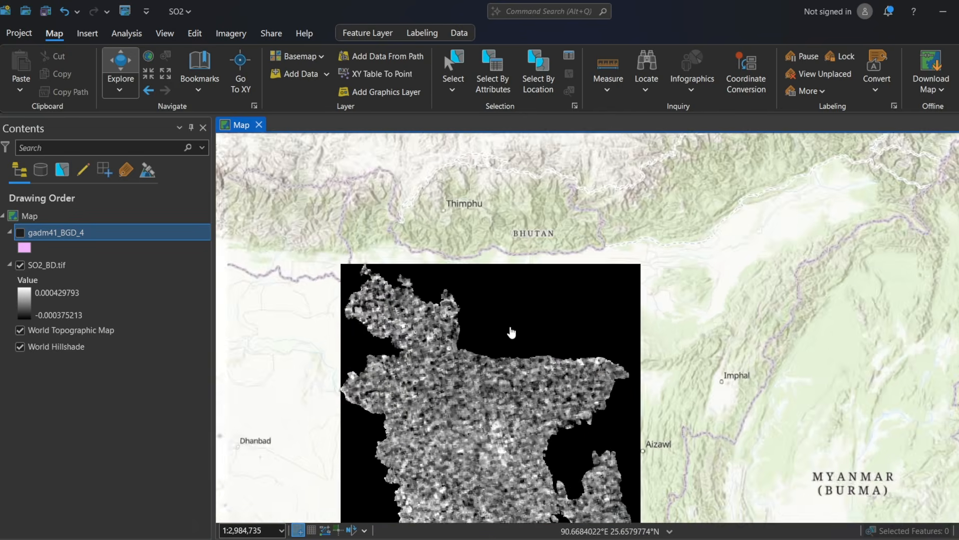
pyautogui.scroll(1, 509, 327)
pyautogui.scroll(1, 506, 301)
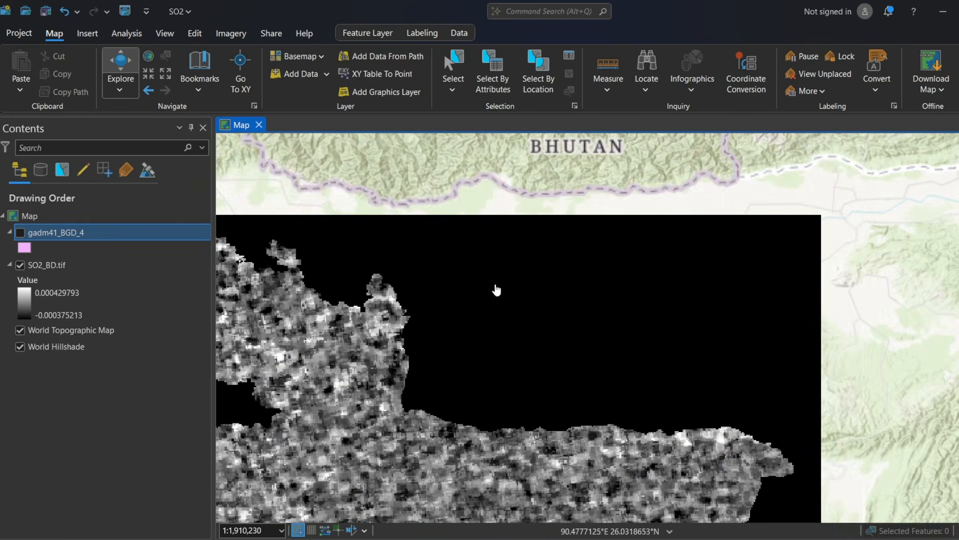
pyautogui.scroll(-1, 542, 355)
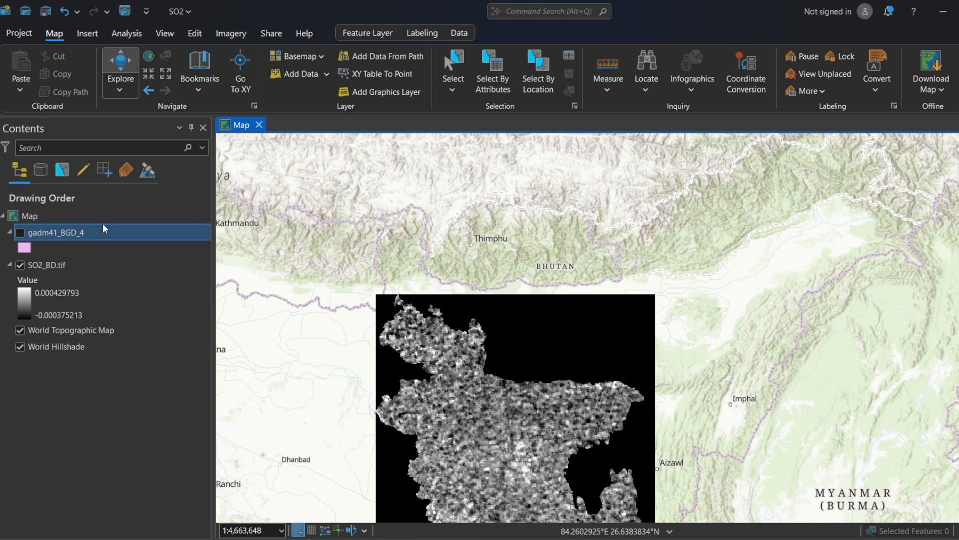
# Step: Check the shapefiles in the Bangladesh Shapefile folder without adding any, and bring up the Geoprocessing tools
pyautogui.click(281, 83)
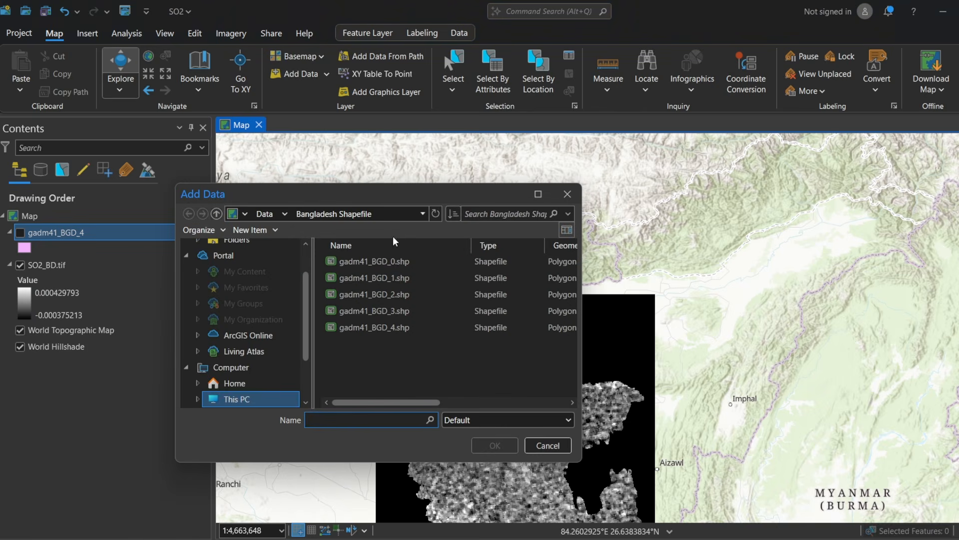
pyautogui.click(568, 194)
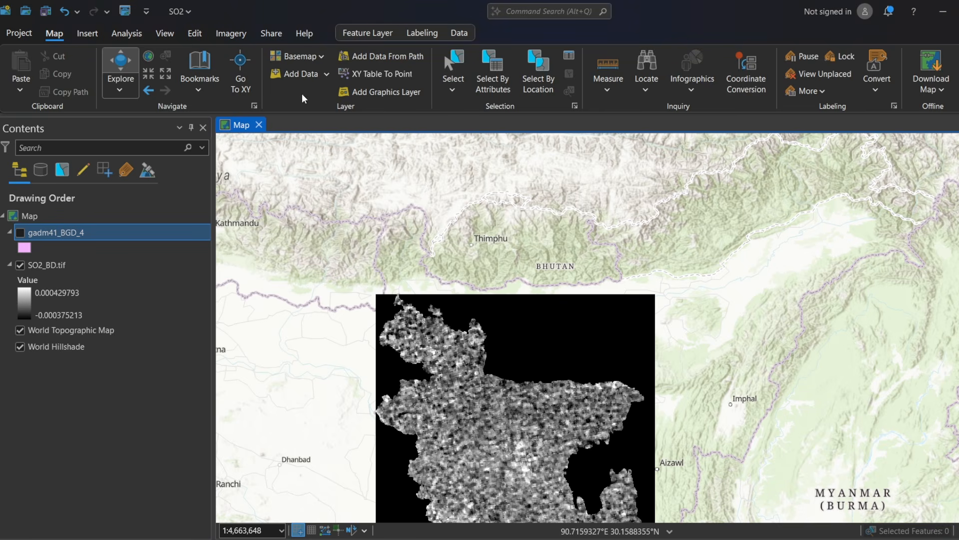
pyautogui.click(164, 33)
pyautogui.click(343, 56)
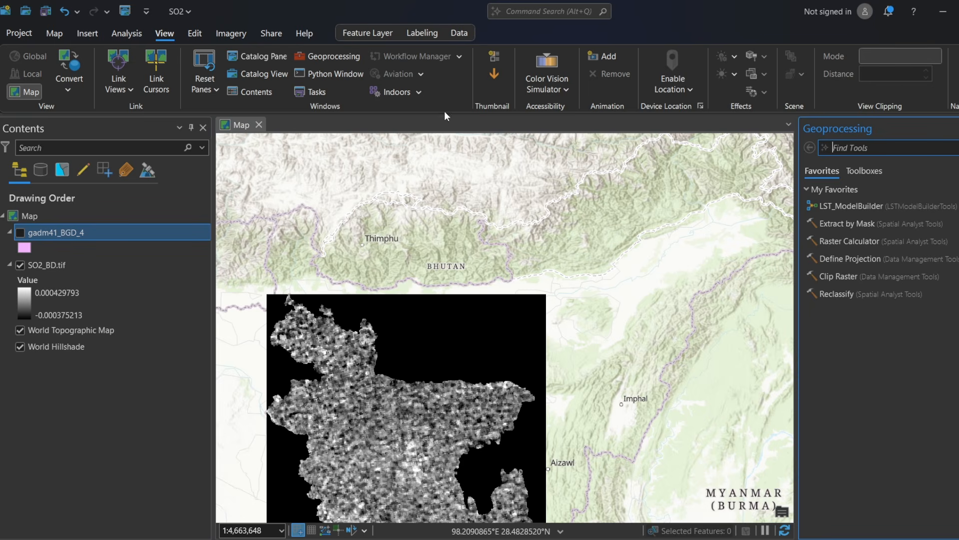
# Step: Show the gadm41_BGD_4 layer instead of SO2_BD.tif and open the boundary layer's attribute table
pyautogui.click(20, 233)
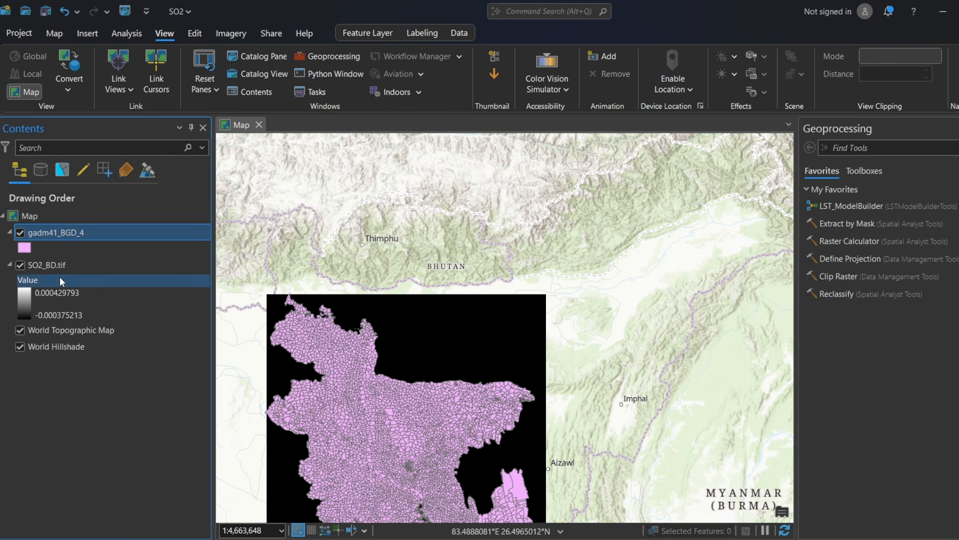
pyautogui.click(20, 265)
pyautogui.rightClick(33, 232)
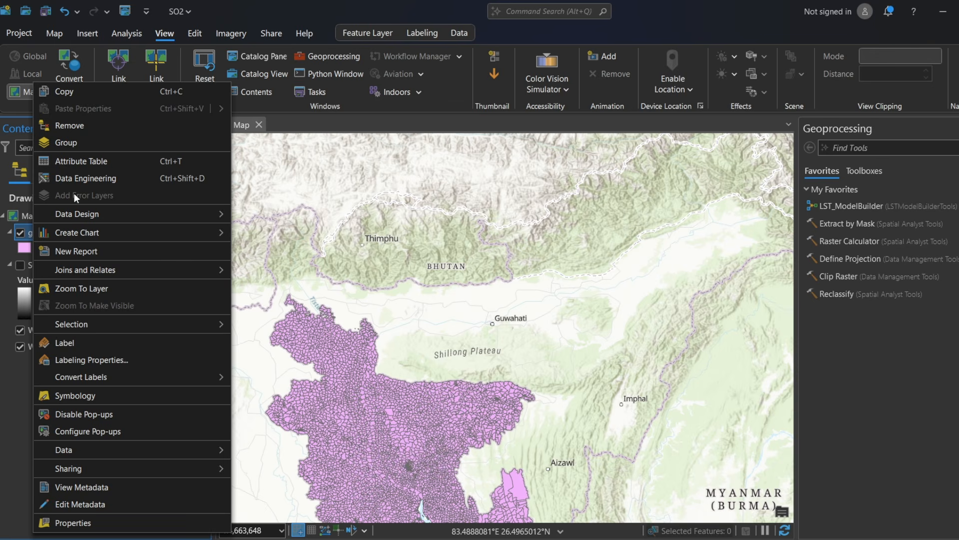
pyautogui.click(73, 162)
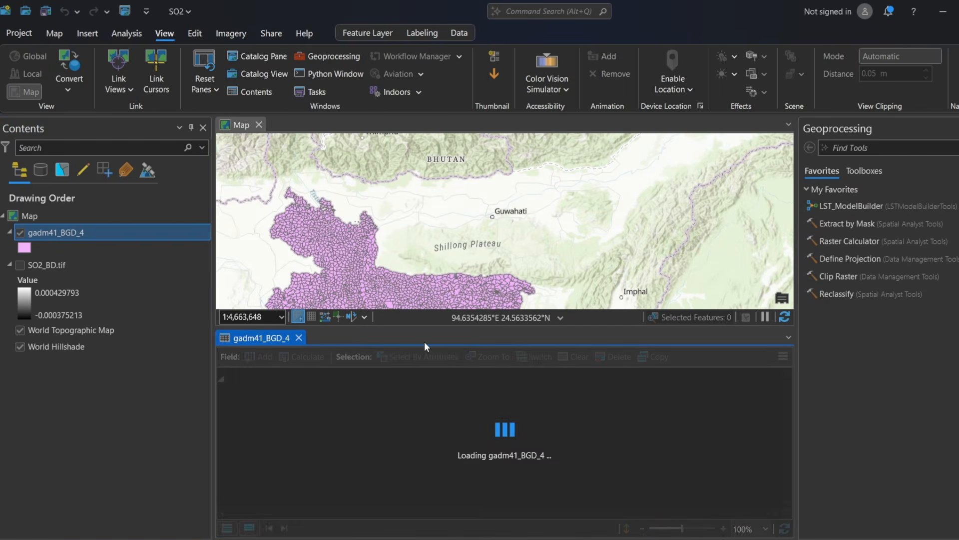
# Step: Start Select By Attributes on gadm41_BGD_4 and copy the Sylhet value from a NAME_1 cell near the table's end
pyautogui.click(398, 357)
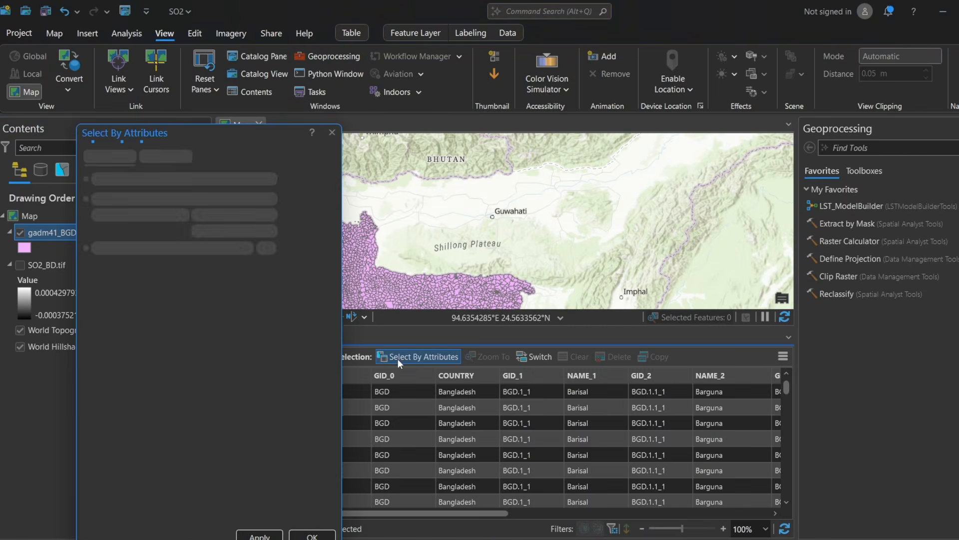
pyautogui.scroll(-15, 722, 454)
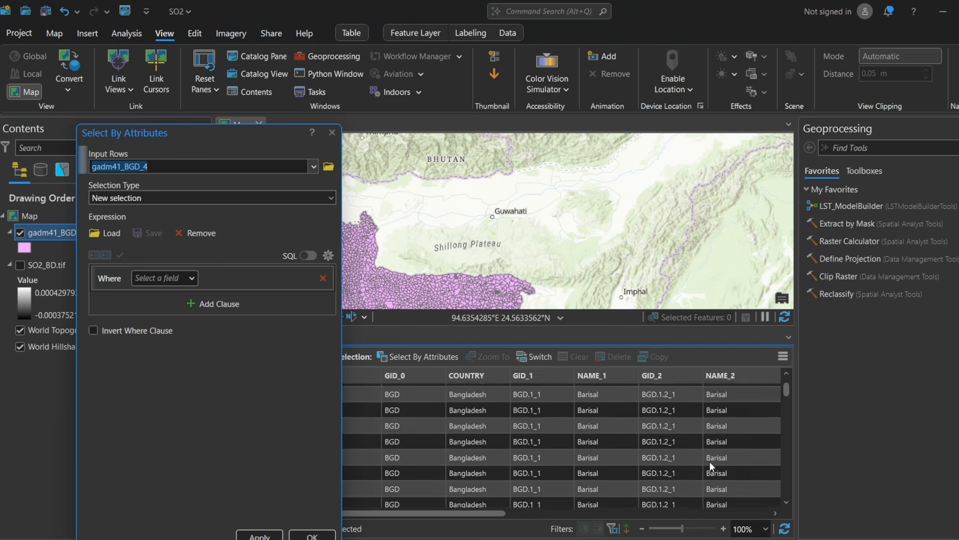
pyautogui.moveTo(787, 393); pyautogui.dragTo(801, 469)
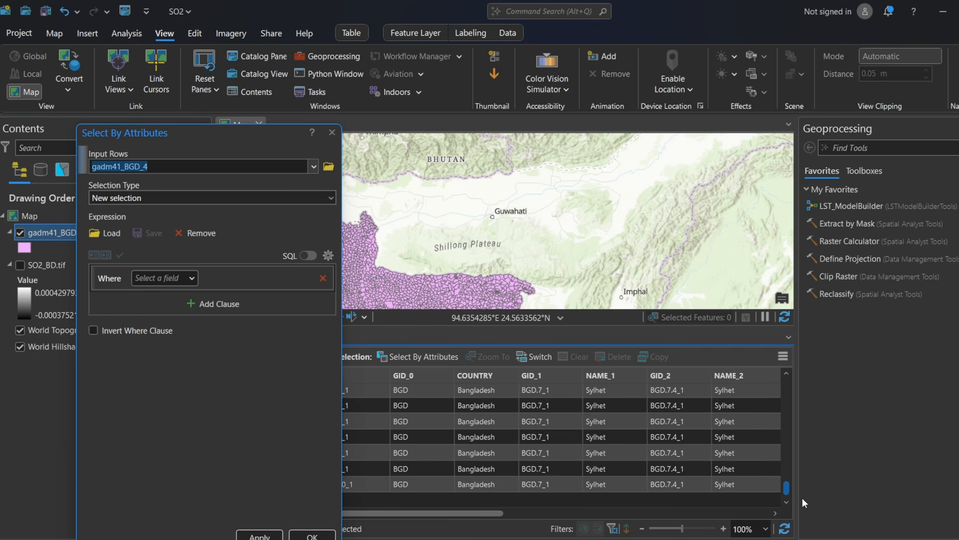
pyautogui.click(620, 418)
pyautogui.click(605, 420)
pyautogui.hotkey('ctrl', 'c')
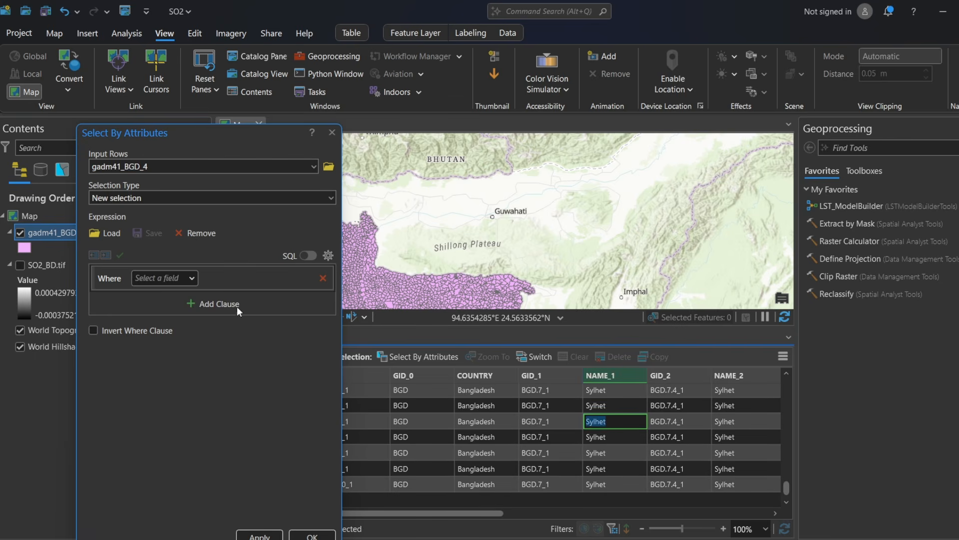
# Step: Define the first selection clause as NAME_1 is equal to Sylhet
pyautogui.click(192, 278)
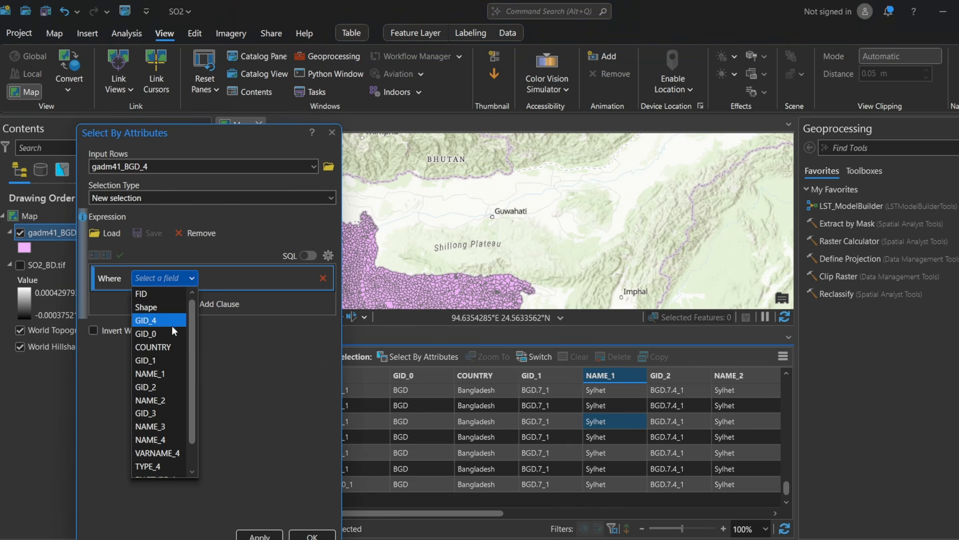
pyautogui.click(167, 373)
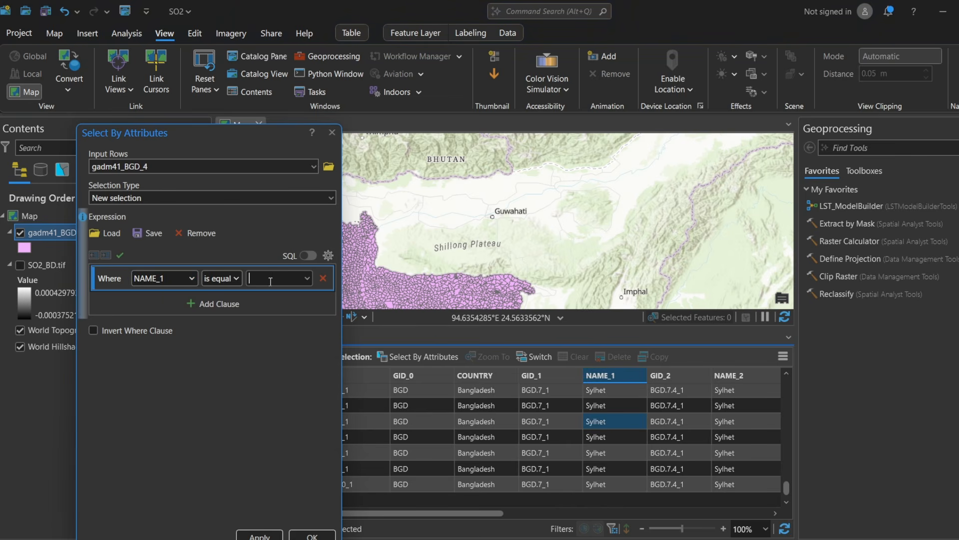
pyautogui.hotkey('ctrl', 'v')
# Step: Add a second clause, And NAME_2 is equal to Sylhet, and run the selection on gadm41_BGD_4
pyautogui.click(191, 302)
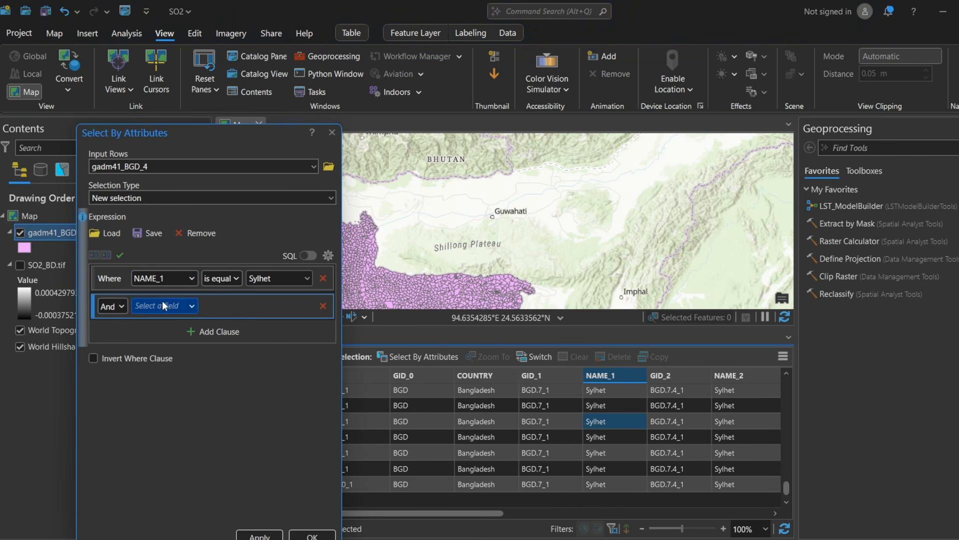
pyautogui.click(152, 305)
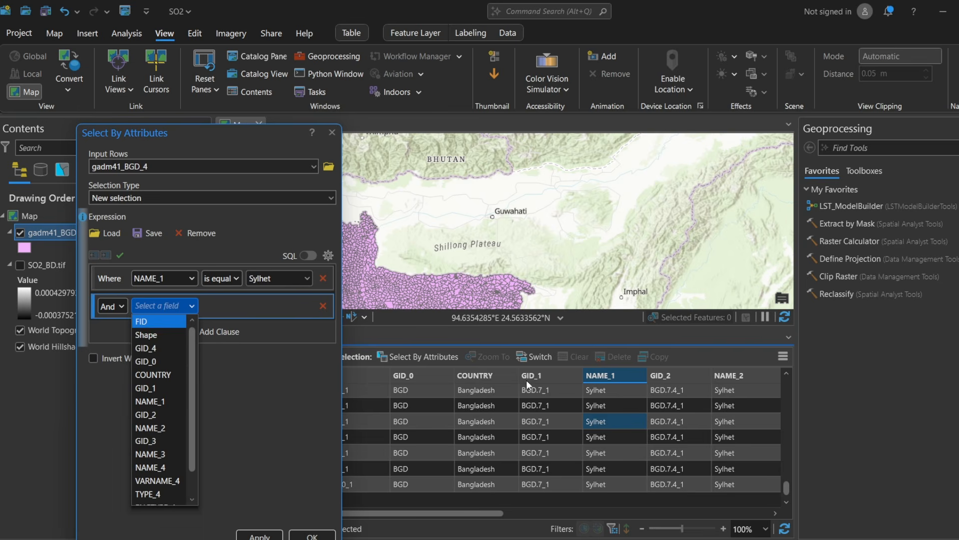
pyautogui.click(152, 428)
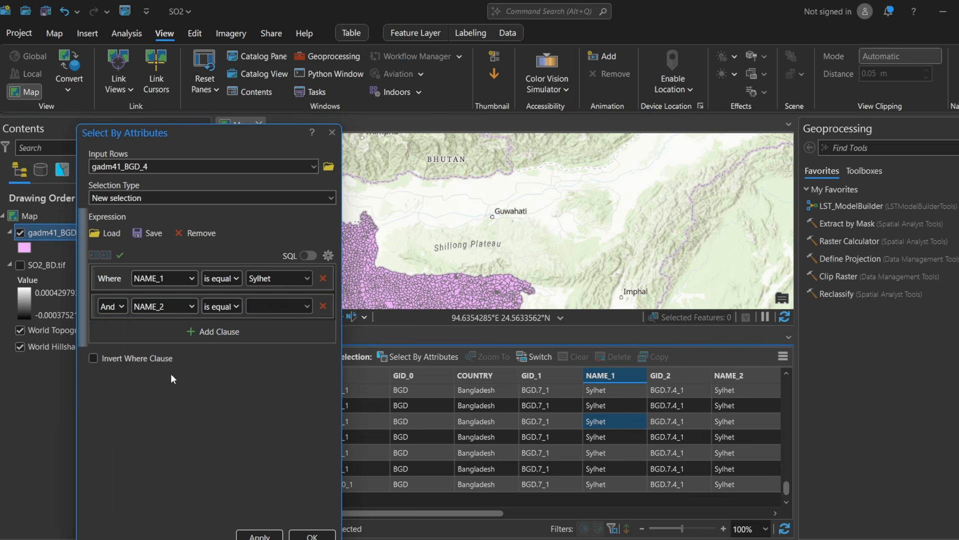
pyautogui.write('Sylhet')
pyautogui.click(296, 483)
pyautogui.click(306, 533)
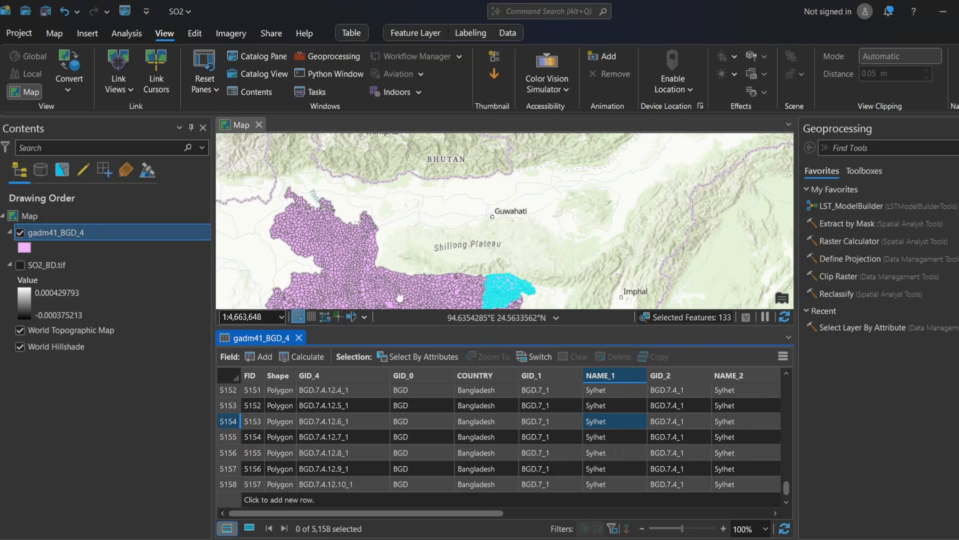
# Step: Export the selected gadm41_BGD_4 features as a new feature class named Sylhet
pyautogui.scroll(5, 551, 300)
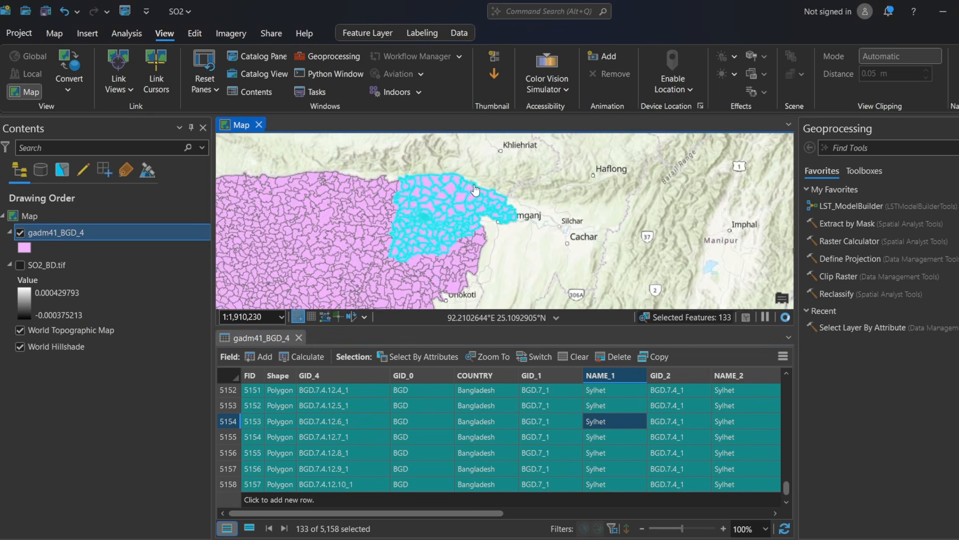
pyautogui.rightClick(43, 233)
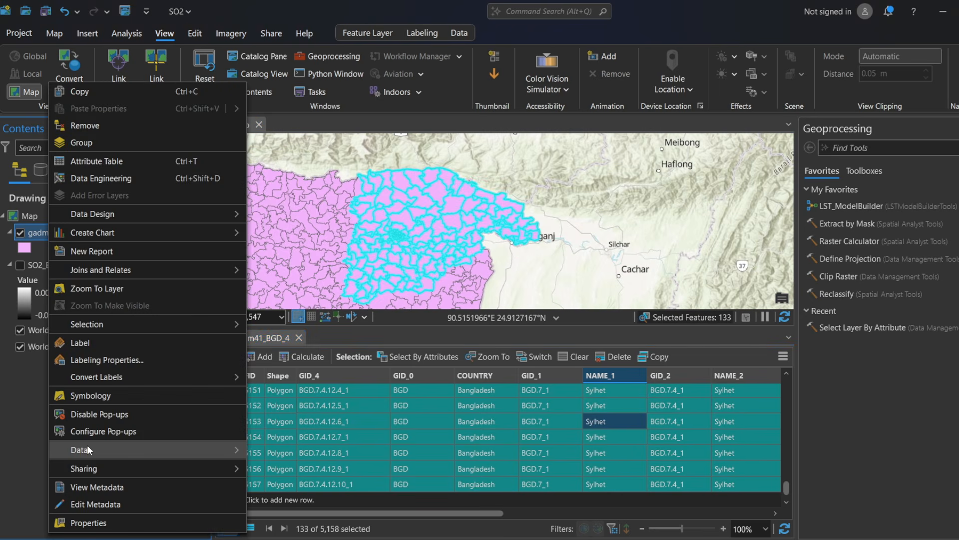
pyautogui.moveTo(118, 451)
pyautogui.click(259, 450)
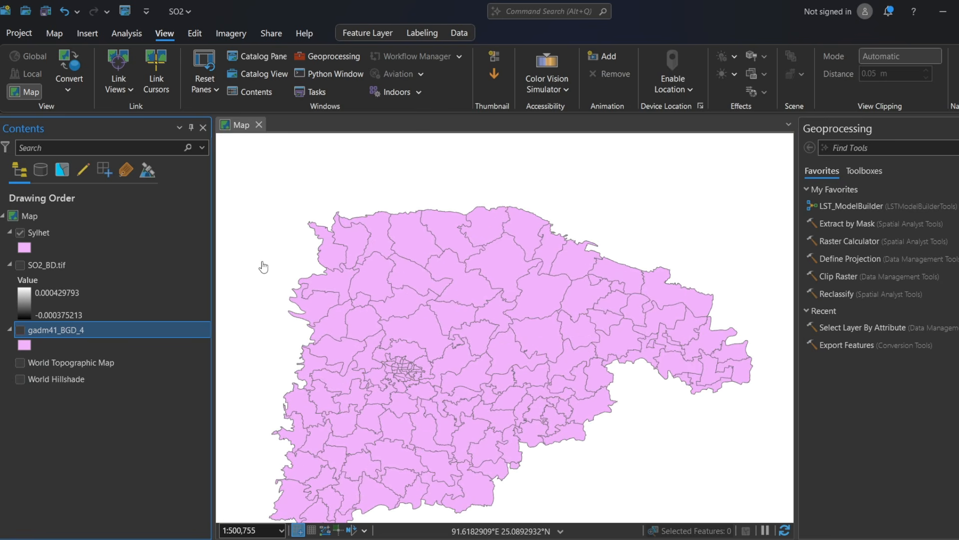
# Step: Open the Clip Raster tool and take its environment processing extent from the Sylhet feature class in SO2.gdb
pyautogui.click(844, 146)
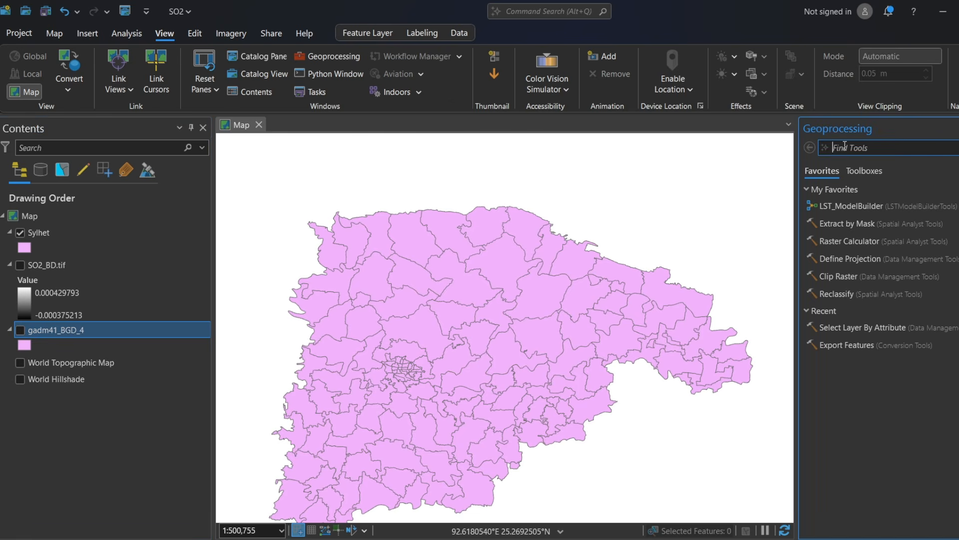
pyautogui.write('Clip Raster')
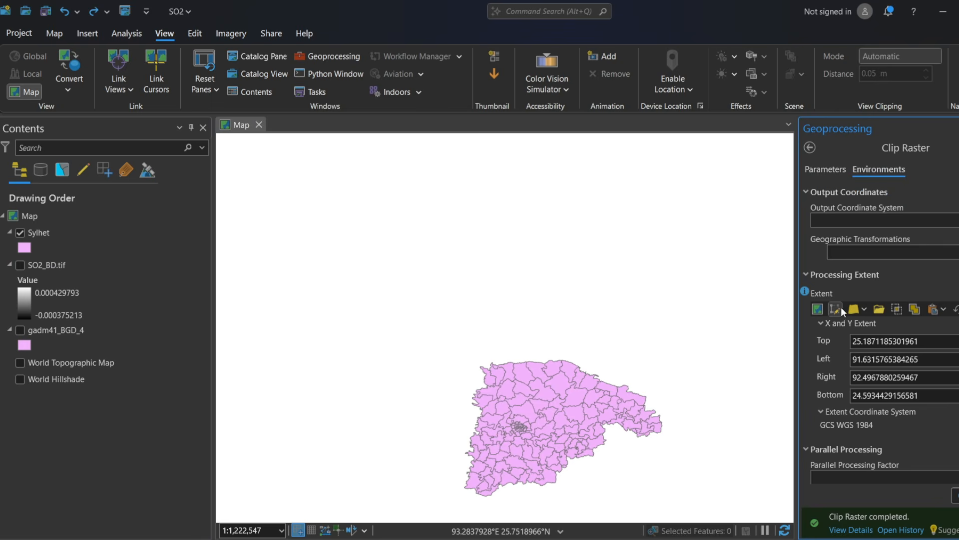
pyautogui.press('Return')
pyautogui.click(879, 308)
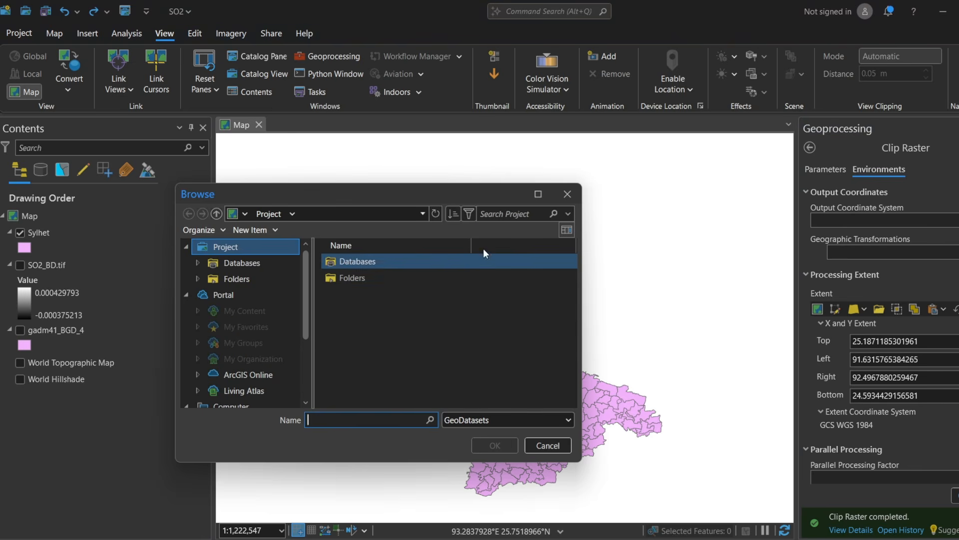
pyautogui.click(462, 258)
pyautogui.doubleClick(461, 257)
pyautogui.doubleClick(385, 262)
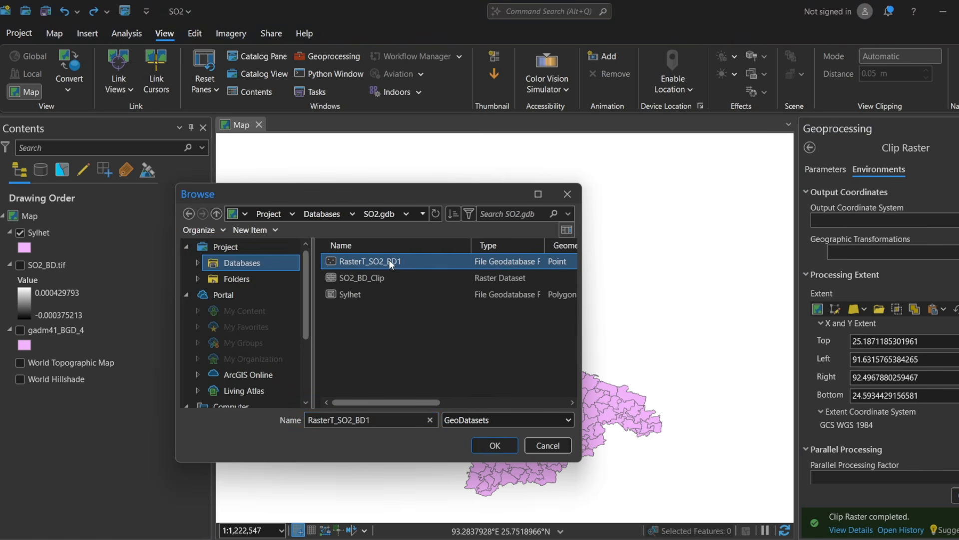
pyautogui.click(376, 294)
pyautogui.click(481, 440)
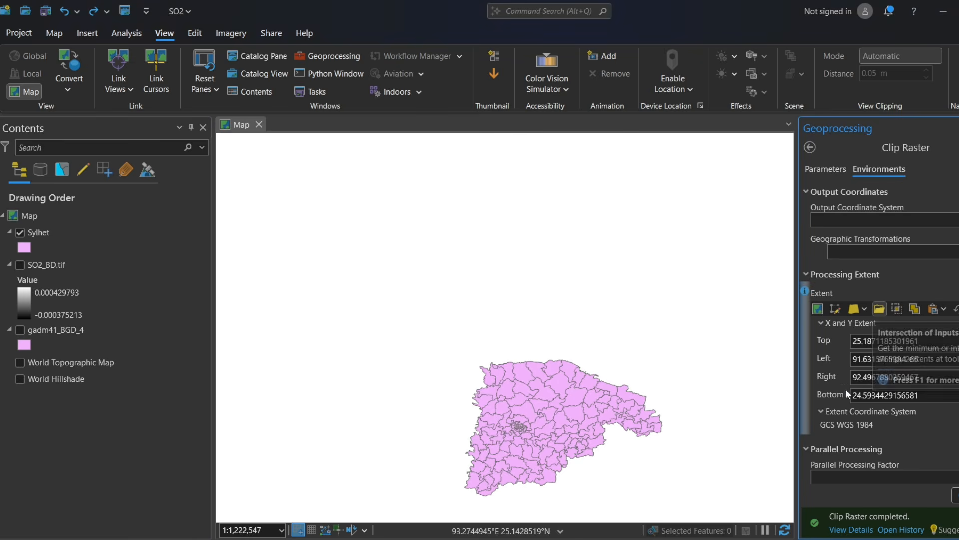
# Step: Clip SO2_BD.tif to Sylhet as SO2_BD_Clip, using the input features for clipping geometry and maintaining the clipping extent
pyautogui.scroll(-1, 832, 412)
pyautogui.scroll(-10, 832, 413)
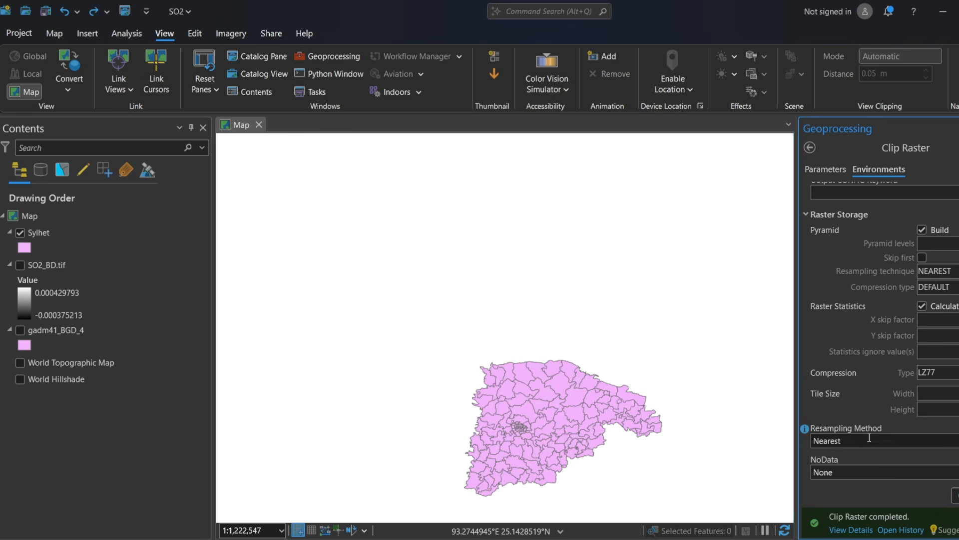
pyautogui.scroll(3, 858, 381)
pyautogui.click(838, 169)
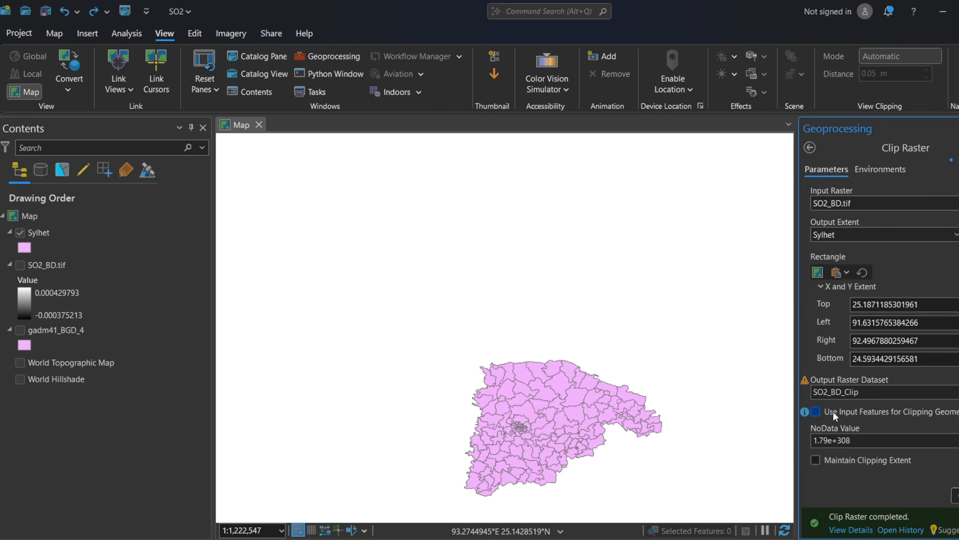
pyautogui.click(816, 460)
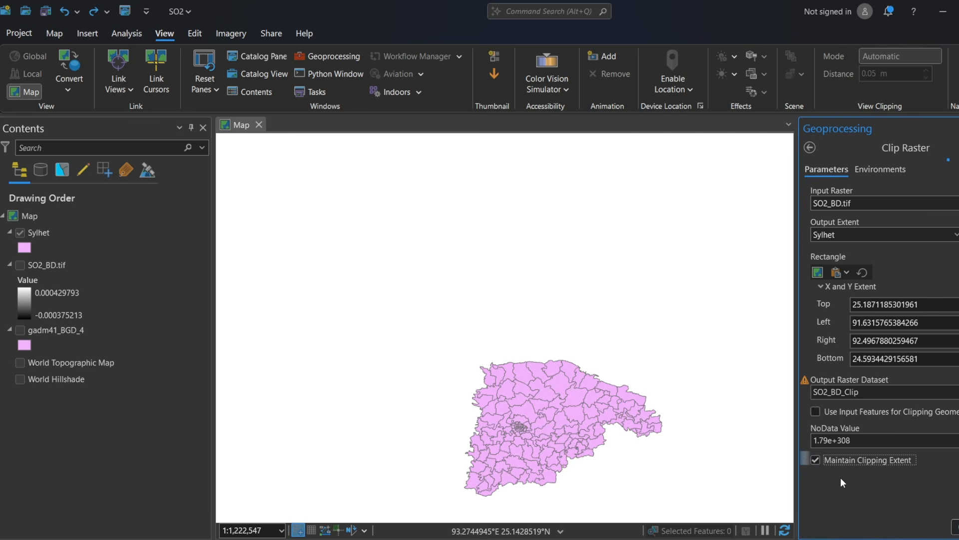
pyautogui.click(820, 412)
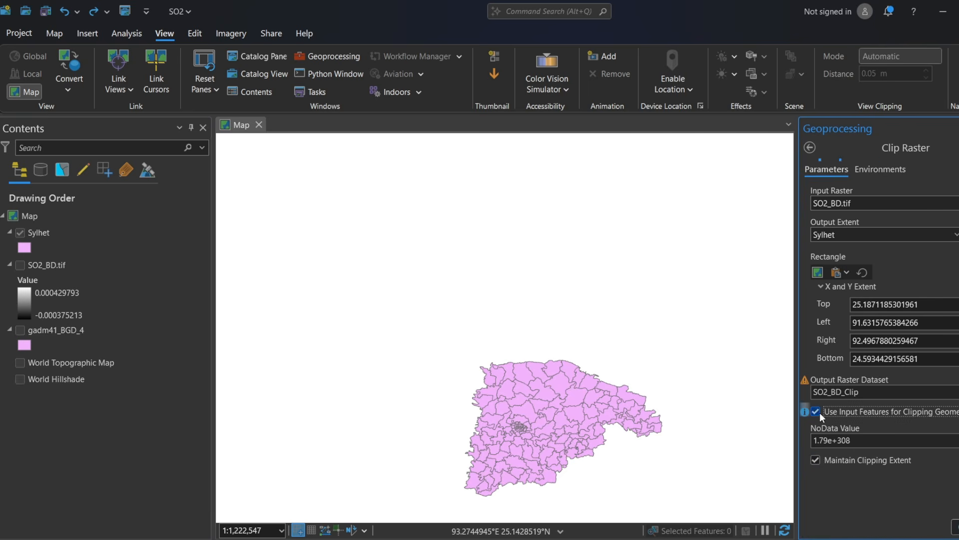
pyautogui.click(814, 460)
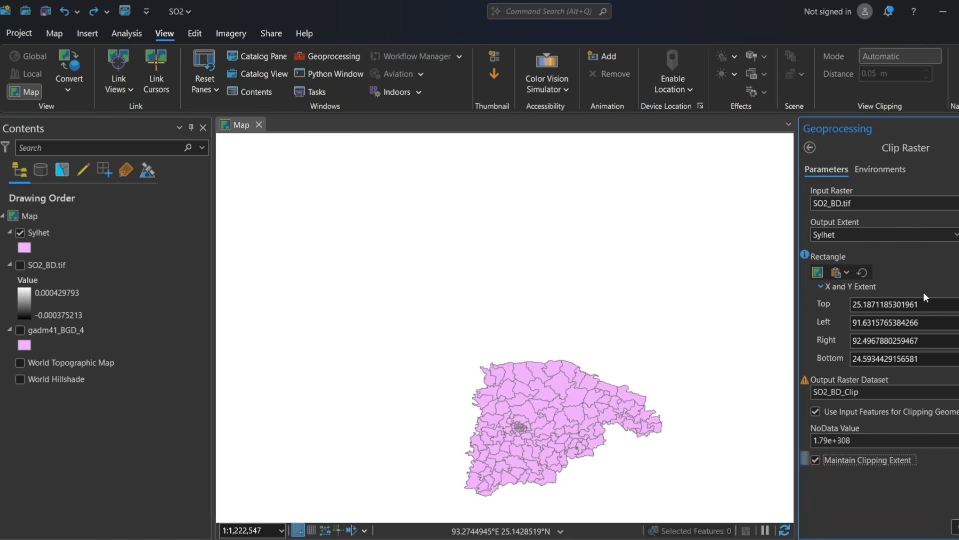
pyautogui.click(956, 526)
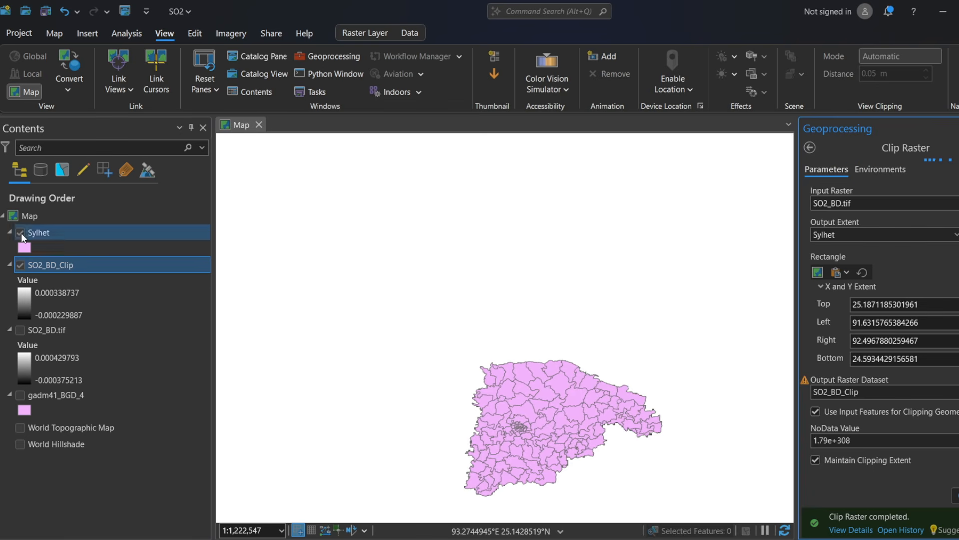
# Step: Hide the Sylhet polygon layer and show the clipped raster SO2_BD_Clip
pyautogui.click(22, 331)
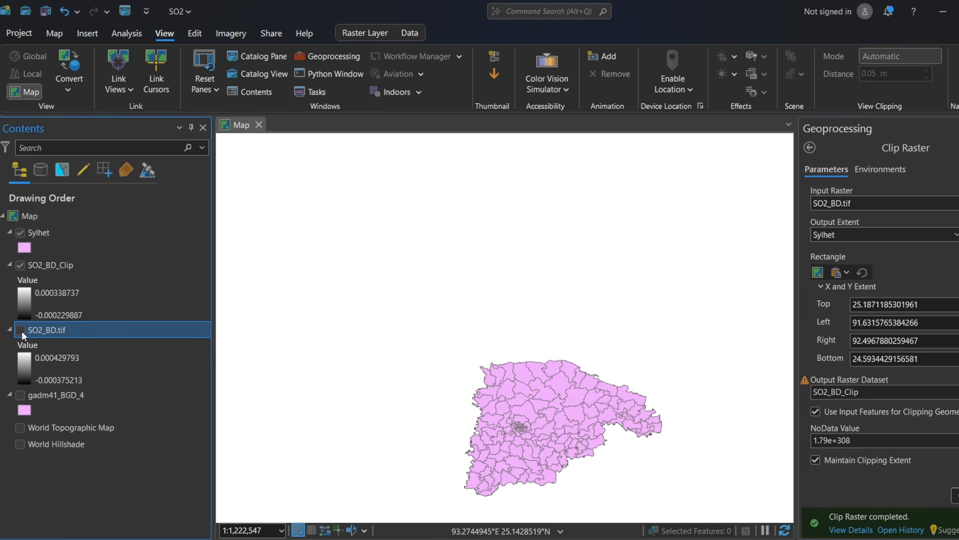
pyautogui.click(21, 232)
pyautogui.click(20, 235)
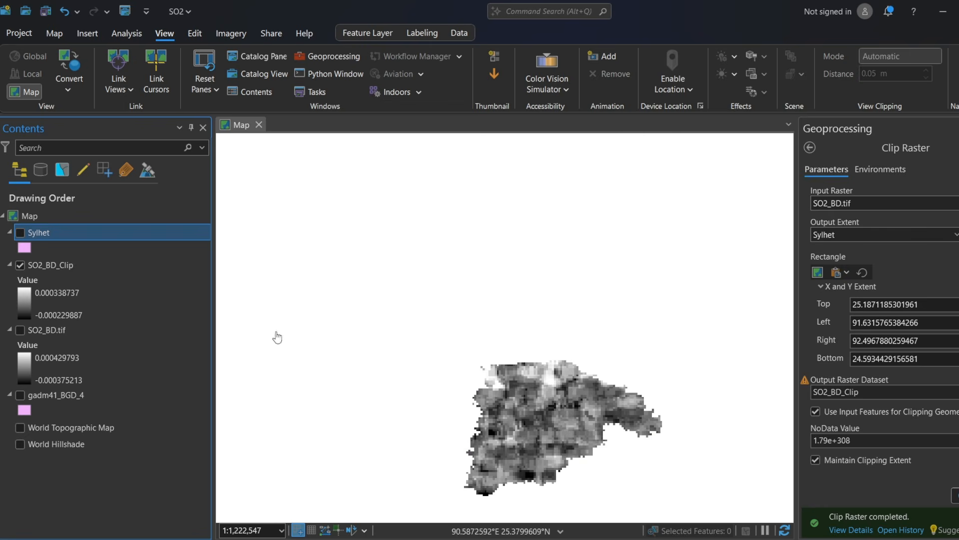
pyautogui.scroll(2, 257, 226)
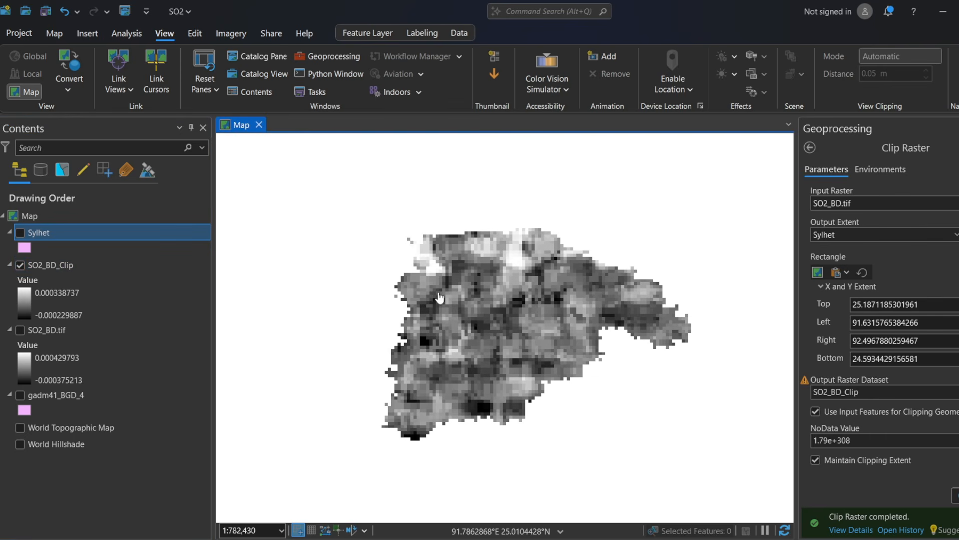
# Step: Switch the Sylhet layer's visibility on and off to compare its boundary with the SO2_BD_Clip raster
pyautogui.click(20, 237)
pyautogui.click(21, 238)
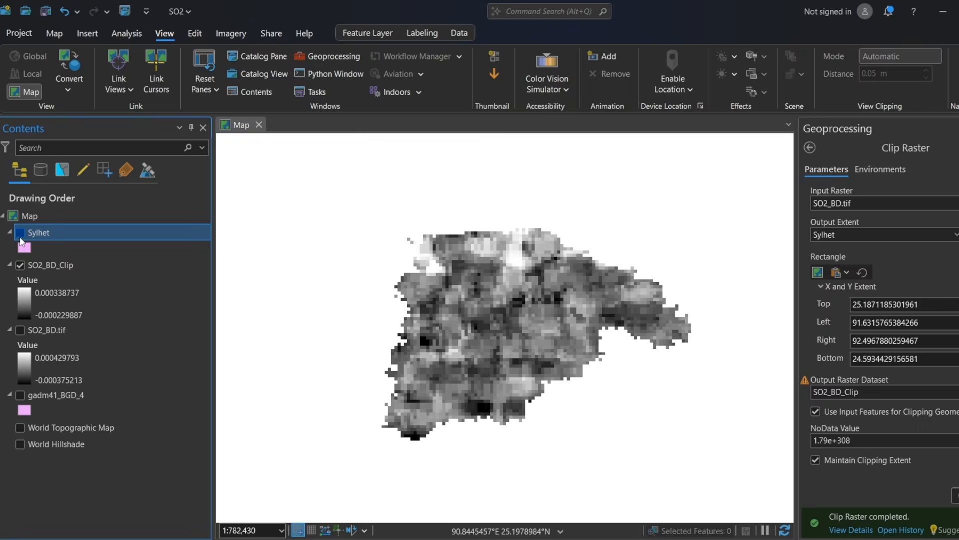
pyautogui.click(20, 238)
pyautogui.click(20, 238)
pyautogui.click(21, 237)
pyautogui.click(22, 238)
pyautogui.click(22, 239)
pyautogui.click(23, 233)
# Step: Find the Raster to Point geoprocessing tool and set SO2_BD_Clip as its input raster
pyautogui.click(312, 56)
pyautogui.click(875, 137)
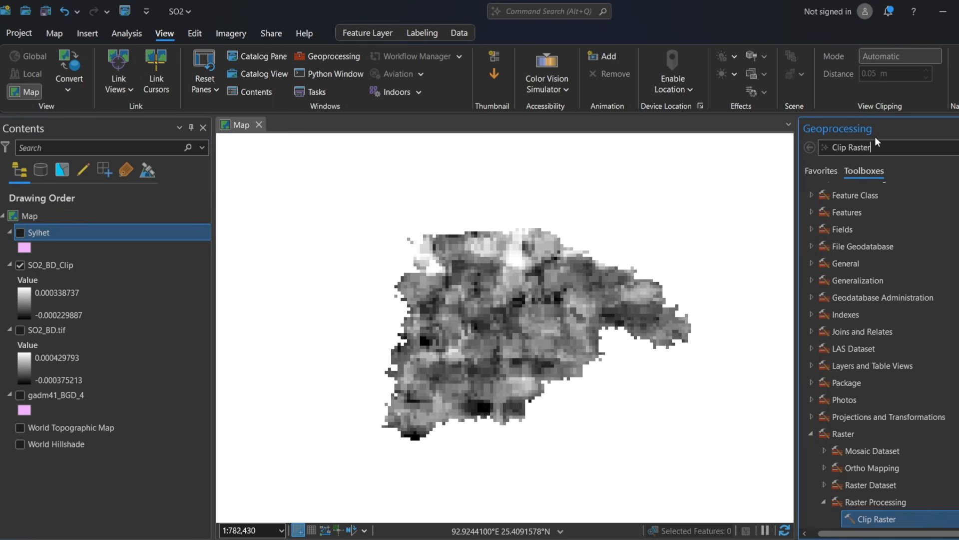
pyautogui.hotkey('ctrl', 'a')
pyautogui.write('RAster to')
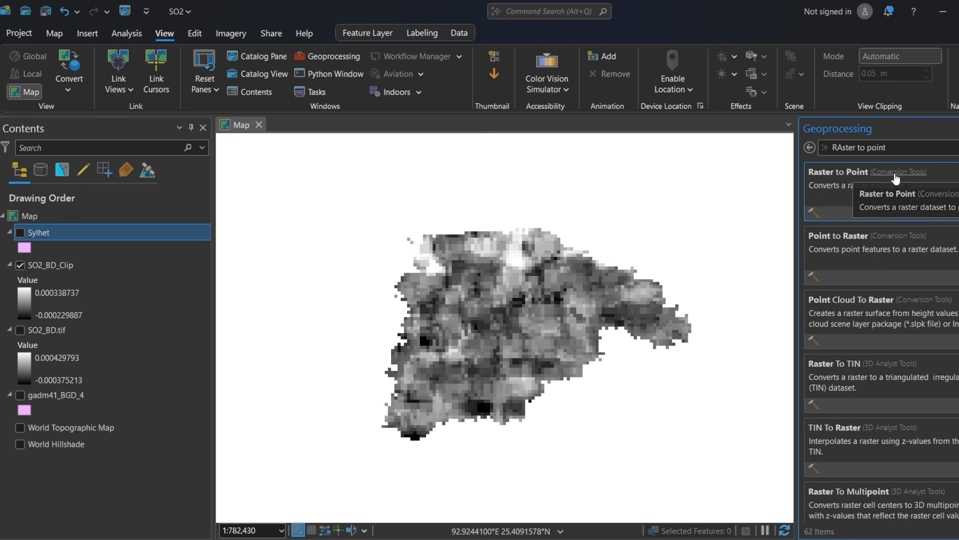
pyautogui.click(865, 175)
pyautogui.click(873, 207)
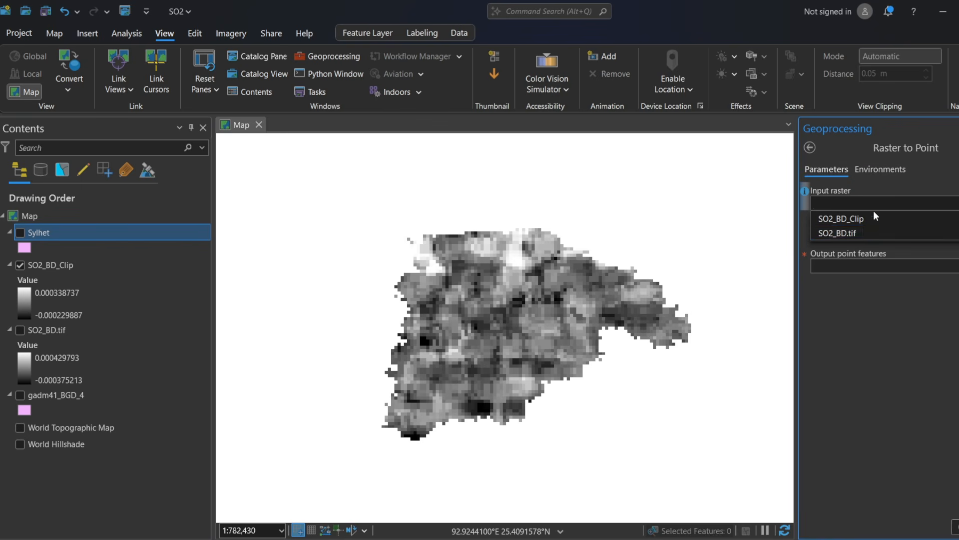
pyautogui.click(865, 217)
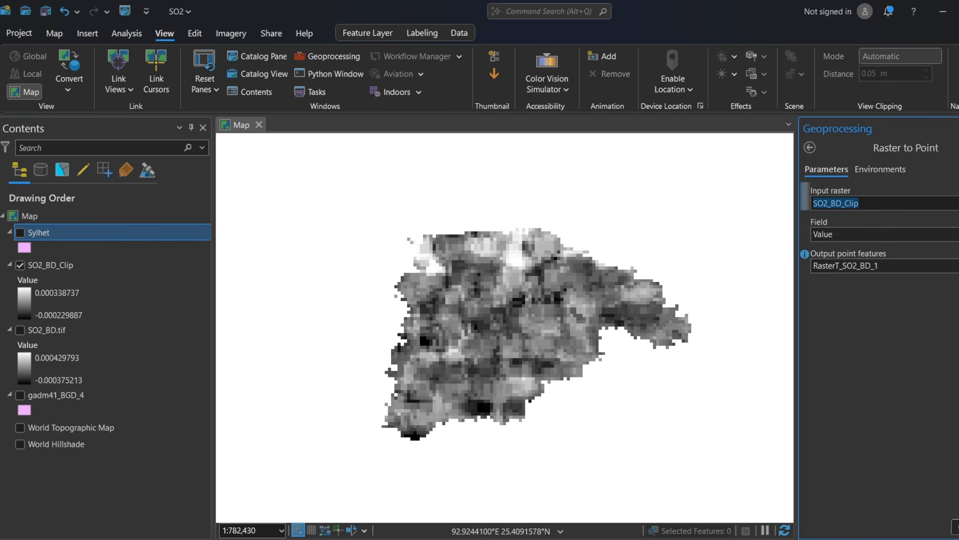
# Step: Name the output point features SO2_Sylhet and run Raster to Point
pyautogui.click(950, 270)
pyautogui.moveTo(924, 264); pyautogui.dragTo(920, 264)
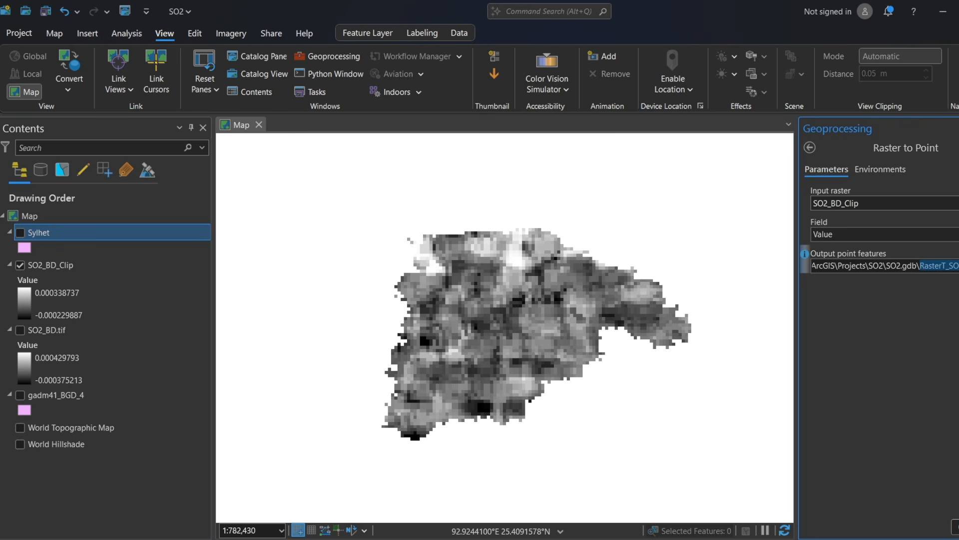
pyautogui.press('BackSpace')
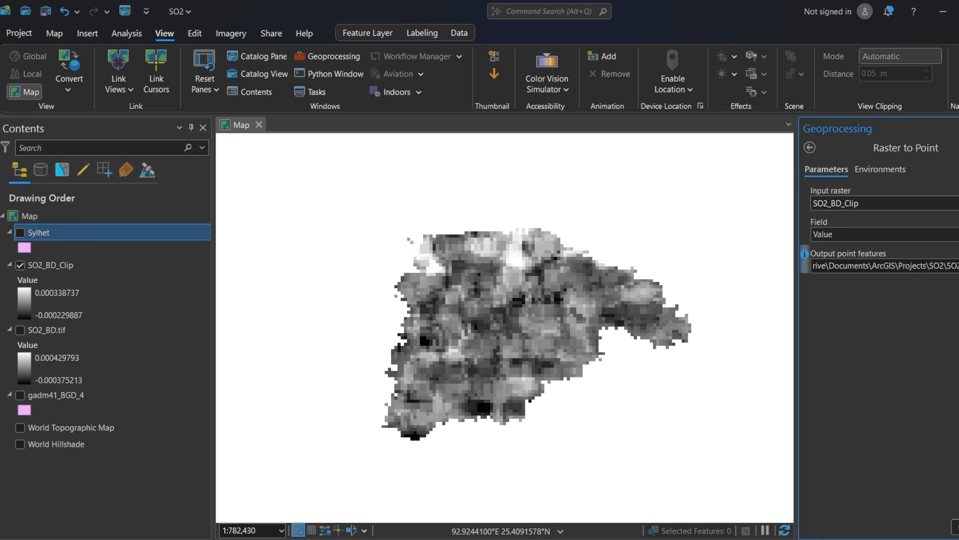
pyautogui.write('S')
pyautogui.press('BackSpace')
pyautogui.write('S')
pyautogui.press('BackSpace')
pyautogui.write('SO')
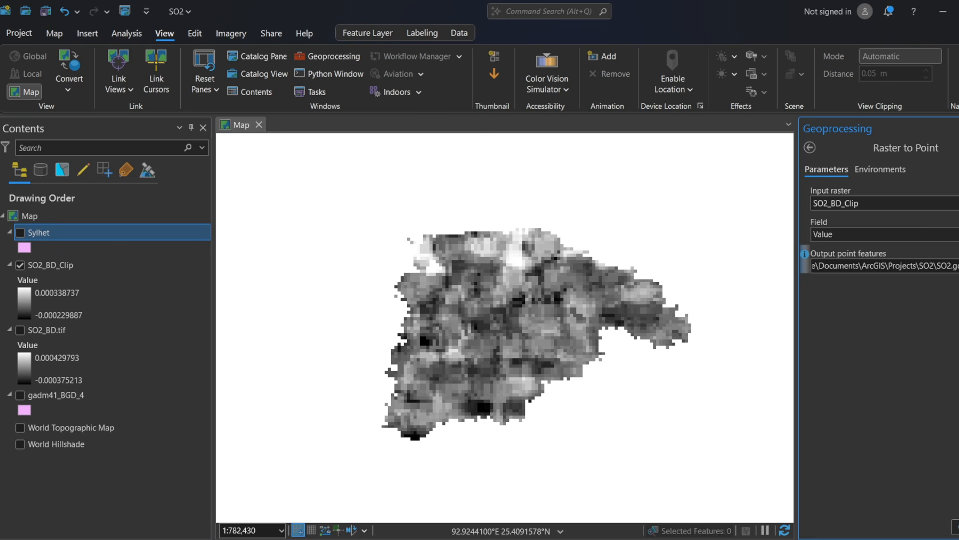
pyautogui.write('2_P')
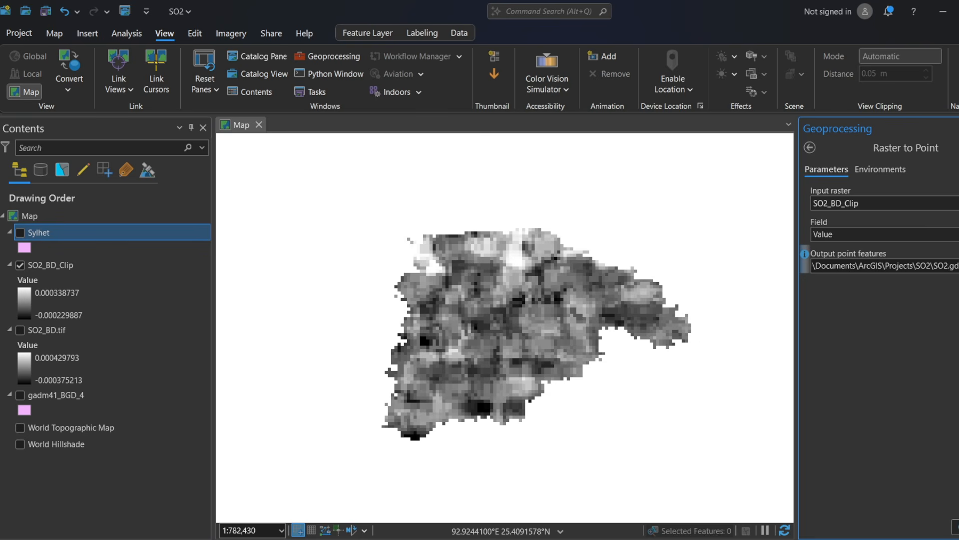
pyautogui.write('oint')
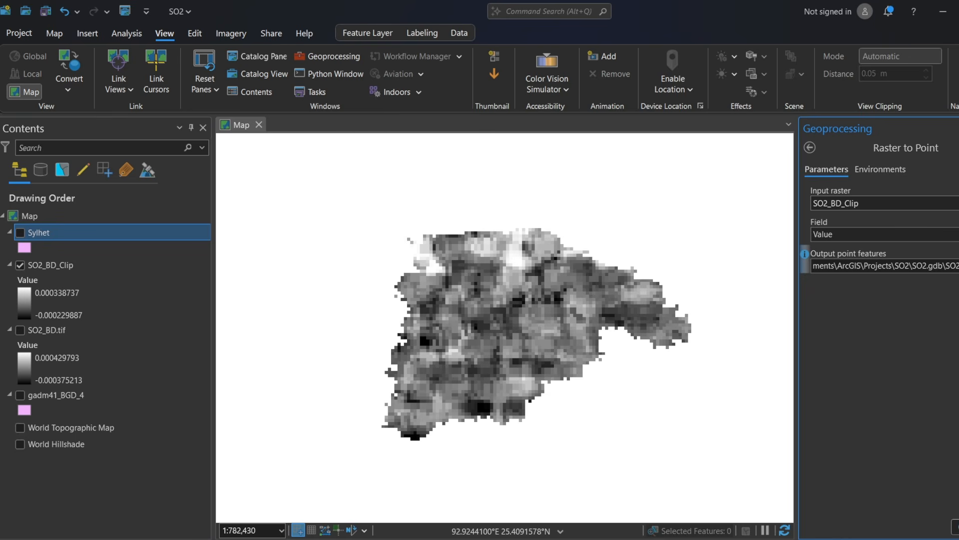
pyautogui.press('Return')
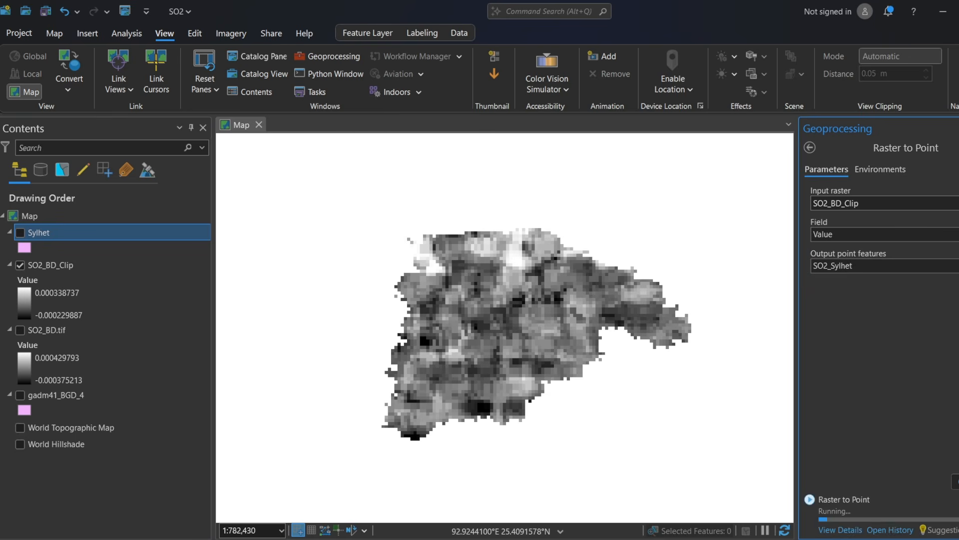
# Step: Hide the SO2_BD_Clip raster and move it below SO2_BD.tif in the drawing order
pyautogui.scroll(3, 463, 310)
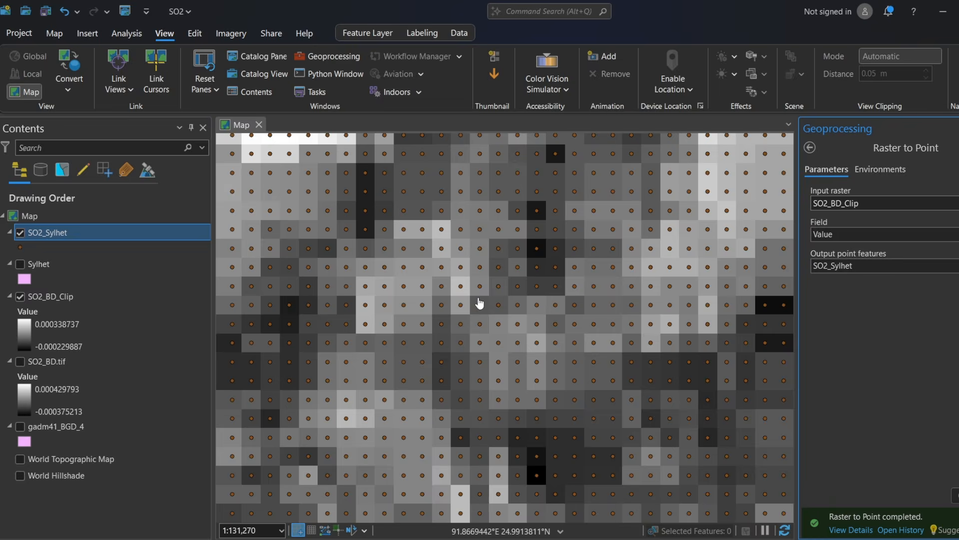
pyautogui.scroll(-5, 469, 307)
pyautogui.click(19, 296)
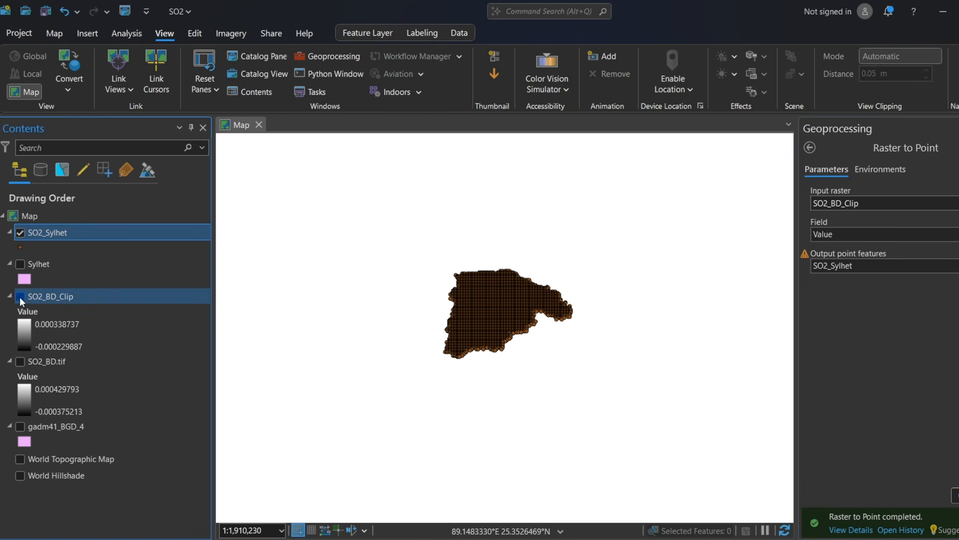
pyautogui.moveTo(28, 296); pyautogui.dragTo(34, 366)
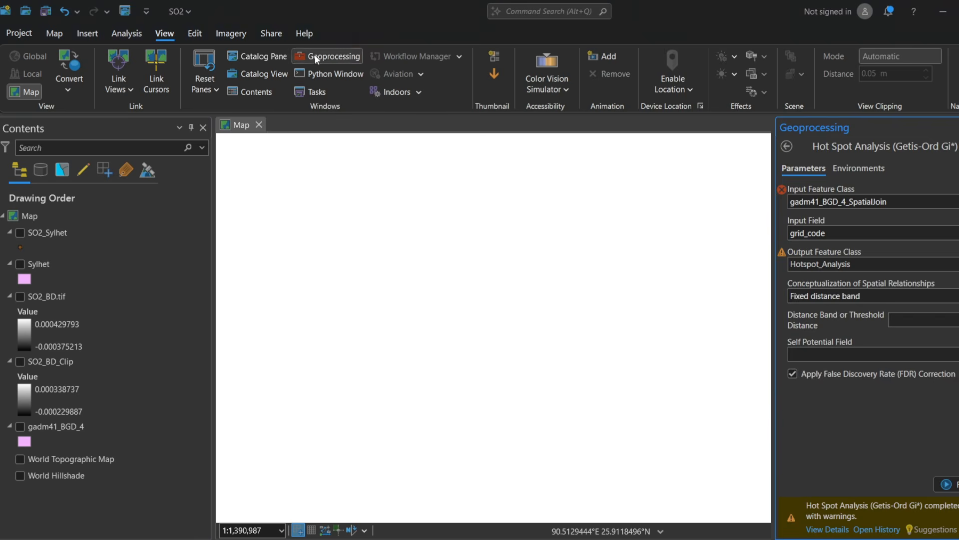
# Step: Open the Spatial Join tool with Sylhet as the target features and SO2_Sylhet as the join features
pyautogui.click(313, 55)
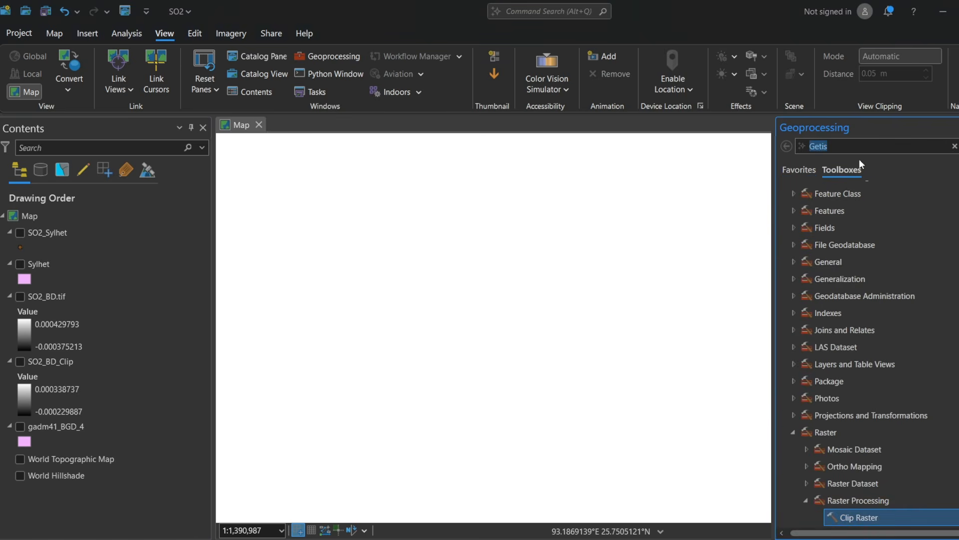
pyautogui.write('Spa')
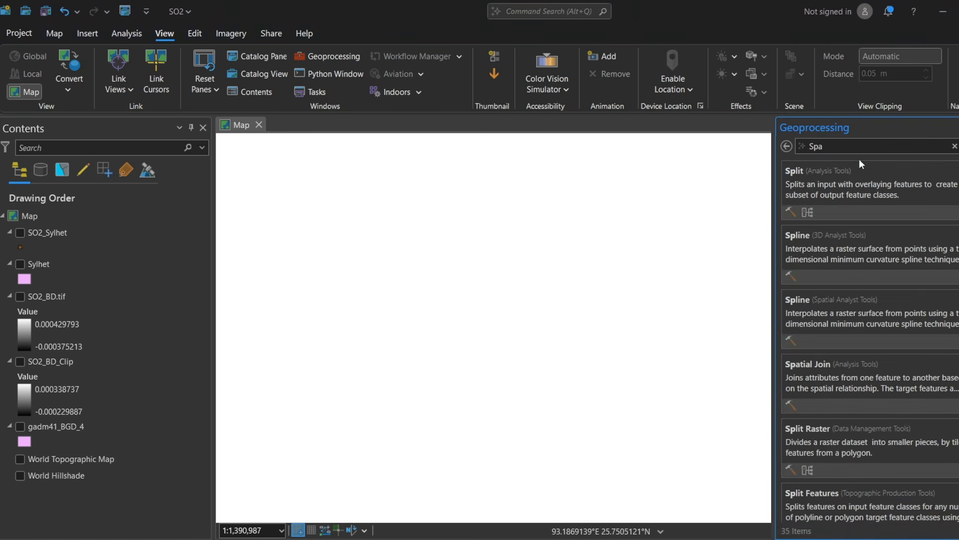
pyautogui.click(808, 364)
pyautogui.click(845, 201)
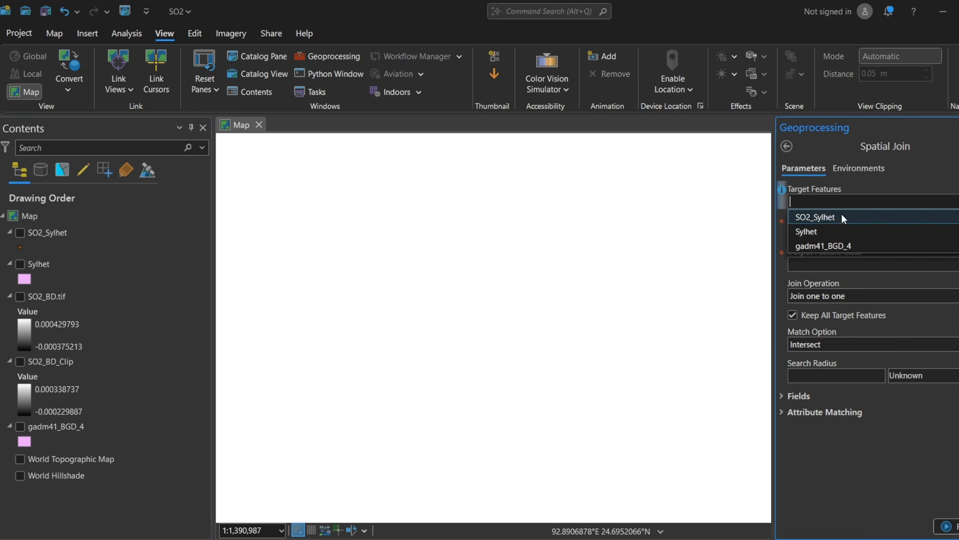
pyautogui.click(802, 232)
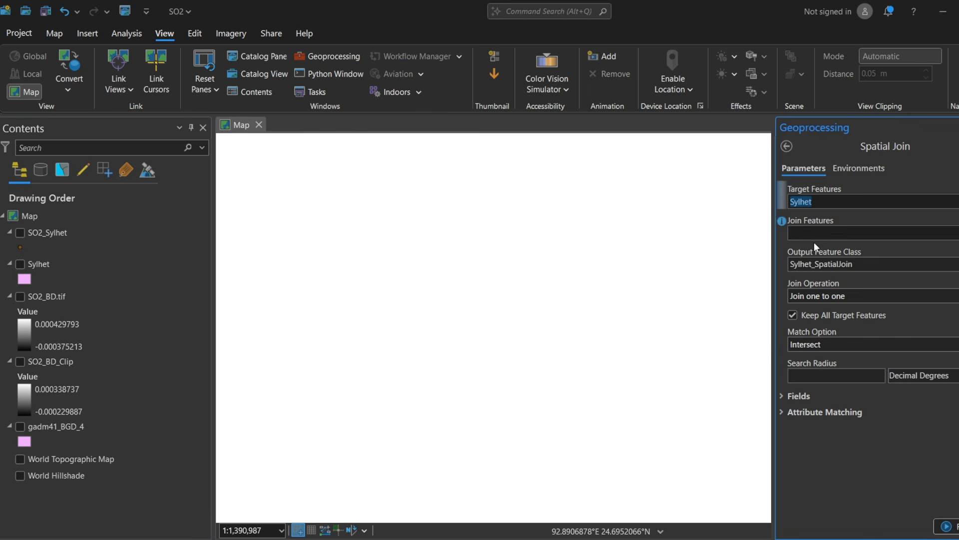
pyautogui.click(852, 233)
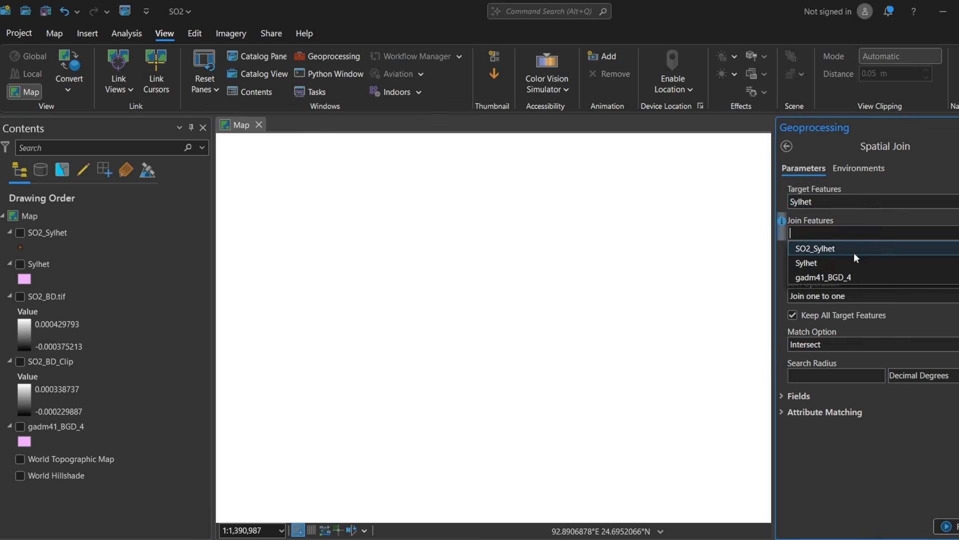
pyautogui.click(805, 253)
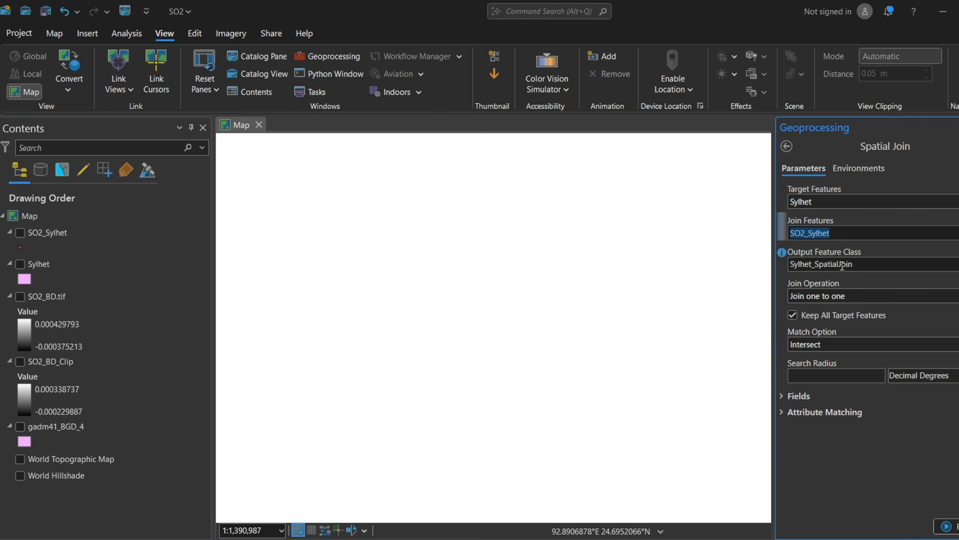
# Step: Open the list of distance units for the Spatial Join search radius
pyautogui.click(873, 266)
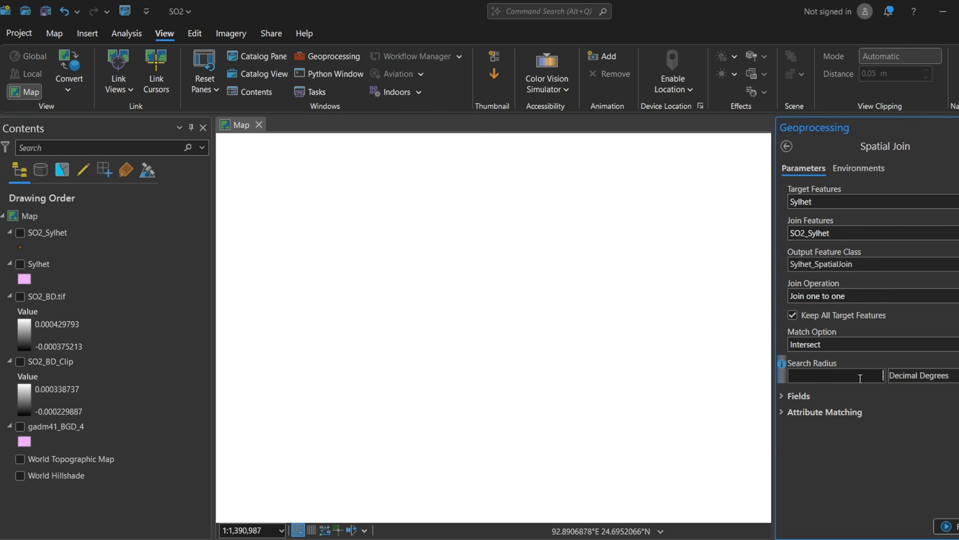
pyautogui.click(922, 375)
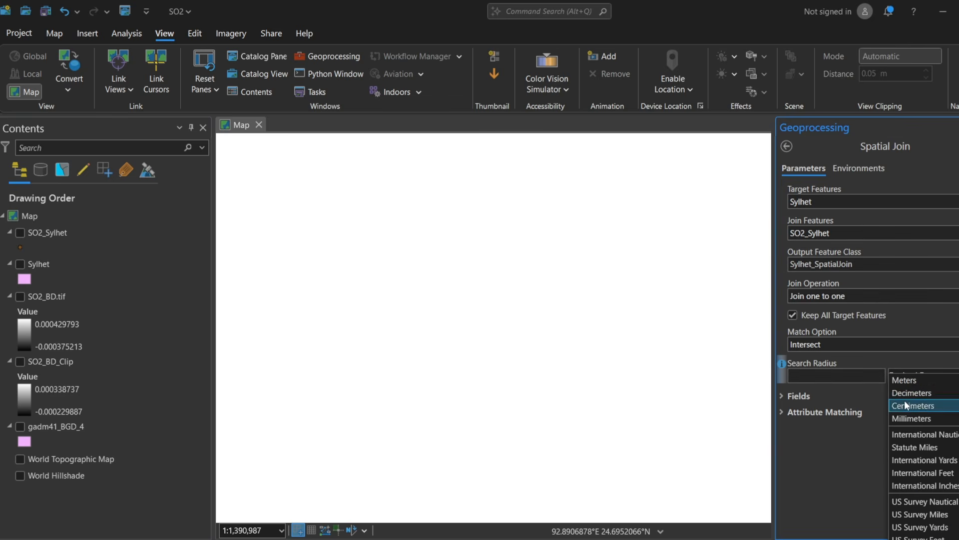
# Step: Set the Spatial Join search radius to 10 kilometers
pyautogui.scroll(1, 903, 420)
pyautogui.click(906, 379)
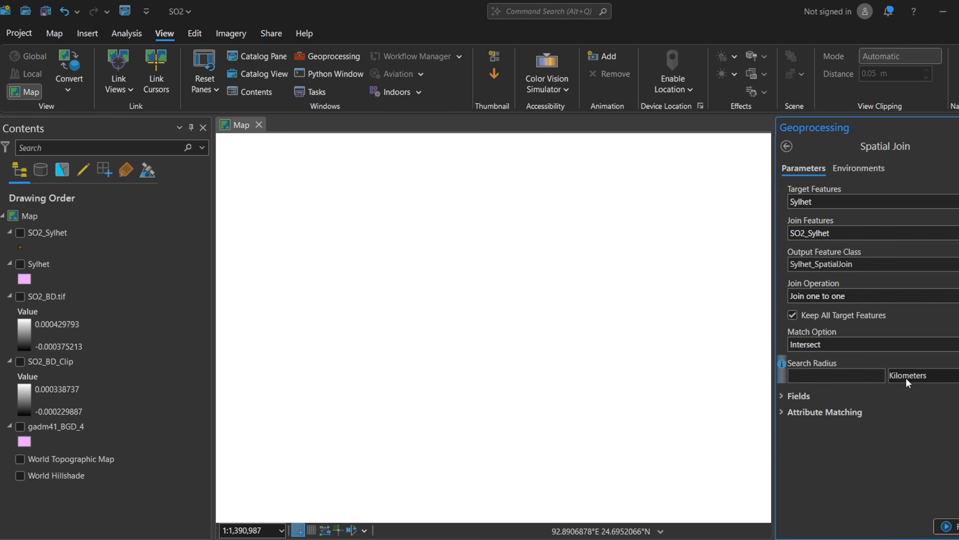
pyautogui.click(843, 406)
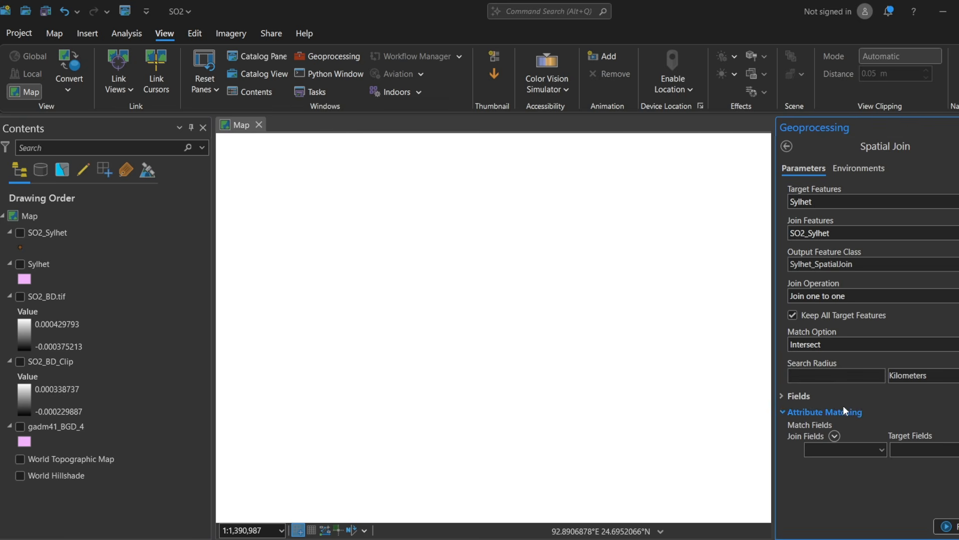
pyautogui.click(842, 379)
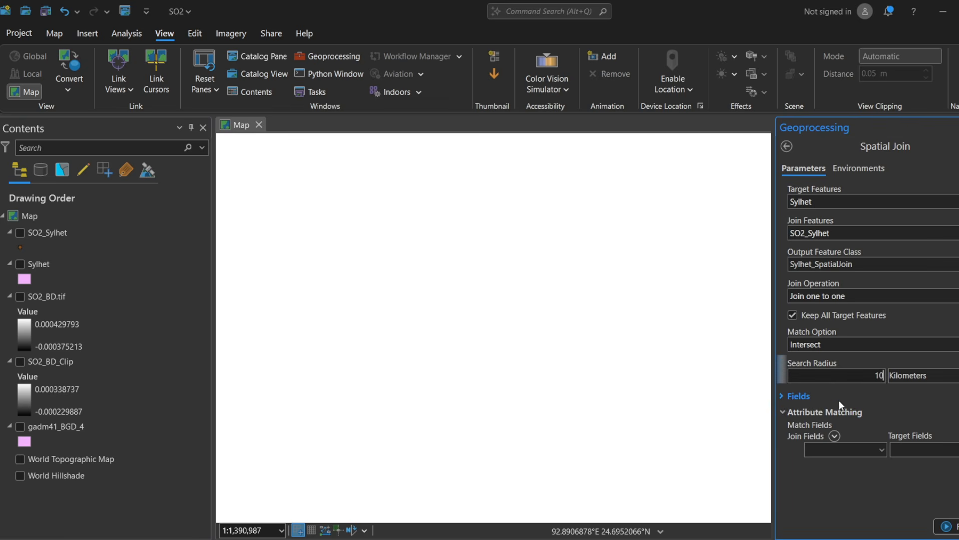
# Step: Edit the Spatial Join field map so the grid_code field uses the Mean of the joined values
pyautogui.click(783, 397)
pyautogui.scroll(-1, 884, 400)
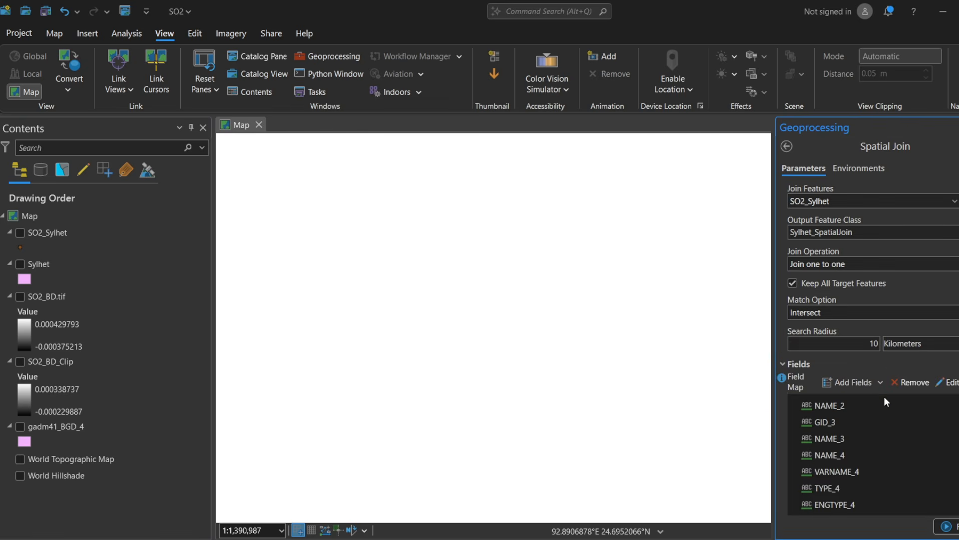
pyautogui.click(943, 398)
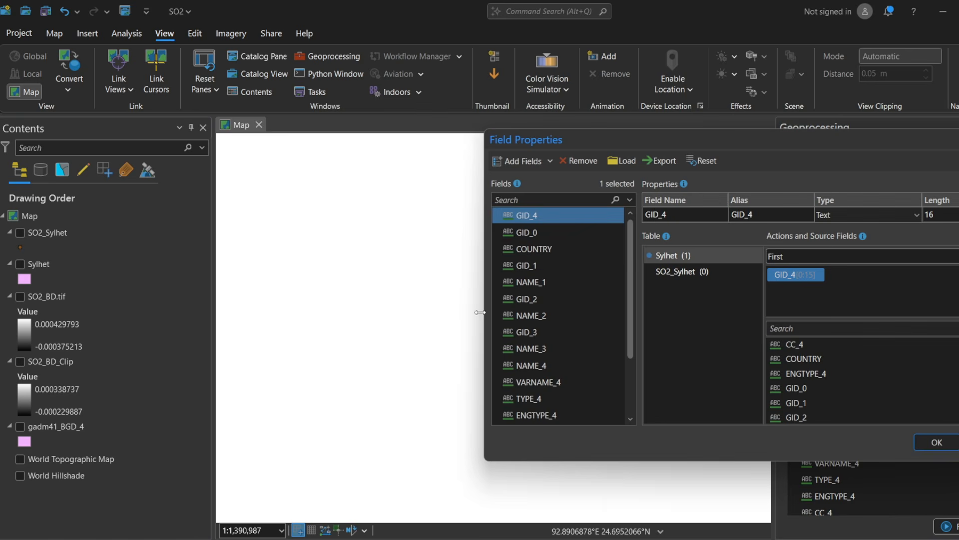
pyautogui.scroll(-1, 511, 322)
pyautogui.click(529, 409)
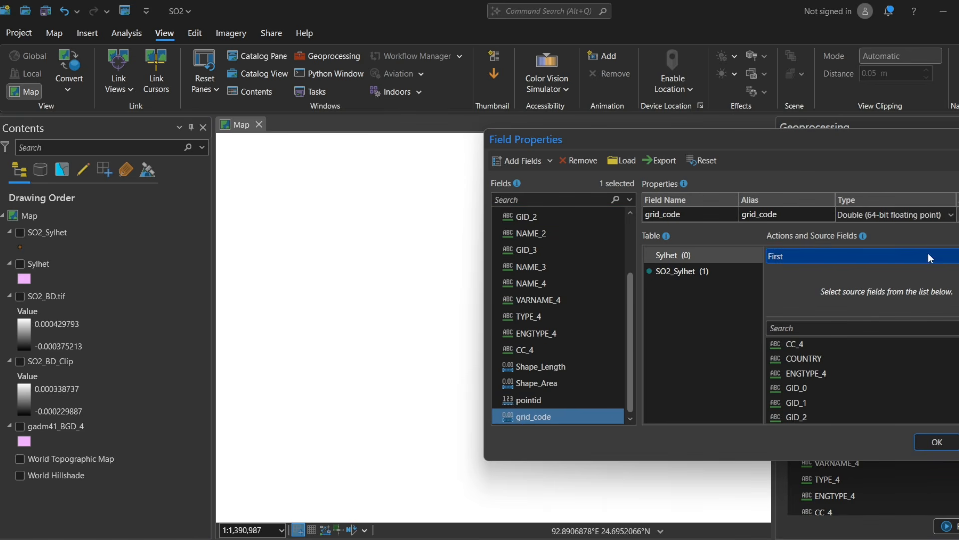
pyautogui.click(830, 256)
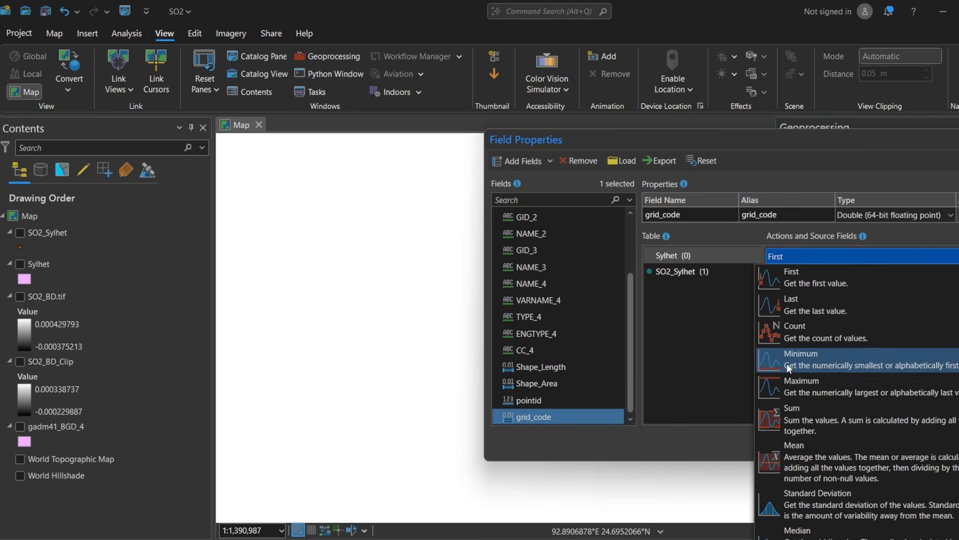
pyautogui.click(795, 457)
pyautogui.click(940, 449)
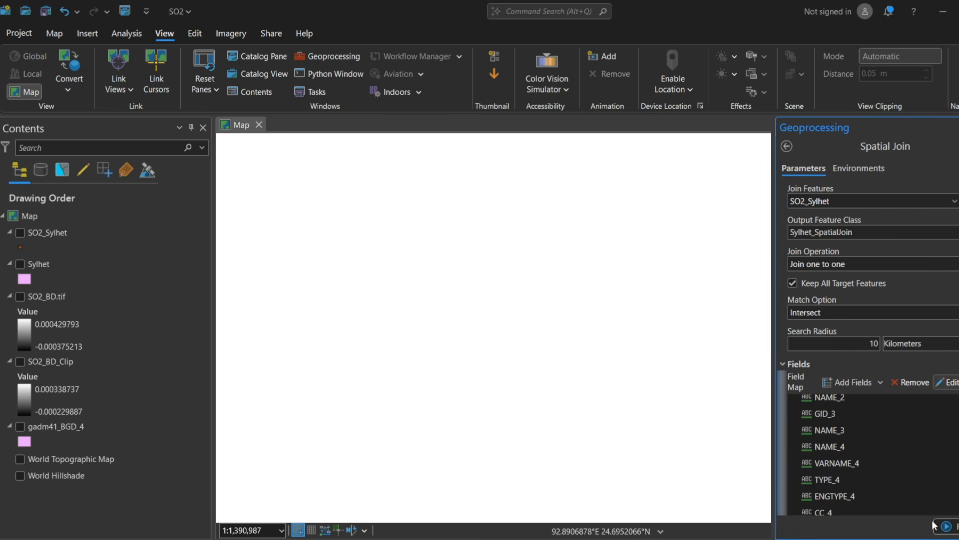
# Step: Run the Spatial Join of Sylhet with SO2_Sylhet
pyautogui.click(951, 523)
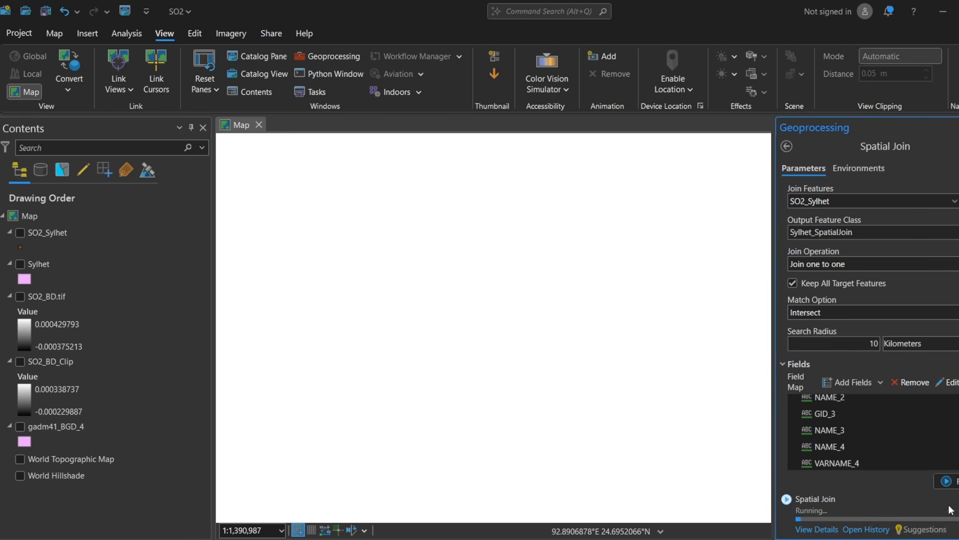
pyautogui.click(140, 220)
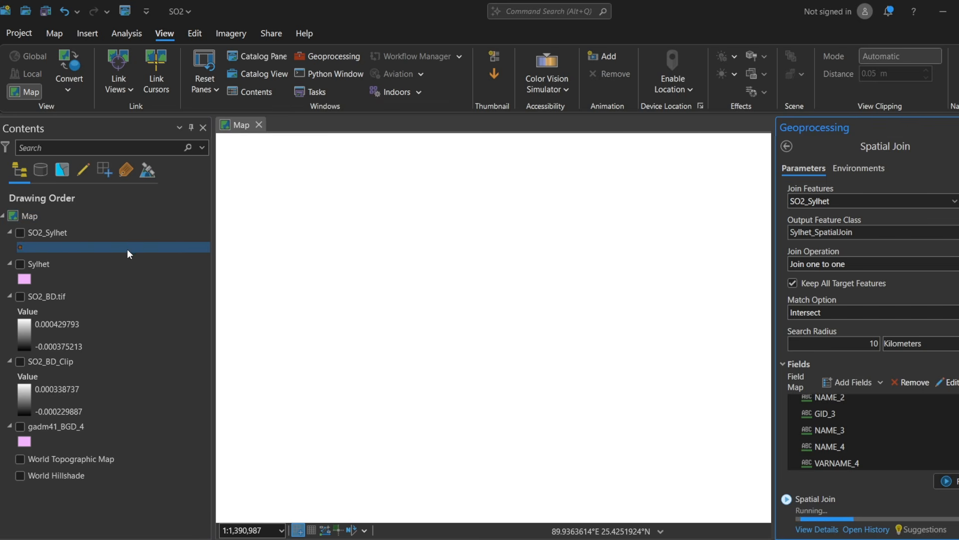
pyautogui.click(19, 231)
pyautogui.click(19, 231)
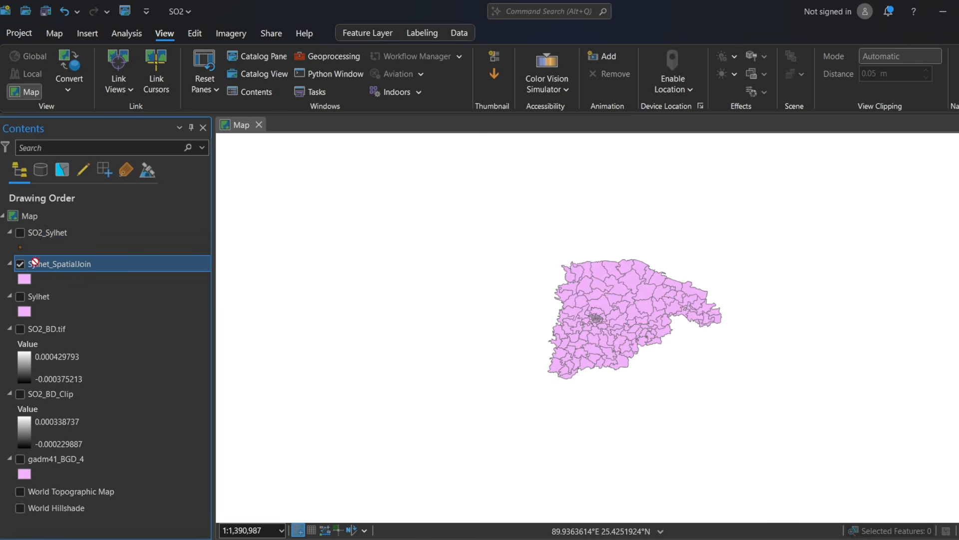
# Step: Move the Sylhet_SpatialJoin layer above SO2_Sylhet in the drawing order
pyautogui.moveTo(35, 261); pyautogui.dragTo(37, 231)
pyautogui.scroll(1, 589, 300)
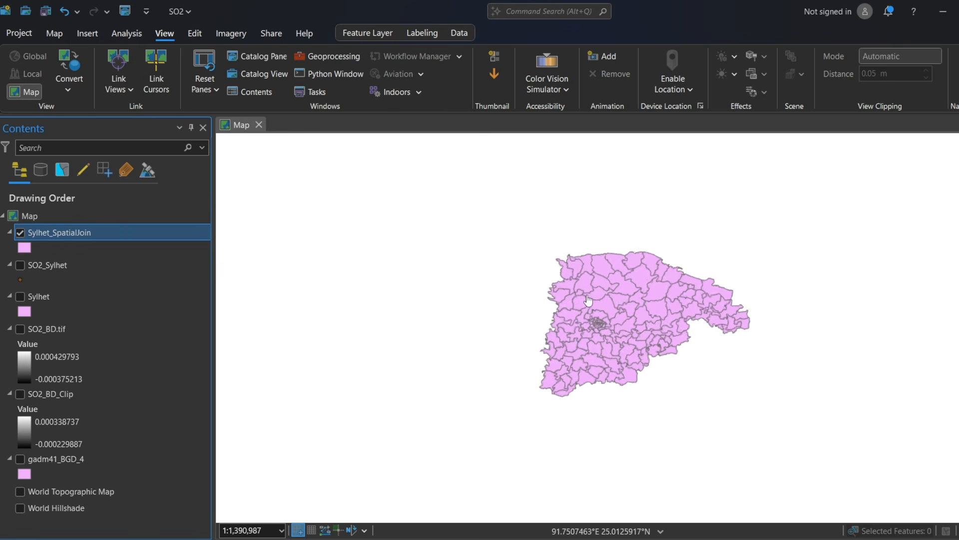
pyautogui.scroll(2, 588, 300)
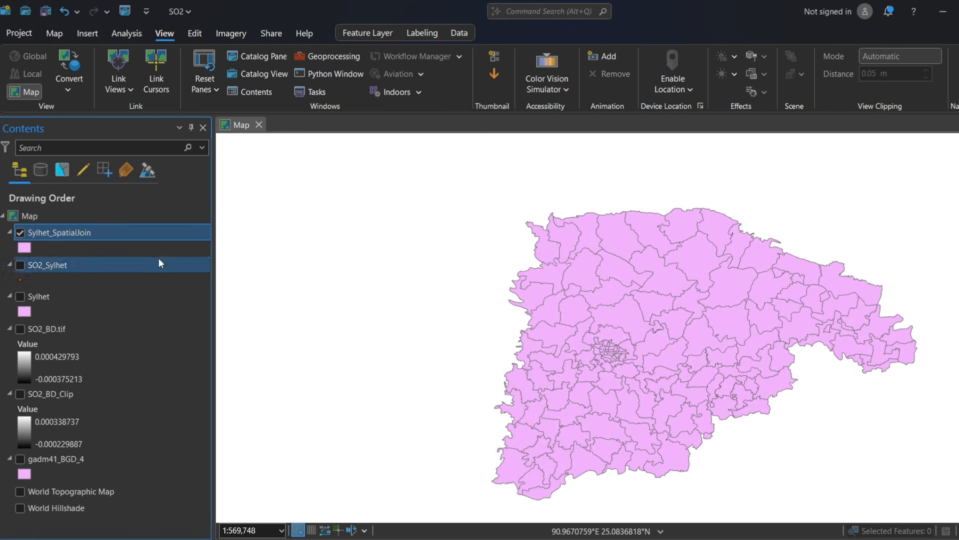
# Step: Symbolize the Sylhet_SpatialJoin layer with Graduated Colors
pyautogui.rightClick(44, 236)
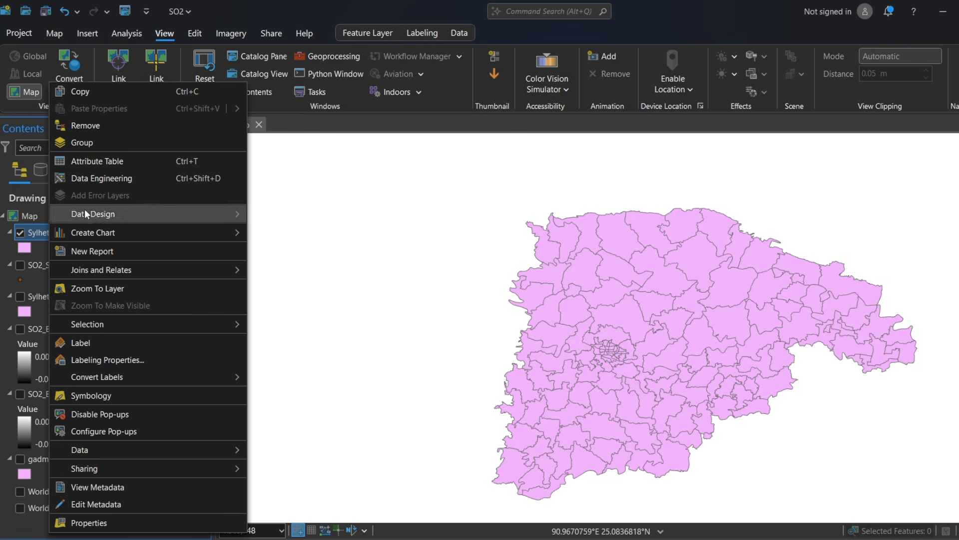
pyautogui.click(82, 394)
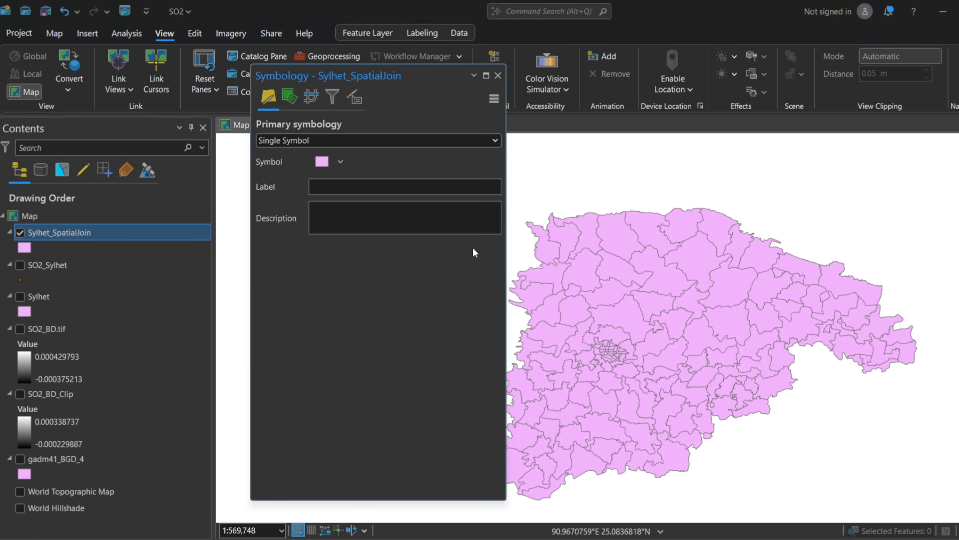
pyautogui.click(352, 141)
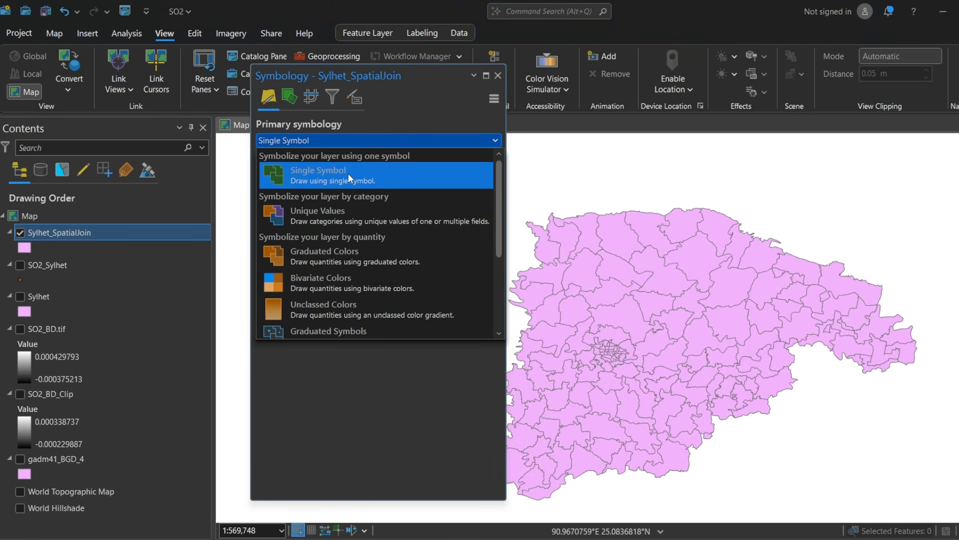
pyautogui.click(305, 256)
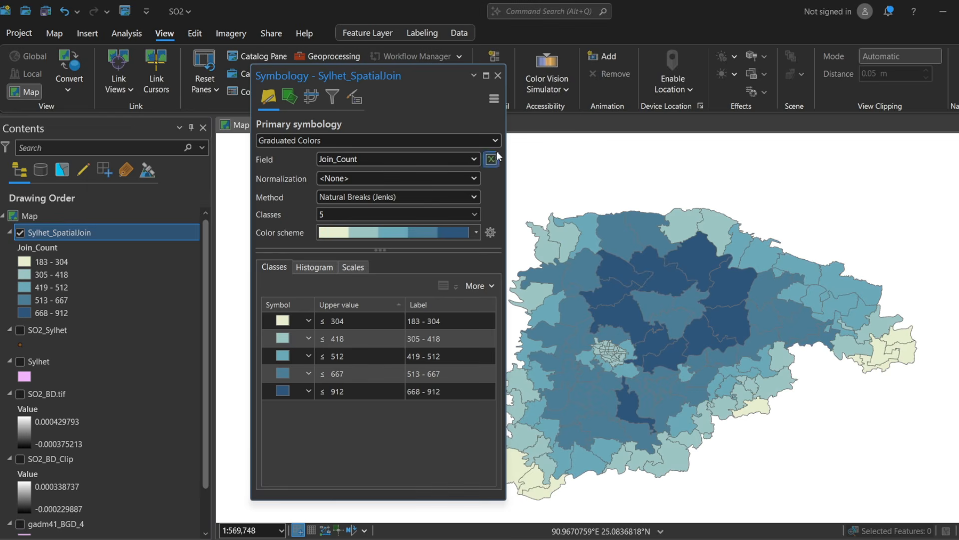
pyautogui.click(498, 75)
pyautogui.scroll(-2, 630, 252)
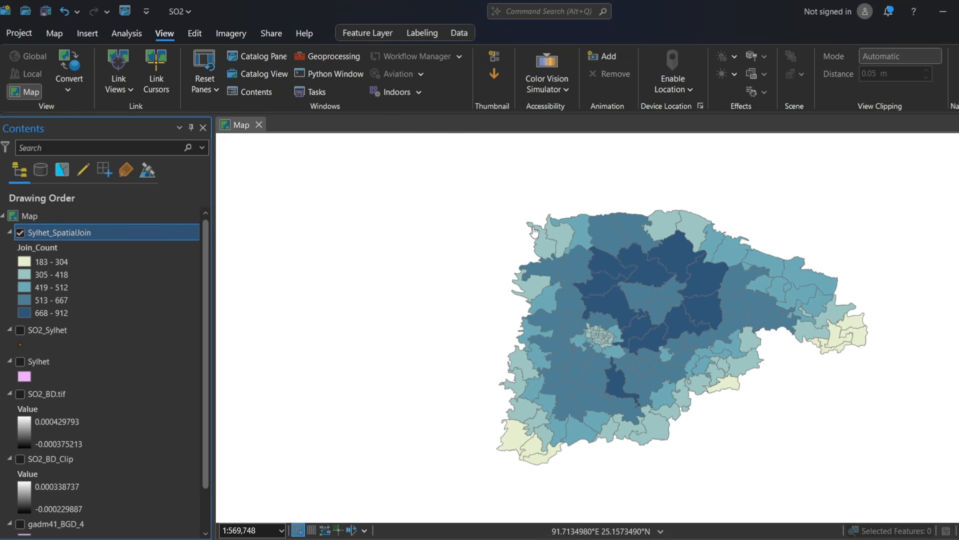
pyautogui.scroll(2, 630, 251)
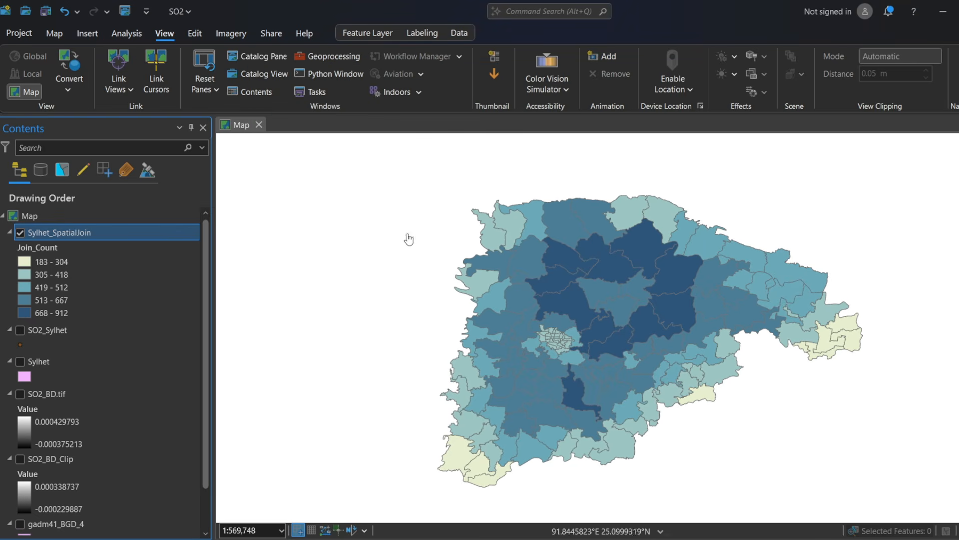
# Step: Set the graduated colors field of the Sylhet_SpatialJoin layer to grid_code and inspect the resulting map
pyautogui.rightClick(46, 233)
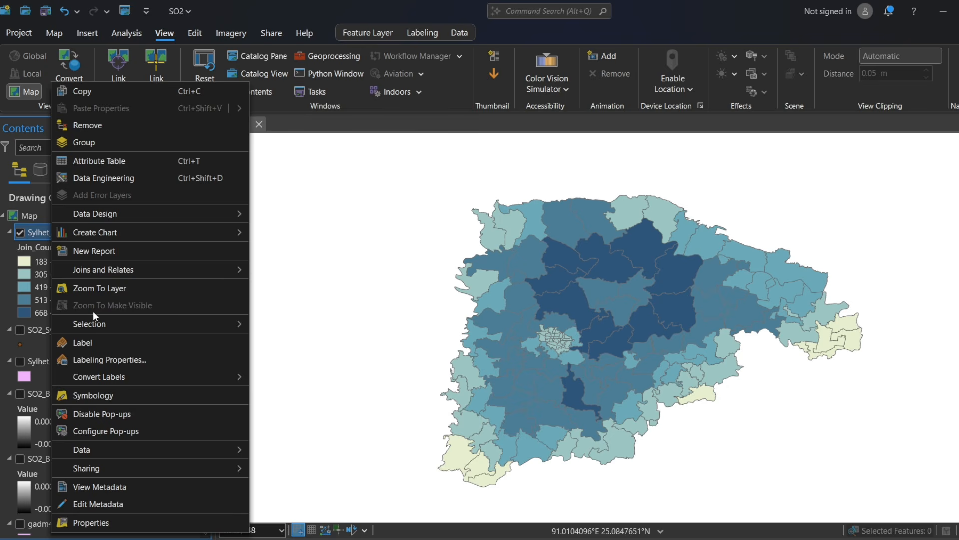
pyautogui.click(79, 390)
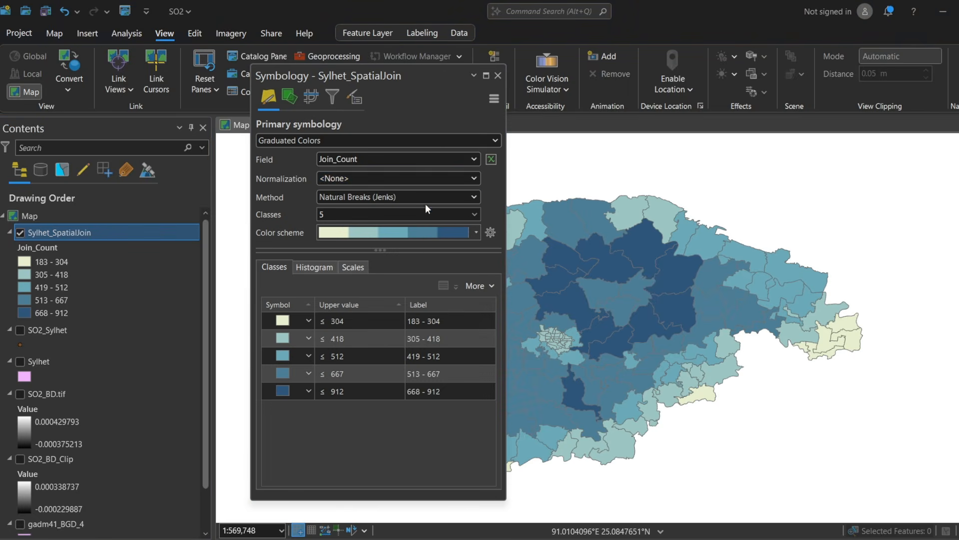
pyautogui.click(429, 163)
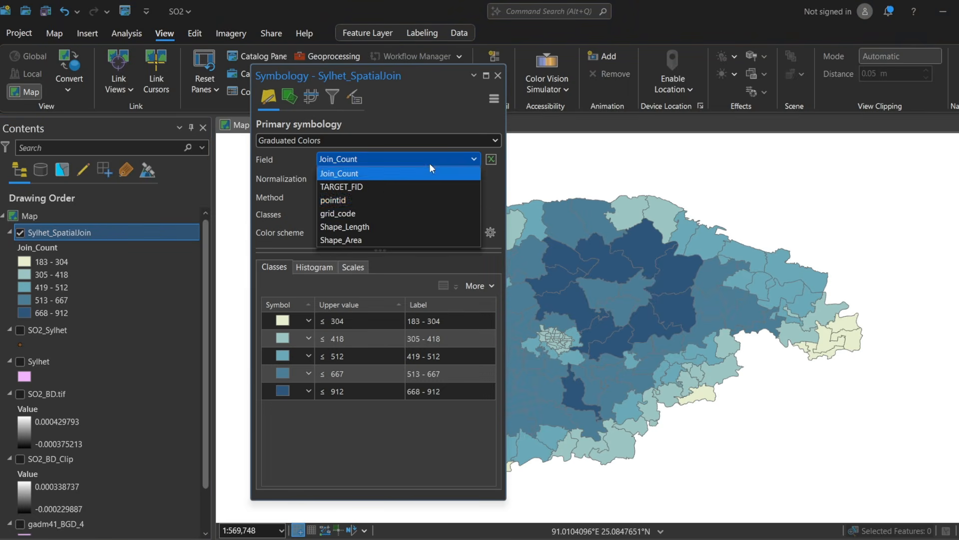
pyautogui.click(355, 213)
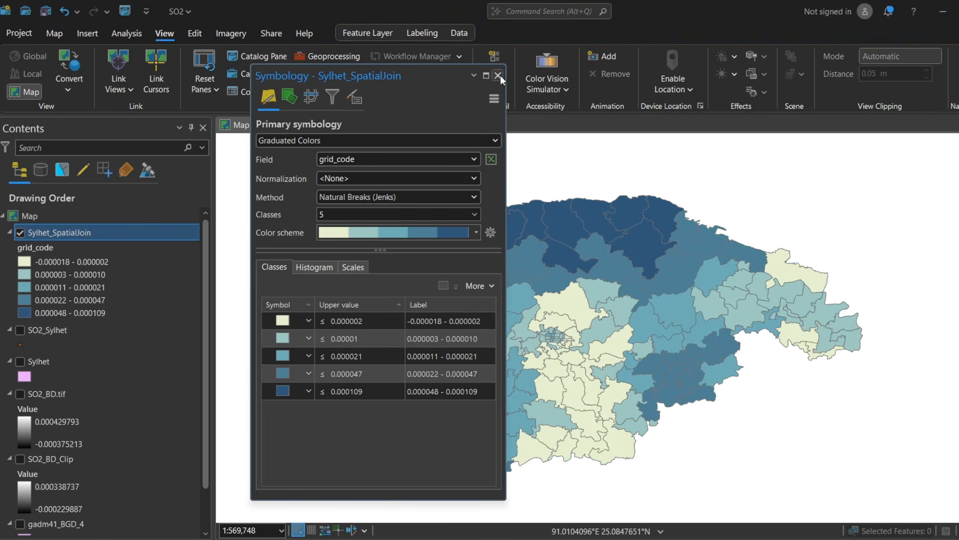
pyautogui.click(498, 76)
pyautogui.scroll(-2, 606, 310)
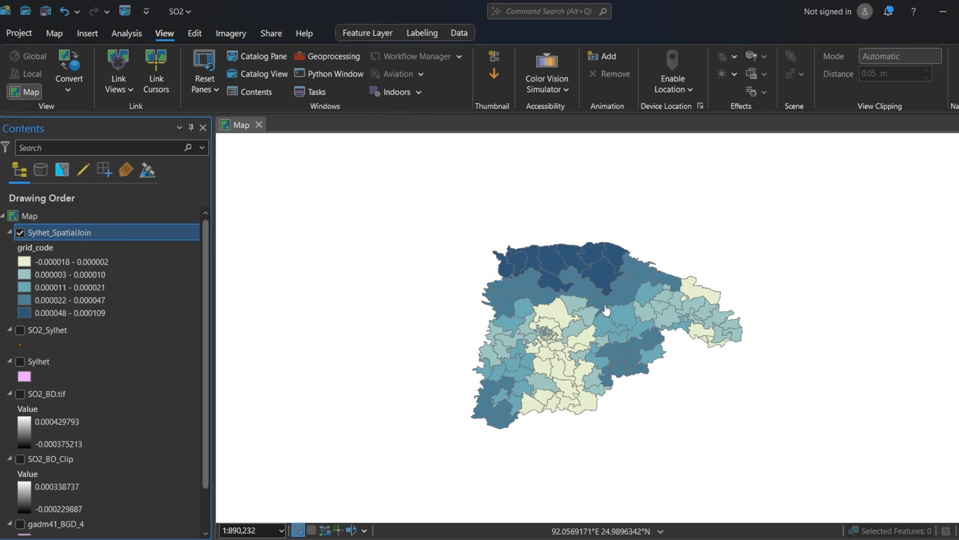
pyautogui.scroll(2, 608, 278)
pyautogui.scroll(-2, 608, 278)
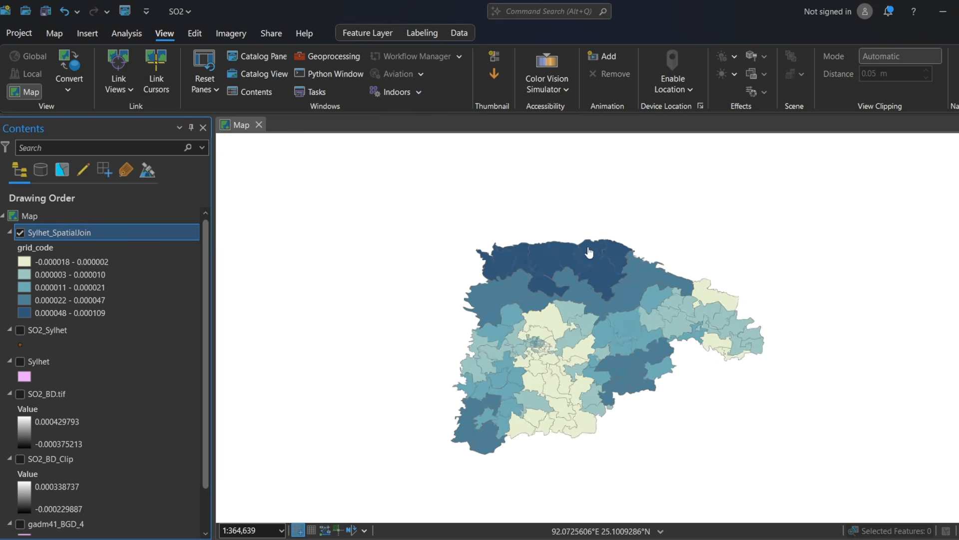
# Step: Search the geoprocessing tools for "Getis" and open Hot Spot Analysis (Getis-Ord Gi*)
pyautogui.click(314, 55)
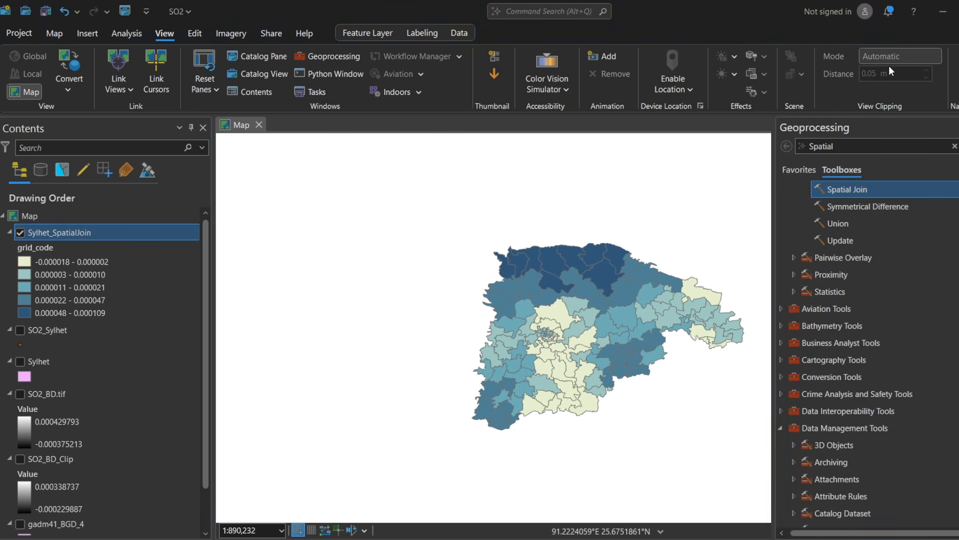
pyautogui.click(954, 146)
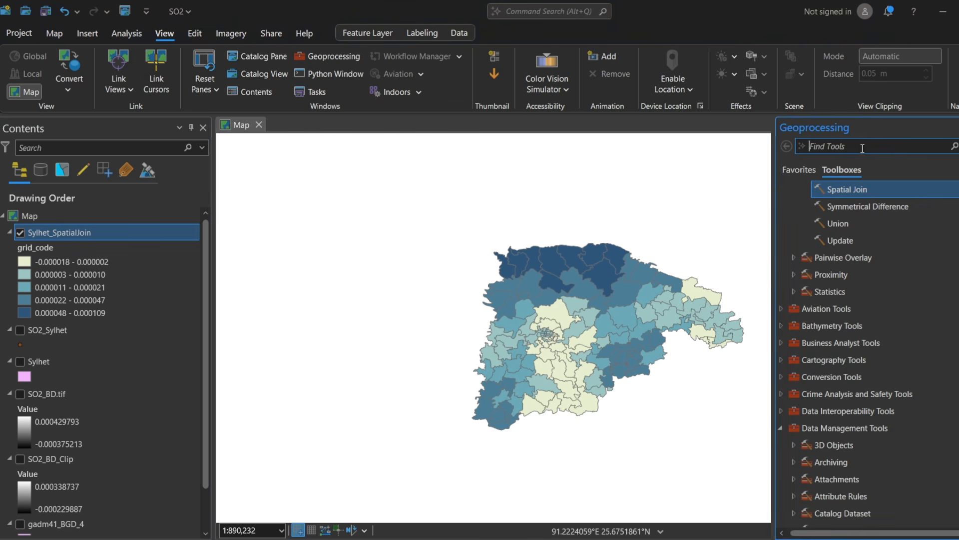
pyautogui.write('Getis')
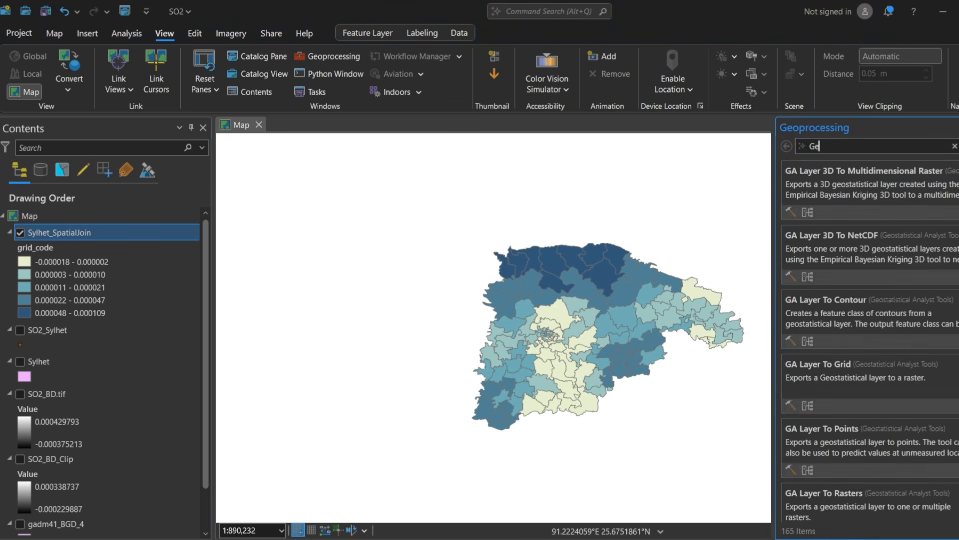
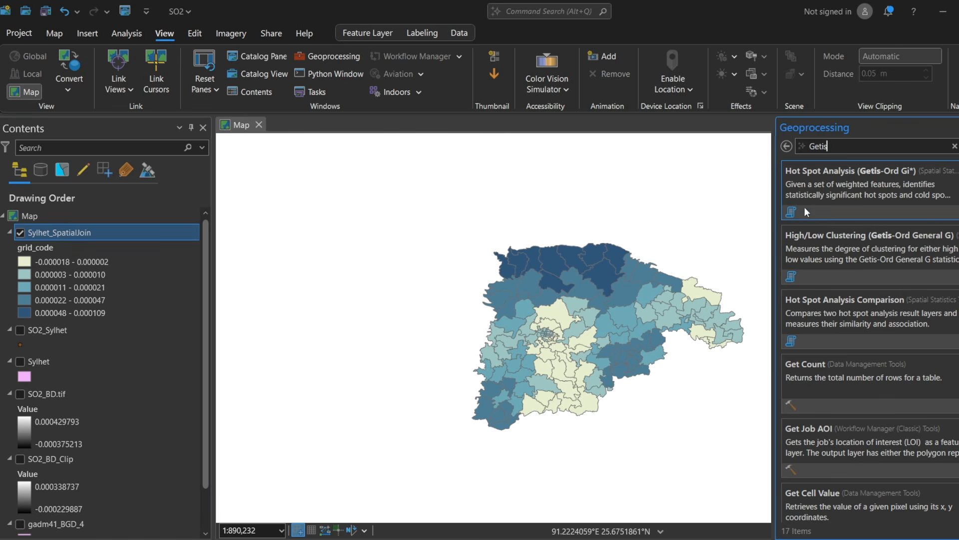
pyautogui.click(793, 175)
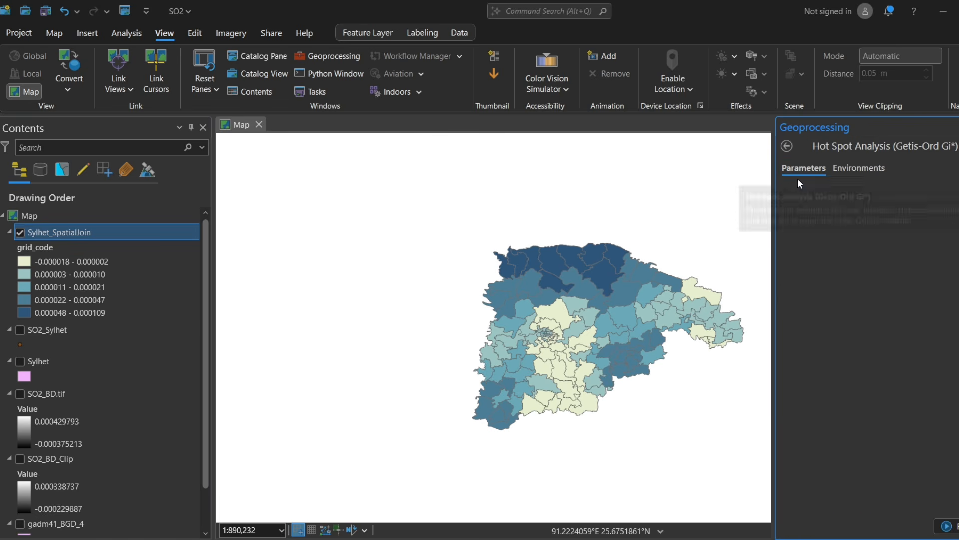
# Step: Set the hot spot analysis input feature class to Sylhet_SpatialJoin and its input field to grid_code
pyautogui.click(809, 201)
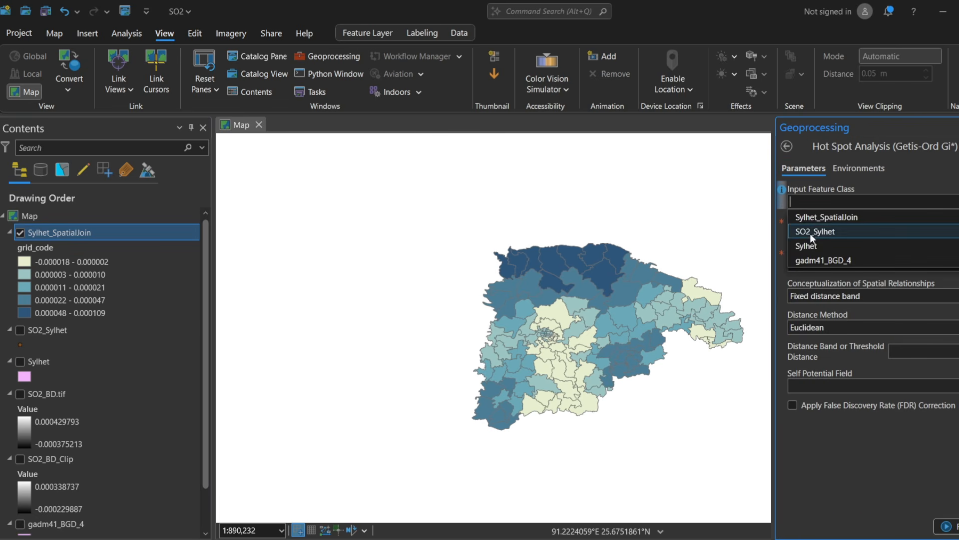
pyautogui.click(807, 217)
pyautogui.click(927, 234)
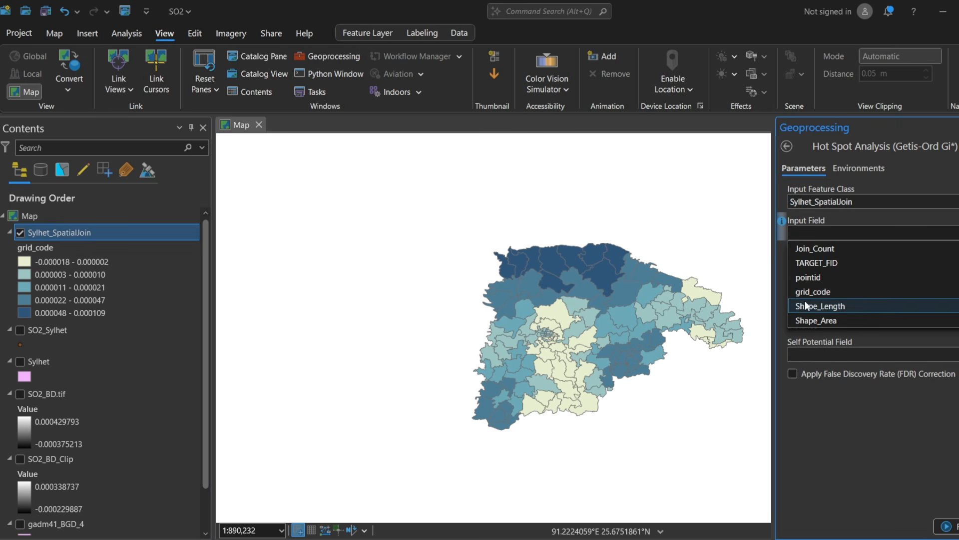
pyautogui.click(803, 294)
# Step: Shorten the hot spot output feature class name by removing "_SpatialJoin" after "Sylhet"
pyautogui.click(911, 269)
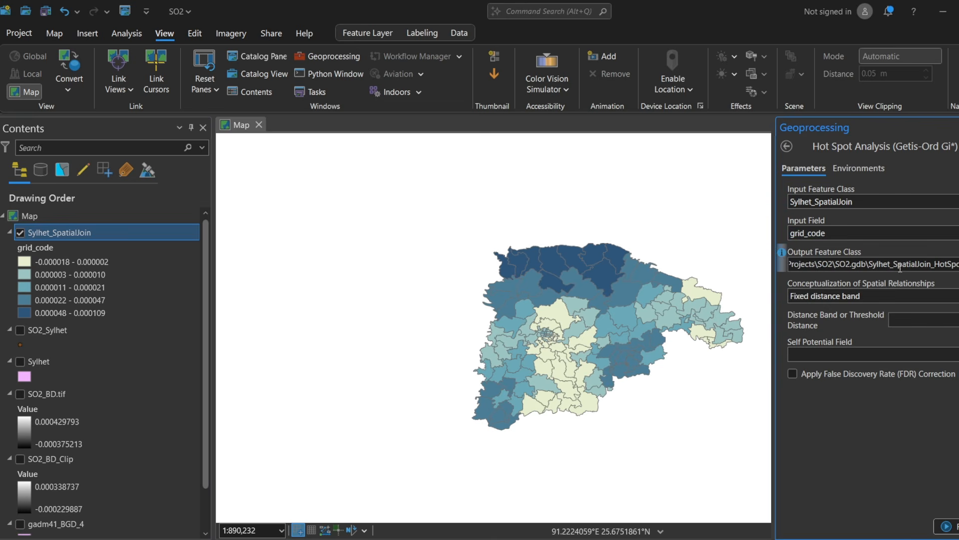
pyautogui.moveTo(927, 264); pyautogui.dragTo(901, 265)
pyautogui.press('BackSpace')
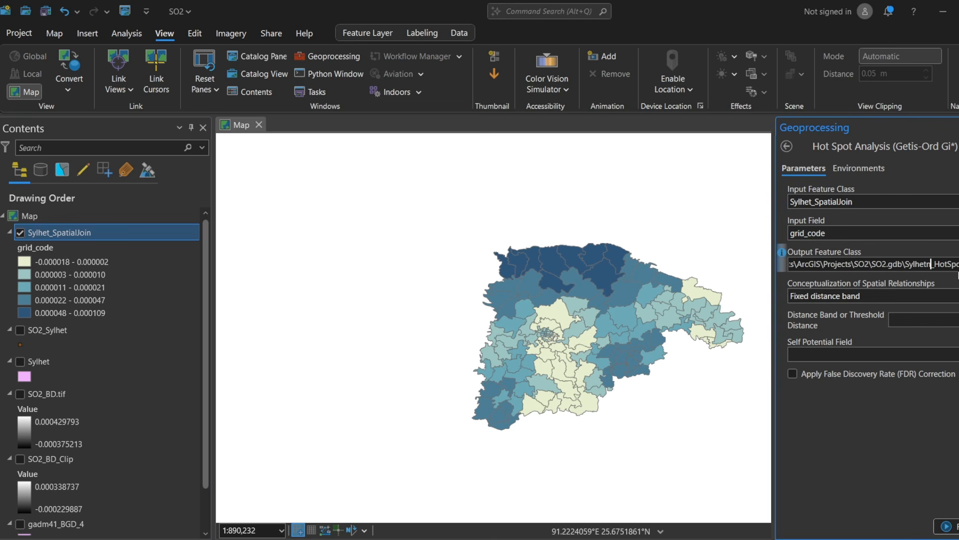
pyautogui.press('BackSpace')
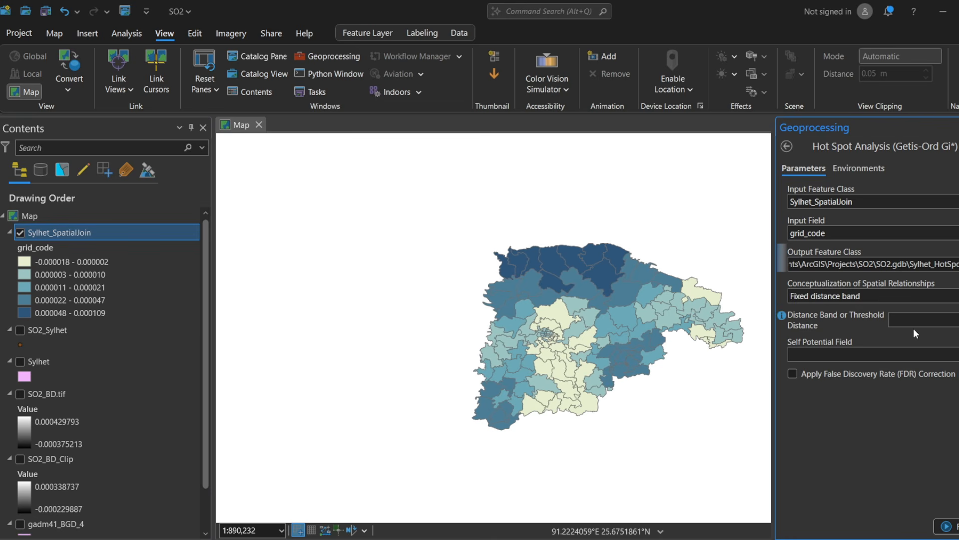
# Step: Keep Fixed distance band as the spatial relationship, apply the False Discovery Rate (FDR) correction, and run the hot spot analysis
pyautogui.click(957, 298)
pyautogui.click(957, 296)
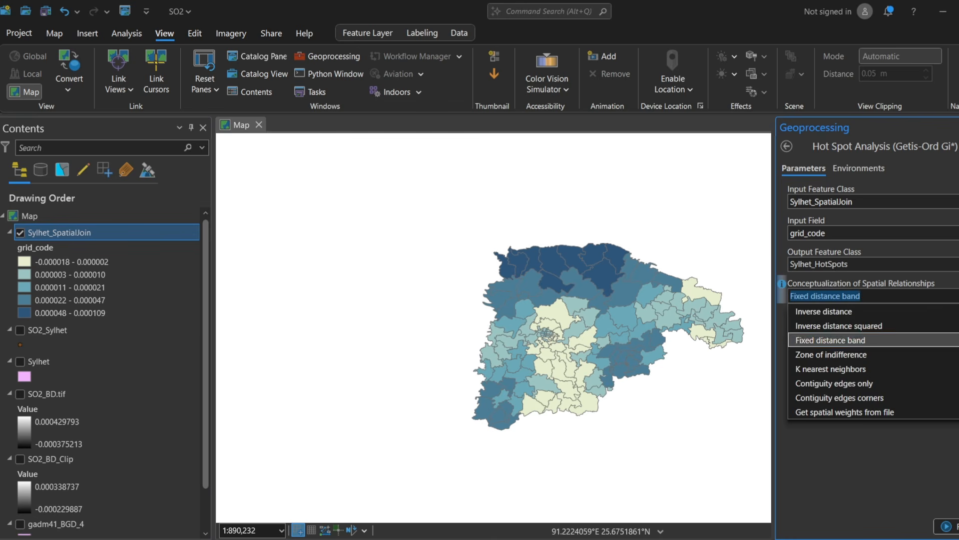
pyautogui.click(915, 337)
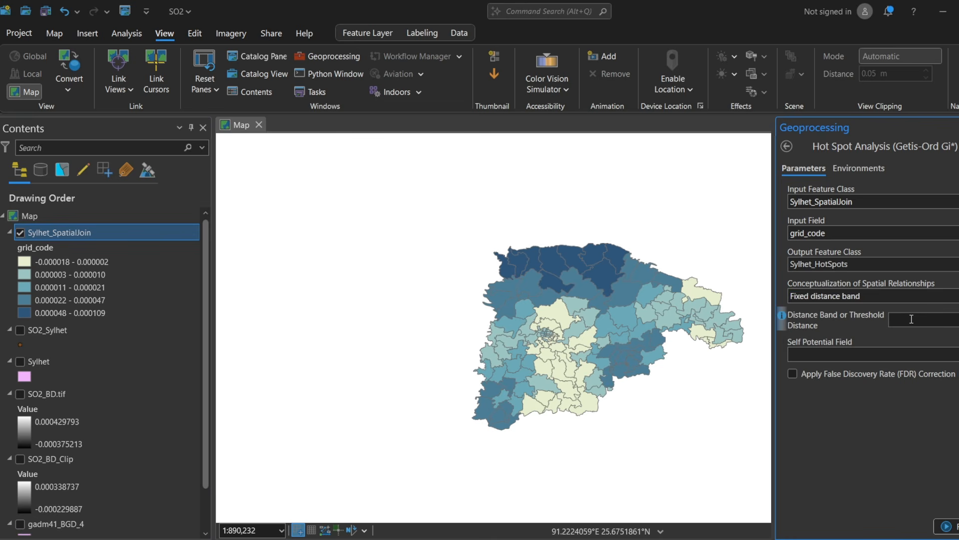
pyautogui.click(955, 355)
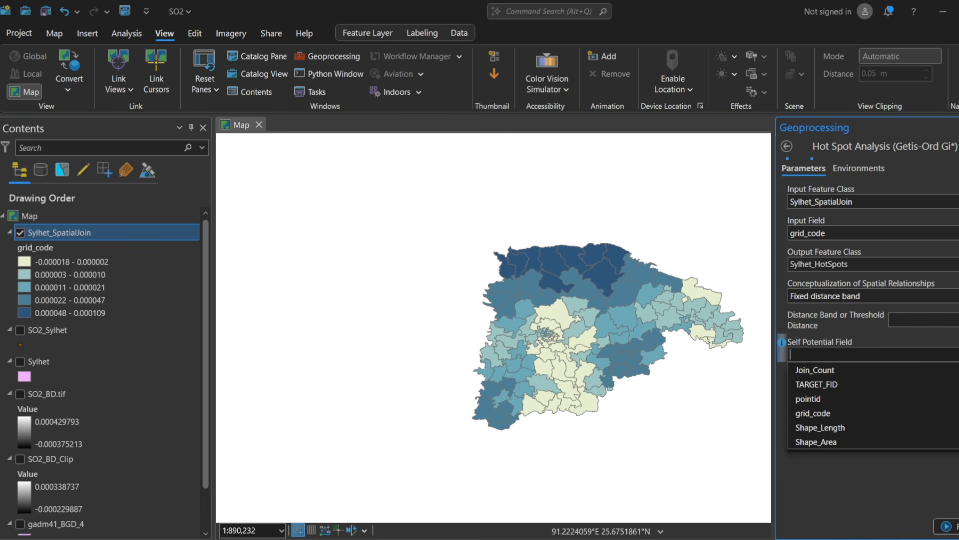
pyautogui.click(793, 376)
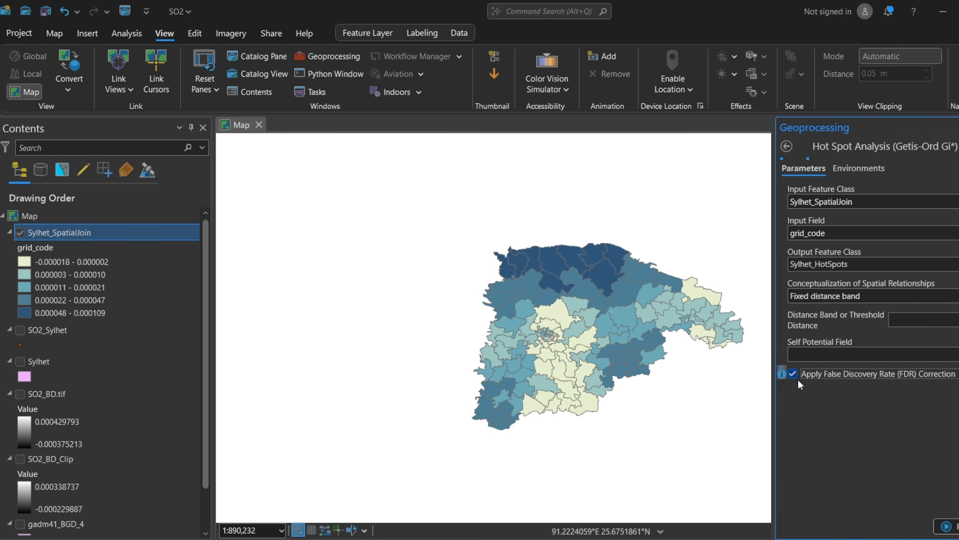
pyautogui.click(947, 525)
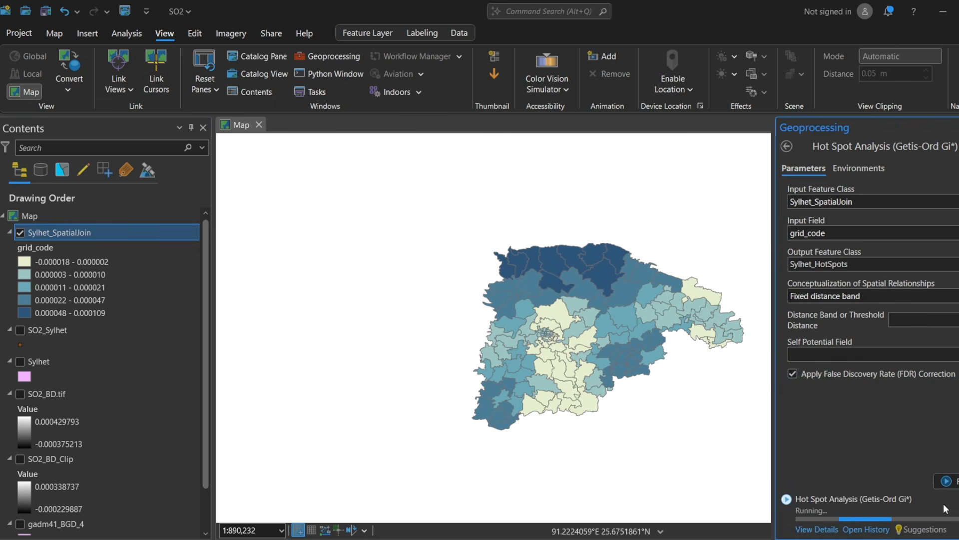
# Step: Examine the hot spot map, the tool's run details and the areas of the Hot Spot with 99% Confidence class
pyautogui.scroll(2, 575, 303)
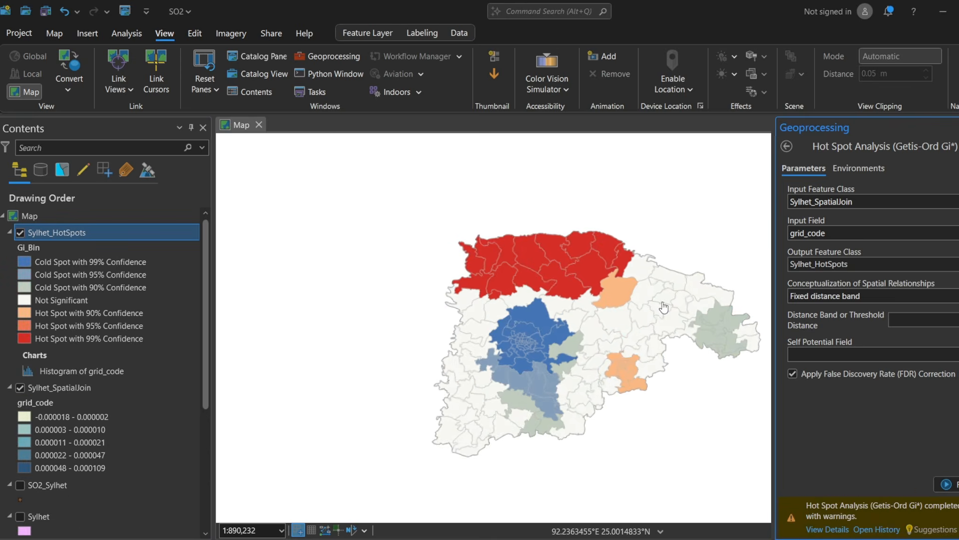
pyautogui.scroll(-2, 581, 363)
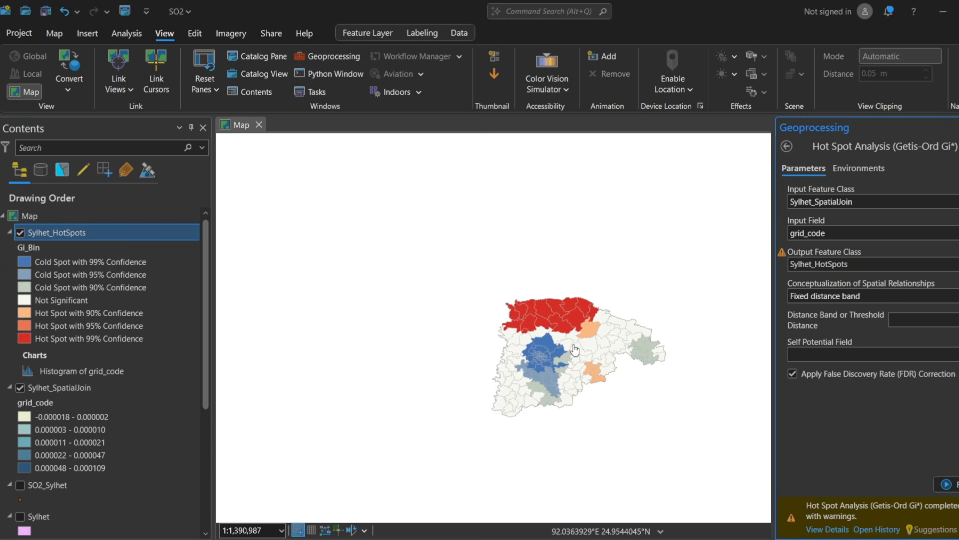
pyautogui.scroll(2, 581, 362)
pyautogui.moveTo(956, 518)
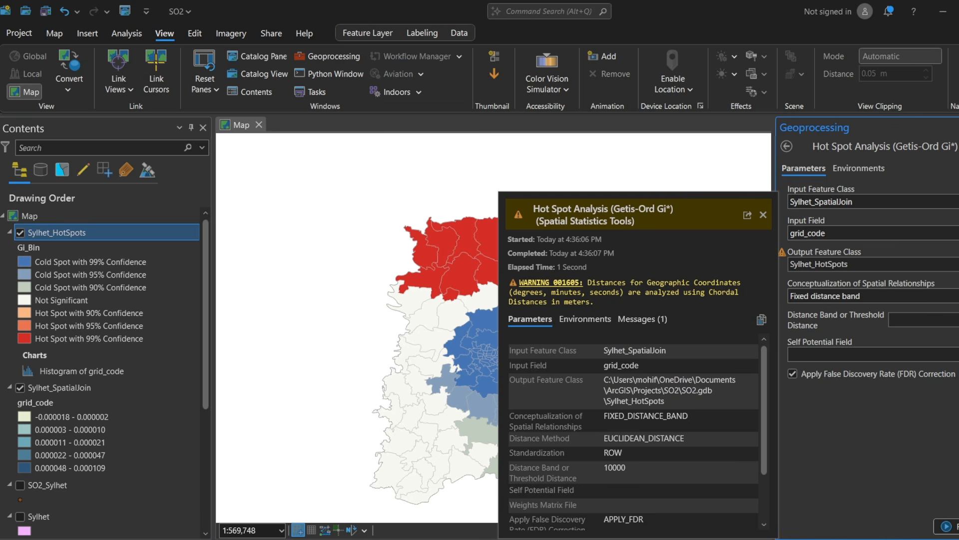
pyautogui.click(763, 214)
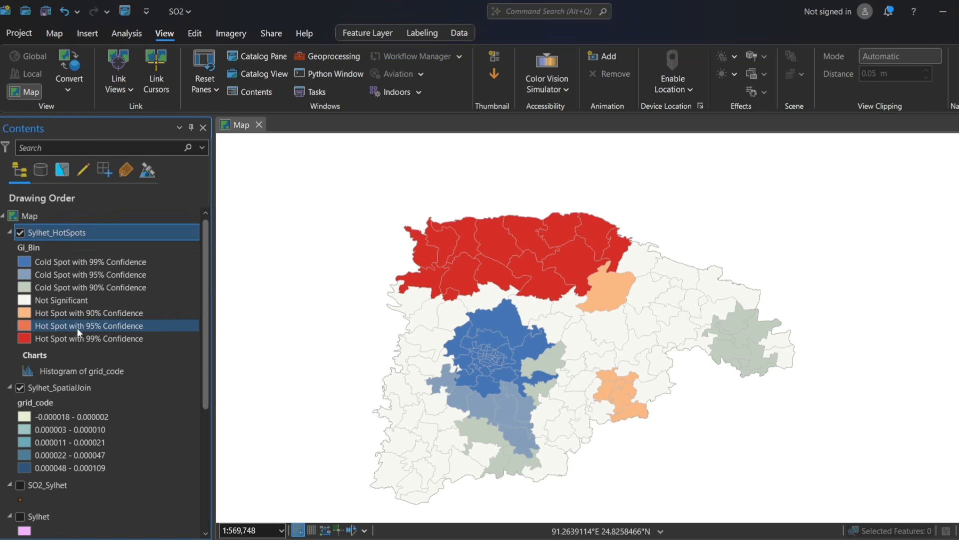
pyautogui.click(64, 337)
pyautogui.scroll(-2, 452, 259)
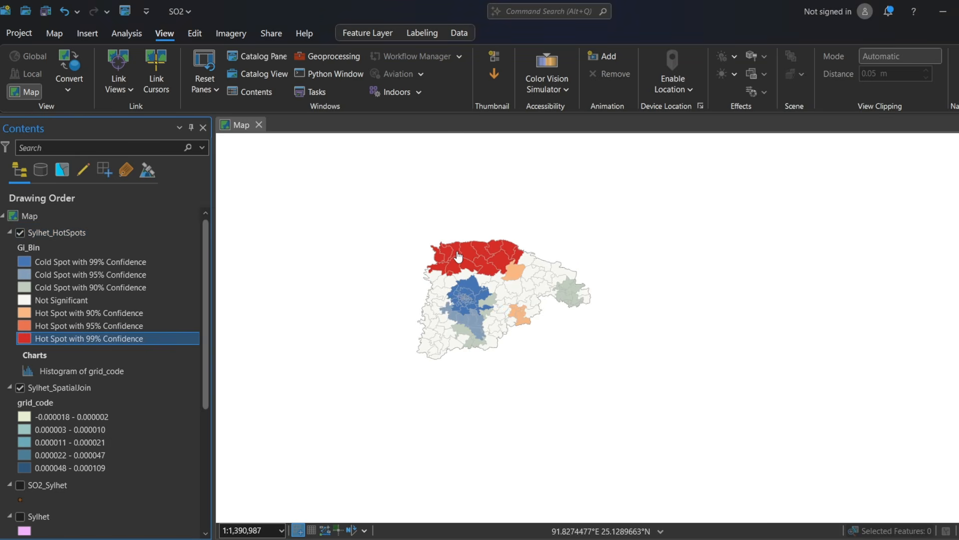
pyautogui.moveTo(465, 260); pyautogui.dragTo(465, 278)
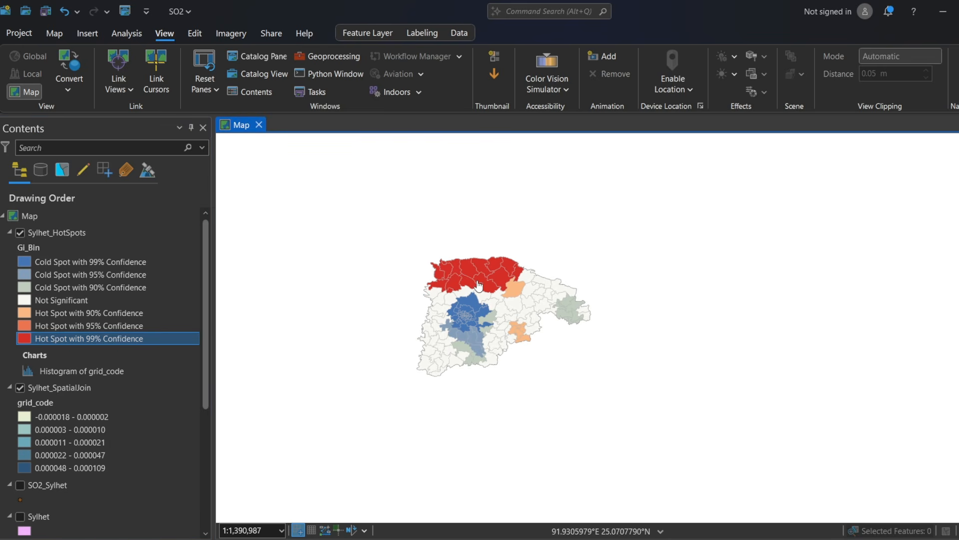
# Step: Switch the Sylhet_HotSpots layer off and on repeatedly to compare it with the grid_code map, and leave it hidden
pyautogui.click(20, 233)
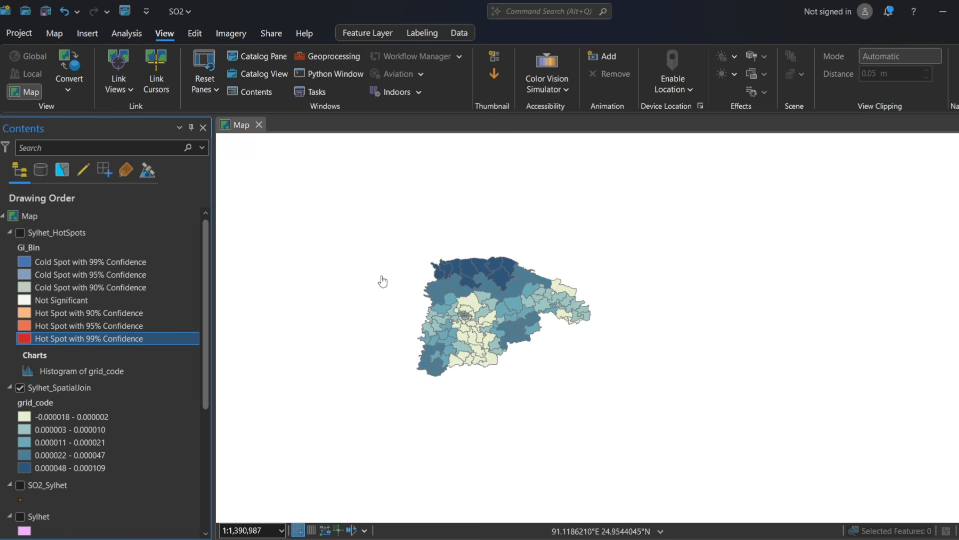
pyautogui.scroll(1, 467, 279)
pyautogui.scroll(3, 467, 279)
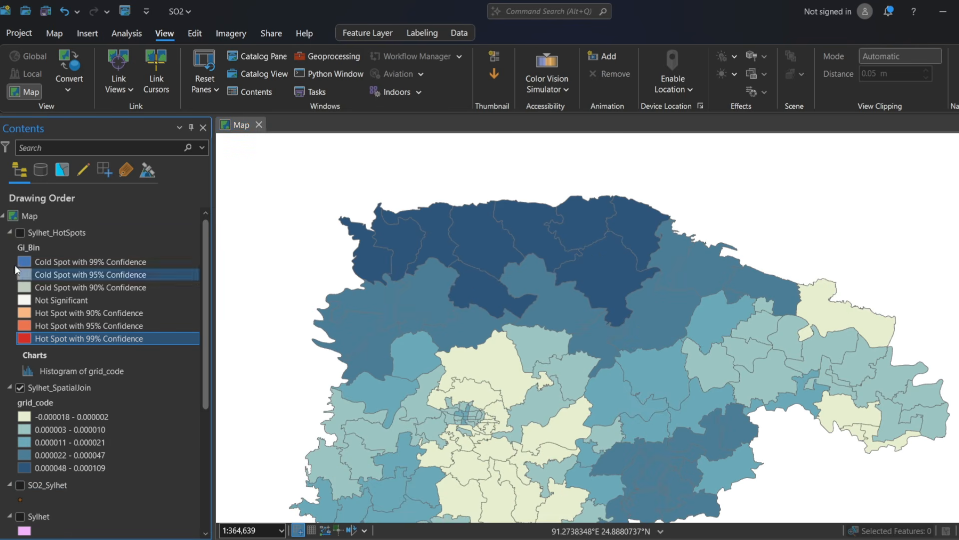
pyautogui.click(20, 233)
pyautogui.click(20, 233)
pyautogui.click(20, 232)
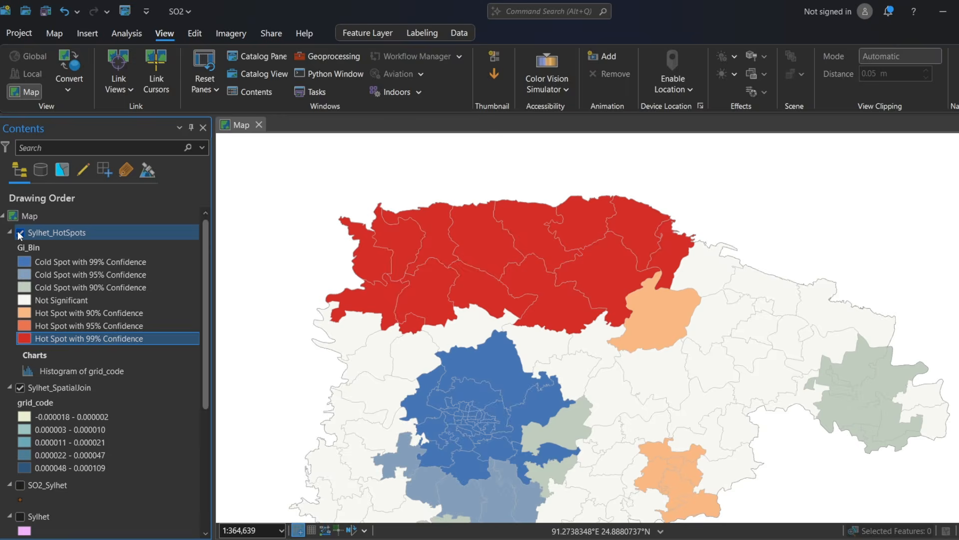
pyautogui.click(20, 233)
pyautogui.click(20, 232)
pyautogui.click(18, 233)
pyautogui.click(18, 232)
pyautogui.click(18, 232)
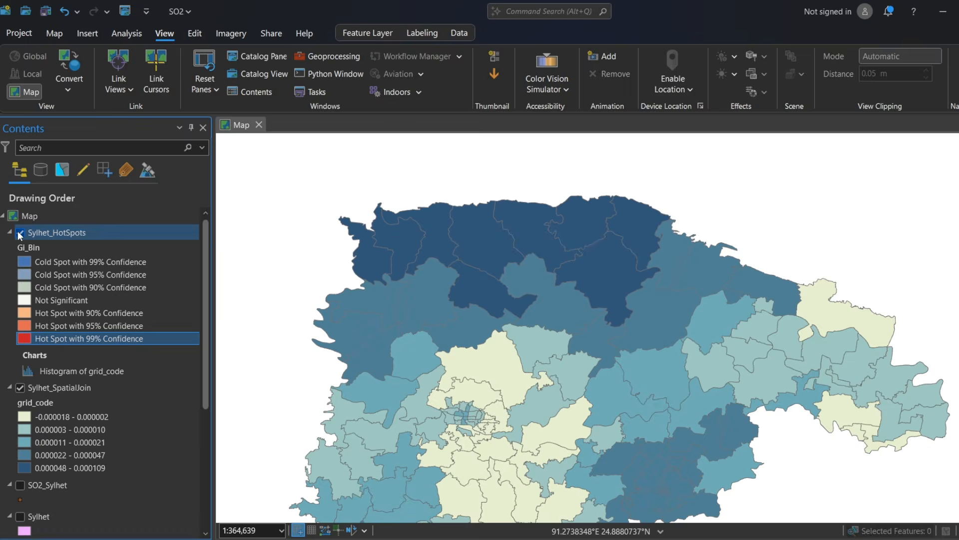
pyautogui.click(18, 233)
pyautogui.click(18, 232)
pyautogui.scroll(-2, 423, 202)
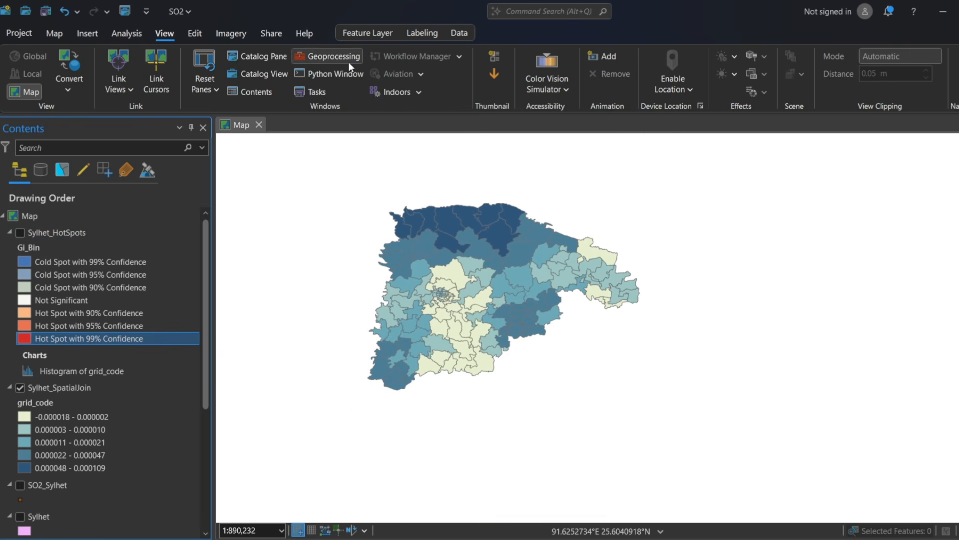
# Step: Search the geoprocessing tools for "Getis" and open High/Low Clustering (Getis-Ord General G)
pyautogui.click(349, 62)
pyautogui.click(846, 142)
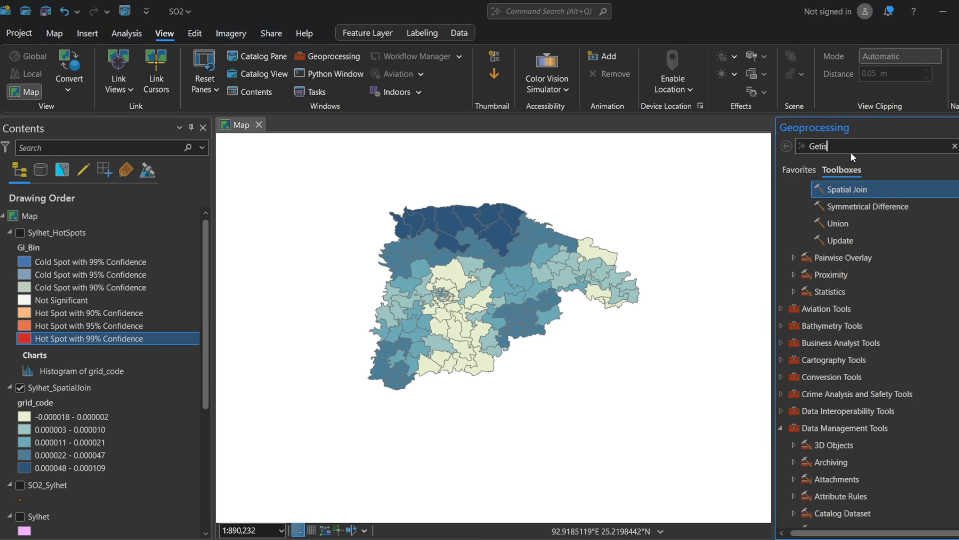
pyautogui.press('BackSpace')
pyautogui.write('s')
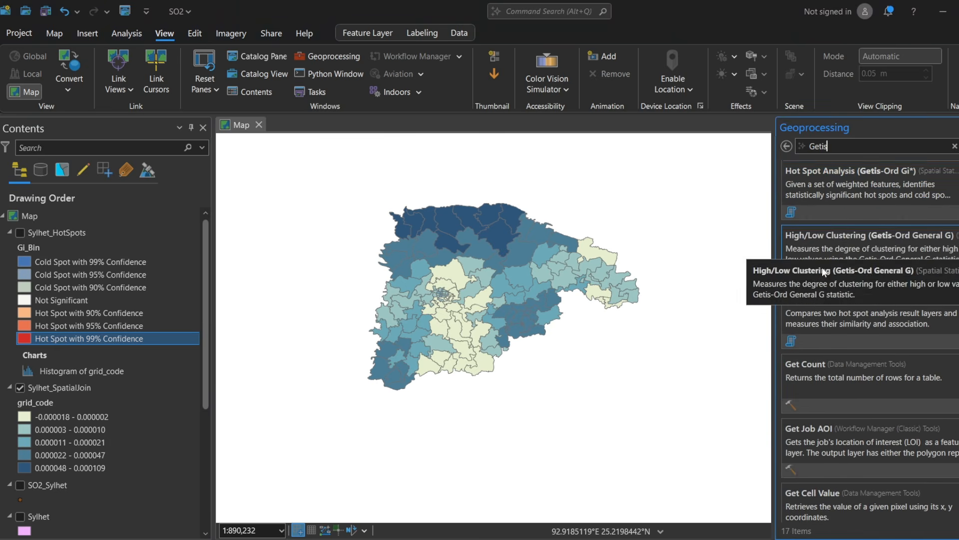
pyautogui.click(814, 248)
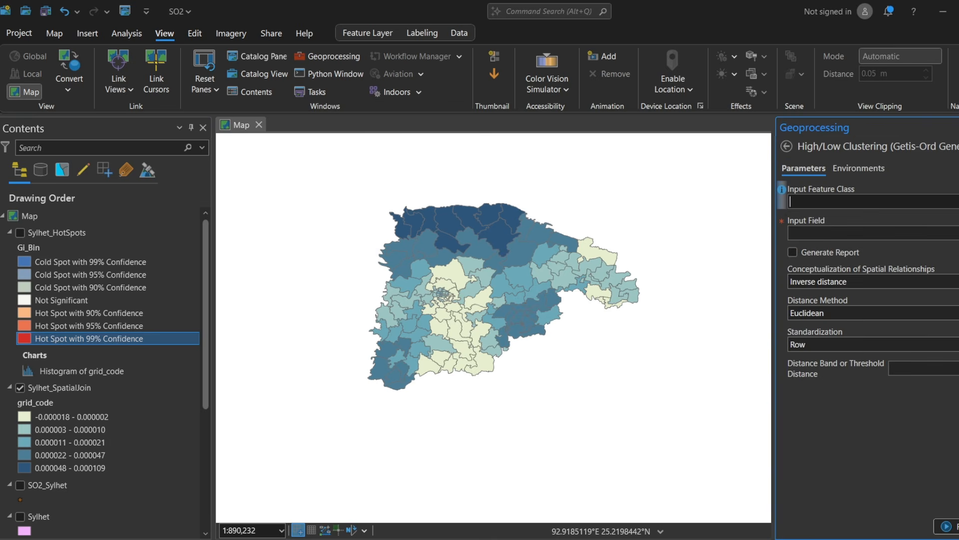
# Step: Set the clustering input to Sylhet_SpatialJoin with grid_code as the input field, and enable report generation
pyautogui.click(894, 201)
pyautogui.click(855, 232)
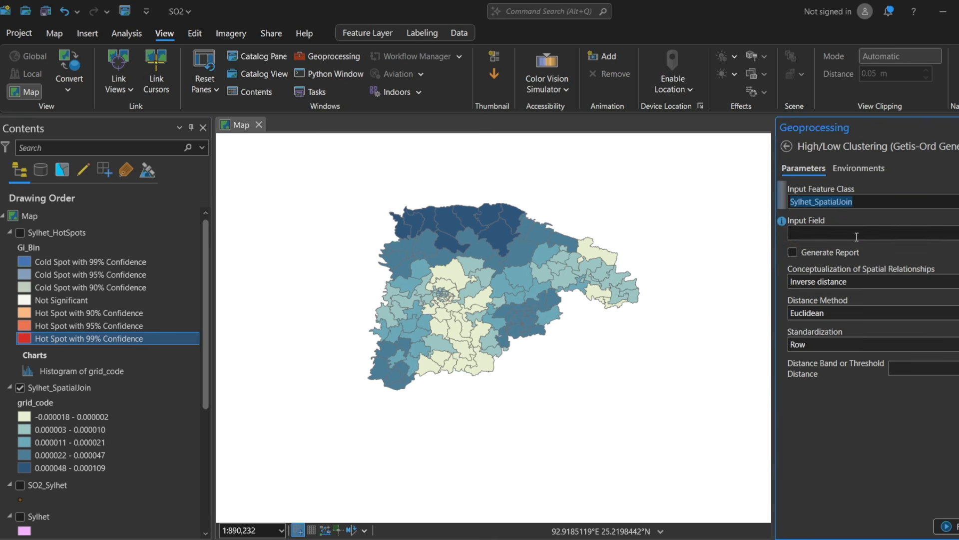
pyautogui.click(793, 252)
pyautogui.click(879, 235)
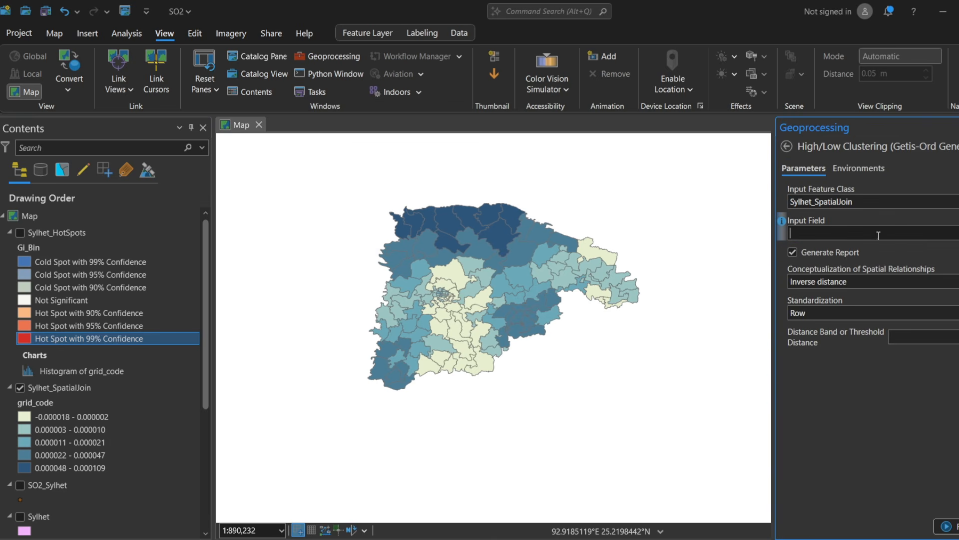
pyautogui.click(957, 233)
pyautogui.click(826, 292)
# Step: Set the spatial relationship to Contiguity edges corners, try to run the High/Low Clustering tool, and open its run details
pyautogui.click(889, 281)
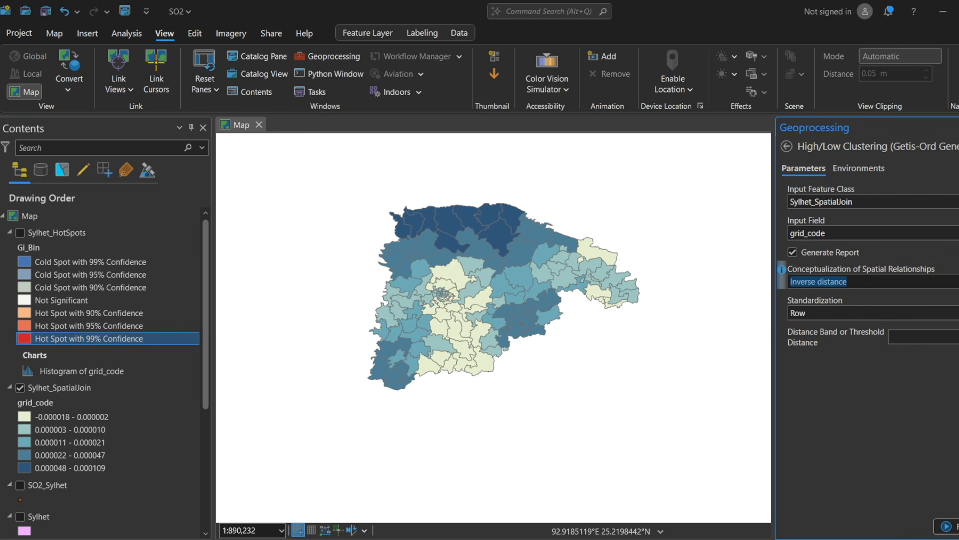
pyautogui.click(956, 282)
pyautogui.click(881, 384)
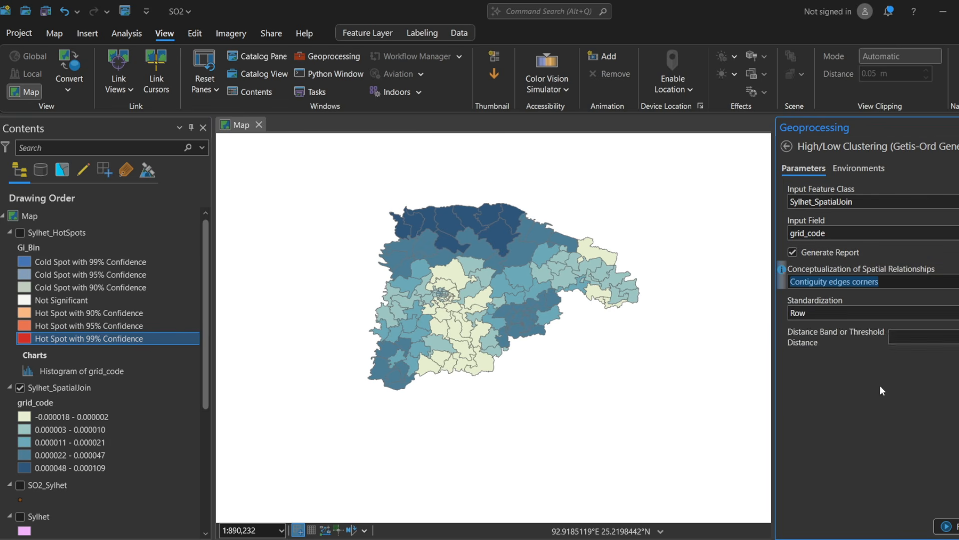
pyautogui.click(955, 527)
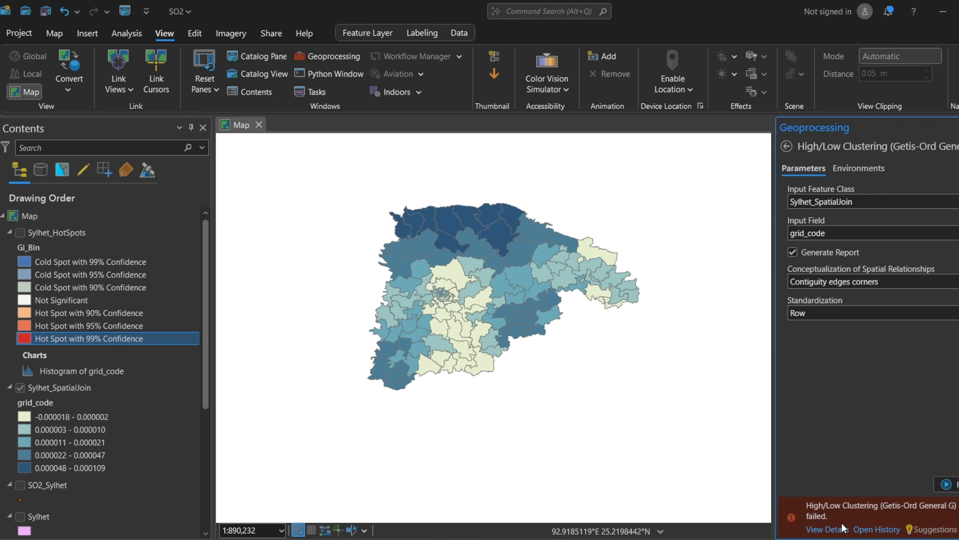
pyautogui.click(824, 529)
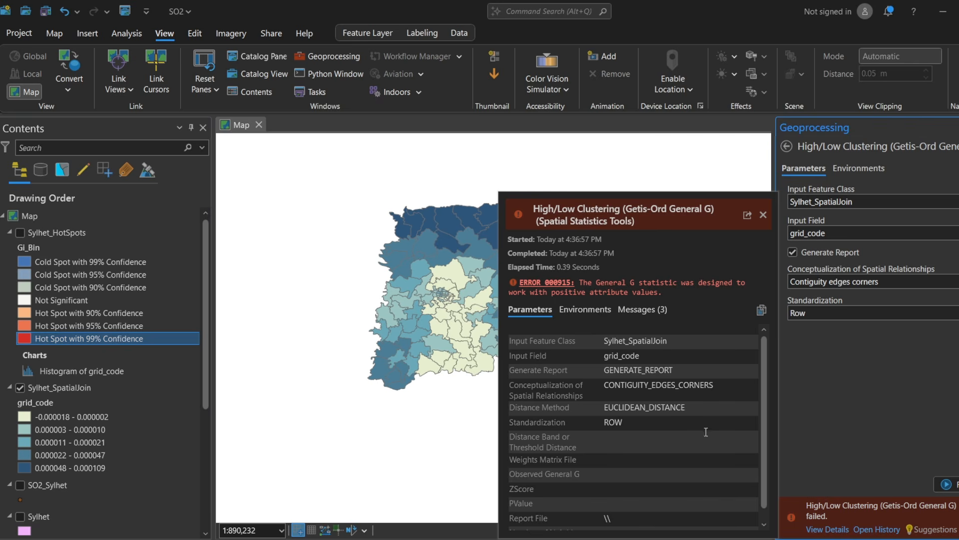
# Step: Open the symbology of the Sylhet_SpatialJoin layer and check the value range of its lowest grid_code class
pyautogui.scroll(-1, 718, 475)
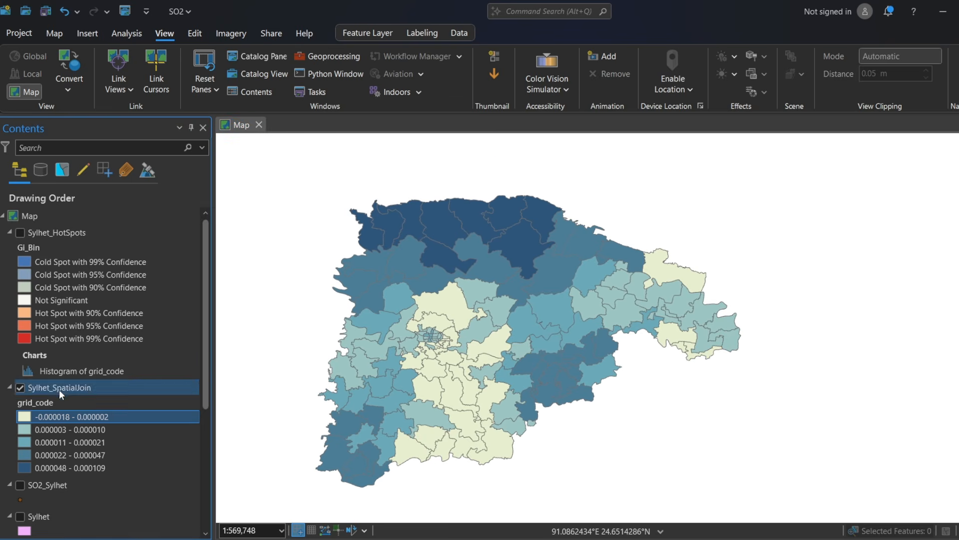
pyautogui.click(69, 416)
pyautogui.click(67, 389)
pyautogui.rightClick(59, 389)
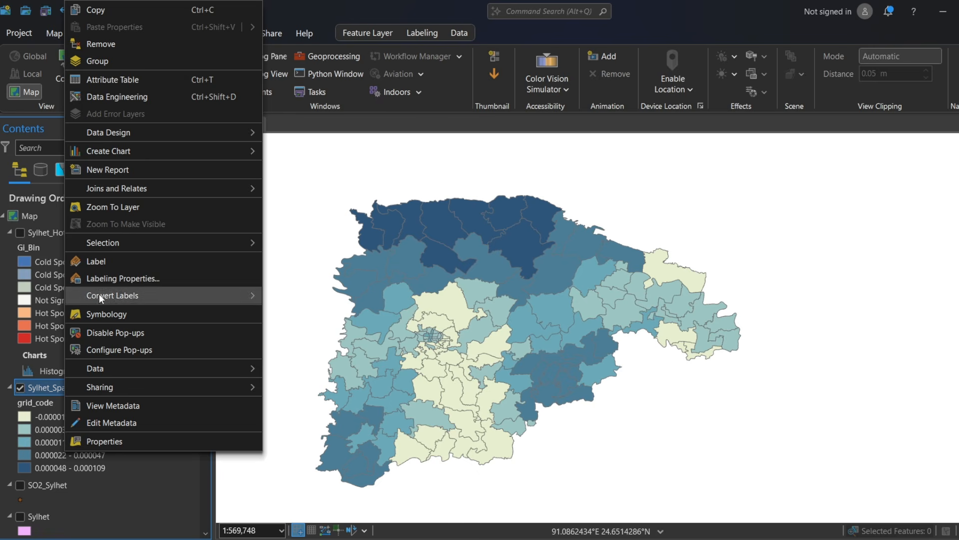
pyautogui.click(103, 314)
pyautogui.click(361, 319)
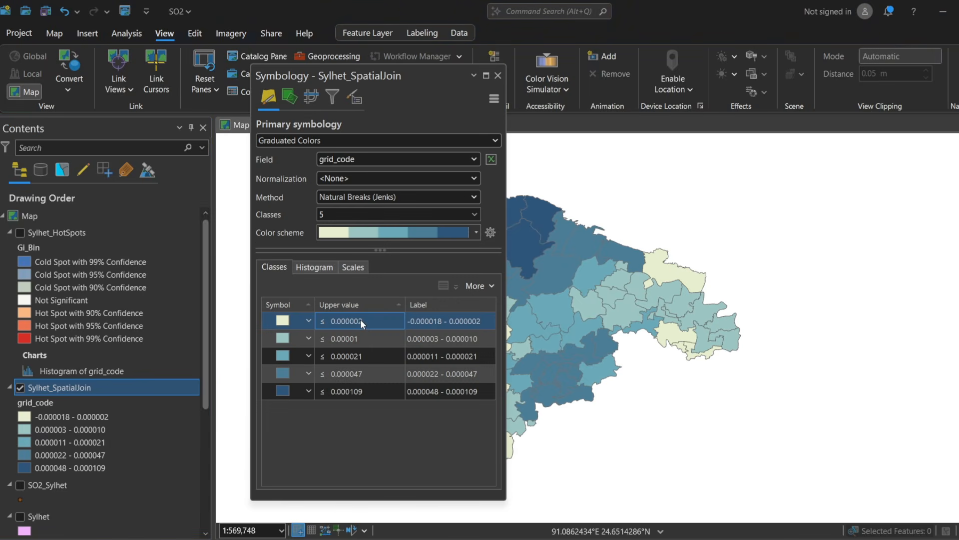
pyautogui.click(418, 325)
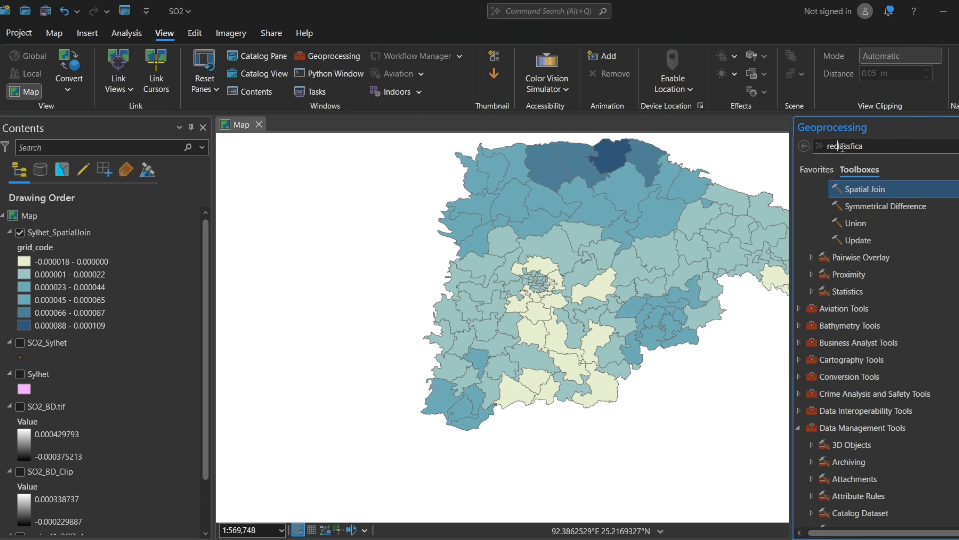
# Step: Search the geoprocessing tools for "Raster Calc" and open the Spatial Analyst Raster Calculator
pyautogui.doubleClick(844, 146)
pyautogui.write('Raster C')
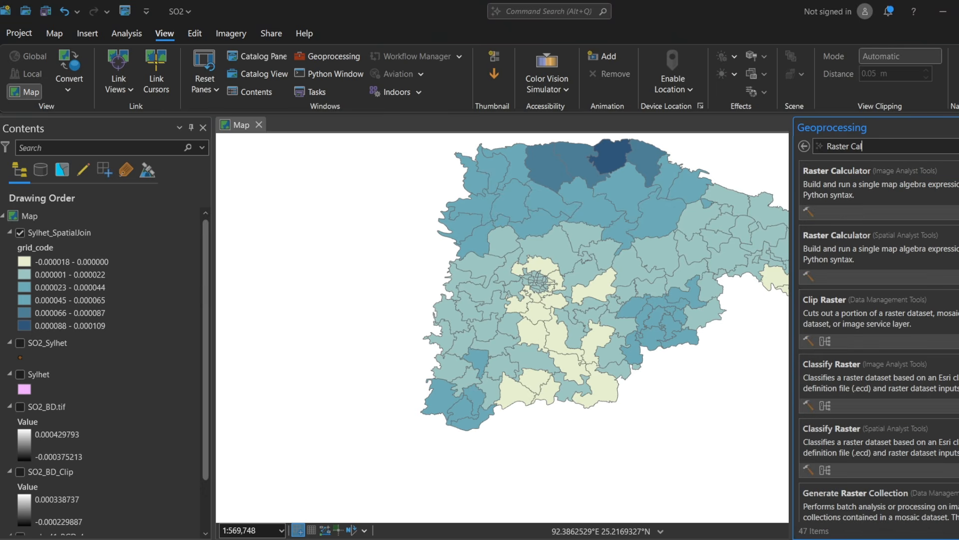
pyautogui.write('alc')
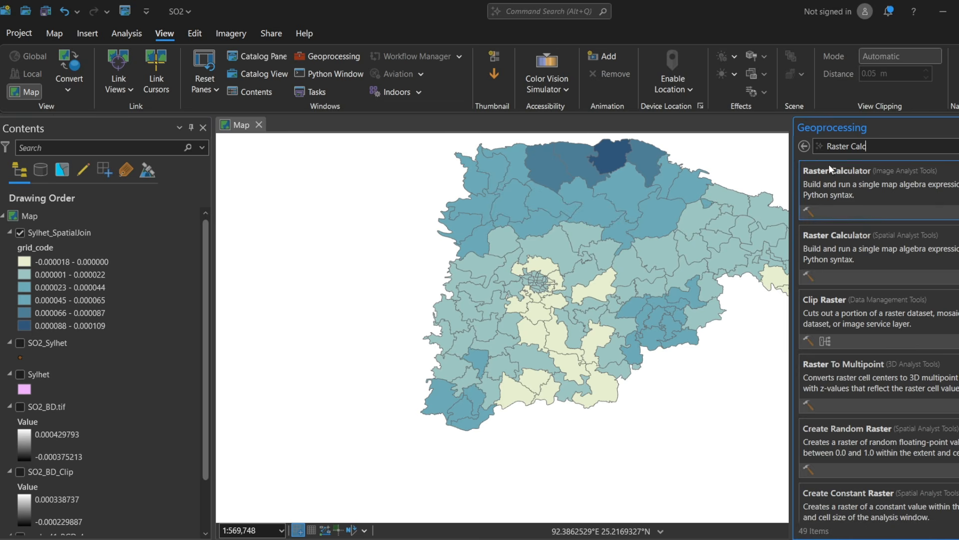
pyautogui.click(827, 245)
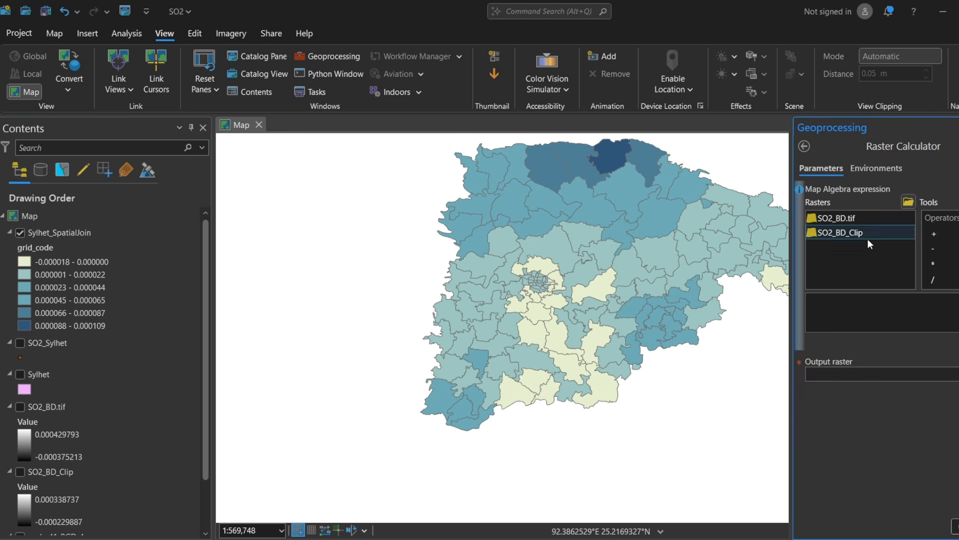
# Step: Enter the map algebra expression Con("SO2_Sylhet" < 0, 0, "SO2_Sylhet") and name the output raster Points_Sylhet
pyautogui.click(852, 315)
pyautogui.hotkey('ctrl', 'v')
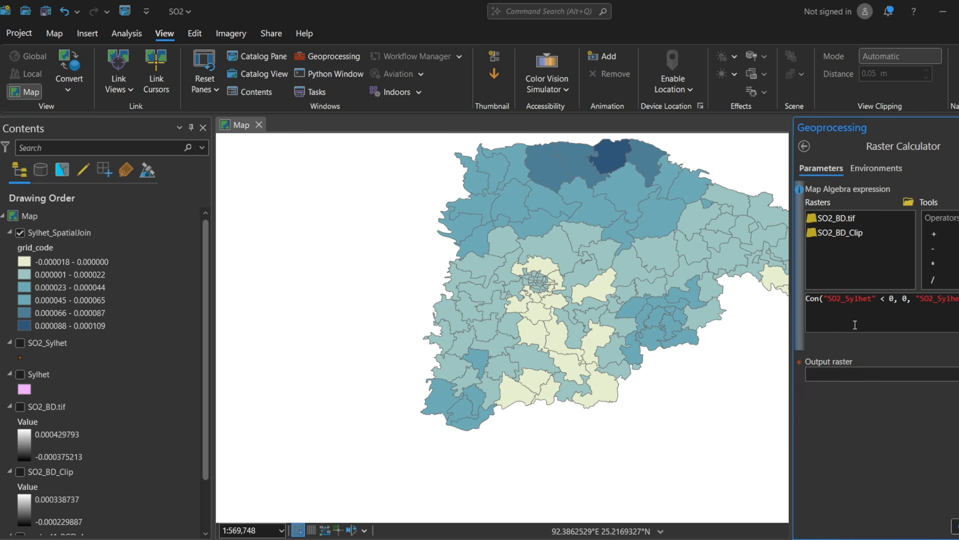
pyautogui.click(910, 370)
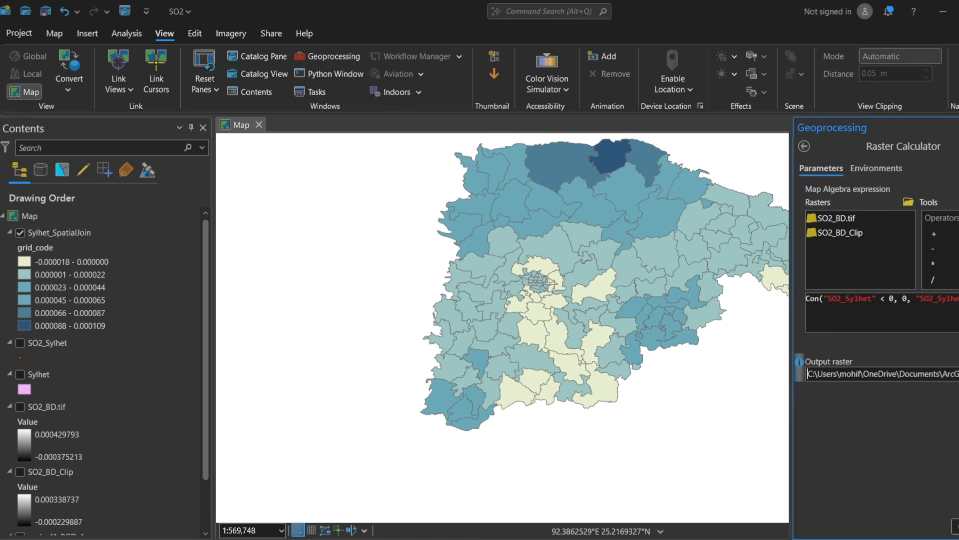
pyautogui.hotkey('ctrl', 'a')
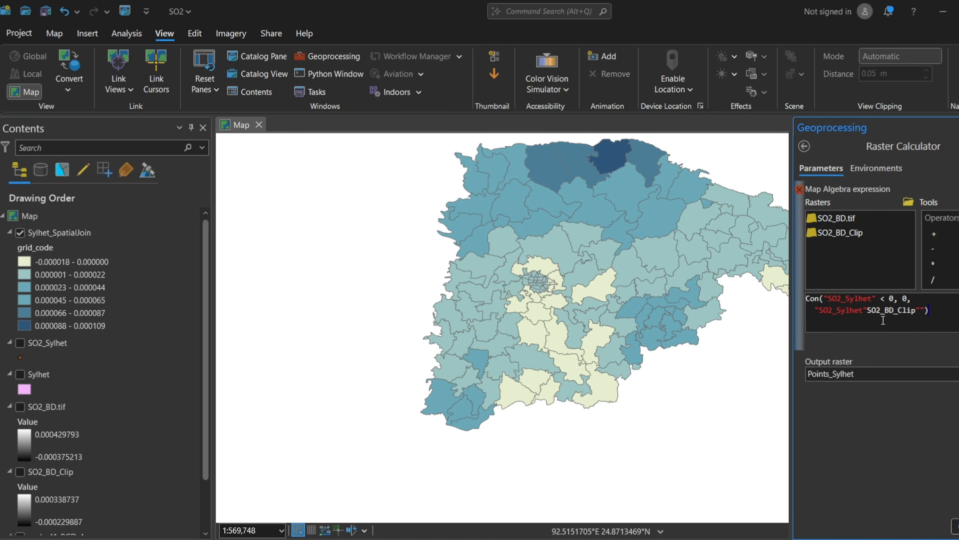
# Step: Replace the last "SO2_Sylhet" reference in the Con expression with "SO2_BD_Clip"
pyautogui.press('BackSpace')
pyautogui.press('BackSpace')
pyautogui.press('BackSpace')
pyautogui.press('BackSpace')
pyautogui.press('BackSpace')
pyautogui.press('BackSpace')
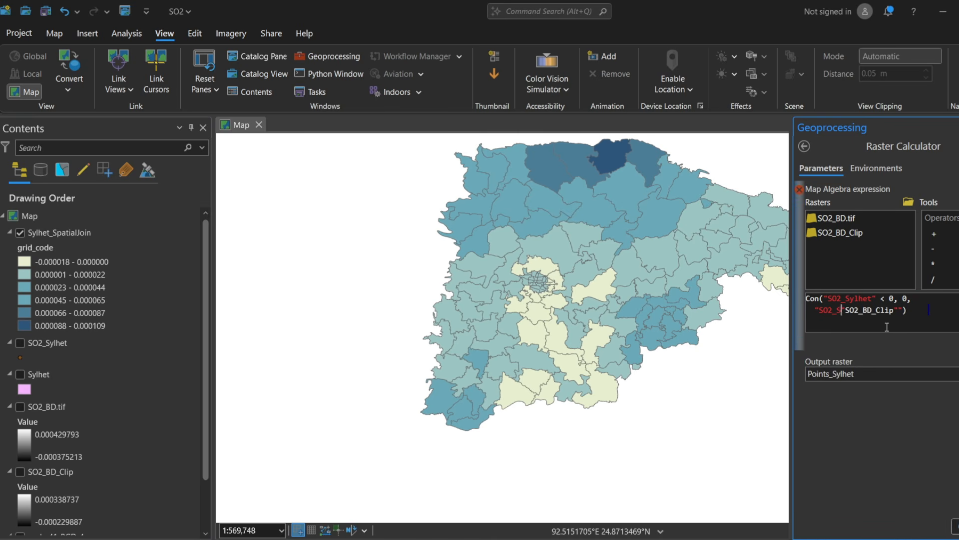
pyautogui.press('BackSpace')
pyautogui.press('BackSpace')
pyautogui.press('BackSpace')
pyautogui.press('BackSpace')
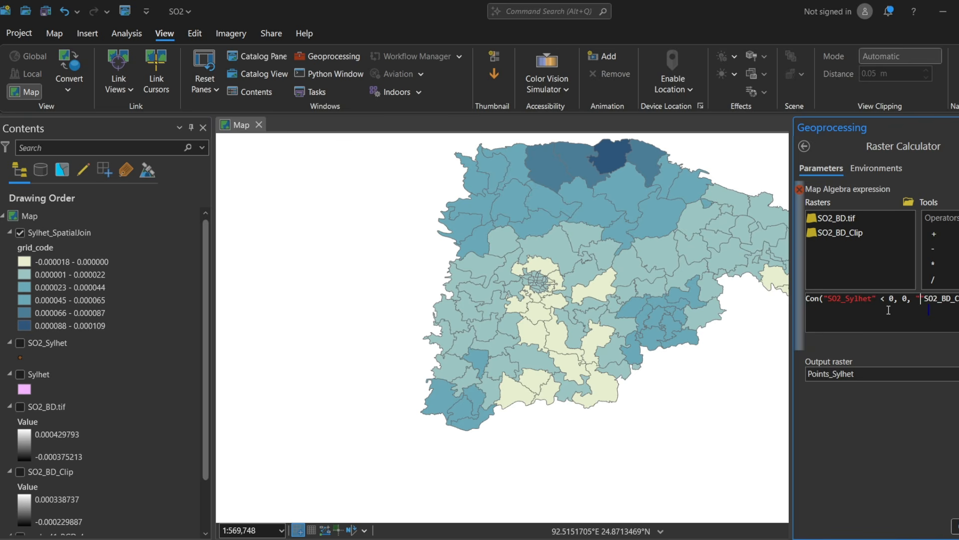
pyautogui.press('BackSpace')
pyautogui.click(840, 232)
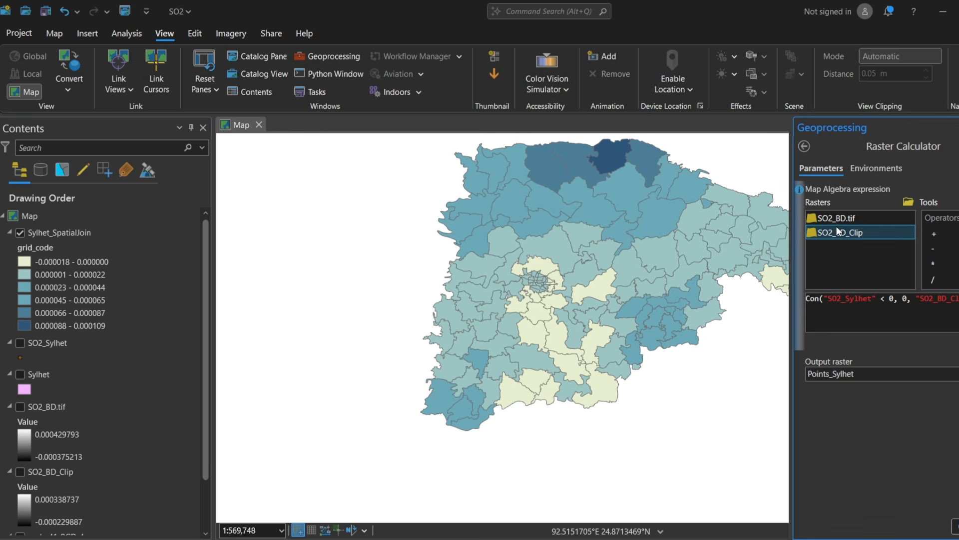
# Step: Replace the "SO2_Sylhet" reference in the Con condition with "SO2_BD_Clip" and run the Raster Calculator
pyautogui.doubleClick(846, 297)
pyautogui.press('BackSpace')
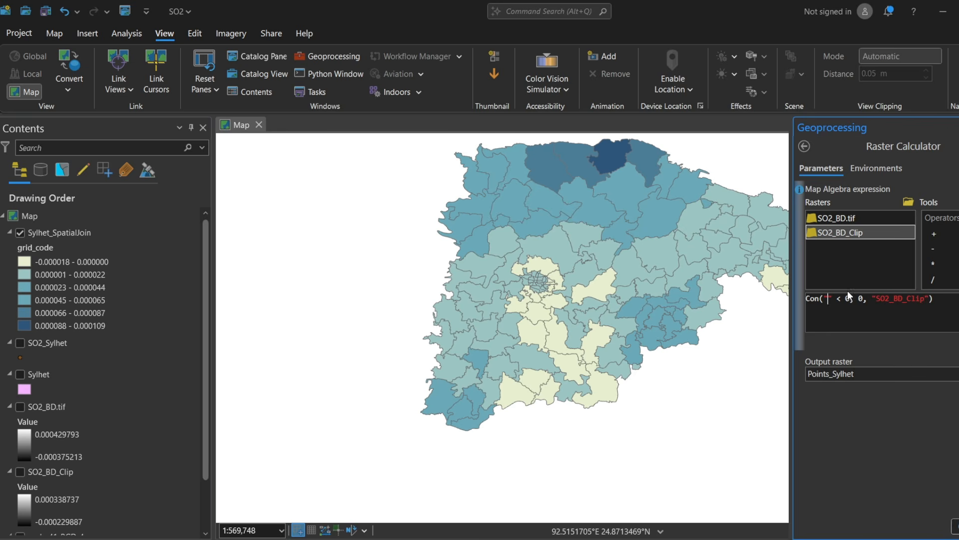
pyautogui.doubleClick(843, 232)
pyautogui.click(881, 299)
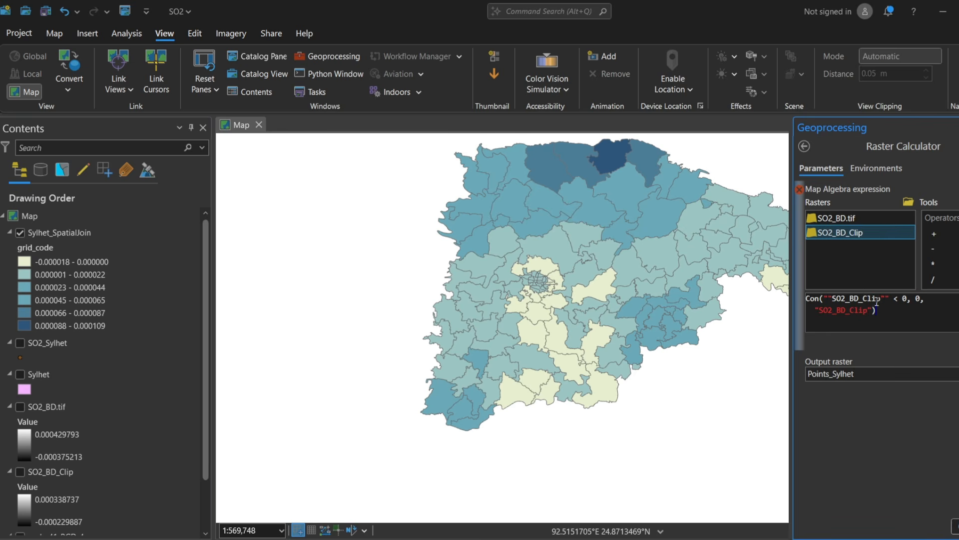
pyautogui.click(832, 299)
pyautogui.press('BackSpace')
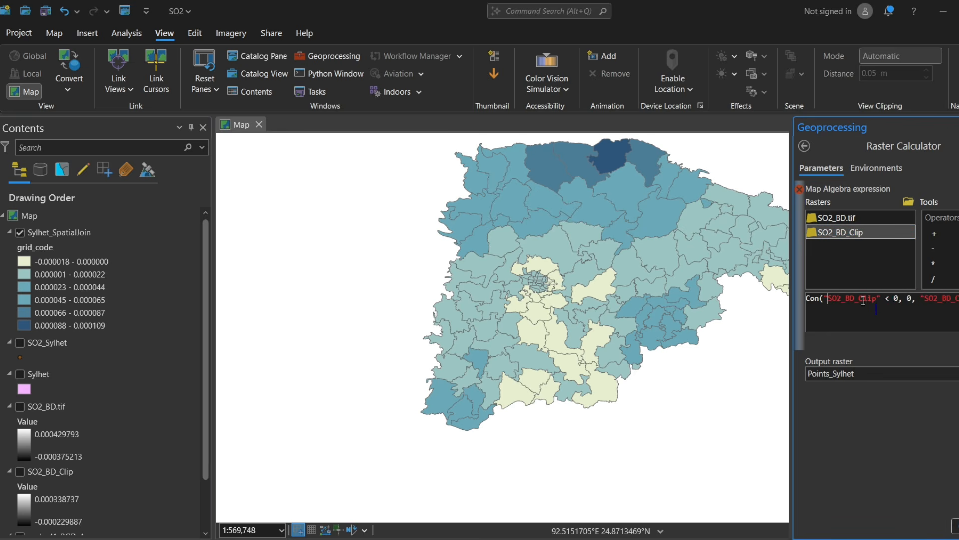
pyautogui.click(955, 526)
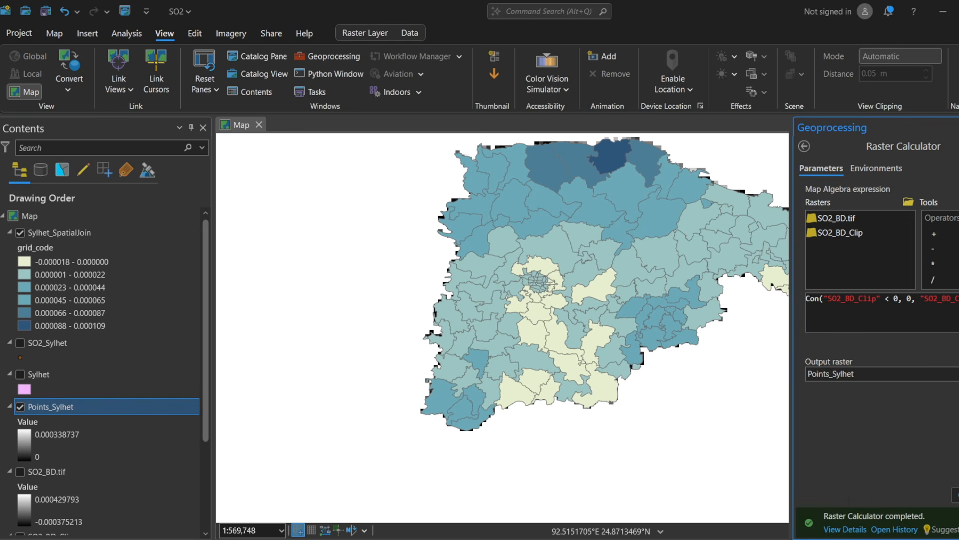
# Step: Hide the Sylhet_SpatialJoin layer and toggle the layer visibility to inspect the Points_Sylhet raster on the map
pyautogui.click(775, 150)
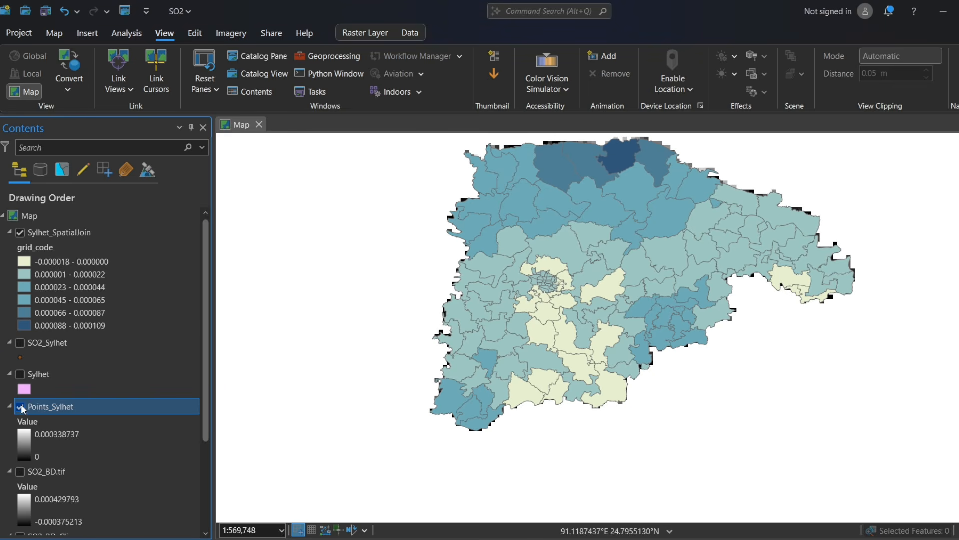
pyautogui.click(53, 453)
pyautogui.click(20, 232)
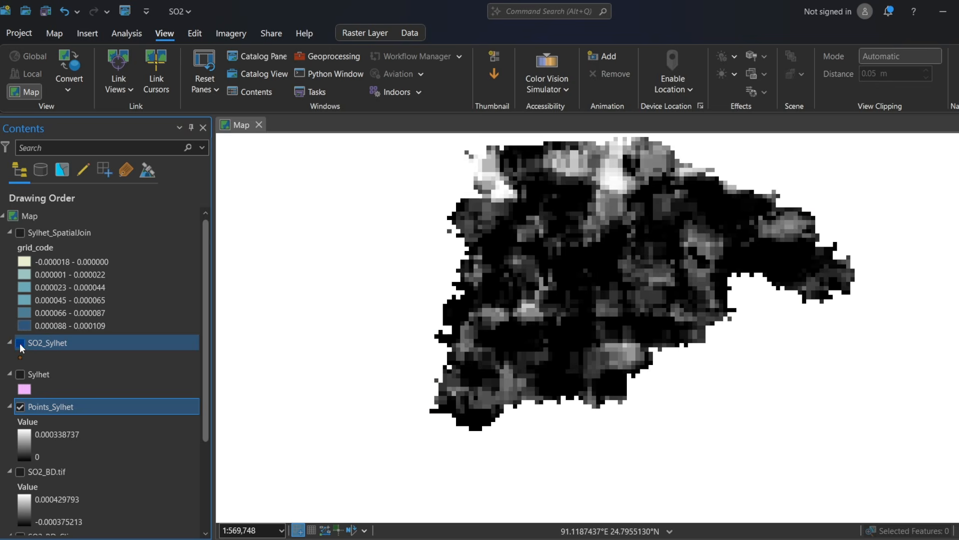
pyautogui.click(19, 343)
pyautogui.click(20, 407)
pyautogui.click(20, 406)
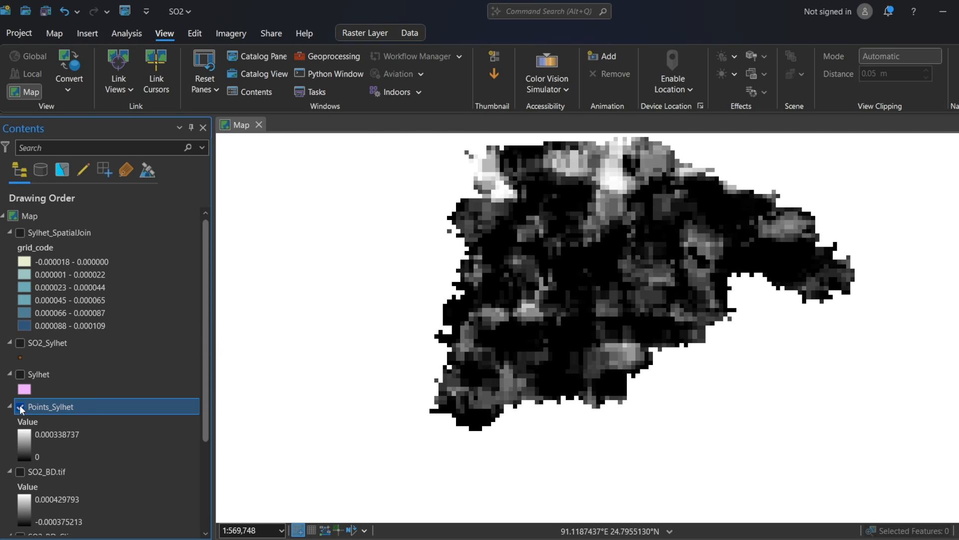
# Step: Remove the SO2_Sylhet and Sylhet_SpatialJoin layers from the map
pyautogui.click(45, 344)
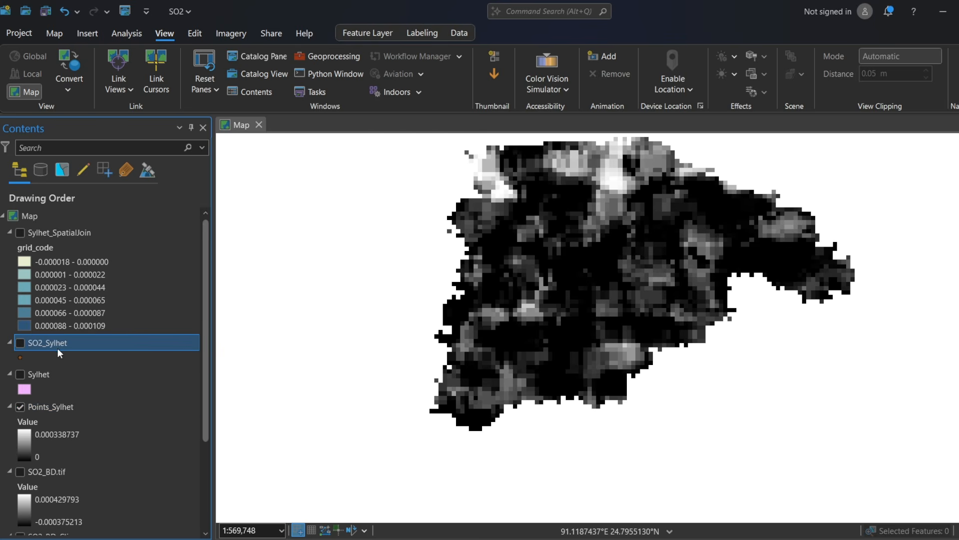
pyautogui.press('Delete')
pyautogui.click(67, 286)
pyautogui.click(62, 231)
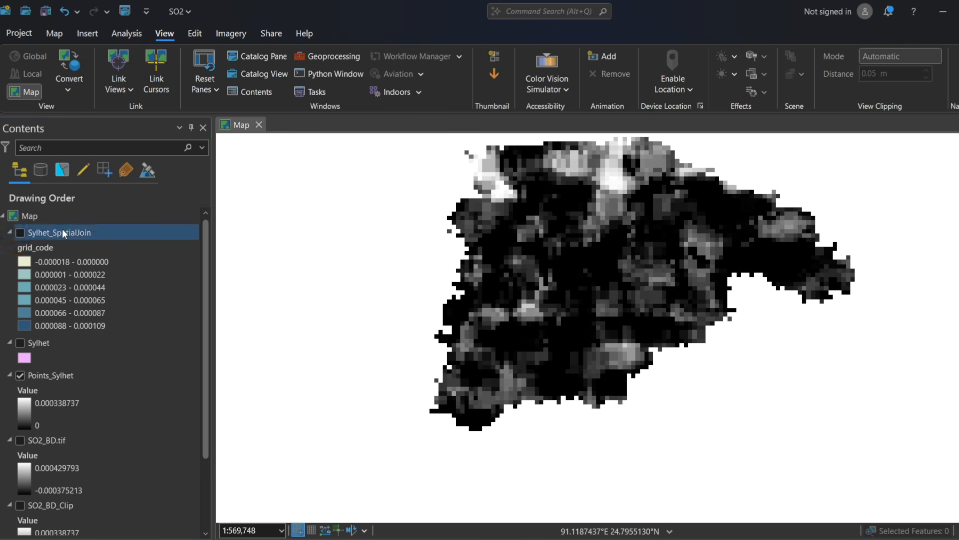
pyautogui.press('Delete')
pyautogui.click(59, 395)
pyautogui.click(50, 382)
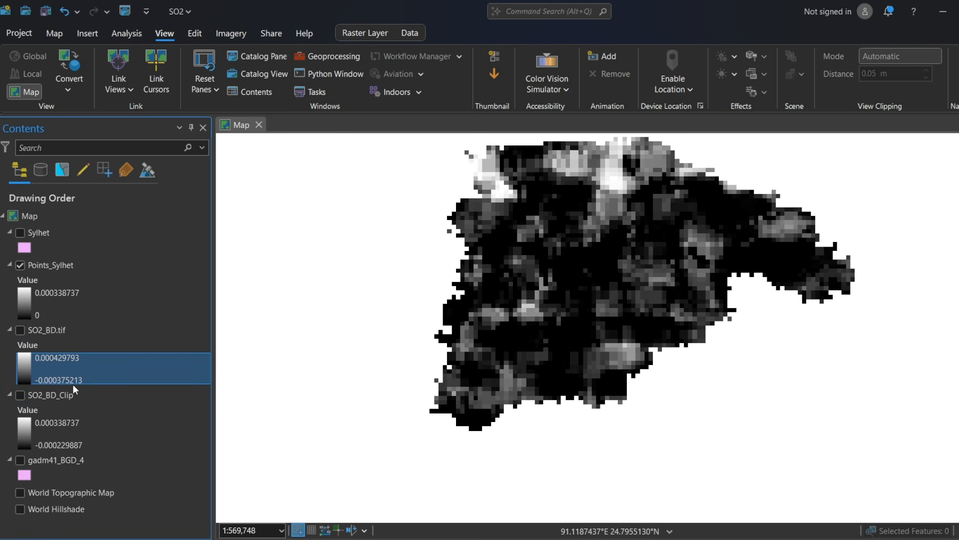
# Step: Toggle the SO2_BD.tif and Points_Sylhet layers off and on to check the rasters on the map
pyautogui.click(21, 330)
pyautogui.click(20, 330)
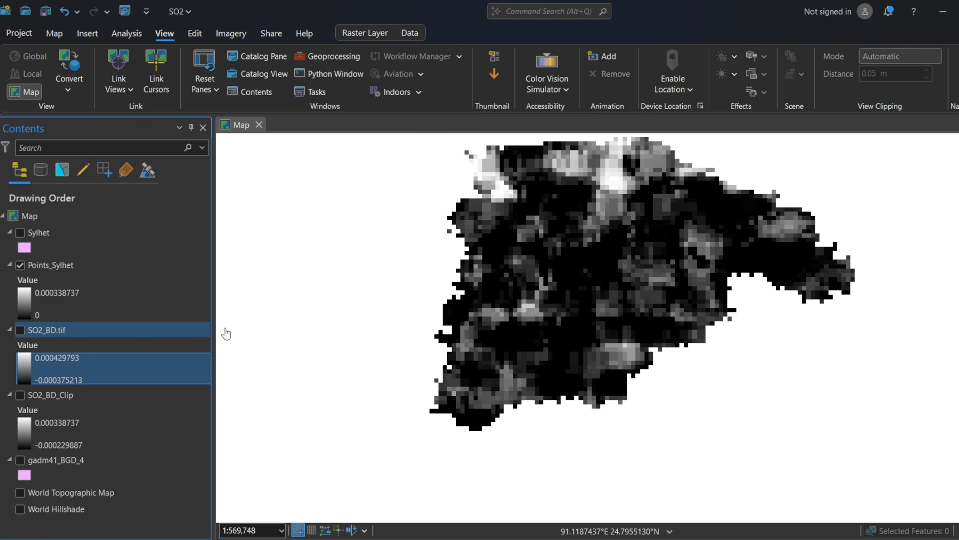
pyautogui.click(21, 265)
pyautogui.click(21, 265)
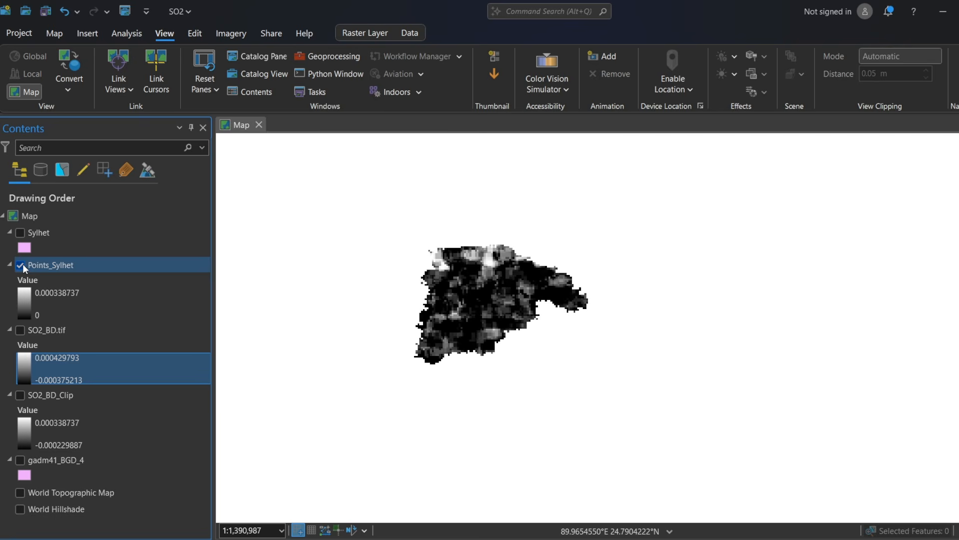
# Step: Reopen the geoprocessing tools and clear the previous "Raster Calc" search
pyautogui.click(329, 54)
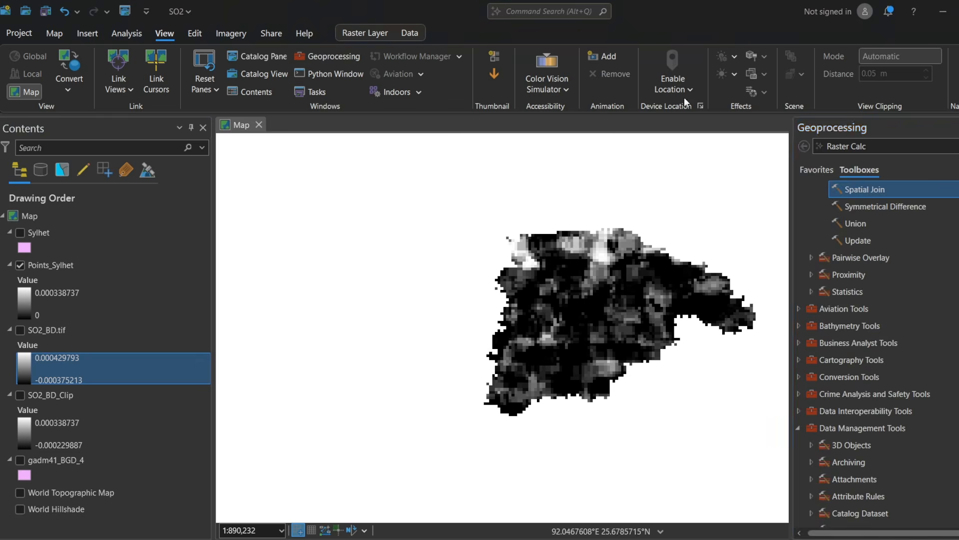
pyautogui.click(323, 57)
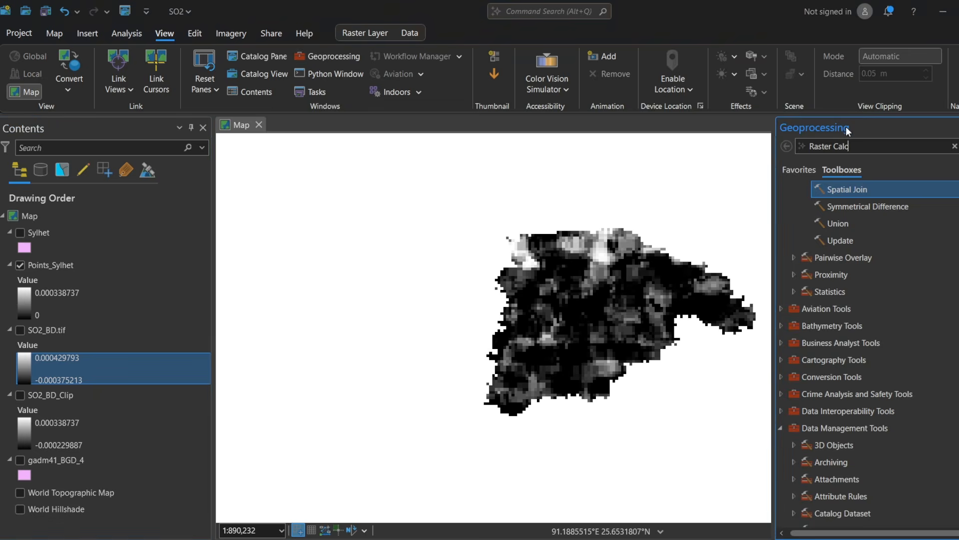
pyautogui.press('BackSpace')
pyautogui.press('BackSpace')
pyautogui.press('BackSpace')
pyautogui.press('BackSpace')
pyautogui.press('BackSpace')
pyautogui.press('BackSpace')
pyautogui.press('BackSpace')
pyautogui.press('BackSpace')
pyautogui.press('BackSpace')
pyautogui.press('BackSpace')
pyautogui.press('BackSpace')
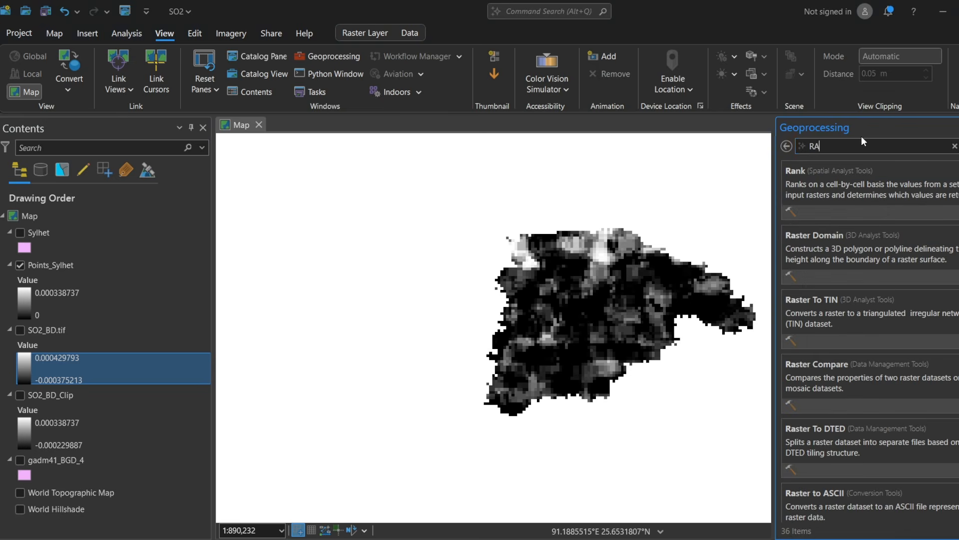
pyautogui.write('Spaty')
pyautogui.press('BackSpace')
pyautogui.write('ial Join')
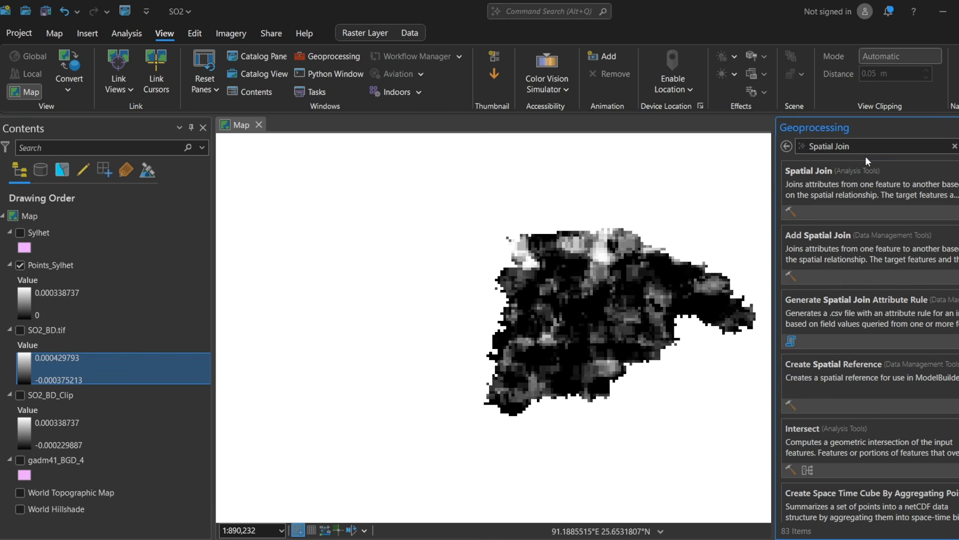
pyautogui.click(808, 185)
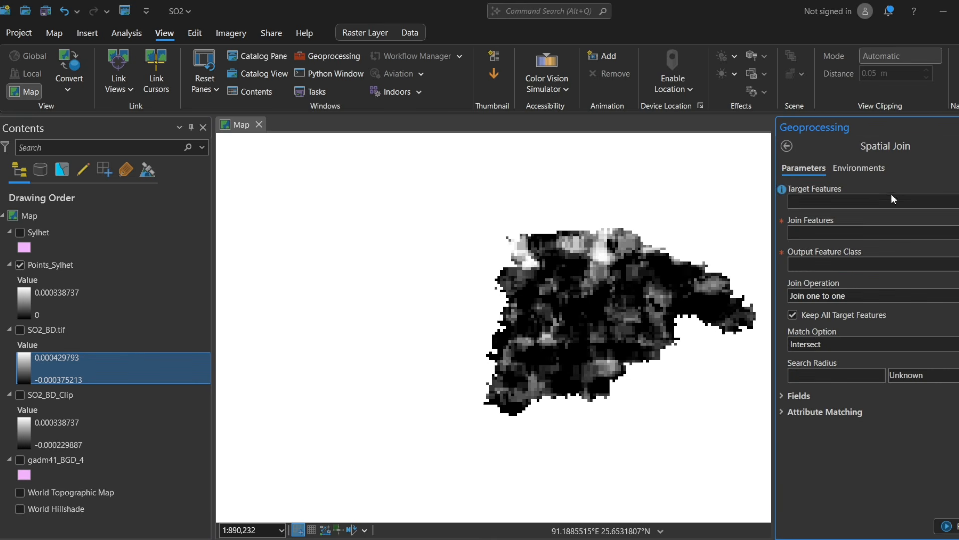
pyautogui.click(892, 201)
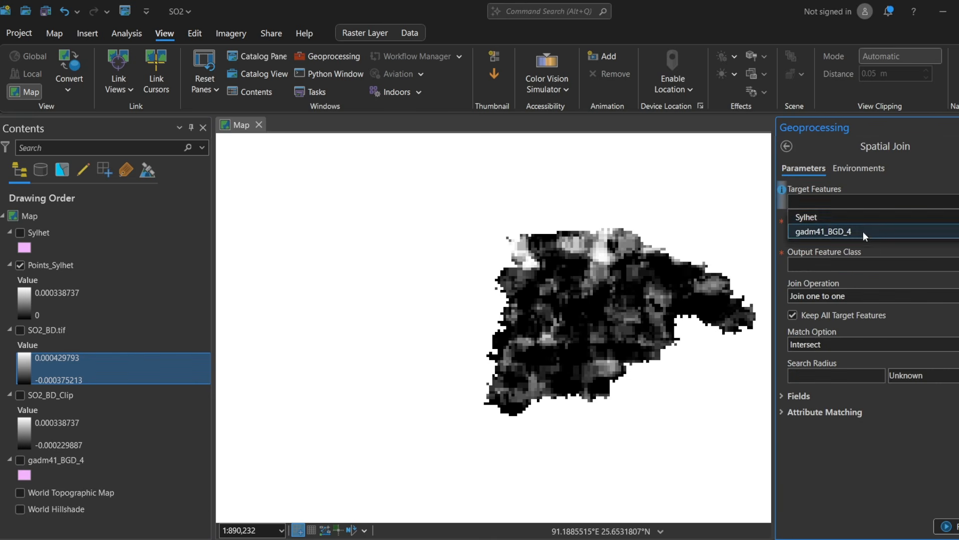
pyautogui.click(866, 219)
pyautogui.click(952, 234)
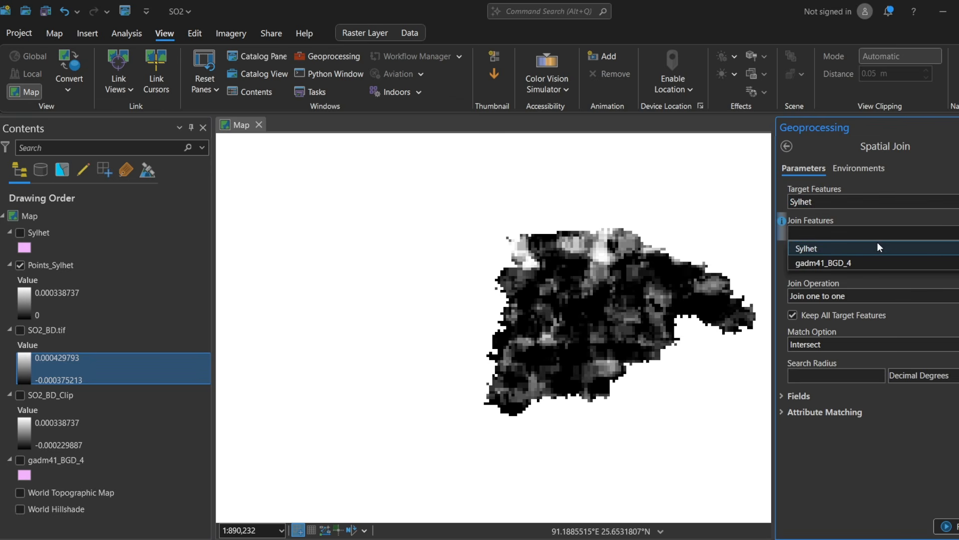
pyautogui.click(789, 150)
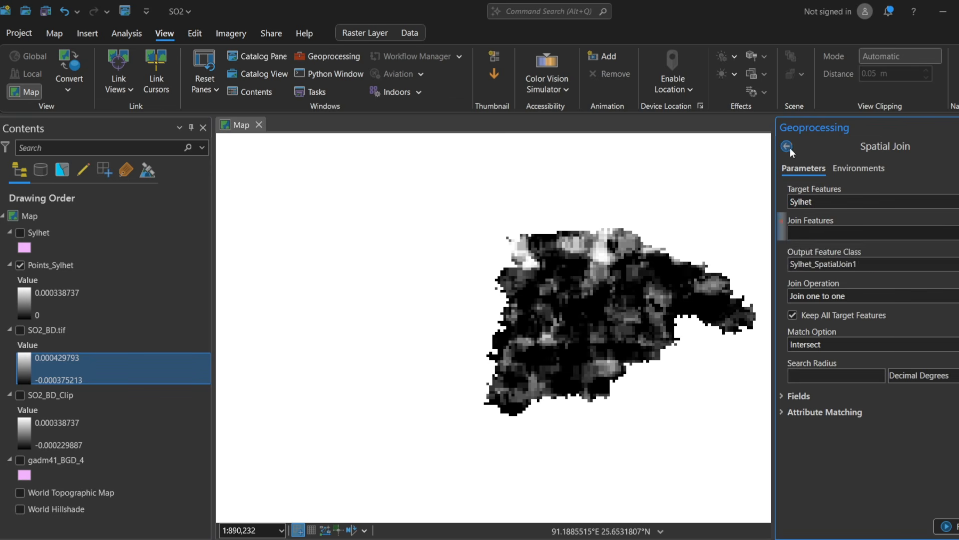
pyautogui.click(787, 146)
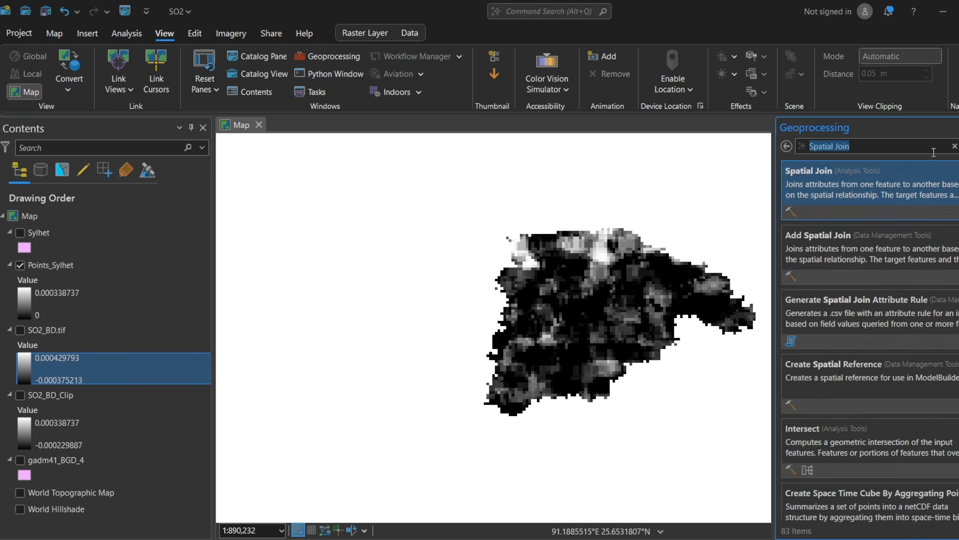
# Step: Find and open the Raster to Point tool, and set Points_Sylhet as the input raster with the Value field
pyautogui.write('Raster to point')
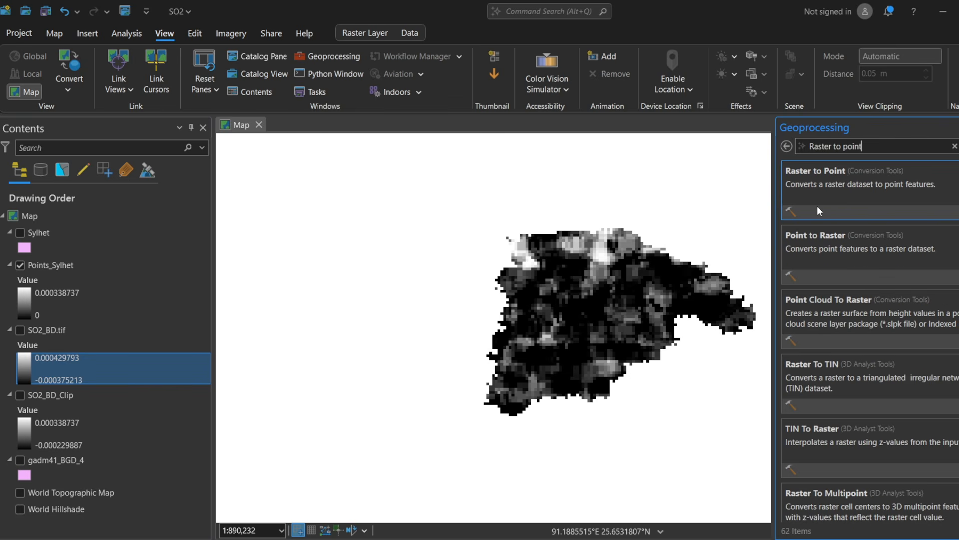
pyautogui.click(814, 192)
pyautogui.click(951, 202)
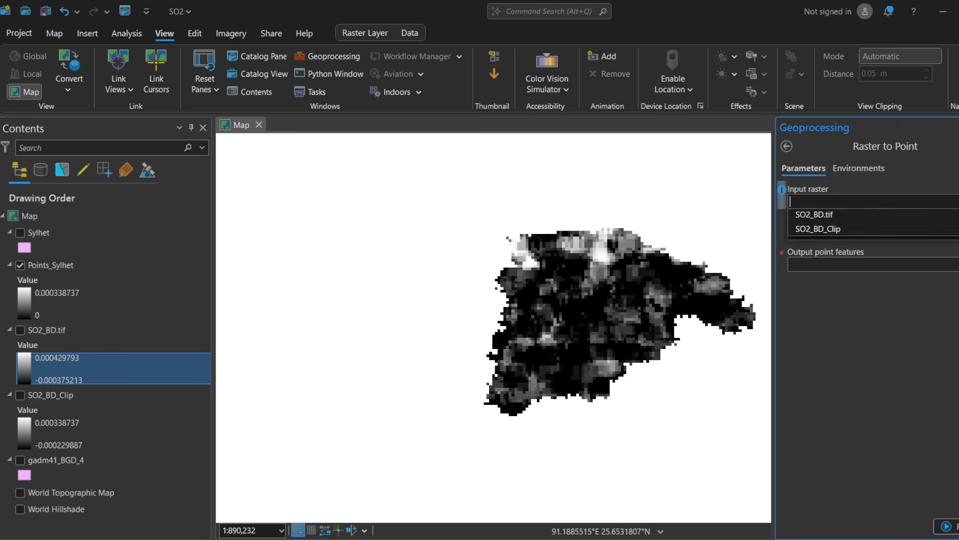
pyautogui.click(831, 218)
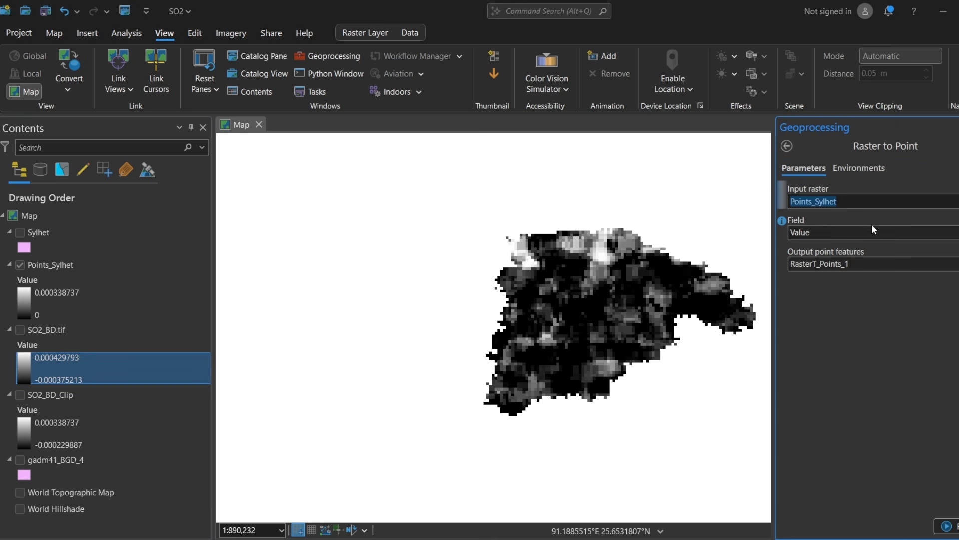
pyautogui.click(867, 235)
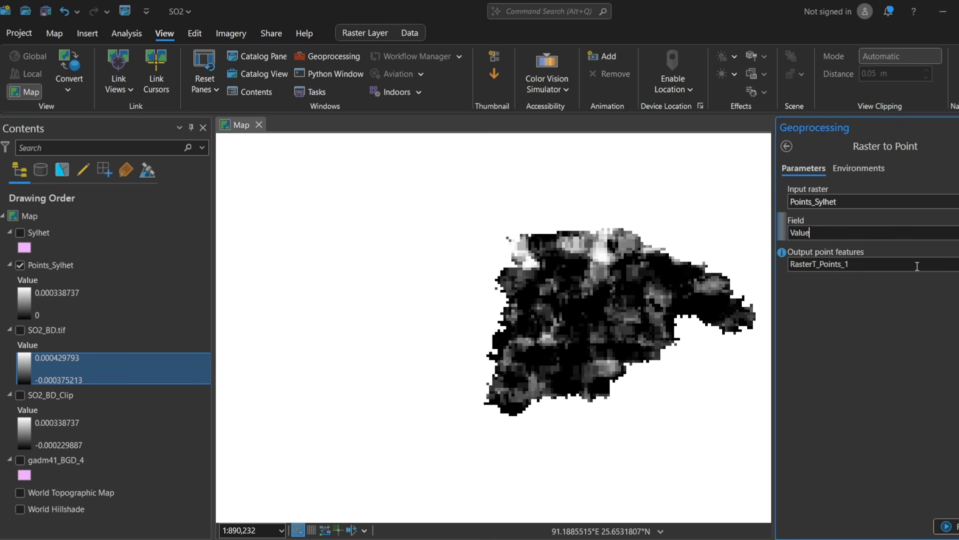
# Step: Name the output point features NEW_Points, run Raster to Point, and select the Points_Sylhet layer
pyautogui.click(940, 262)
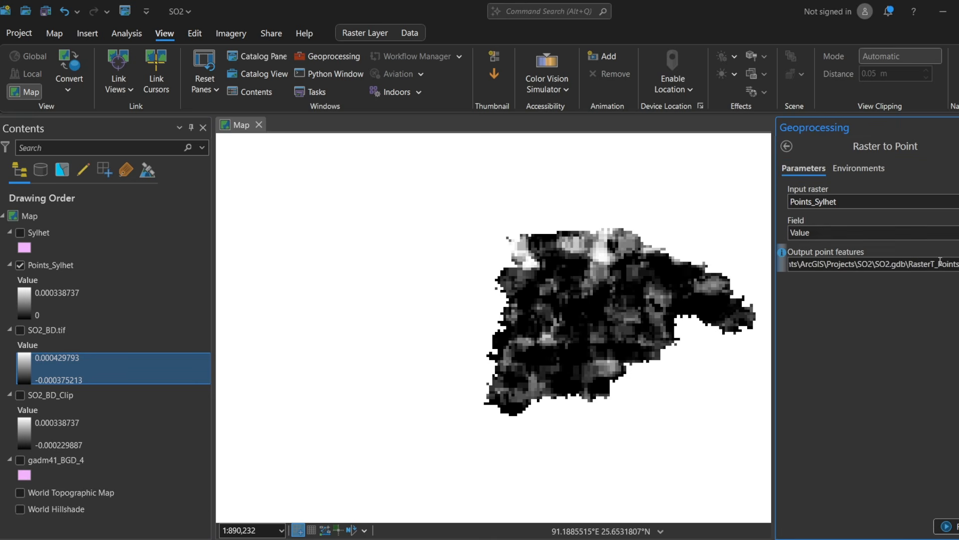
pyautogui.doubleClick(912, 266)
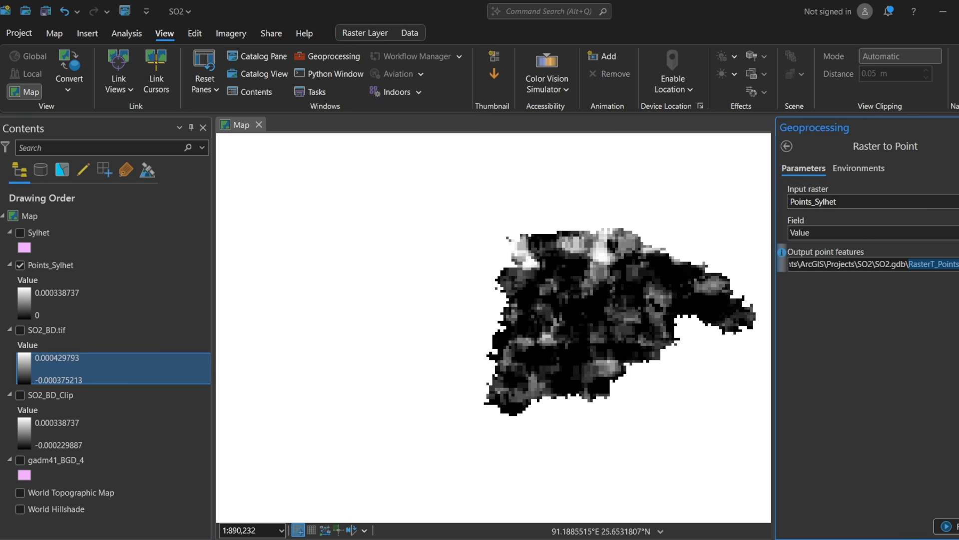
pyautogui.write('NEW')
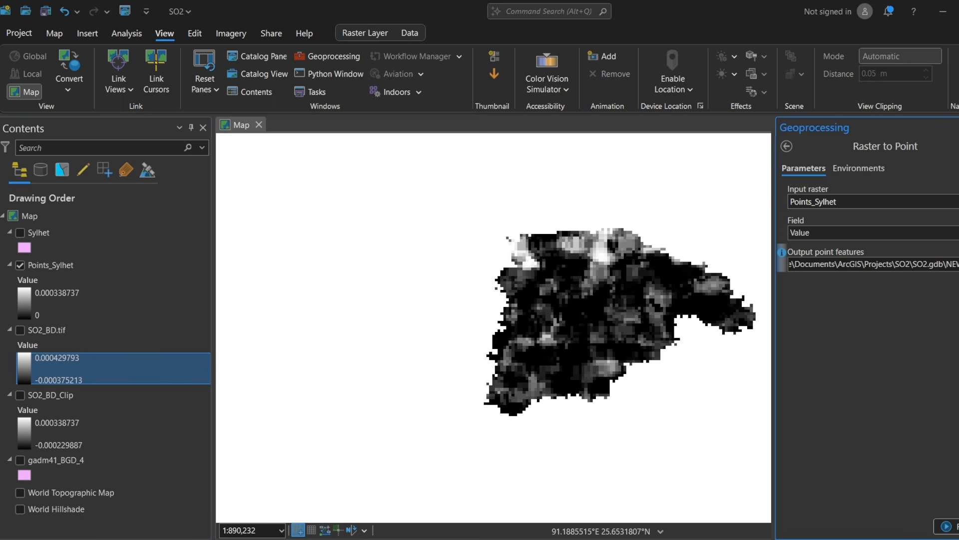
pyautogui.write('_Poin')
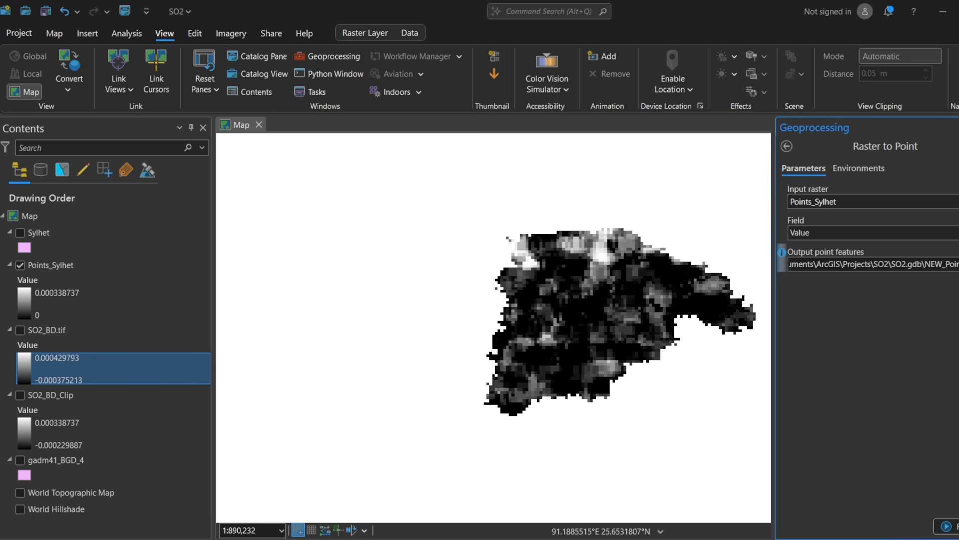
pyautogui.write('ts')
pyautogui.click(946, 526)
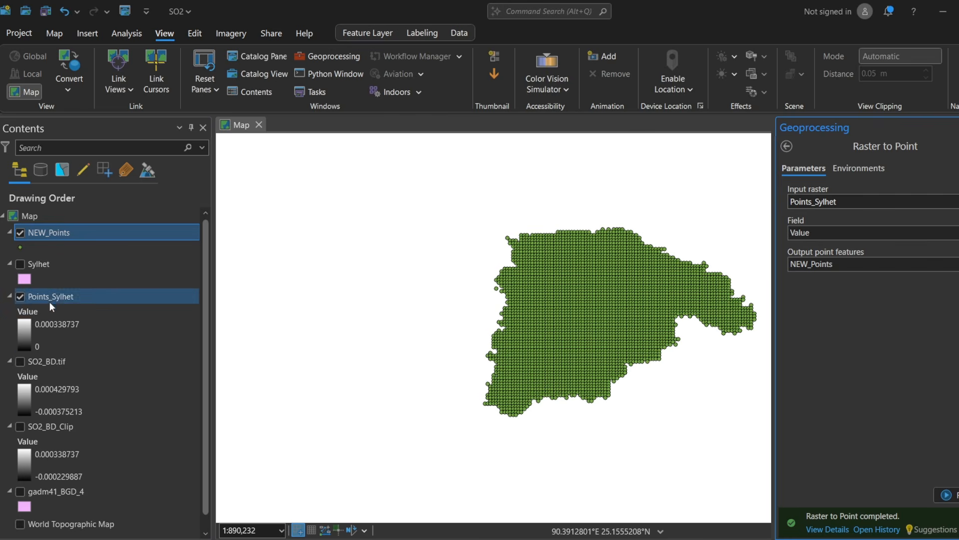
pyautogui.click(49, 295)
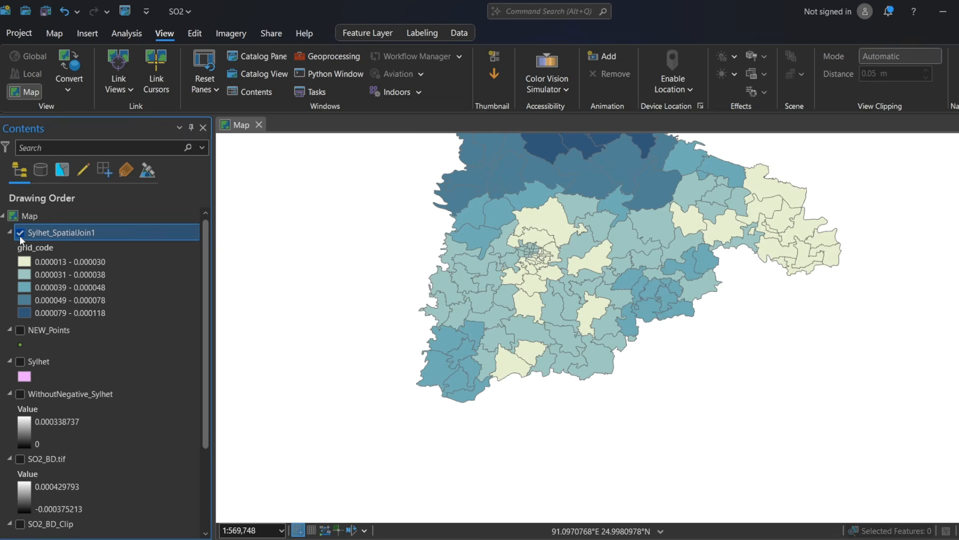
# Step: Hide the Sylhet_SpatialJoin1 layer, and search the geoprocessing tools for "Project" to open the Project tool
pyautogui.click(20, 234)
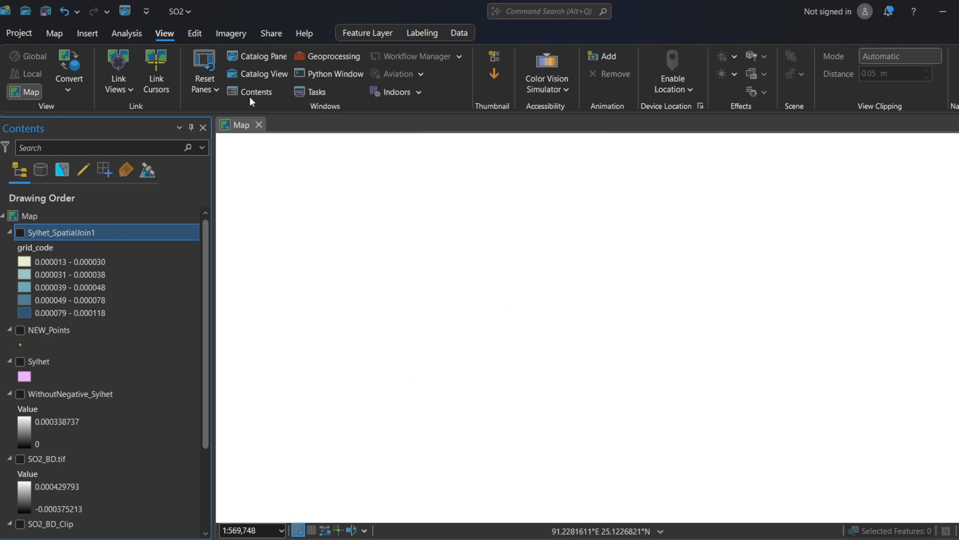
pyautogui.click(330, 58)
pyautogui.hotkey('ctrl', 'a')
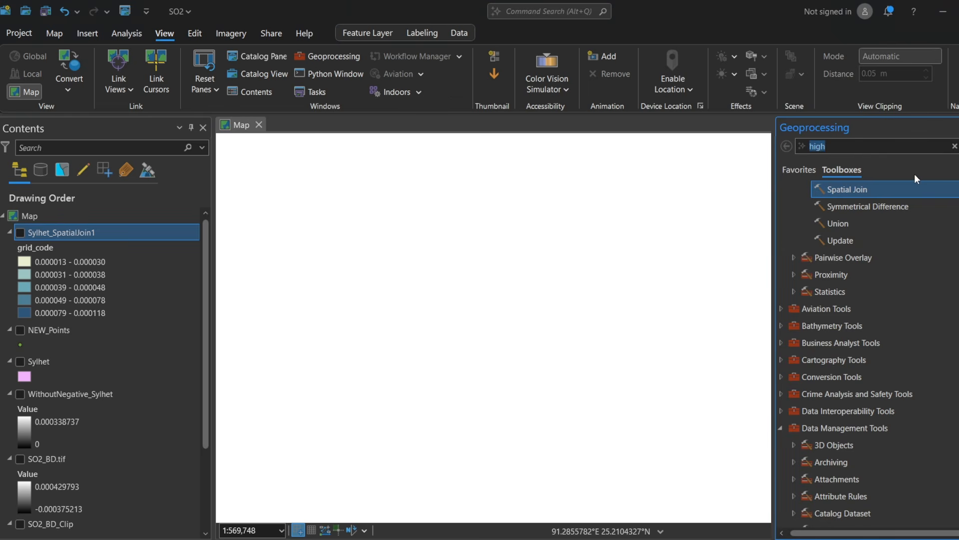
pyautogui.write('Project')
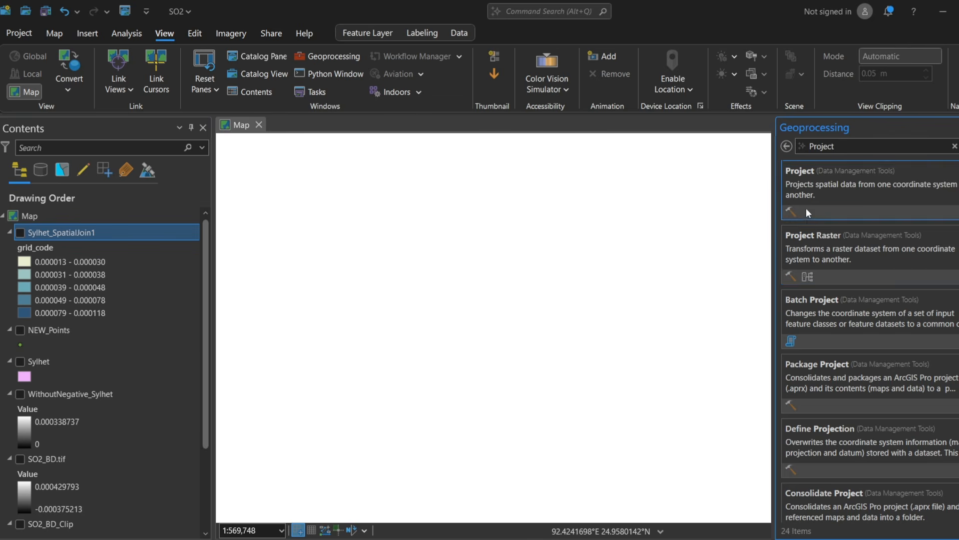
pyautogui.click(801, 186)
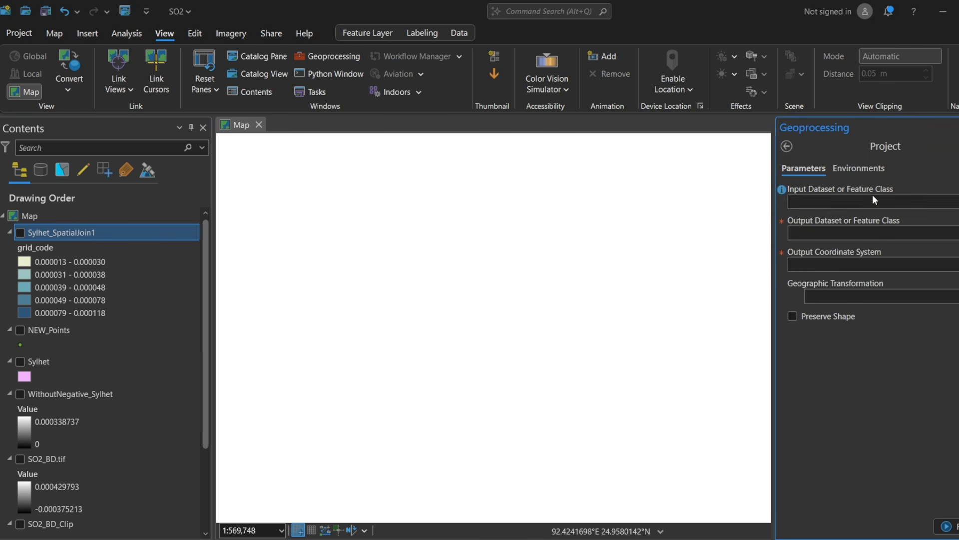
# Step: Project Sylhet_SpatialJoin1 to WGS 1984 UTM Zone 46N as Sylhet_SpatialJoin1_Project, and remove the unprojected Sylhet_SpatialJoin1 layer from the map
pyautogui.click(895, 201)
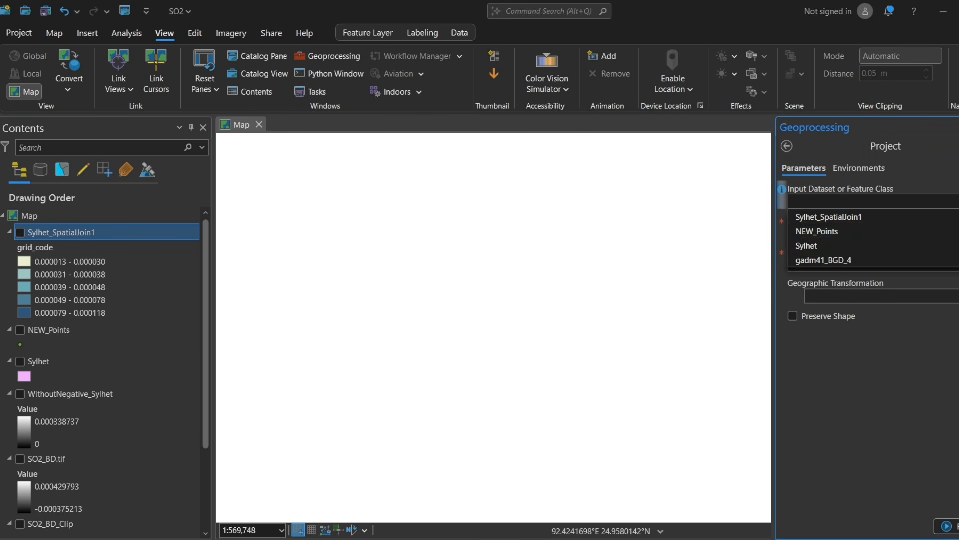
pyautogui.click(844, 218)
pyautogui.click(955, 280)
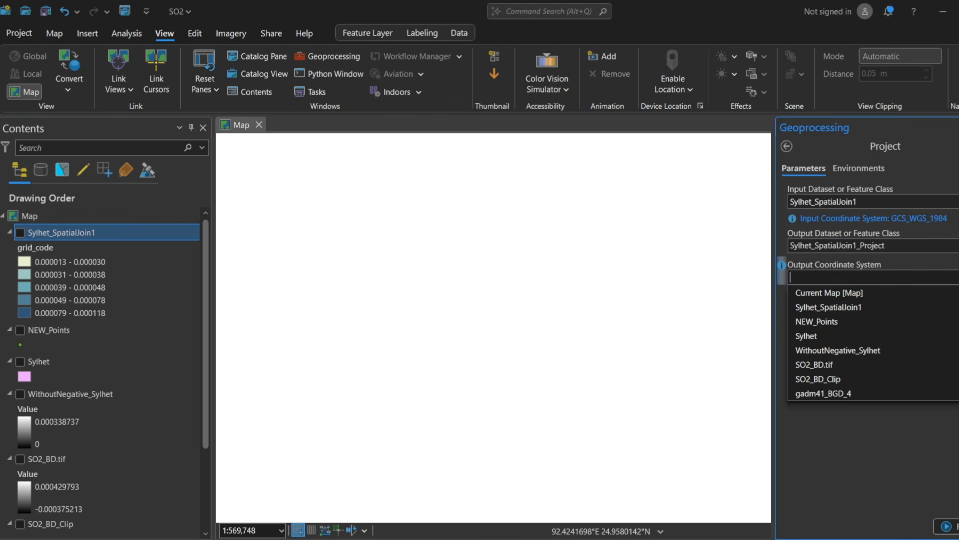
pyautogui.click(800, 291)
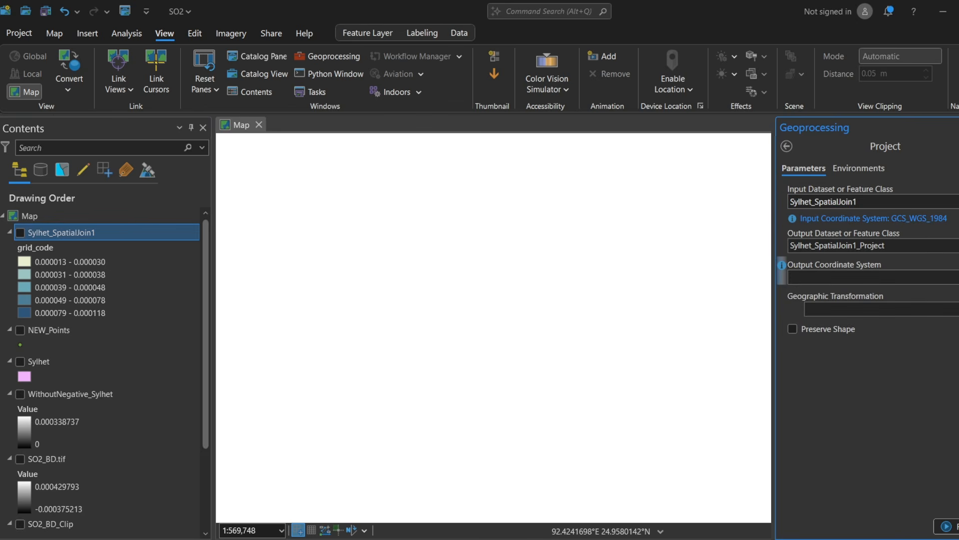
pyautogui.click(345, 259)
pyautogui.click(385, 290)
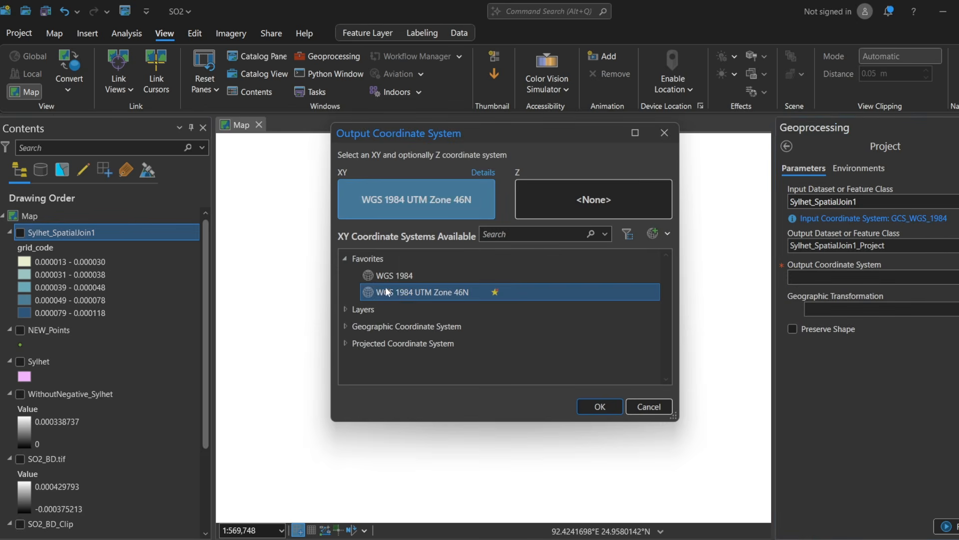
pyautogui.click(600, 407)
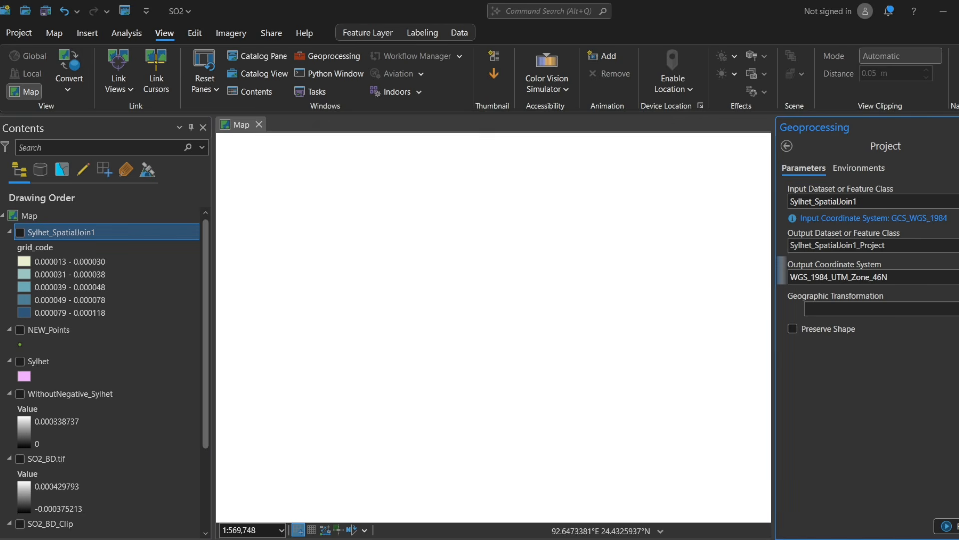
pyautogui.click(947, 525)
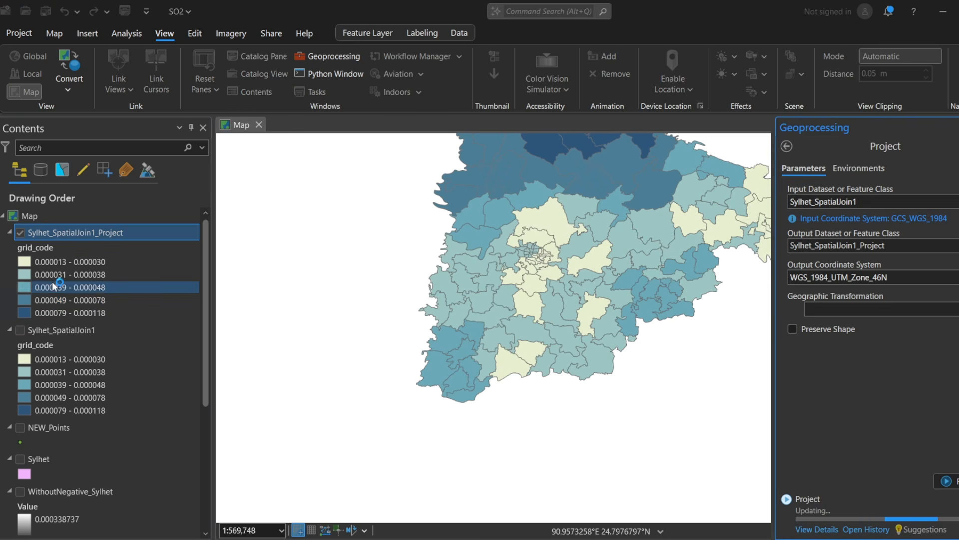
pyautogui.click(33, 332)
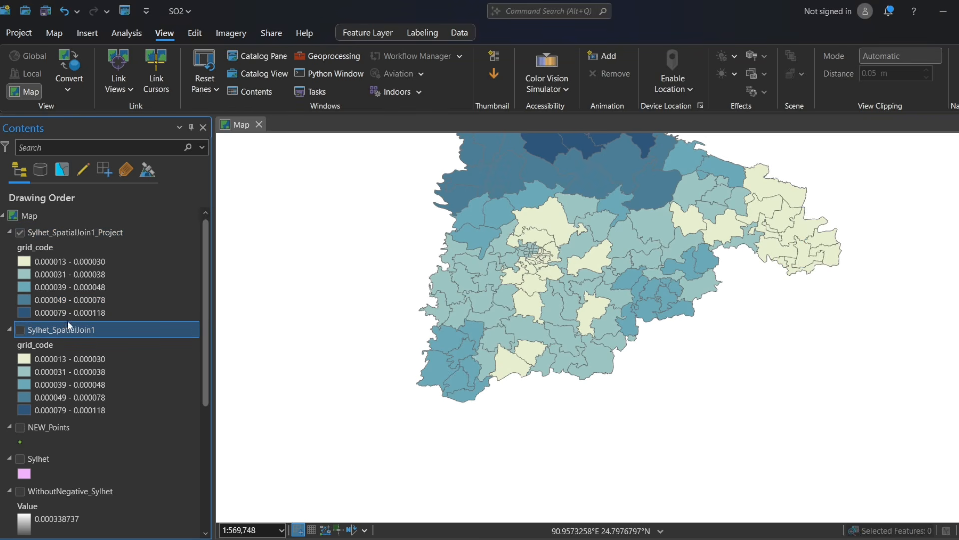
pyautogui.press('Delete')
# Step: Search the geoprocessing tools for "getis" and open High/Low Clustering (Getis-Ord General G)
pyautogui.click(326, 59)
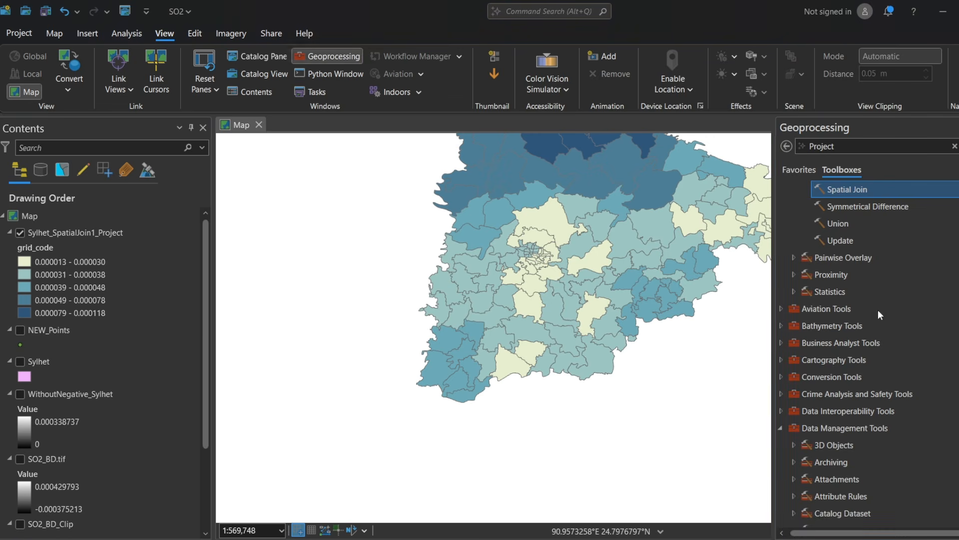
pyautogui.scroll(3, 834, 215)
pyautogui.scroll(1, 852, 283)
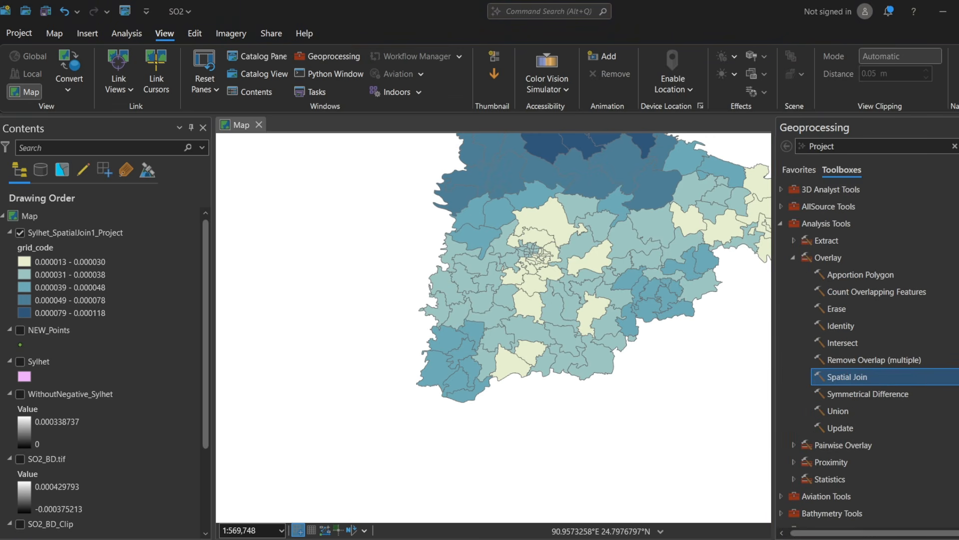
pyautogui.click(955, 146)
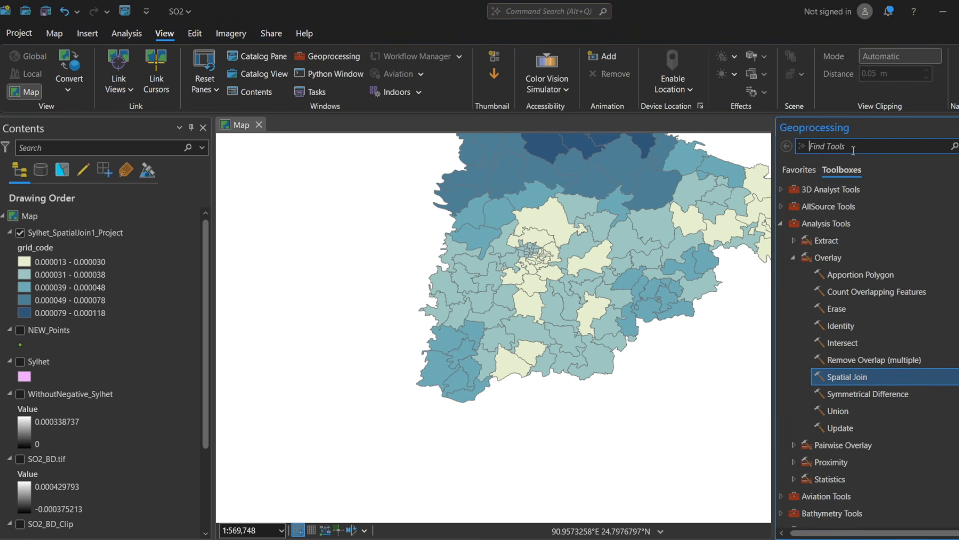
pyautogui.write('hi')
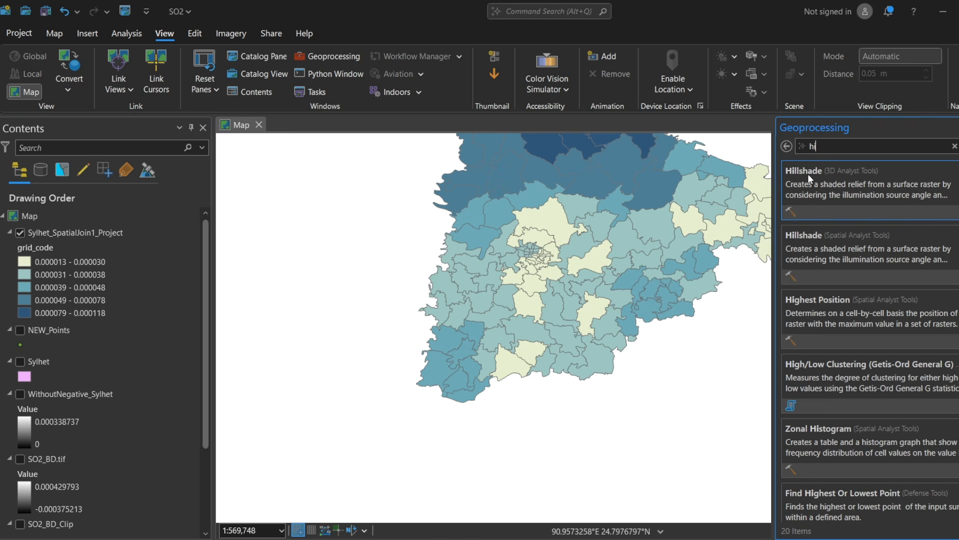
pyautogui.press('BackSpace')
pyautogui.press('BackSpace')
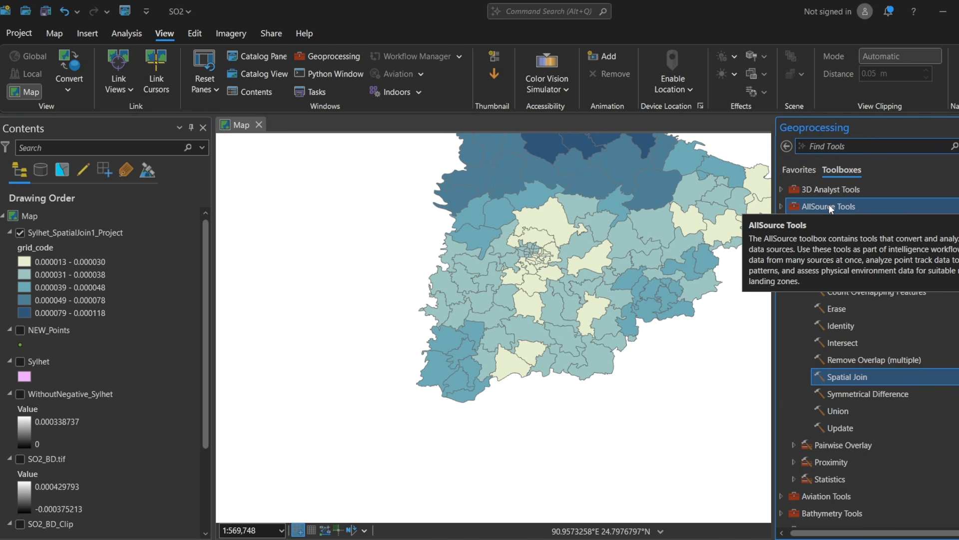
pyautogui.write('getis')
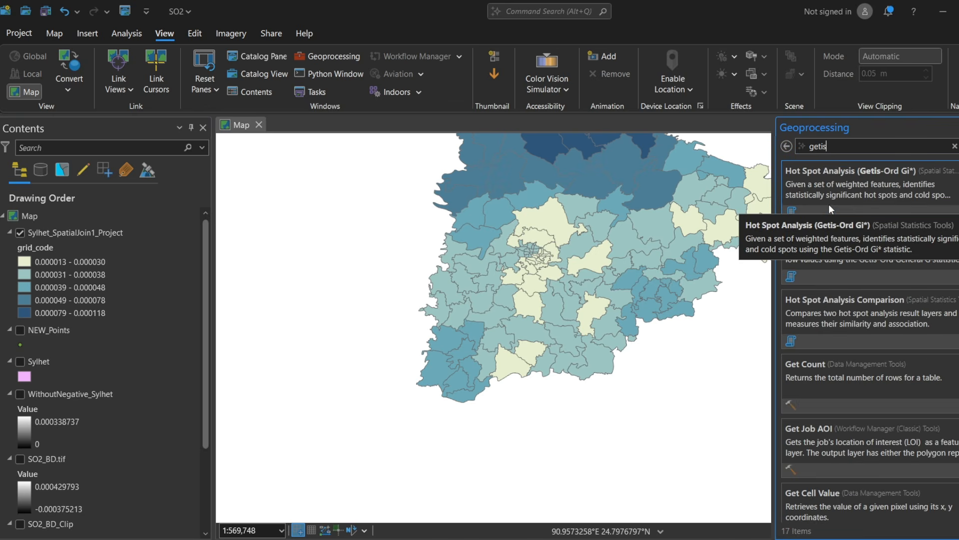
pyautogui.click(810, 255)
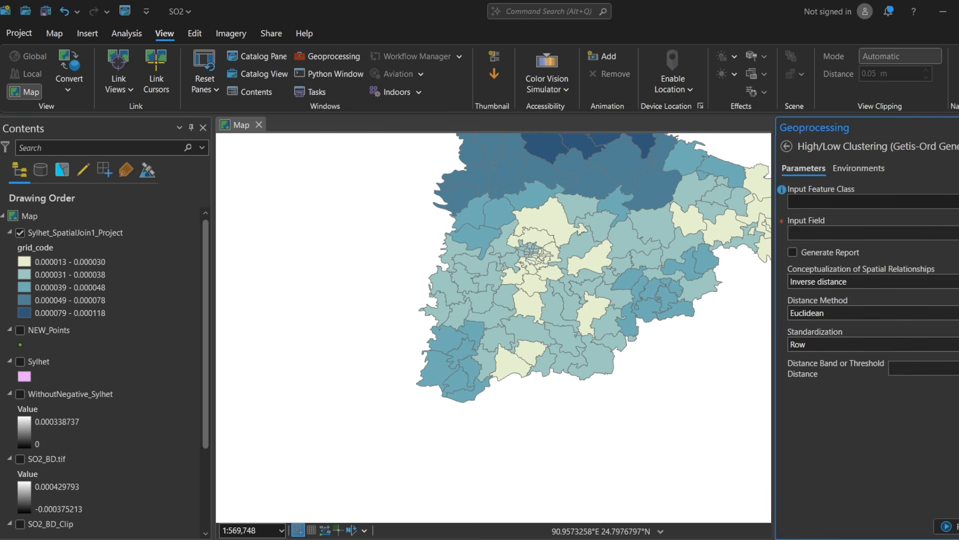
# Step: Run High/Low Clustering on the grid_code field of Sylhet_SpatialJoin1_Project with Generate Report enabled and Contiguity edges corners as the spatial relationship
pyautogui.click(819, 202)
pyautogui.click(842, 216)
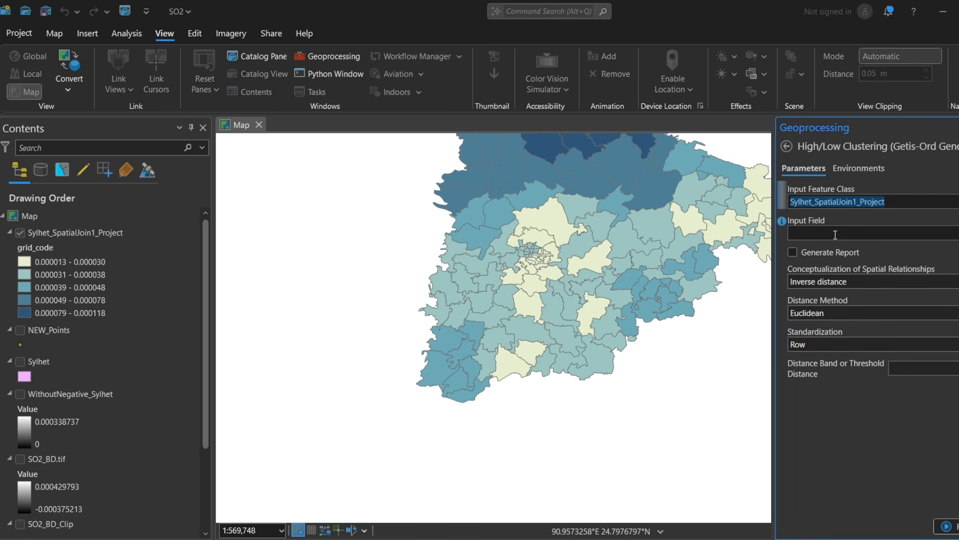
pyautogui.click(859, 233)
pyautogui.click(829, 290)
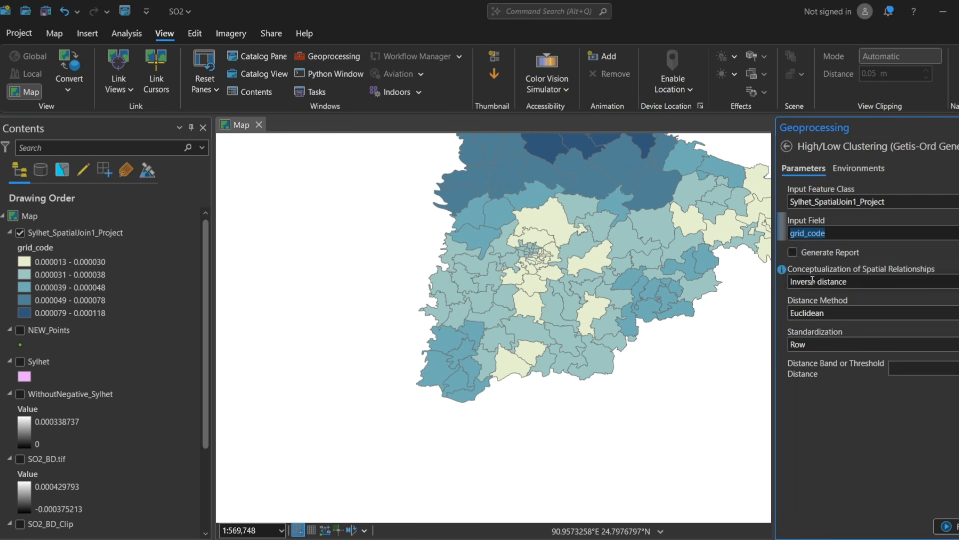
pyautogui.click(792, 252)
pyautogui.click(797, 281)
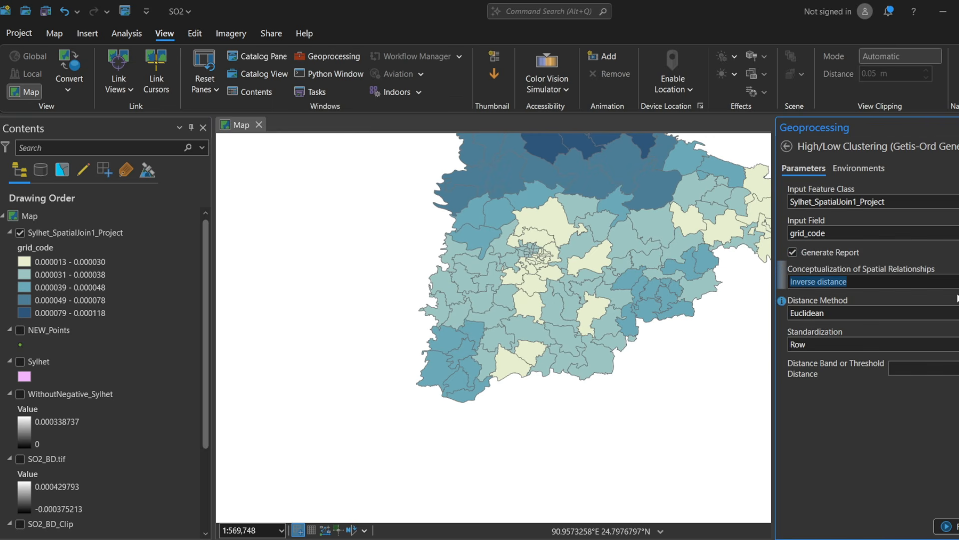
pyautogui.click(834, 383)
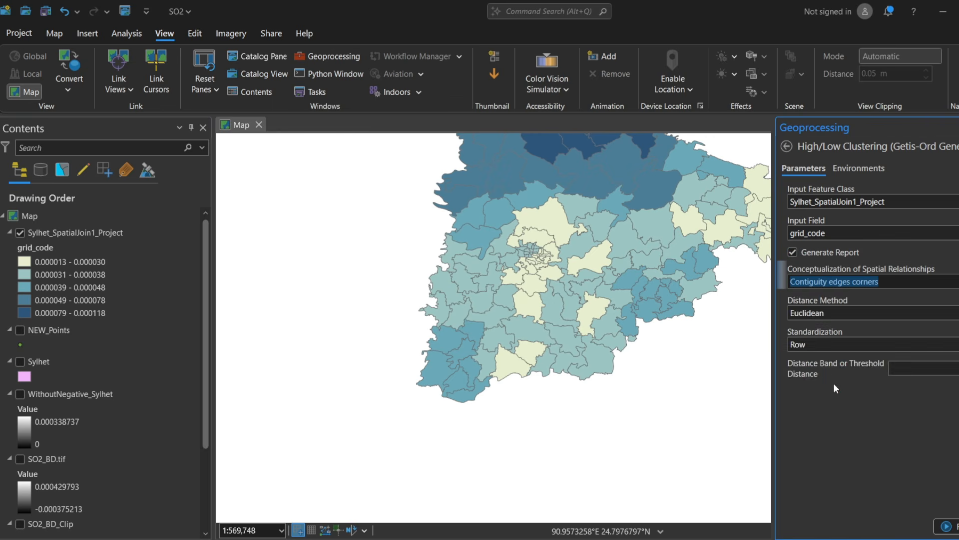
pyautogui.click(946, 526)
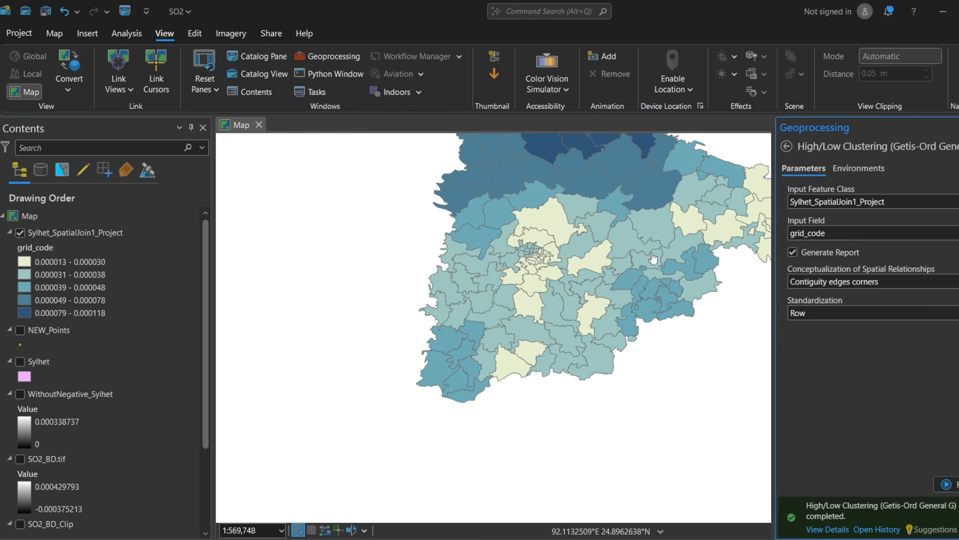
# Step: Open the High-Low Clustering HTML report from the tool's messages and review its chart, General G summary and dataset information
pyautogui.scroll(-2, 650, 254)
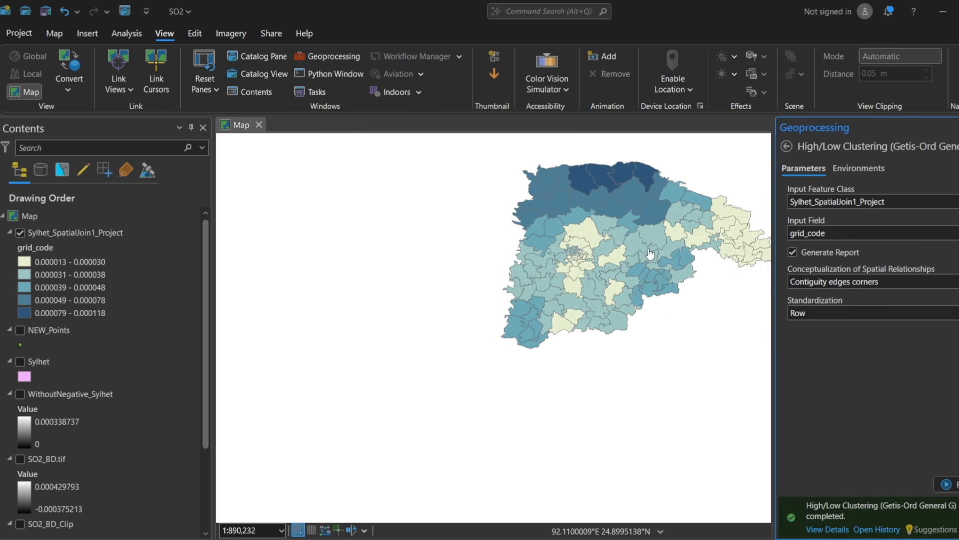
pyautogui.click(815, 530)
pyautogui.scroll(-5, 610, 324)
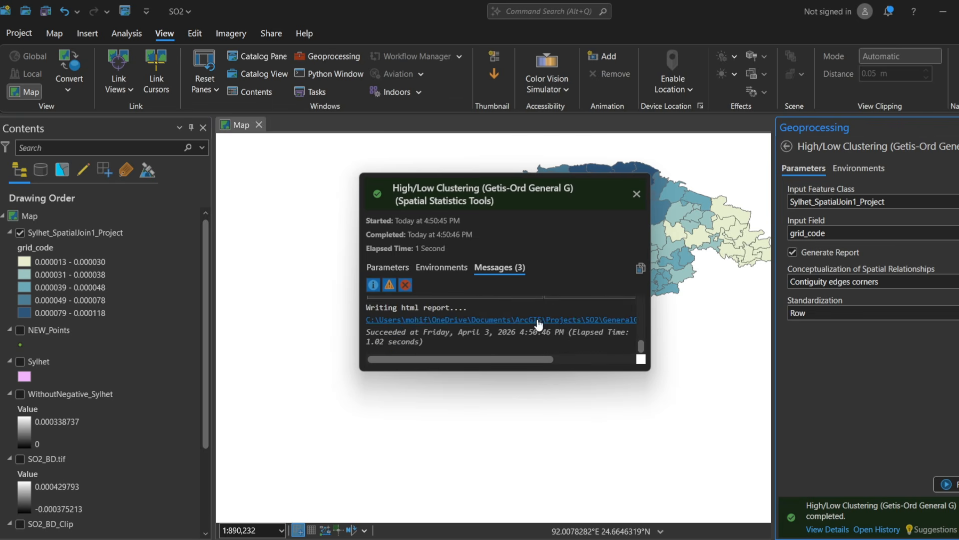
pyautogui.click(538, 319)
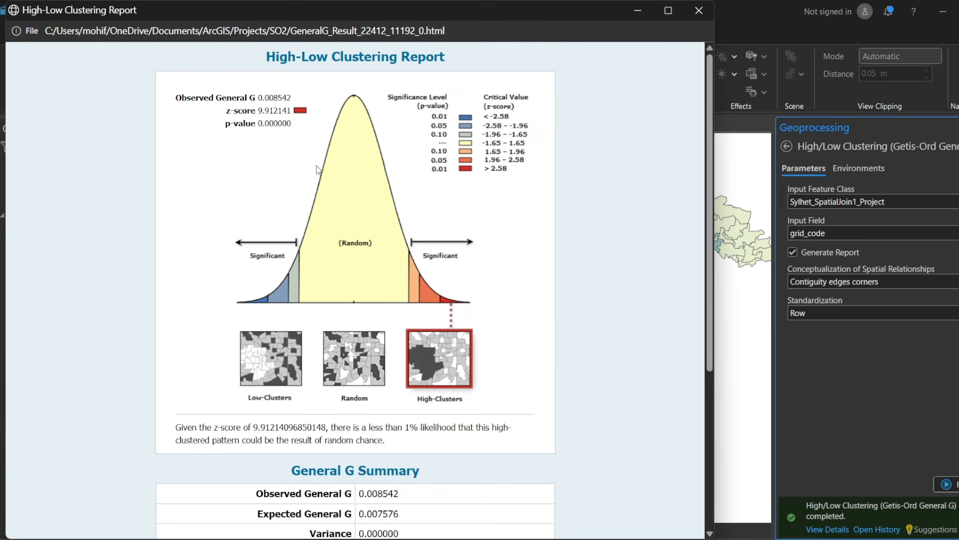
pyautogui.scroll(-3, 315, 174)
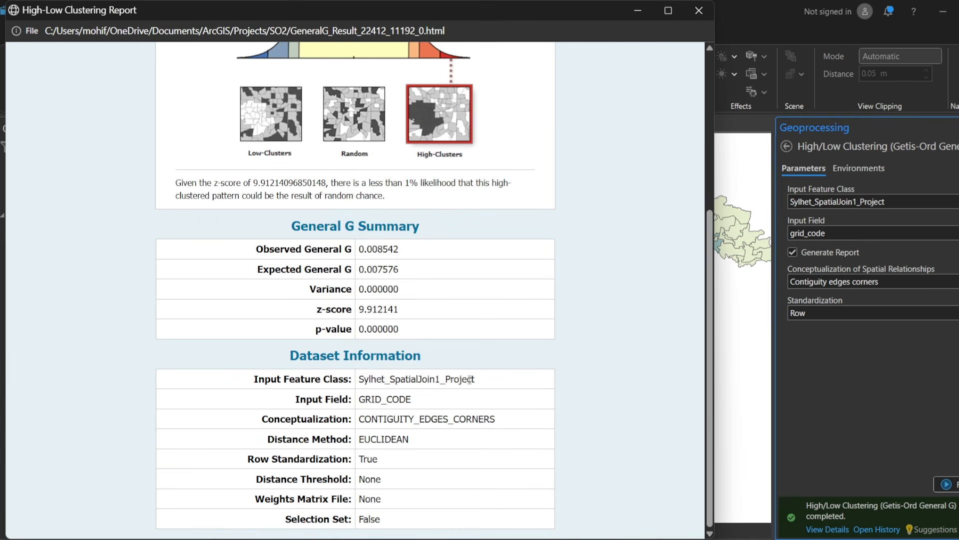
pyautogui.scroll(5, 398, 439)
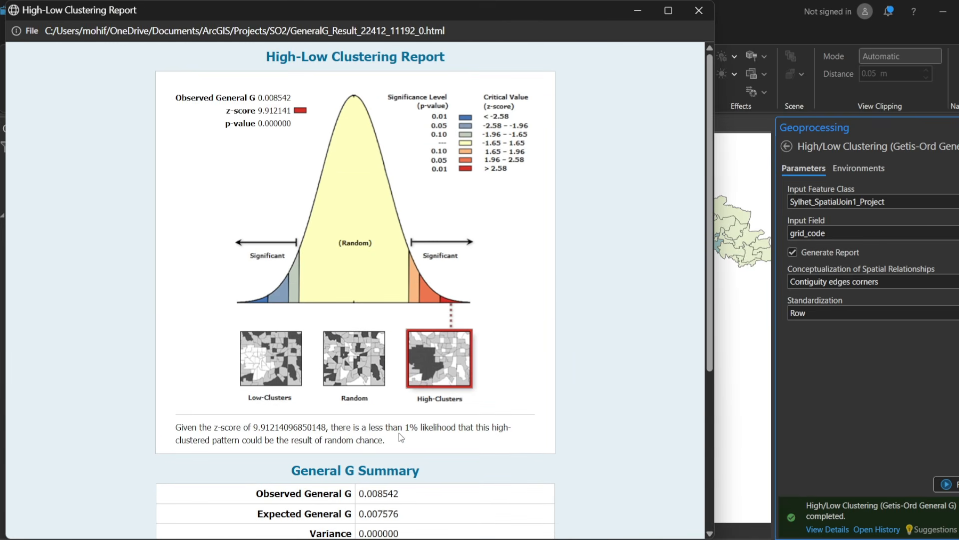
pyautogui.scroll(-1, 306, 334)
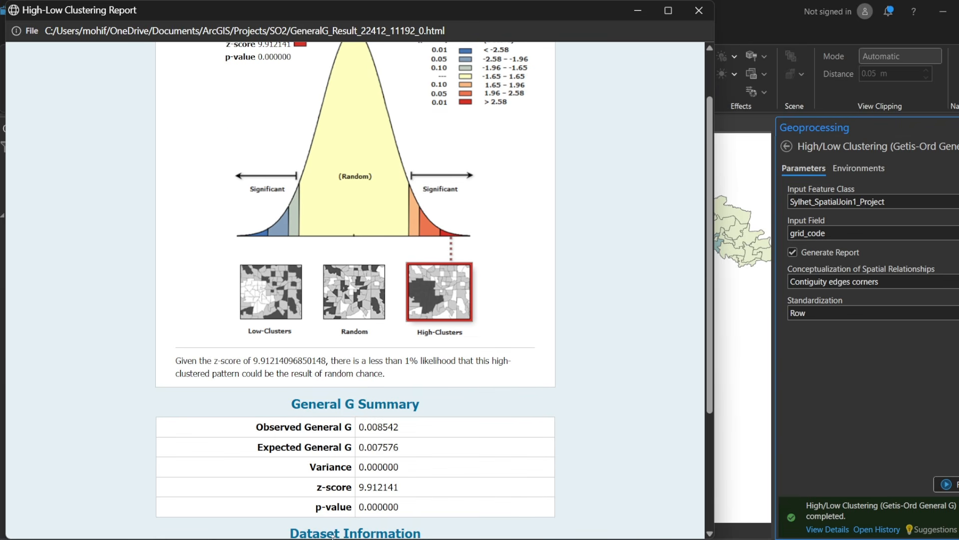
# Step: Review the clustering report's likelihood statement, General G summary and dataset information, and close the report
pyautogui.moveTo(176, 359); pyautogui.dragTo(434, 440)
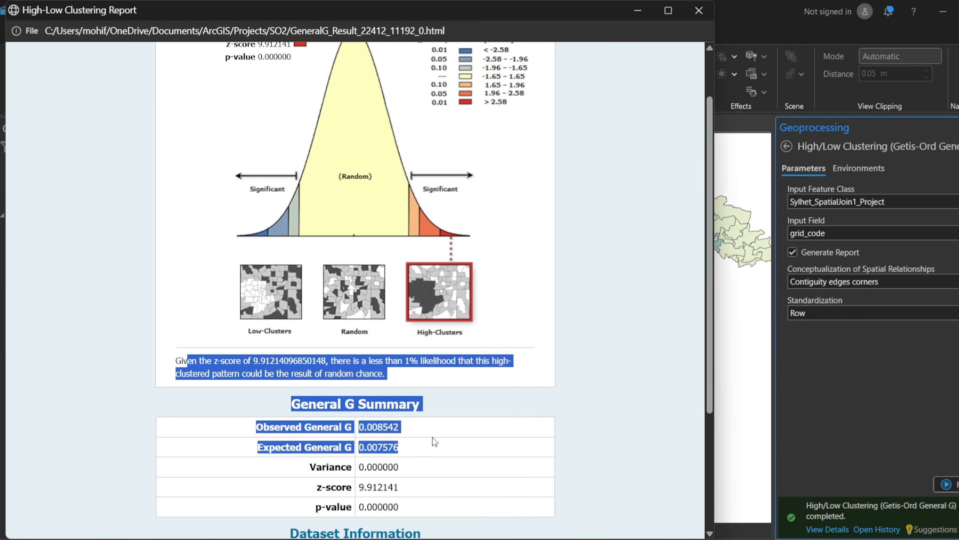
pyautogui.click(321, 439)
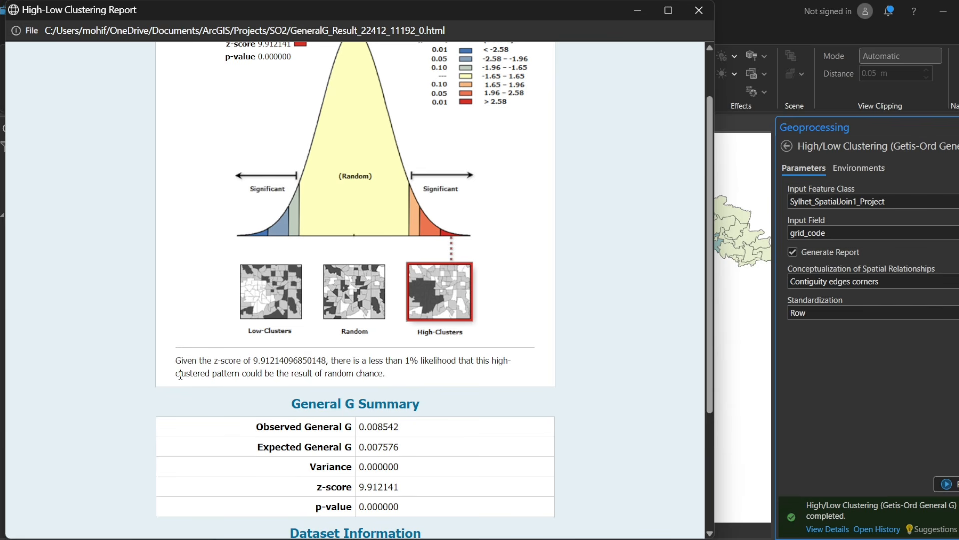
pyautogui.scroll(-1, 232, 421)
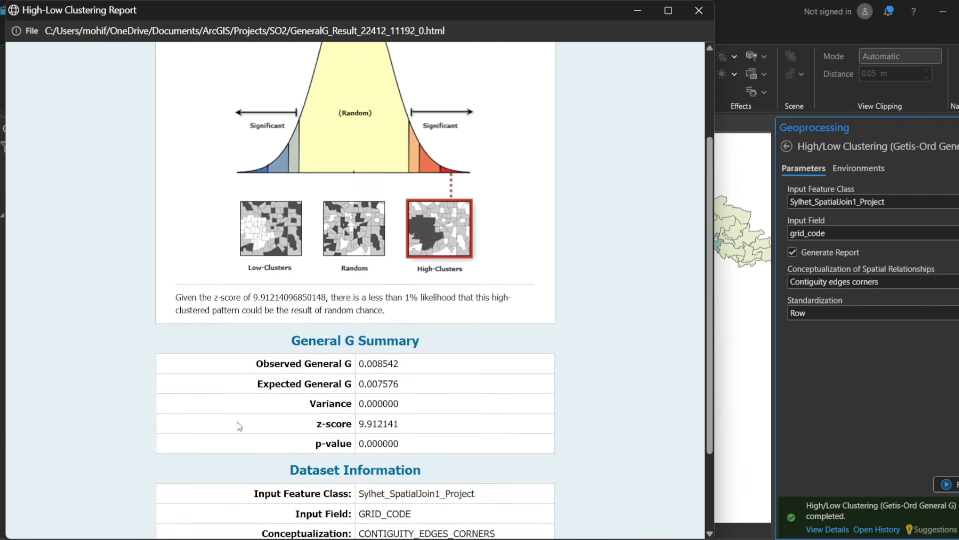
pyautogui.scroll(-1, 242, 425)
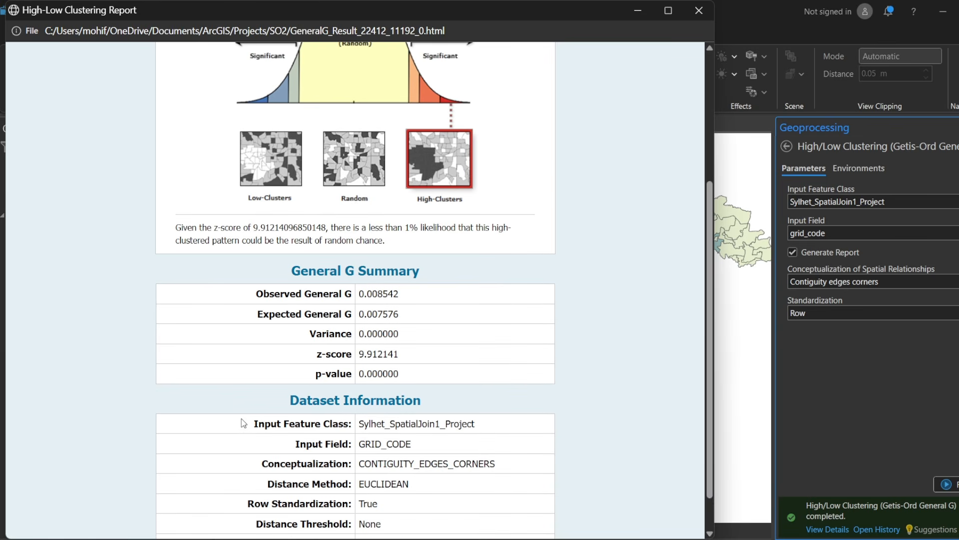
pyautogui.scroll(-1, 284, 425)
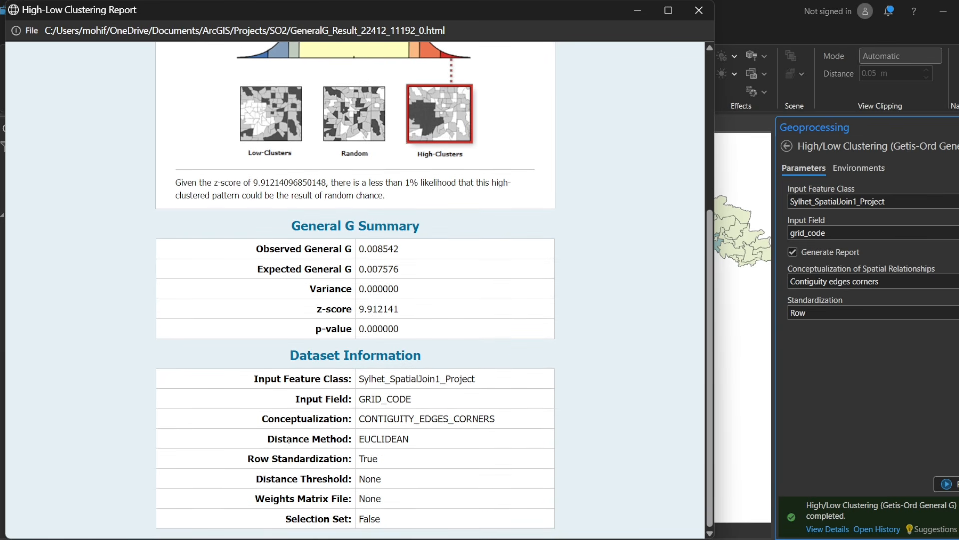
pyautogui.scroll(4, 330, 416)
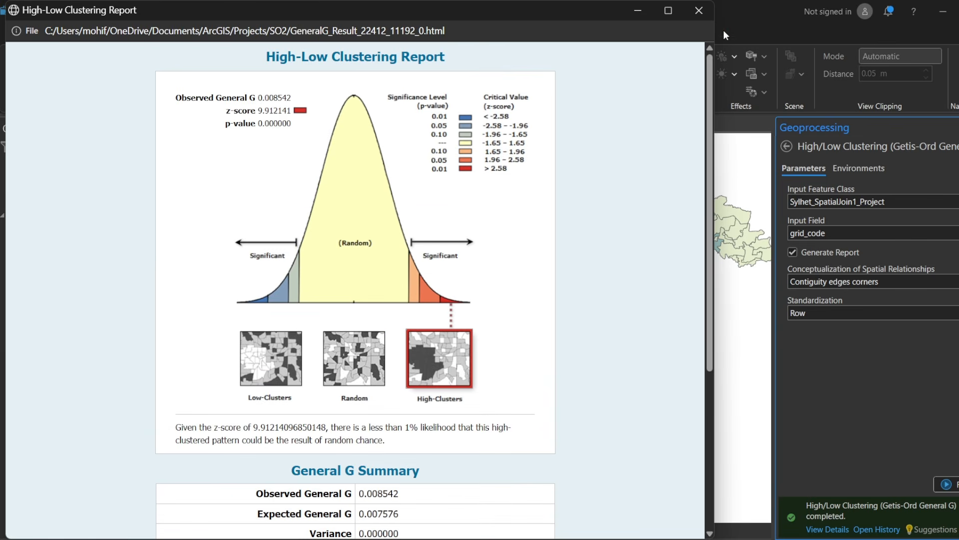
pyautogui.click(700, 14)
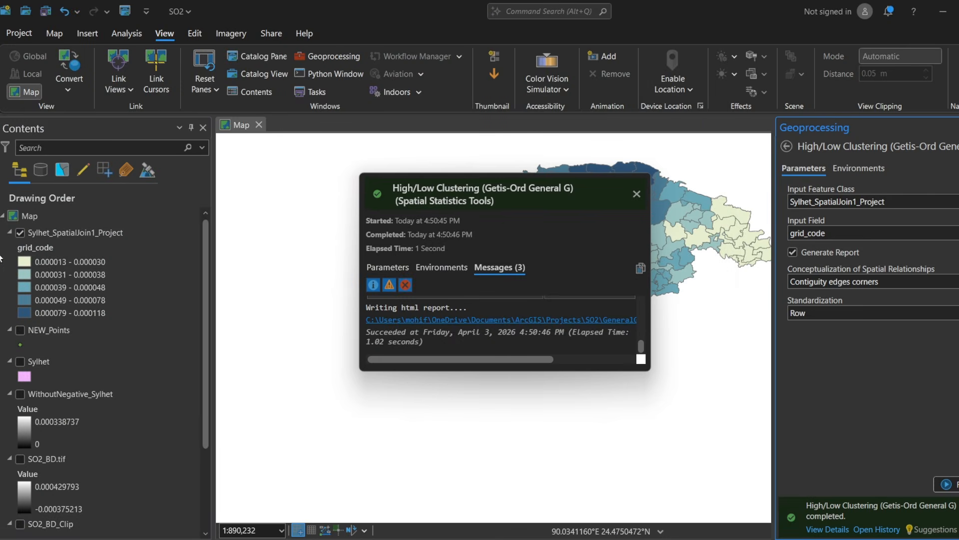
# Step: Check the parameters recorded in the High/Low Clustering run details, and close the details window
pyautogui.moveTo(631, 182); pyautogui.dragTo(629, 208)
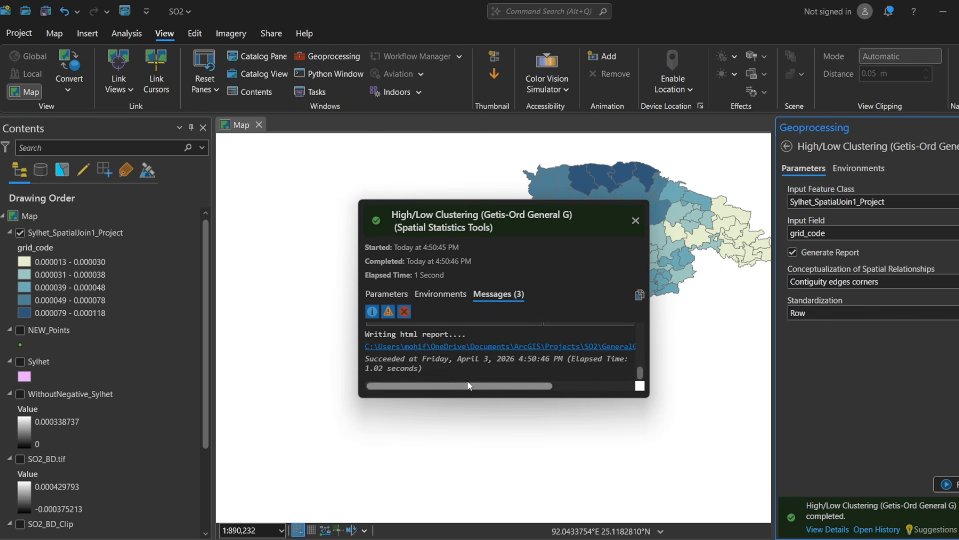
pyautogui.moveTo(533, 227); pyautogui.dragTo(516, 244)
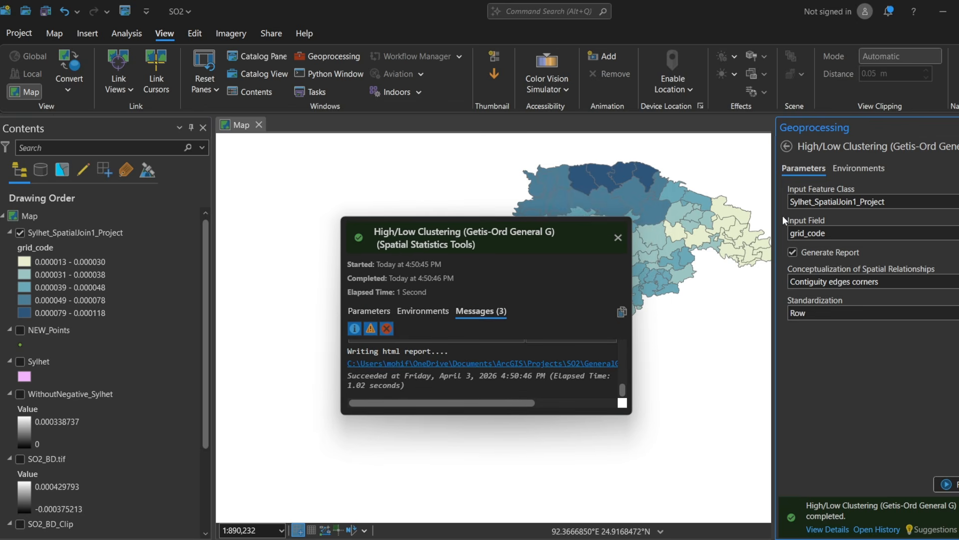
pyautogui.click(852, 167)
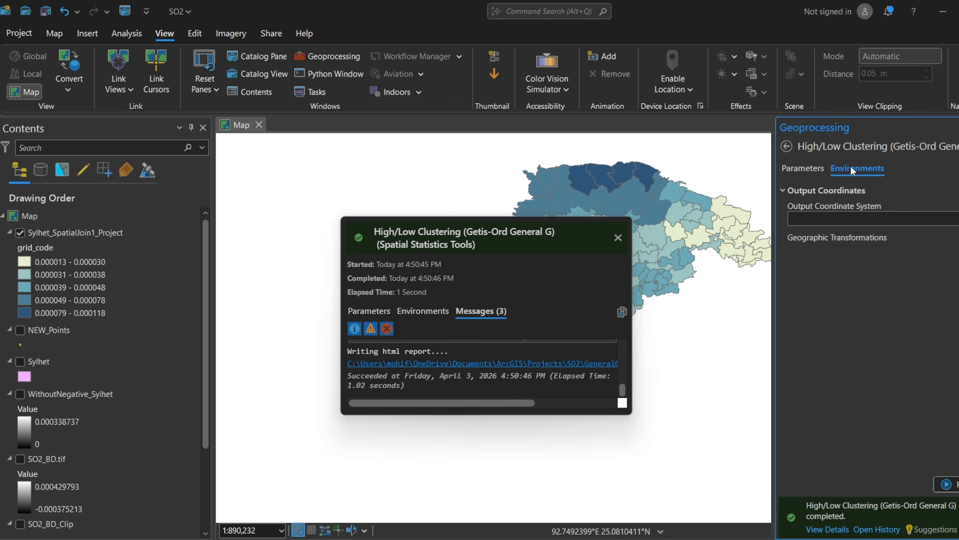
pyautogui.click(796, 165)
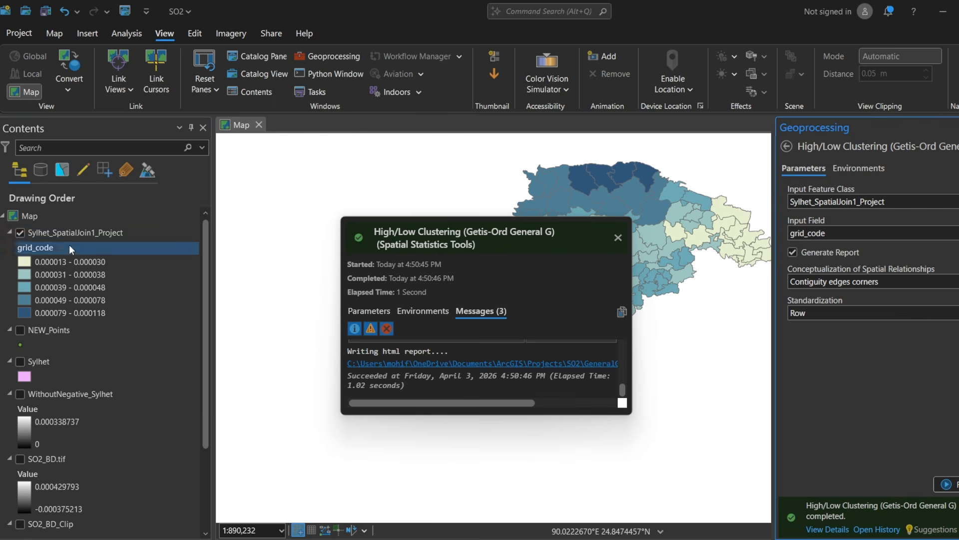
pyautogui.click(369, 311)
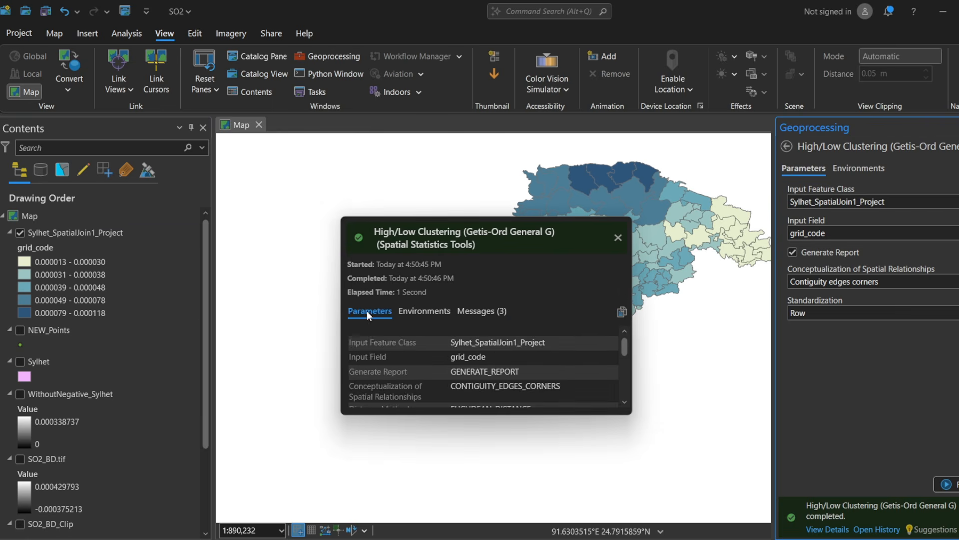
pyautogui.scroll(-4, 578, 360)
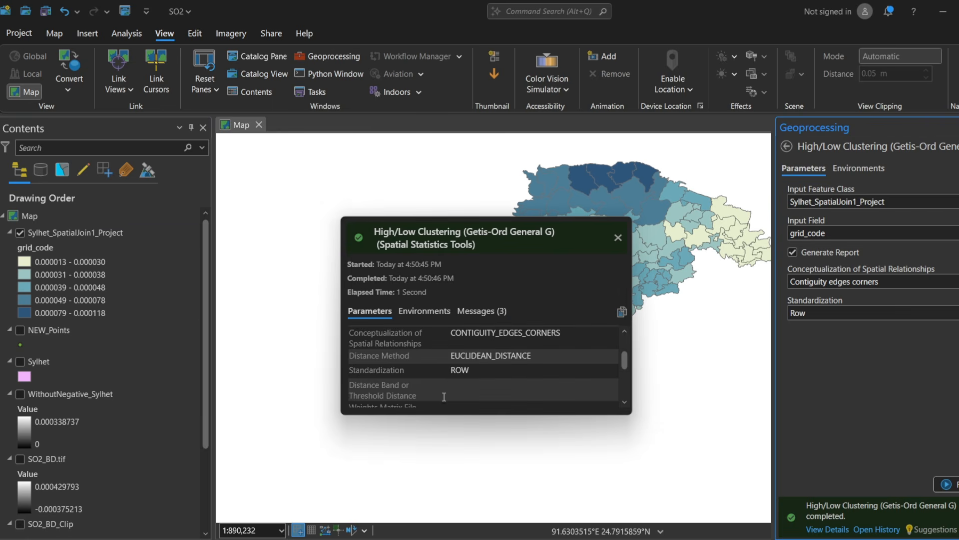
pyautogui.click(618, 238)
# Step: Examine the grid_code pattern of Sylhet_SpatialJoin1_Project across the map and review the layer list
pyautogui.scroll(2, 690, 240)
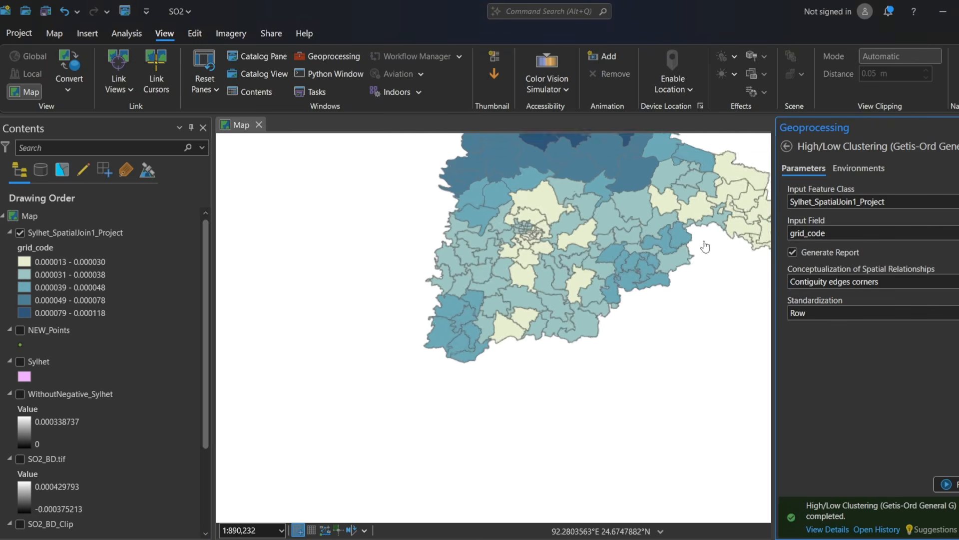
pyautogui.moveTo(679, 229); pyautogui.dragTo(665, 338)
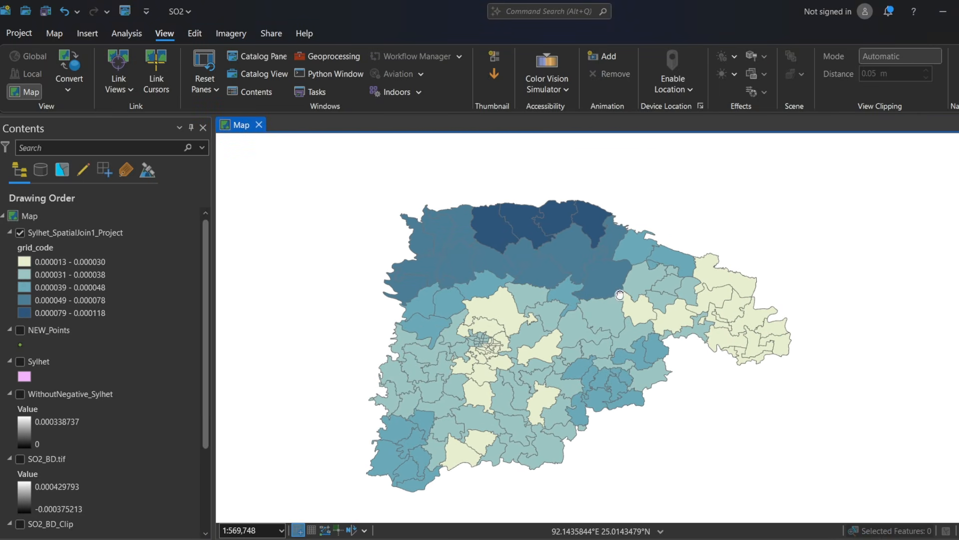
pyautogui.rightClick(47, 232)
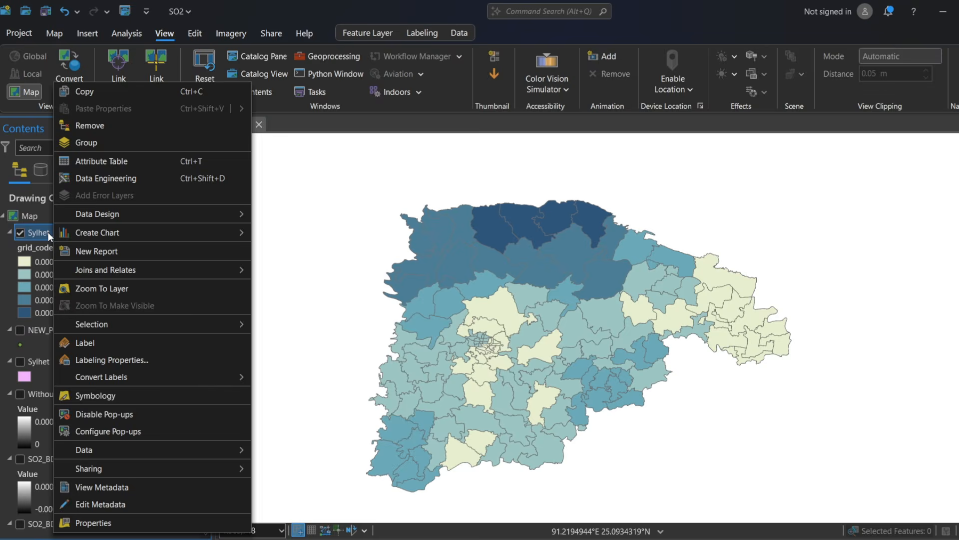
pyautogui.click(381, 209)
pyautogui.scroll(-5, 400, 205)
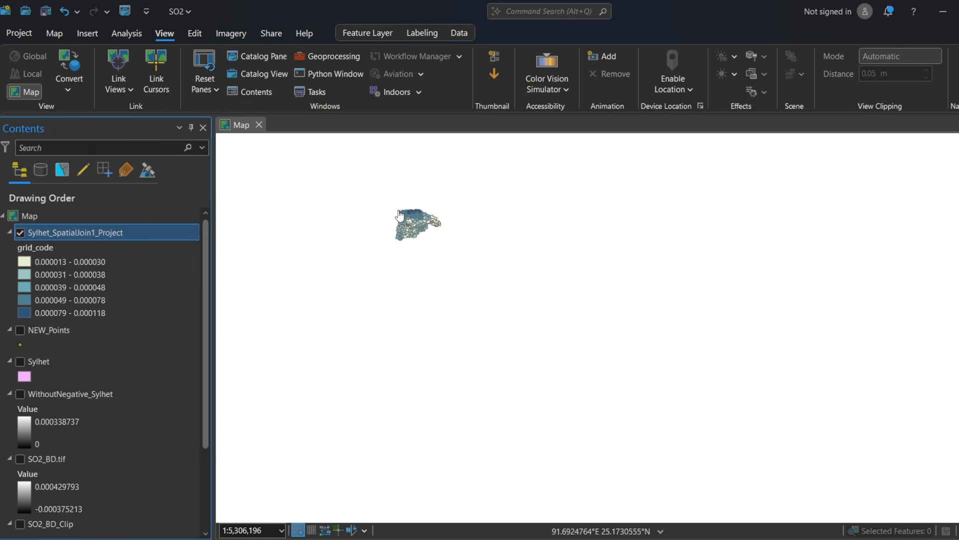
pyautogui.moveTo(406, 207); pyautogui.dragTo(473, 343)
pyautogui.scroll(5, 474, 342)
pyautogui.scroll(-4, 471, 354)
pyautogui.scroll(2, 479, 387)
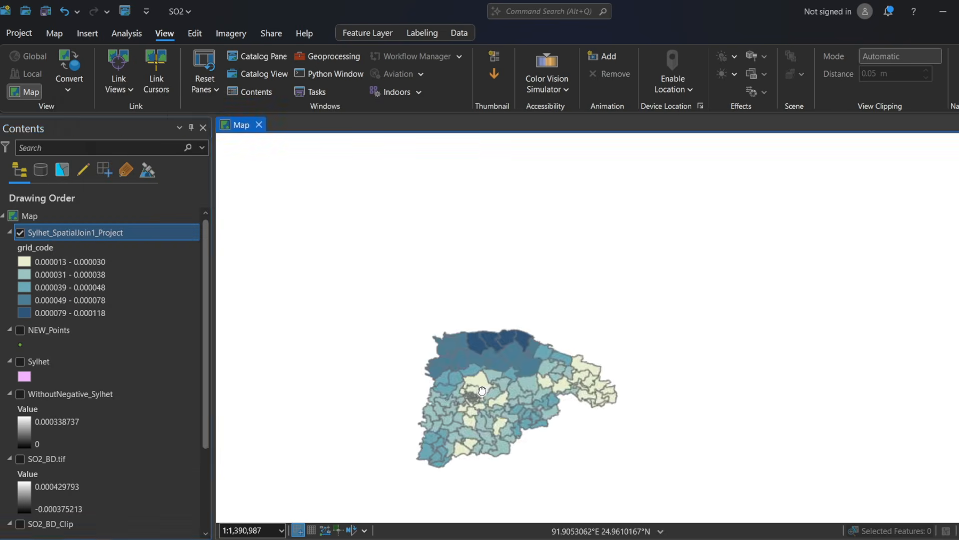
pyautogui.scroll(1, 479, 387)
pyautogui.scroll(-3, 125, 303)
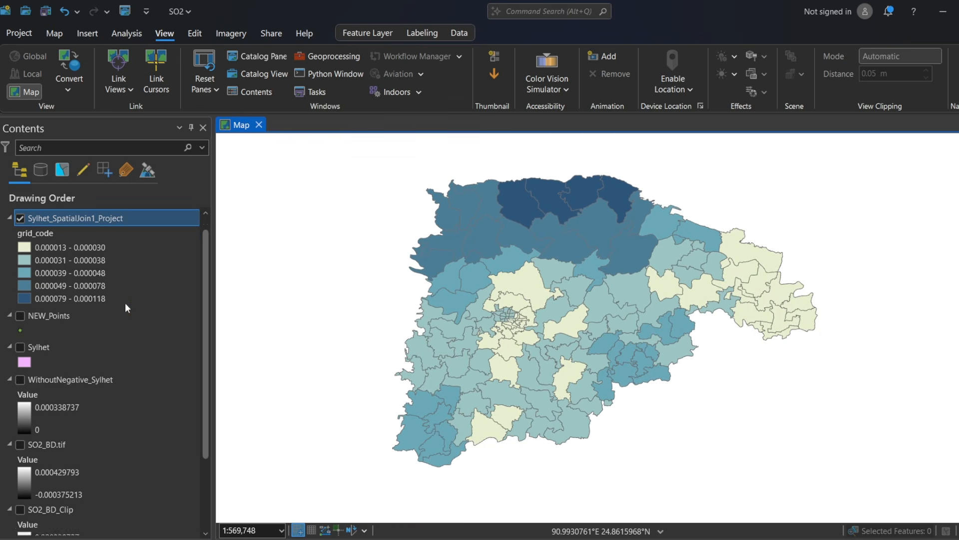
pyautogui.scroll(3, 63, 394)
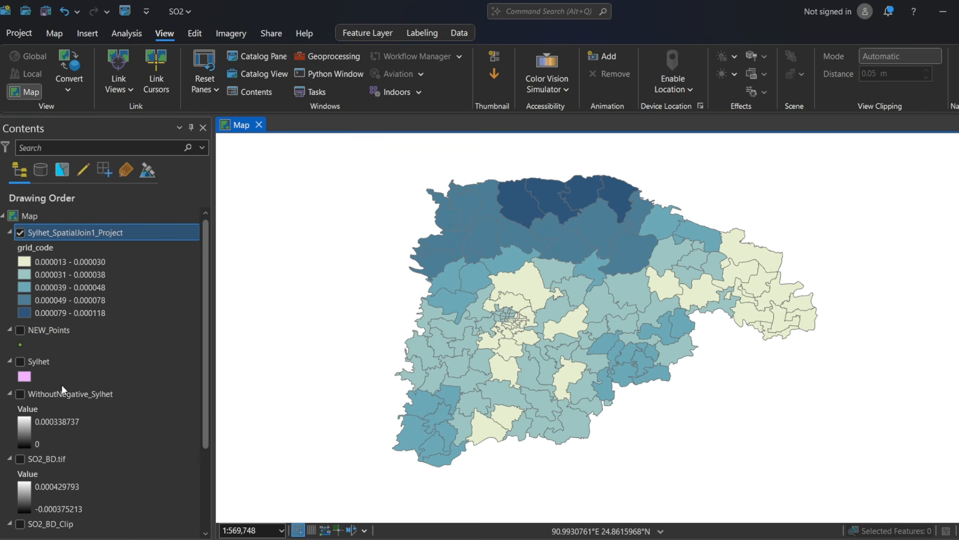
# Step: Hide the Sylhet_SpatialJoin1_Project layer, search the geoprocessing tools for "getis" and open Hot Spot Analysis (Getis-Ord Gi*)
pyautogui.click(39, 229)
pyautogui.click(20, 232)
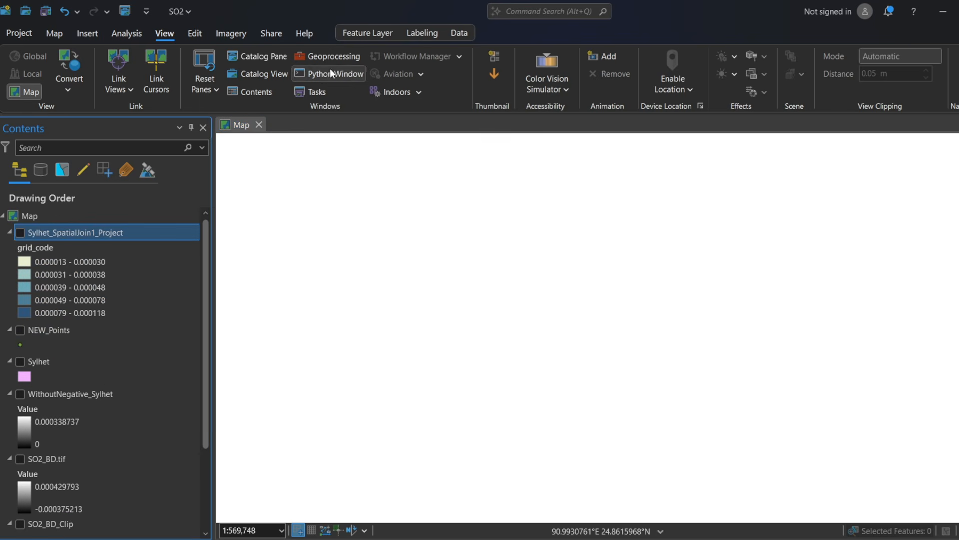
pyautogui.click(331, 59)
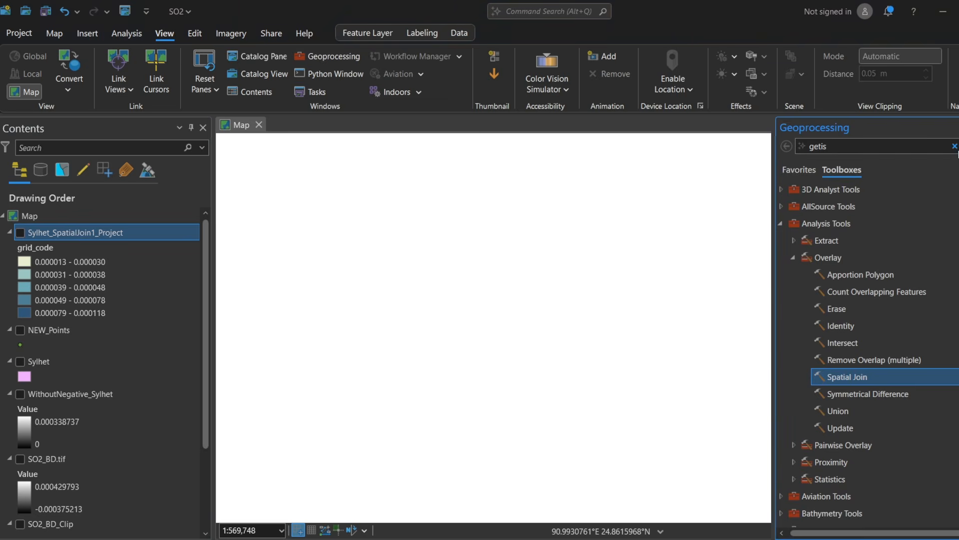
pyautogui.click(955, 146)
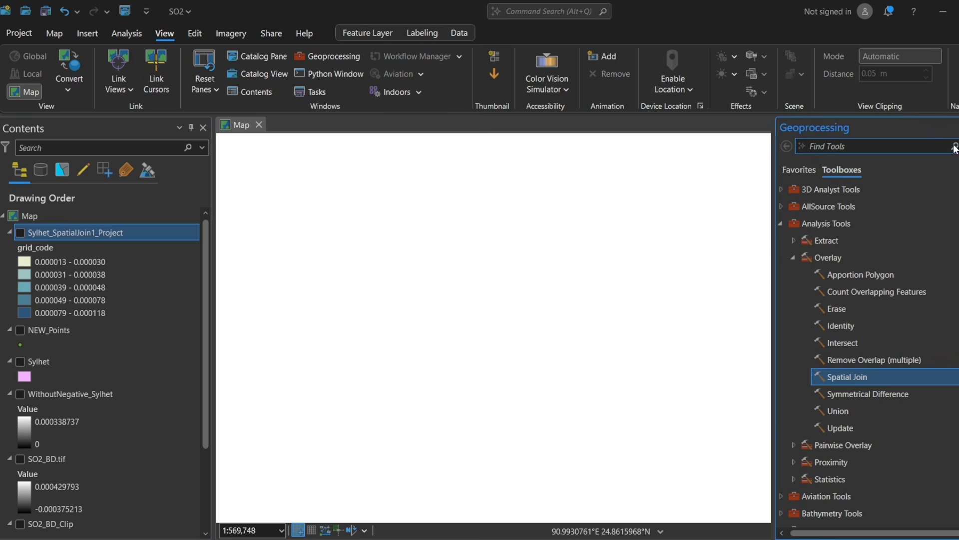
pyautogui.write('g')
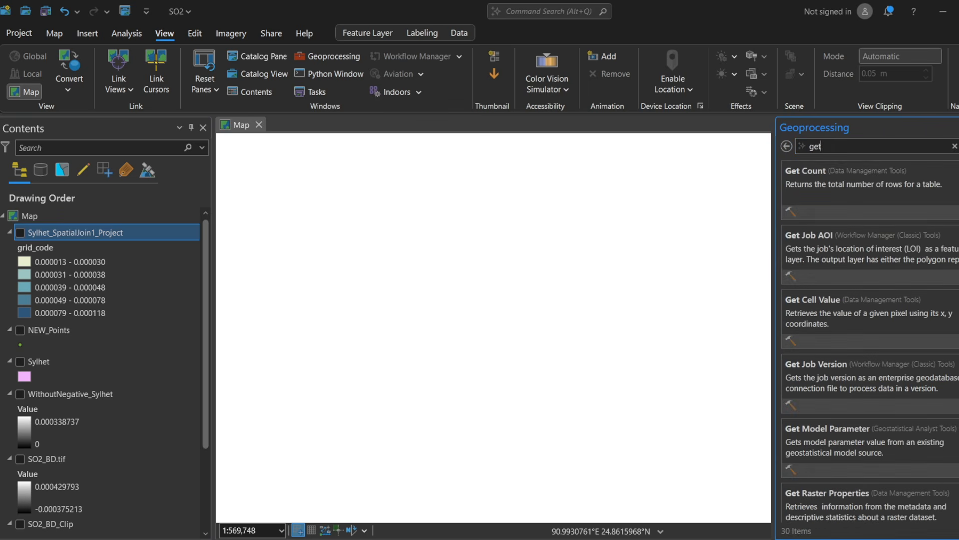
pyautogui.write('etis')
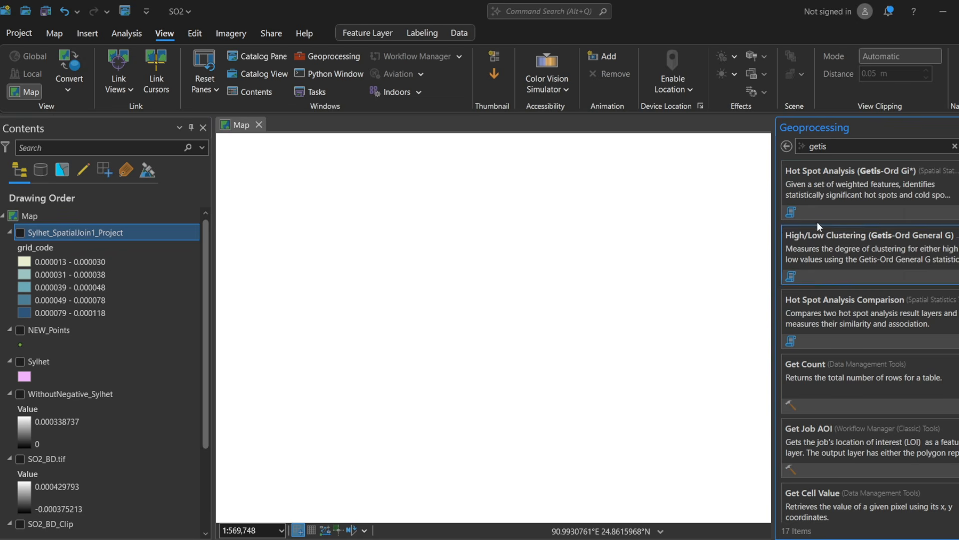
pyautogui.click(813, 188)
# Step: Run Hot Spot Analysis on the grid_code field of Sylhet_SpatialJoin1_Project with Contiguity edges corners and False Discovery Rate (FDR) Correction enabled
pyautogui.click(937, 202)
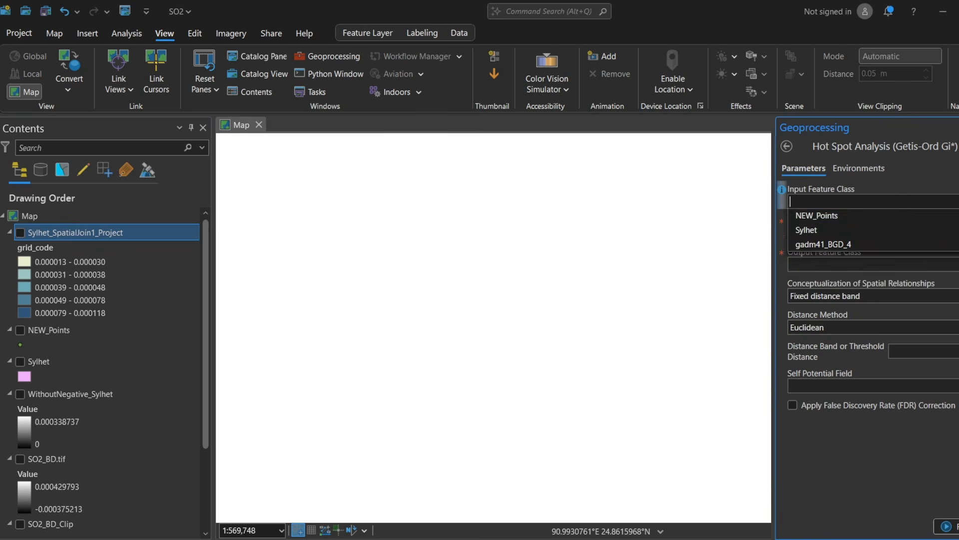
pyautogui.click(825, 217)
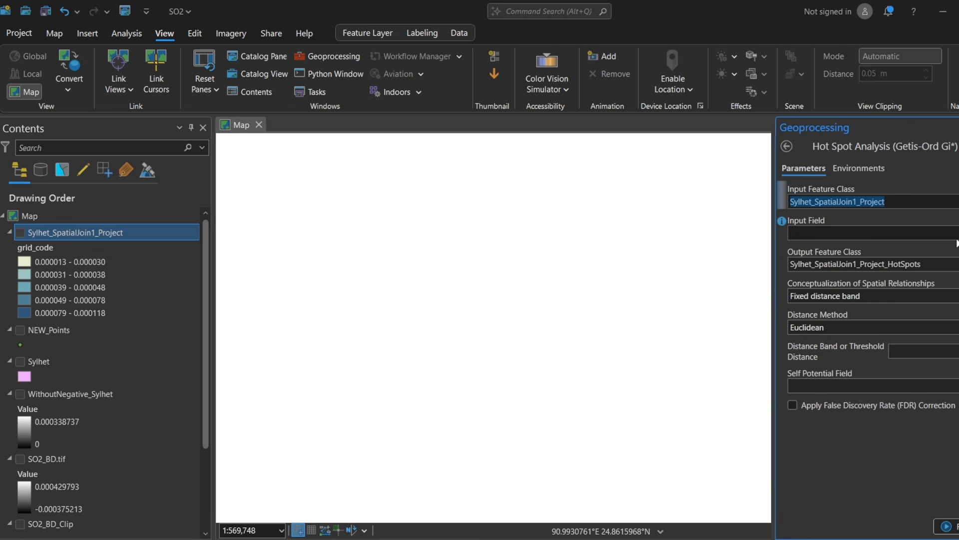
pyautogui.click(850, 232)
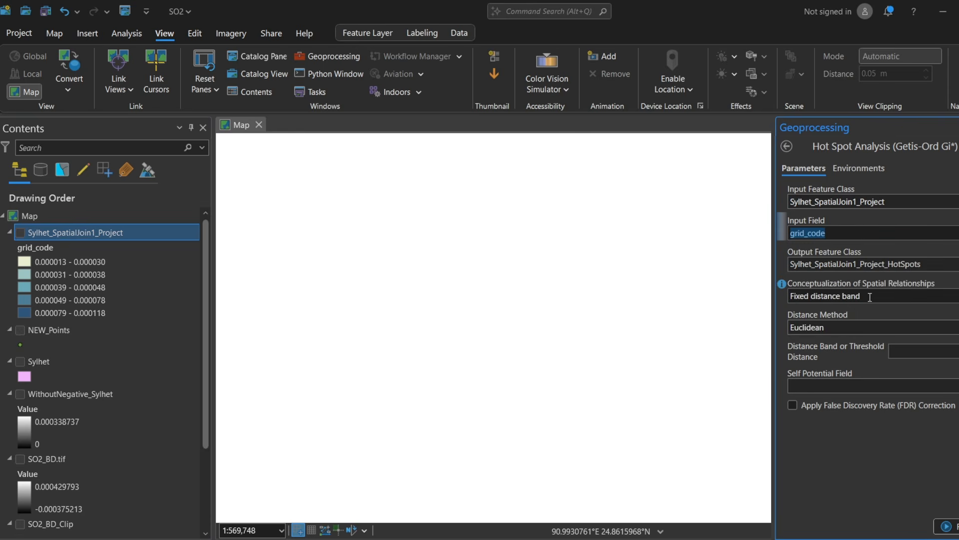
pyautogui.click(924, 296)
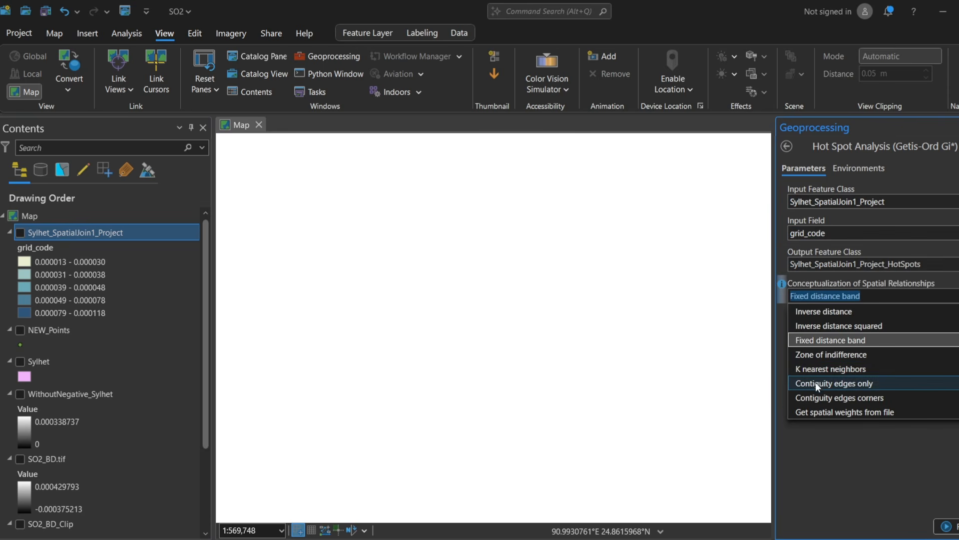
pyautogui.click(804, 398)
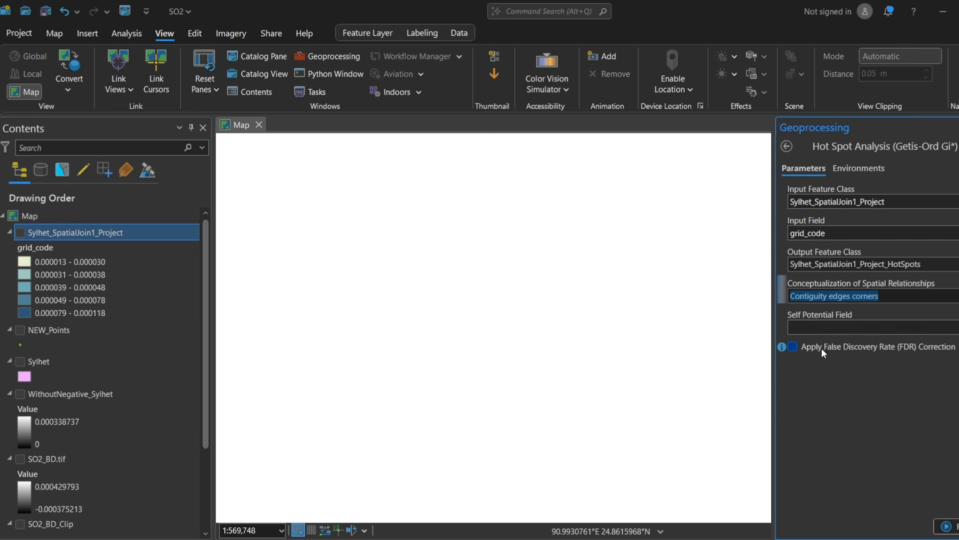
pyautogui.click(793, 348)
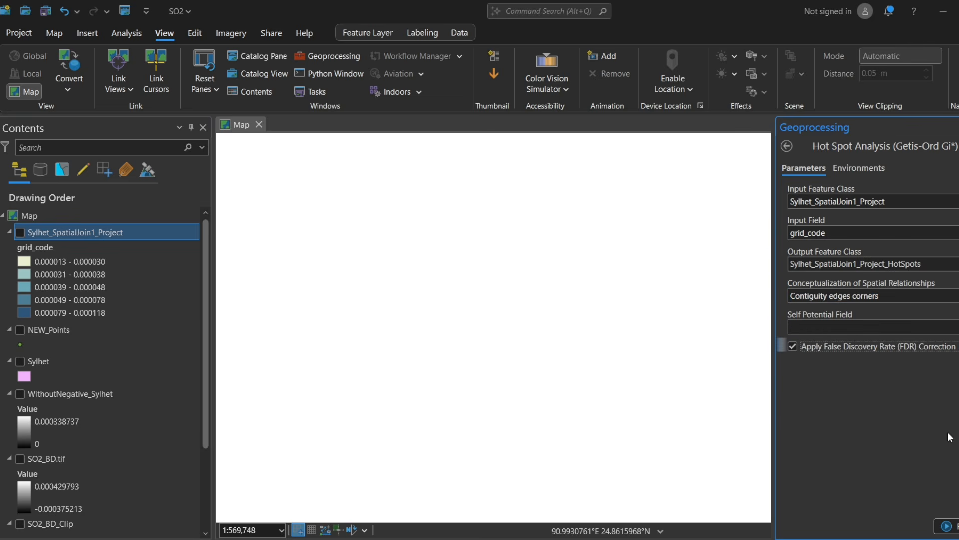
pyautogui.click(947, 526)
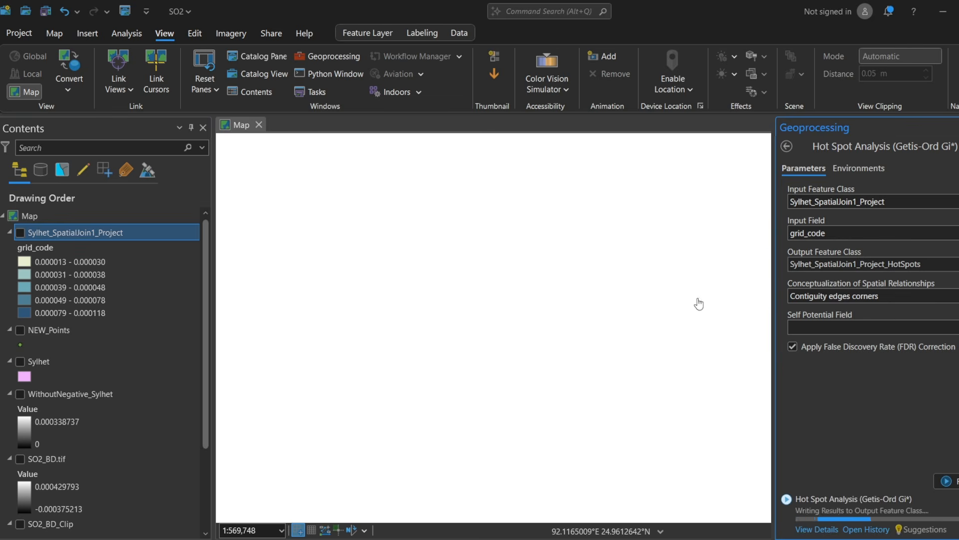
# Step: Inspect the Sylhet_SpatialJoin1_Project_HotSpots layer on the map and open the Hot Spot Analysis run details
pyautogui.scroll(-3, 584, 254)
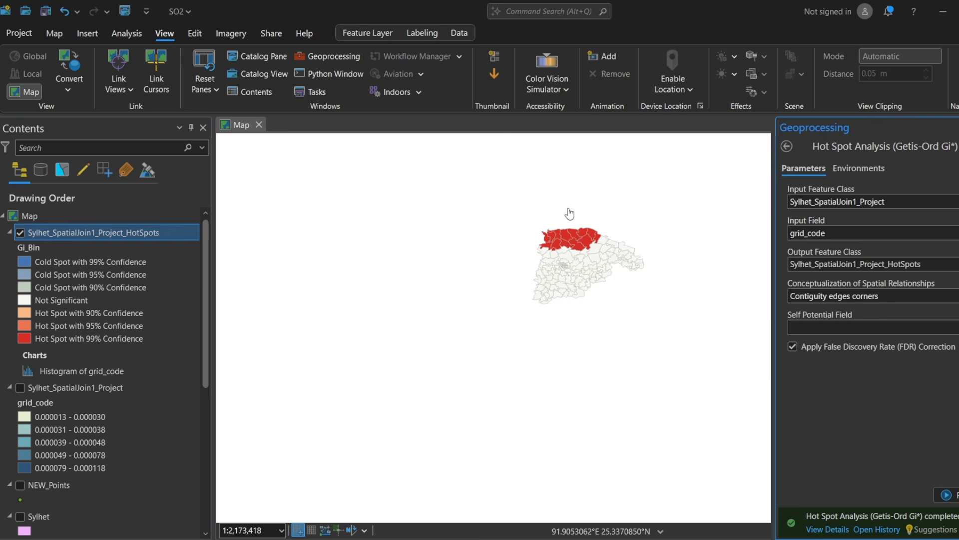
pyautogui.scroll(2, 567, 237)
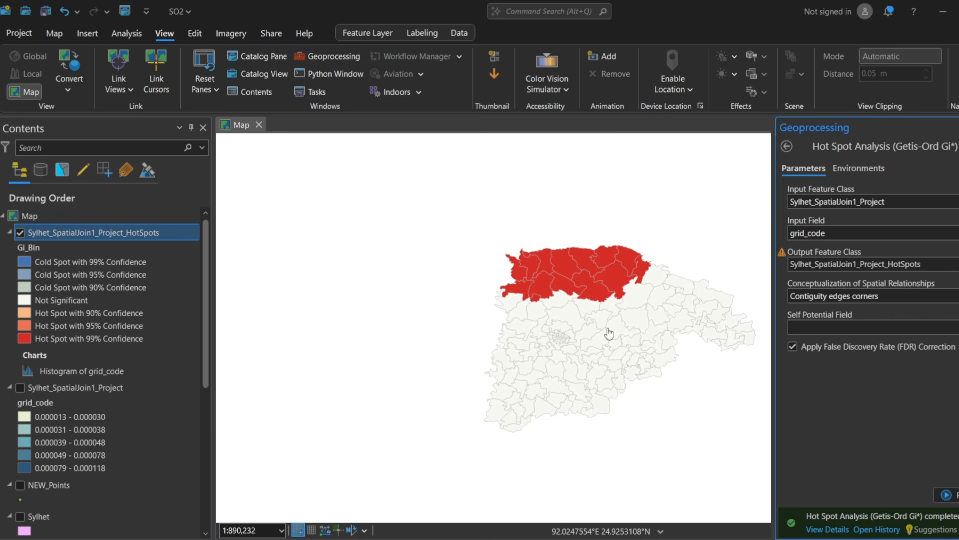
pyautogui.scroll(2, 608, 333)
pyautogui.click(822, 530)
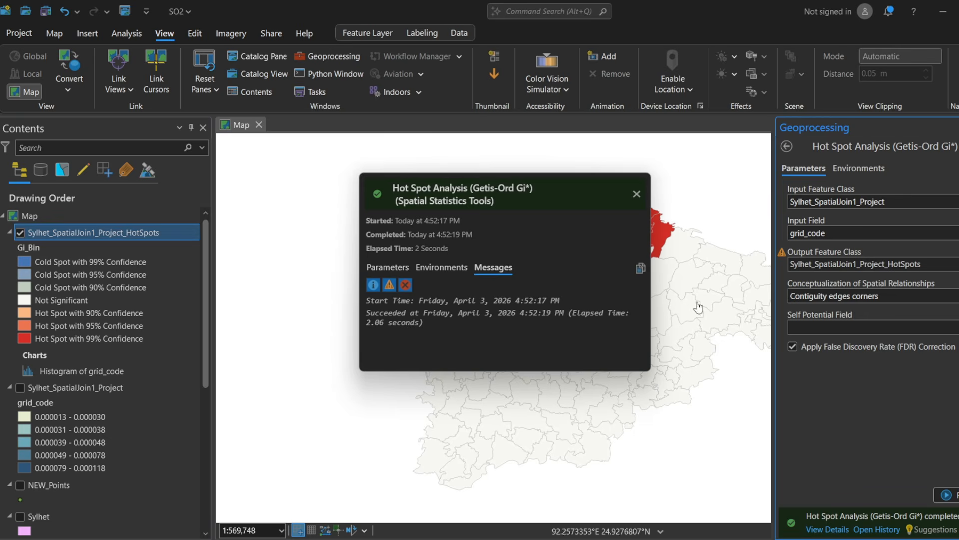
# Step: Close the run details and examine the hot spot distribution across the Sylhet_SpatialJoin1_Project_HotSpots layer
pyautogui.click(636, 193)
pyautogui.scroll(-2, 707, 302)
pyautogui.scroll(2, 707, 302)
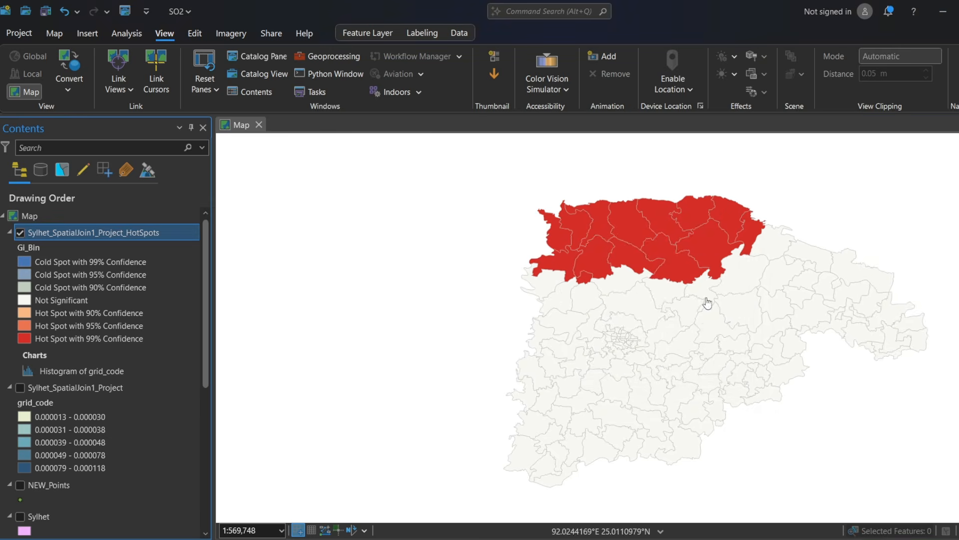
pyautogui.scroll(-2, 624, 295)
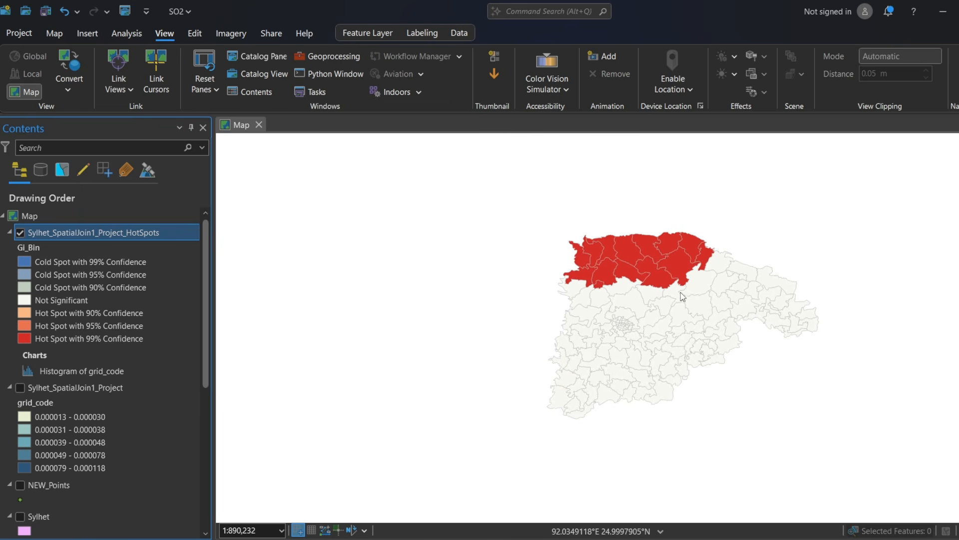
pyautogui.scroll(3, 682, 296)
pyautogui.scroll(-3, 679, 300)
pyautogui.scroll(2, 680, 301)
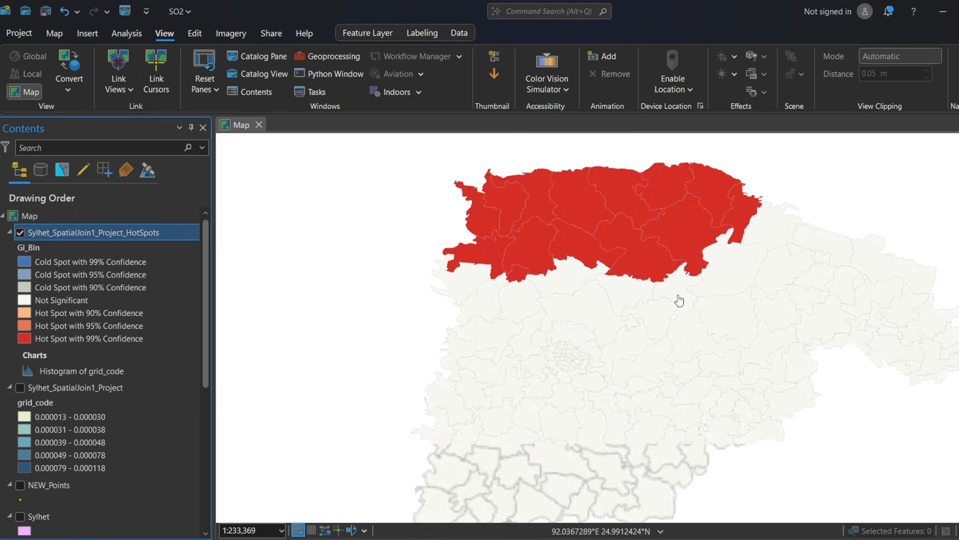
pyautogui.scroll(-3, 678, 302)
pyautogui.scroll(2, 677, 300)
pyautogui.scroll(-1, 680, 295)
pyautogui.scroll(3, 684, 295)
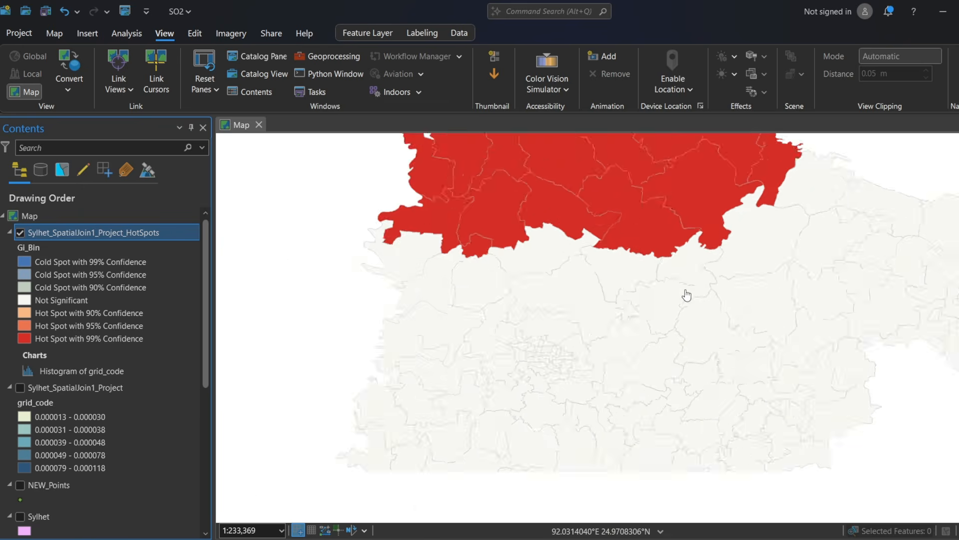
pyautogui.scroll(-4, 687, 295)
pyautogui.scroll(3, 717, 285)
pyautogui.scroll(-2, 723, 278)
pyautogui.scroll(1, 769, 280)
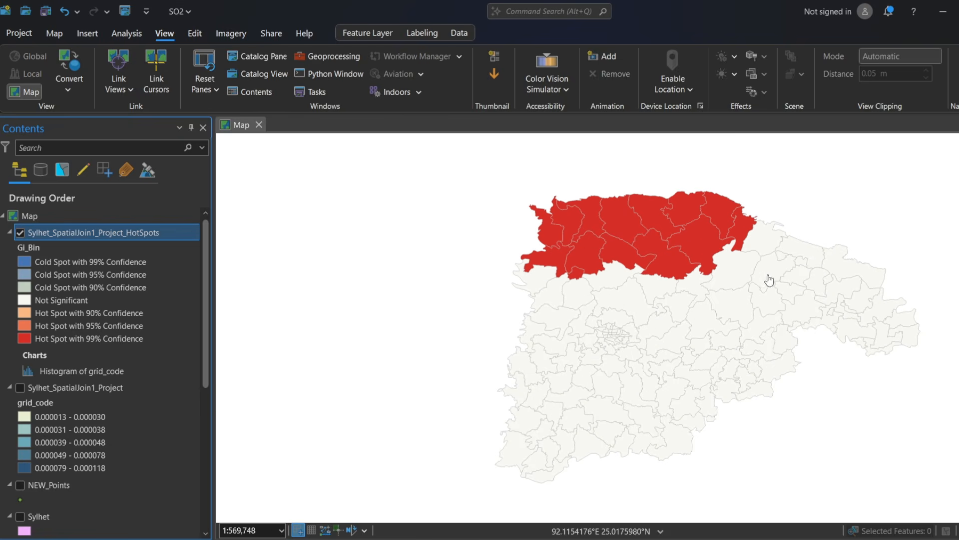
pyautogui.scroll(2, 683, 373)
pyautogui.scroll(-5, 653, 327)
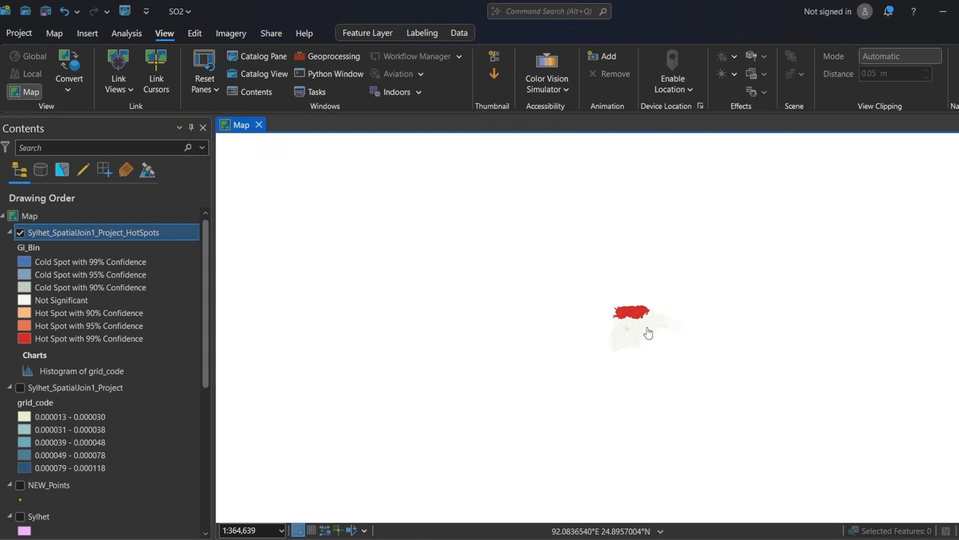
pyautogui.scroll(3, 653, 327)
pyautogui.scroll(-2, 643, 339)
pyautogui.scroll(2, 598, 321)
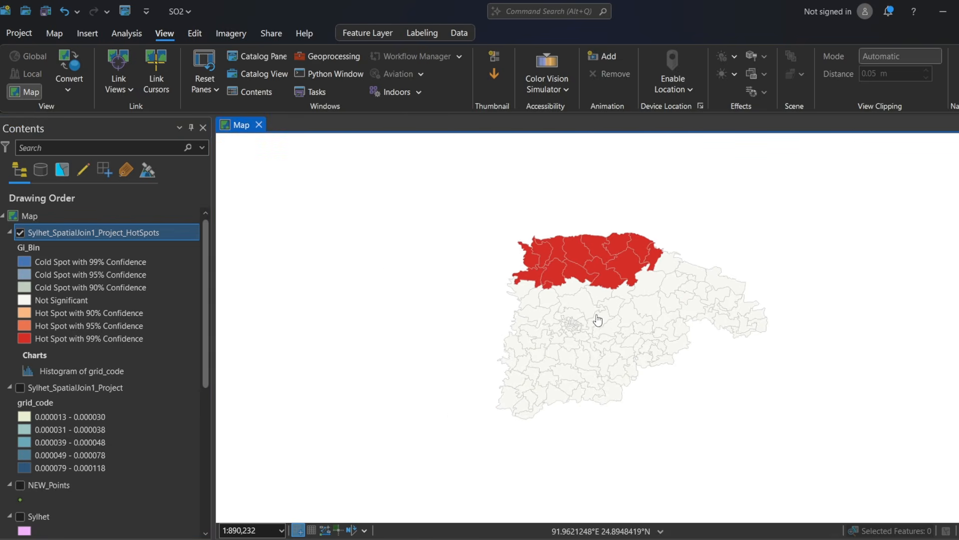
pyautogui.moveTo(598, 321); pyautogui.dragTo(583, 310)
pyautogui.scroll(1, 591, 199)
pyautogui.scroll(-2, 591, 200)
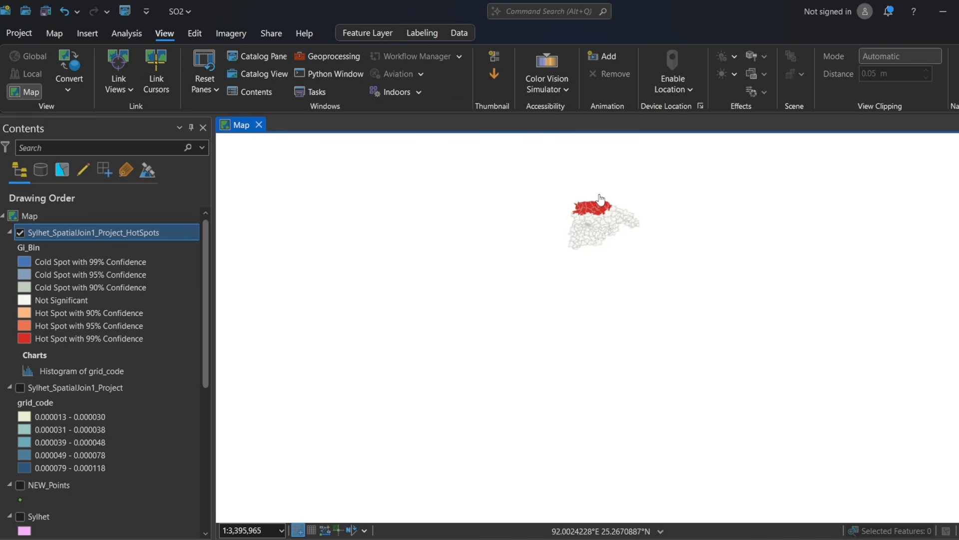
pyautogui.scroll(1, 590, 205)
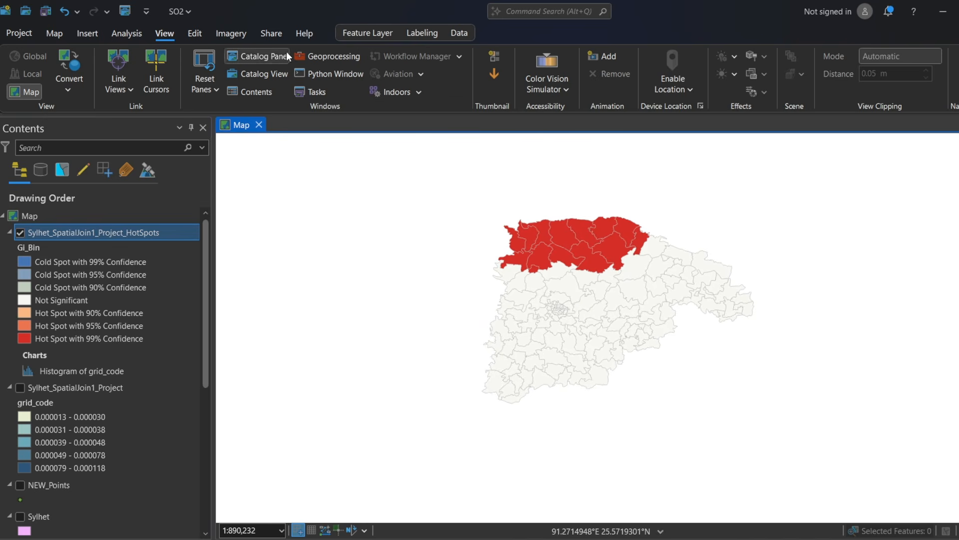
# Step: Search the geoprocessing tools for "getis" and open Hot Spot Analysis (Getis-Ord Gi*) for another run
pyautogui.click(320, 56)
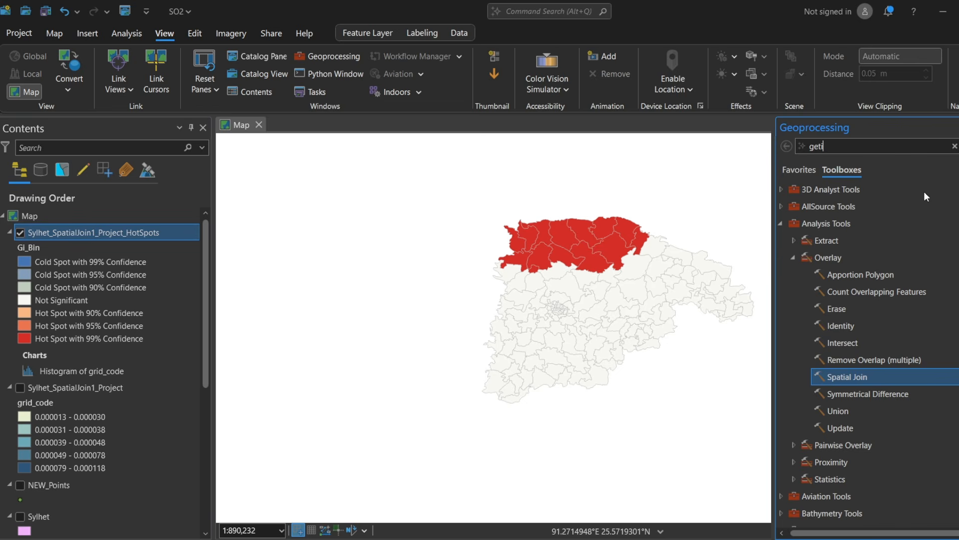
pyautogui.press('Return')
pyautogui.click(748, 180)
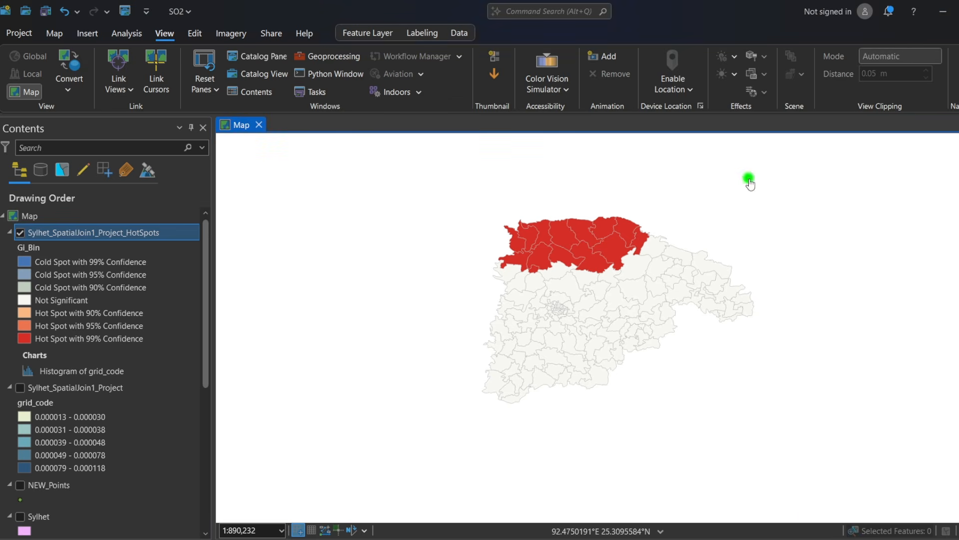
pyautogui.click(330, 57)
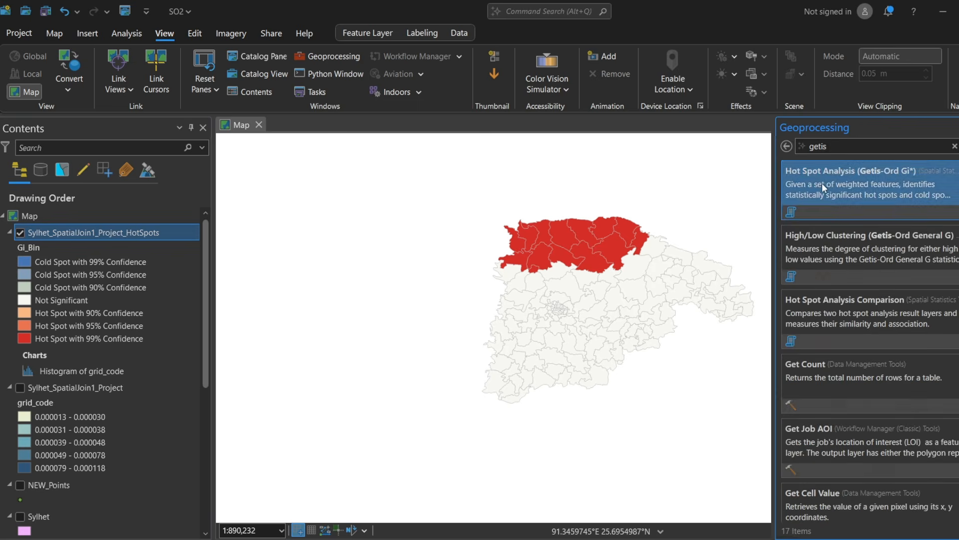
pyautogui.click(823, 183)
# Step: Run Hot Spot Analysis on the grid_code field of Sylhet_SpatialJoin1_Project with Fixed distance band, Euclidean distance and False Discovery Rate (FDR) Correction enabled
pyautogui.click(853, 201)
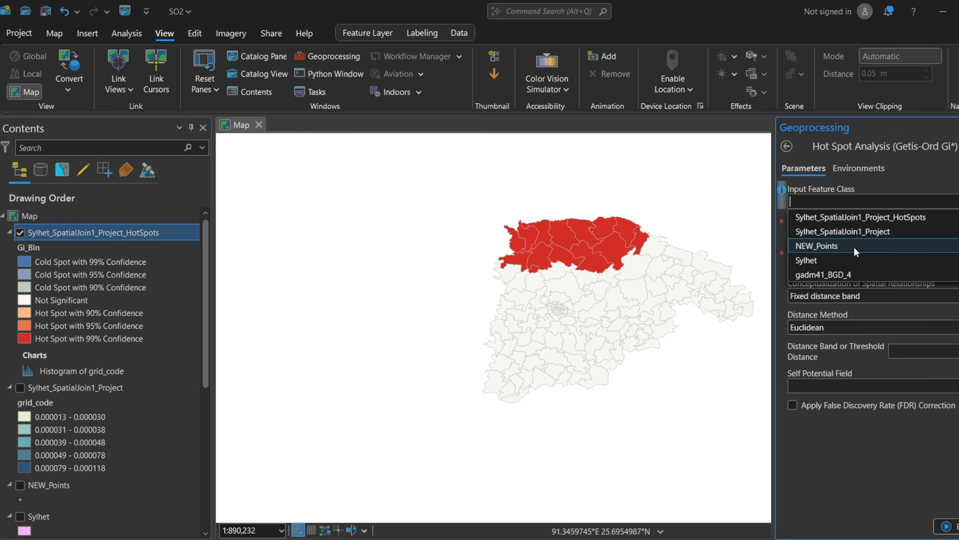
pyautogui.click(850, 231)
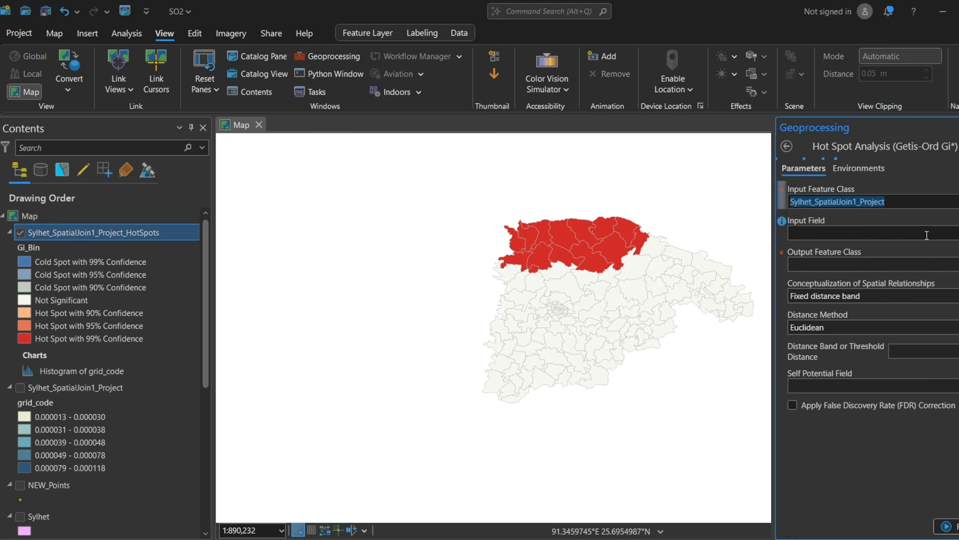
pyautogui.click(941, 238)
pyautogui.click(866, 298)
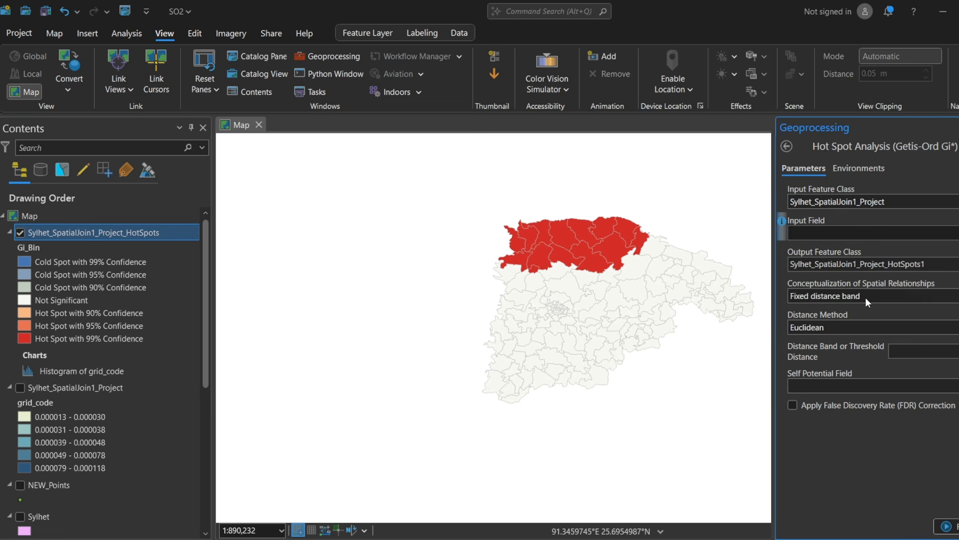
pyautogui.click(929, 296)
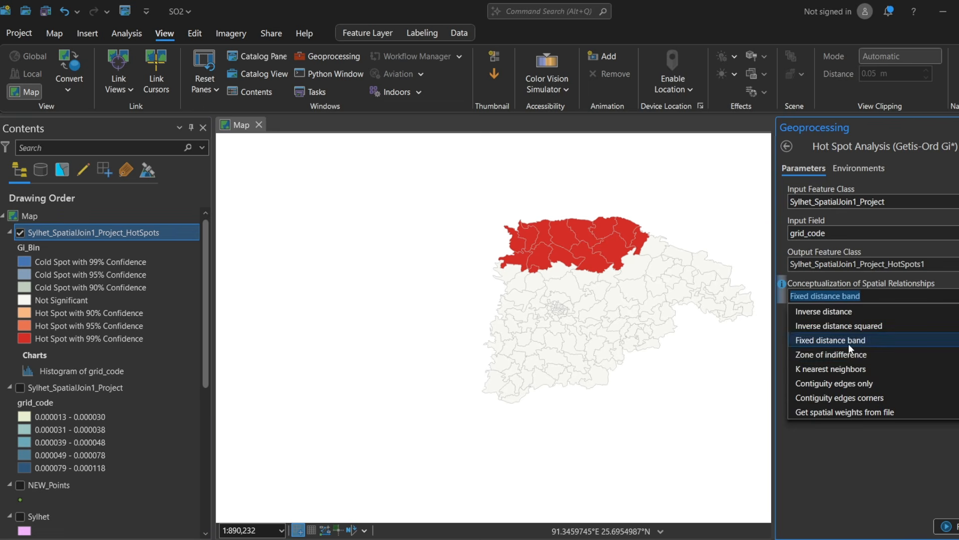
pyautogui.click(848, 344)
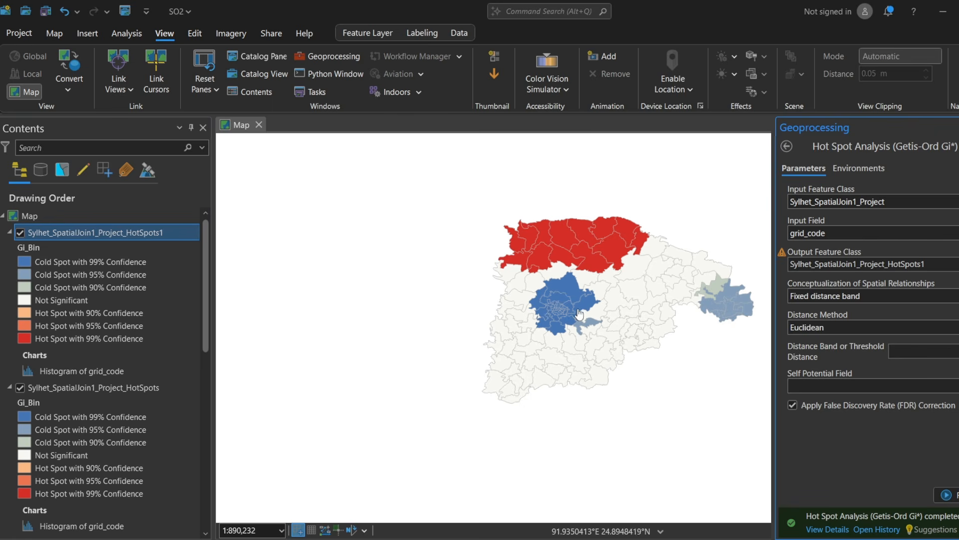
# Step: Examine the overall cluster pattern of Sylhet_SpatialJoin1_Project_HotSpots1, comparing the northern area with the central and eastern areas
pyautogui.scroll(1, 579, 314)
pyautogui.scroll(-2, 600, 310)
pyautogui.scroll(2, 656, 300)
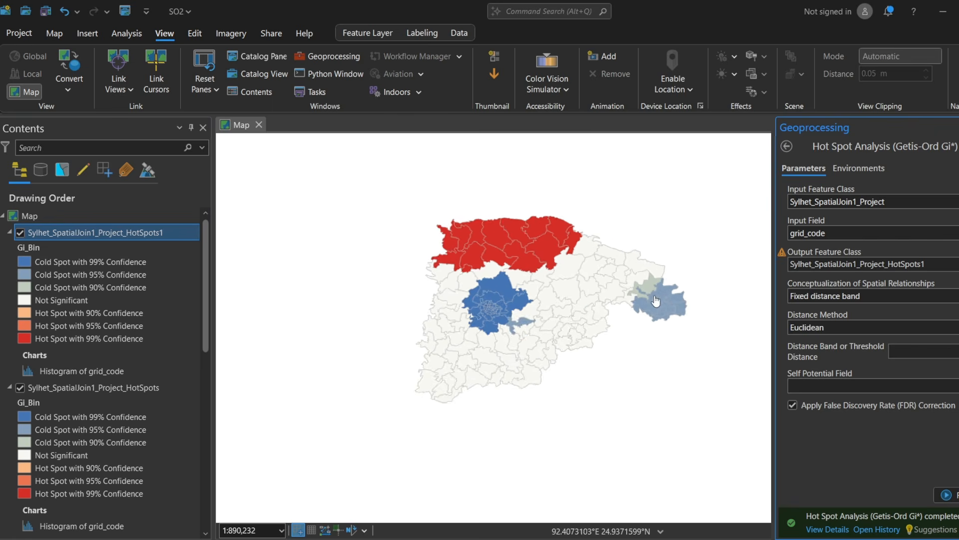
pyautogui.scroll(2, 602, 296)
pyautogui.scroll(2, 627, 320)
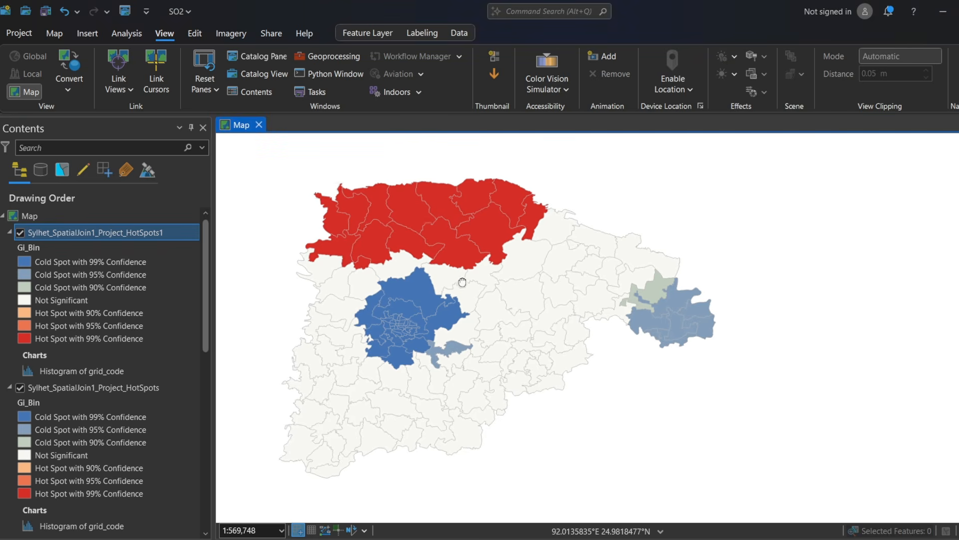
pyautogui.scroll(-2, 535, 306)
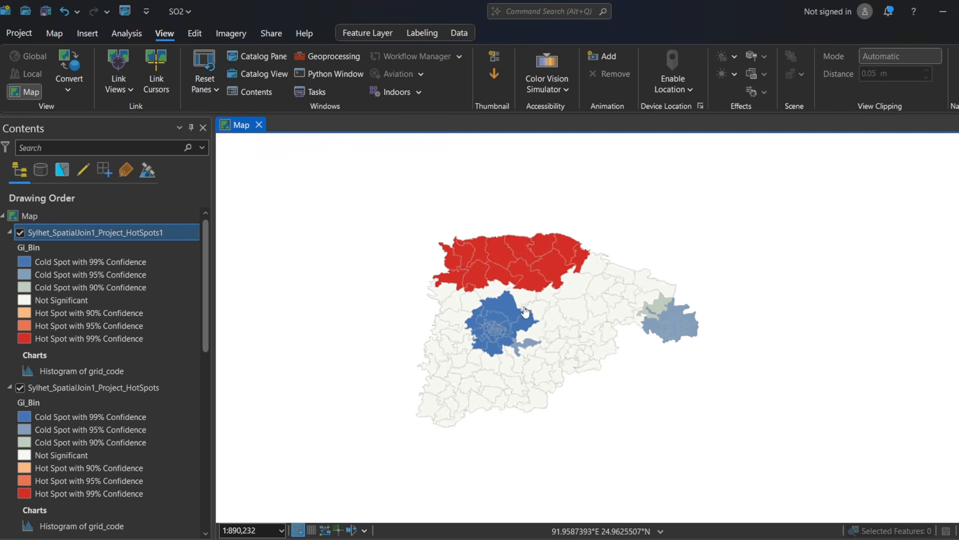
pyautogui.scroll(2, 547, 306)
pyautogui.scroll(-3, 341, 143)
pyautogui.scroll(5, 414, 265)
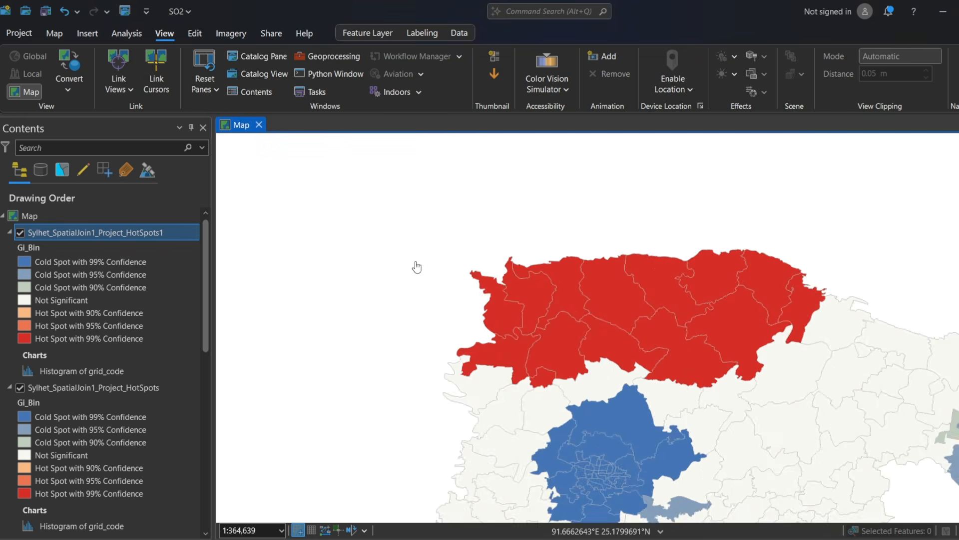
pyautogui.scroll(-4, 331, 252)
pyautogui.scroll(2, 331, 256)
pyautogui.scroll(2, 431, 281)
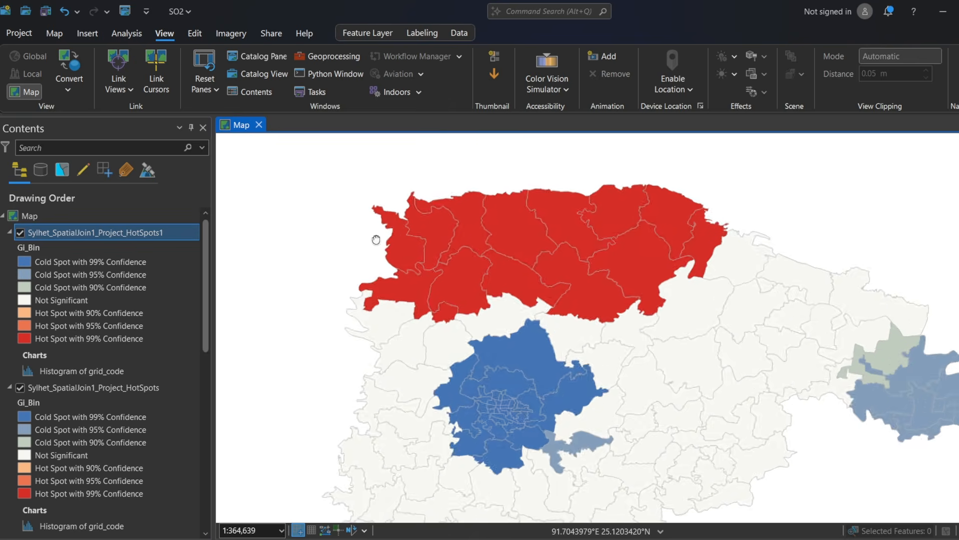
pyautogui.scroll(-2, 373, 238)
pyautogui.scroll(-2, 644, 242)
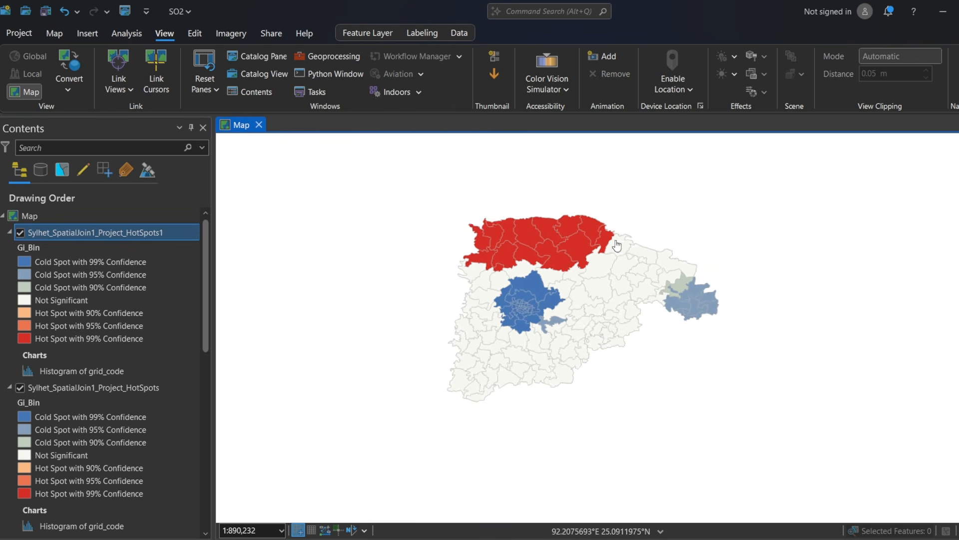
pyautogui.scroll(2, 650, 245)
pyautogui.scroll(2, 354, 249)
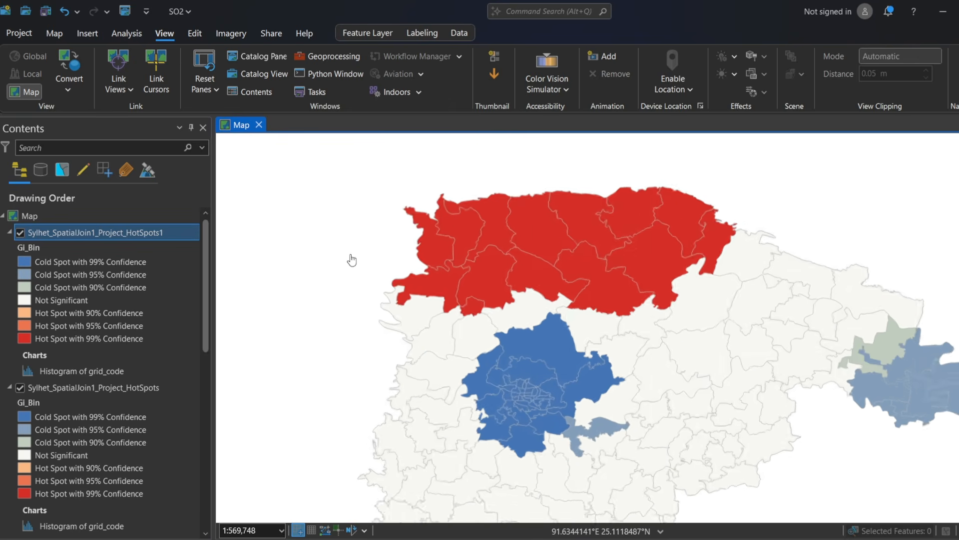
pyautogui.scroll(-5, 76, 350)
pyautogui.scroll(5, 90, 335)
pyautogui.scroll(-2, 609, 286)
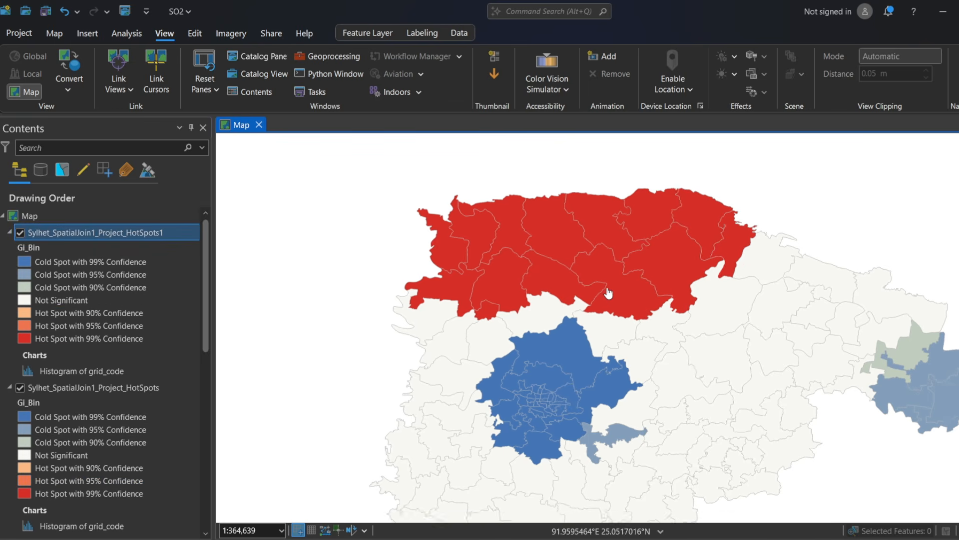
pyautogui.scroll(-2, 601, 289)
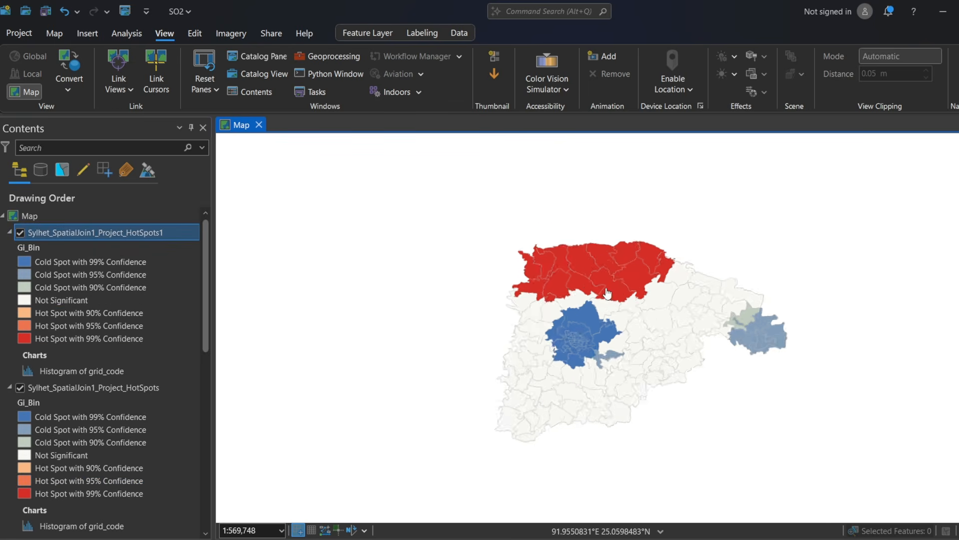
pyautogui.scroll(2, 649, 282)
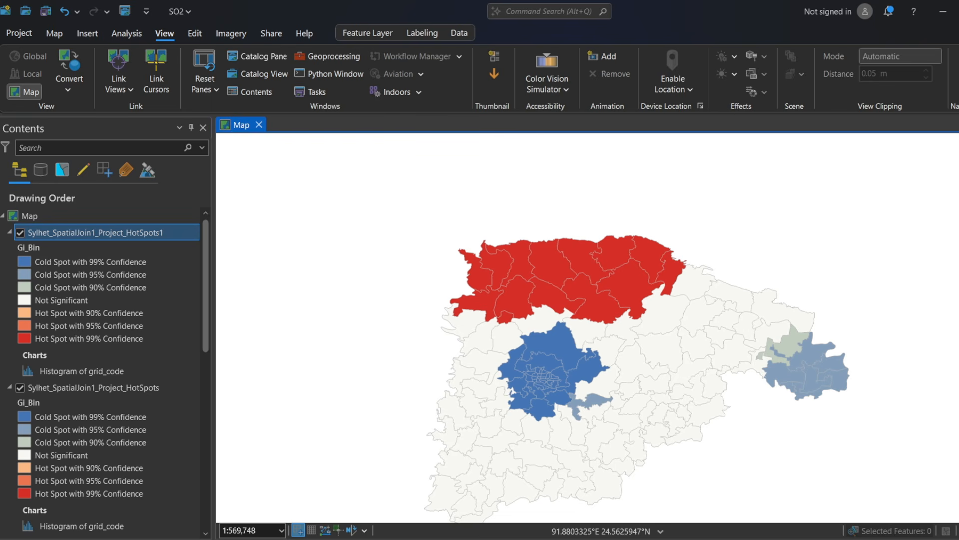
pyautogui.scroll(-1, 517, 419)
pyautogui.scroll(3, 517, 418)
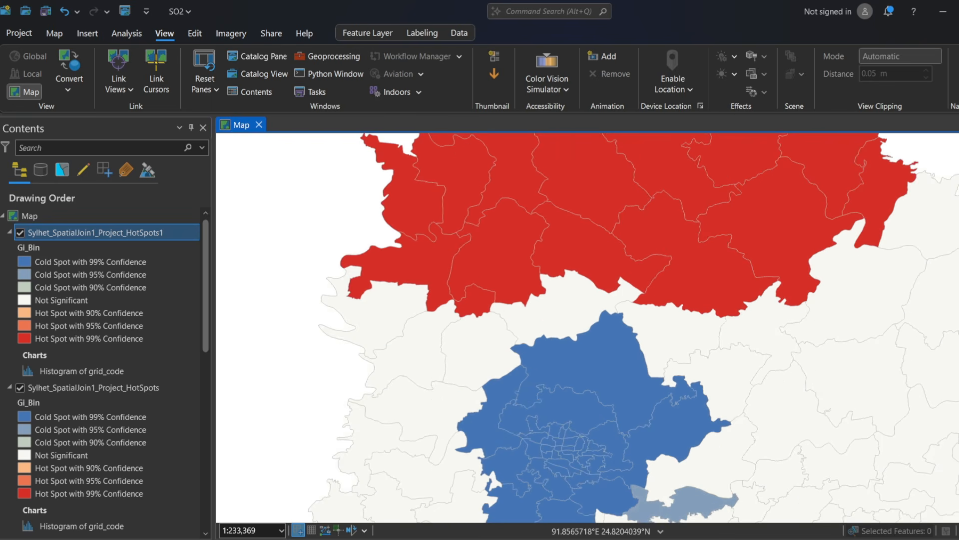
pyautogui.moveTo(534, 539)
pyautogui.scroll(-3, 535, 360)
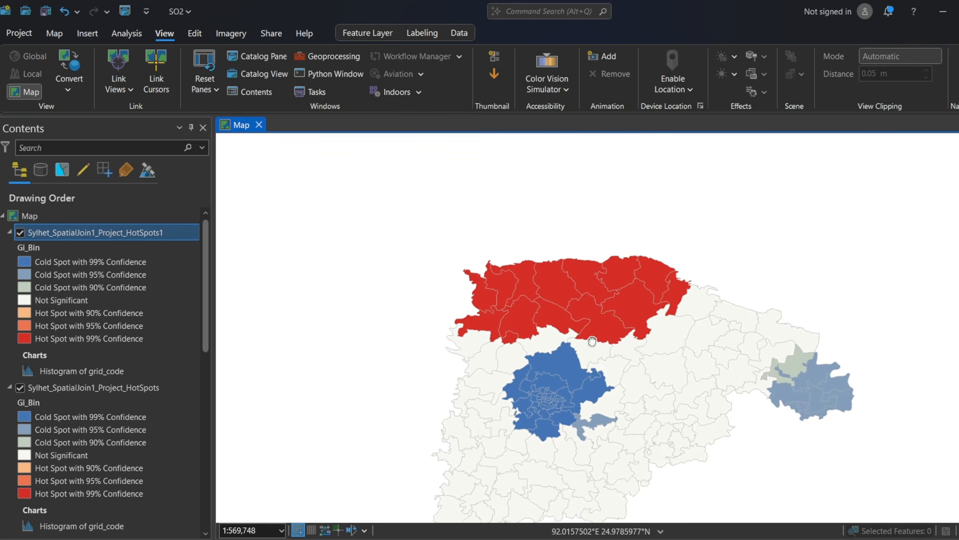
pyautogui.moveTo(592, 341); pyautogui.dragTo(587, 315)
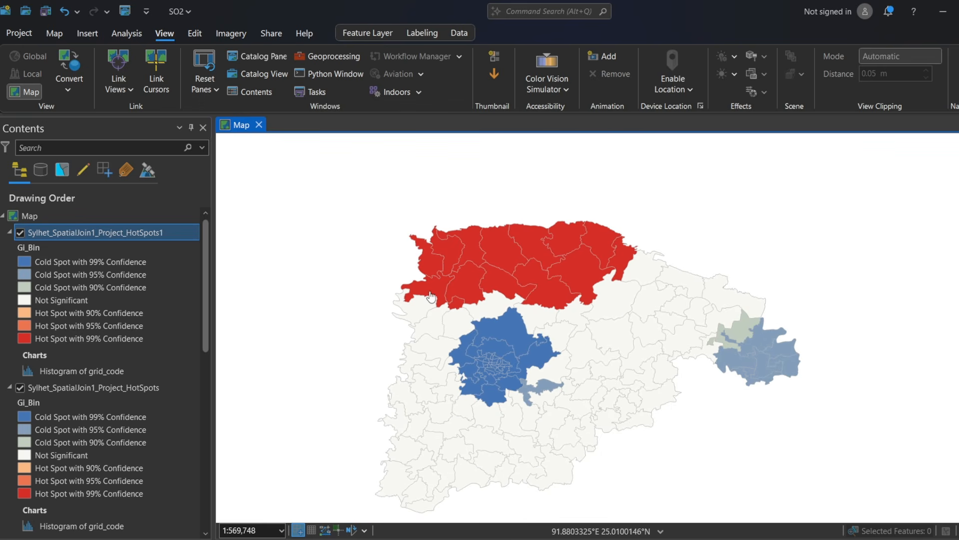
# Step: Inspect the central cold spot cluster of Sylhet_SpatialJoin1_Project_HotSpots1 and the confidence classes of its neighbouring areas
pyautogui.scroll(-2, 525, 310)
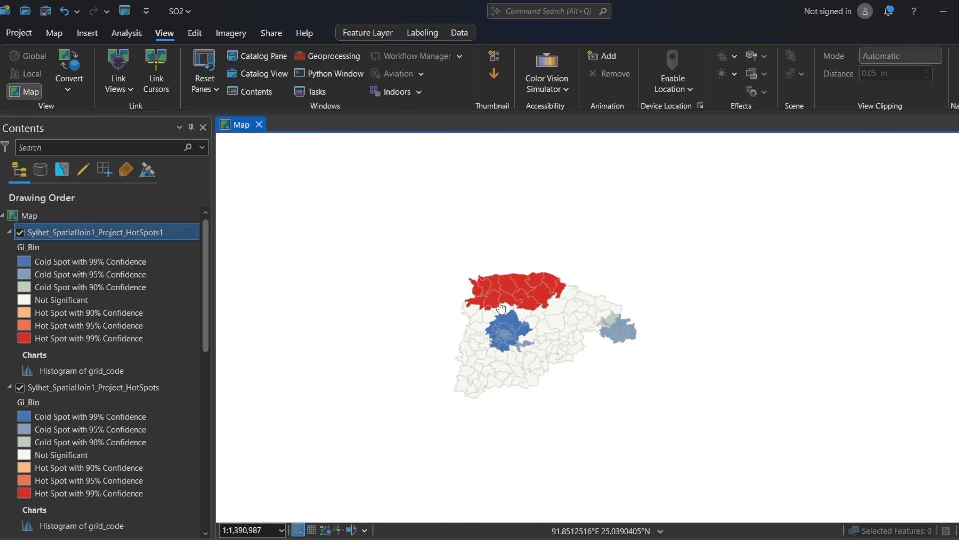
pyautogui.scroll(2, 529, 381)
pyautogui.moveTo(528, 381); pyautogui.dragTo(523, 362)
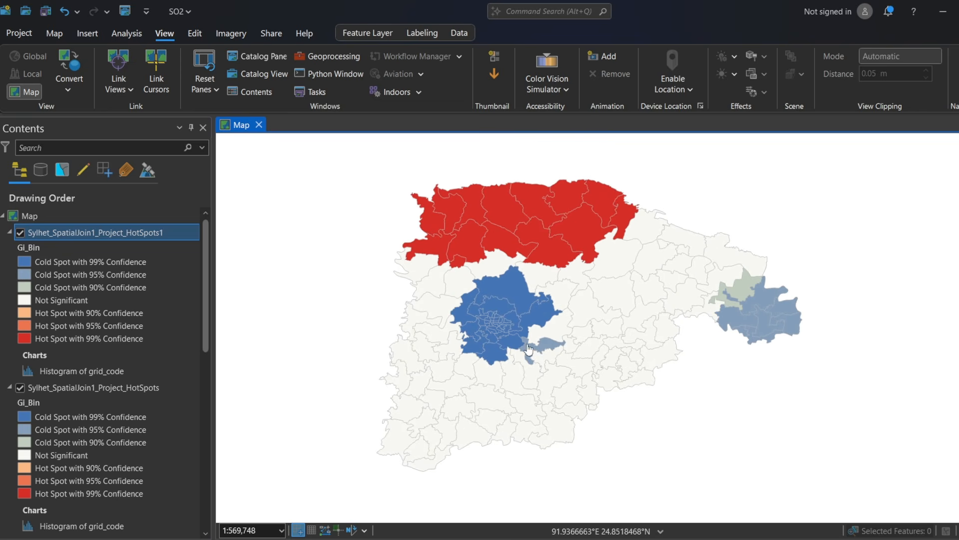
pyautogui.scroll(1, 533, 345)
pyautogui.scroll(-3, 537, 328)
pyautogui.scroll(2, 537, 327)
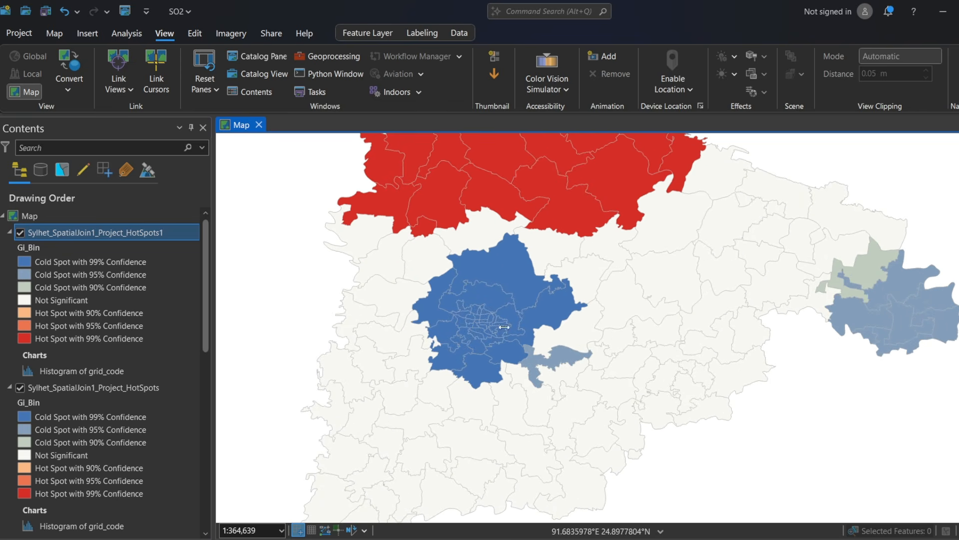
pyautogui.scroll(-2, 541, 334)
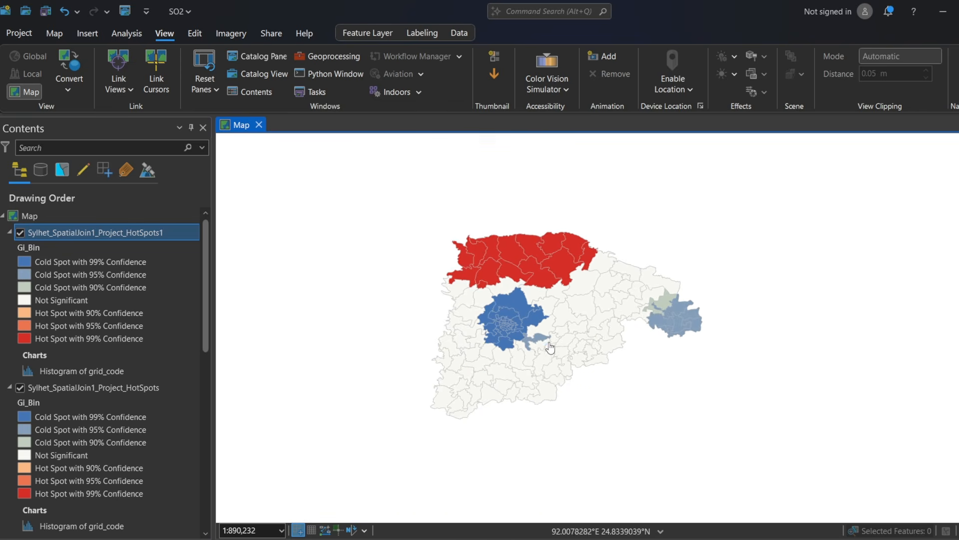
pyautogui.scroll(2, 541, 369)
pyautogui.scroll(-3, 537, 365)
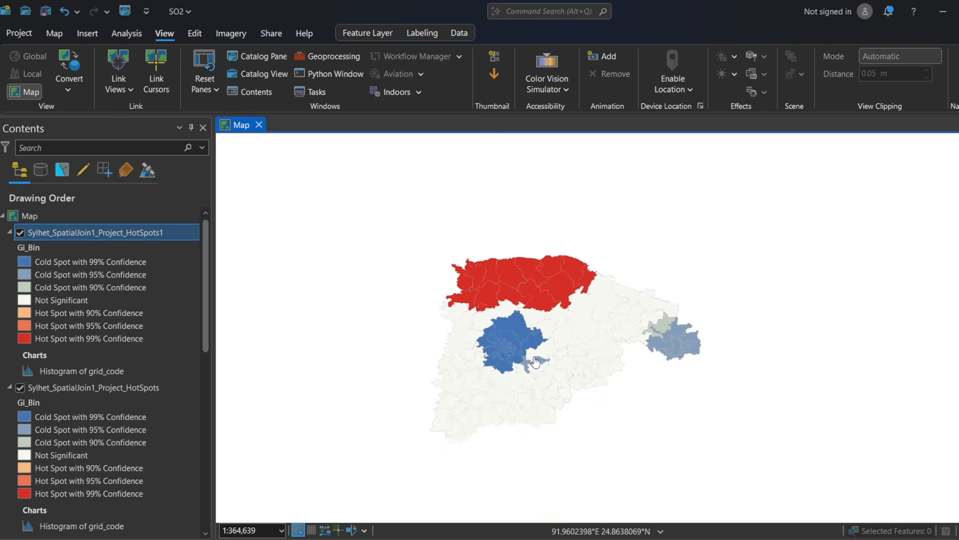
pyautogui.scroll(1, 531, 360)
pyautogui.scroll(1, 531, 361)
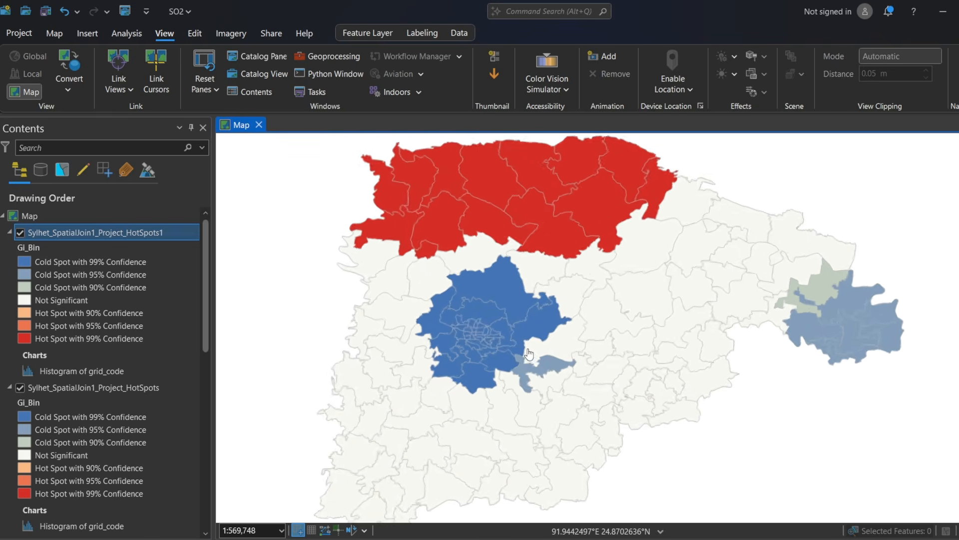
pyautogui.scroll(1, 555, 386)
pyautogui.scroll(-2, 561, 385)
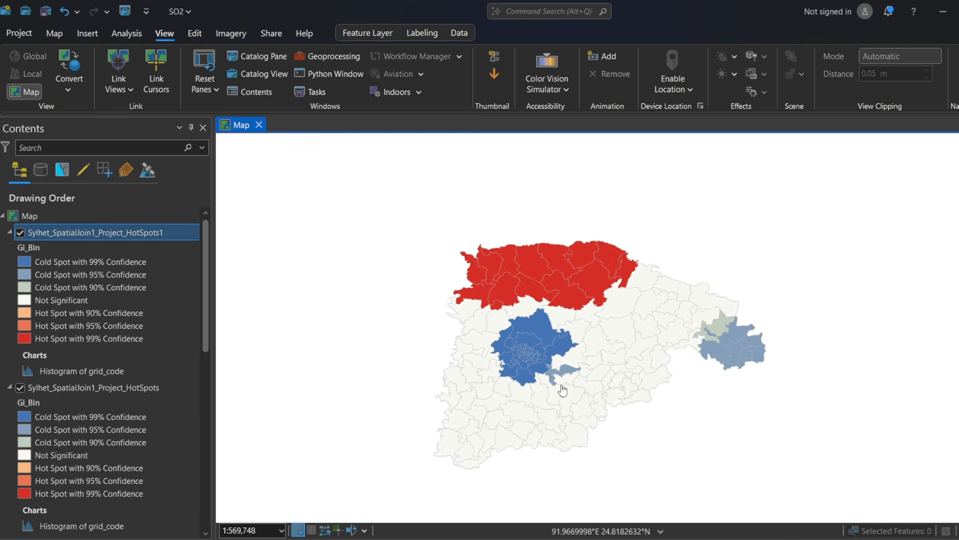
pyautogui.scroll(1, 561, 387)
pyautogui.moveTo(563, 392); pyautogui.dragTo(528, 419)
pyautogui.scroll(2, 532, 415)
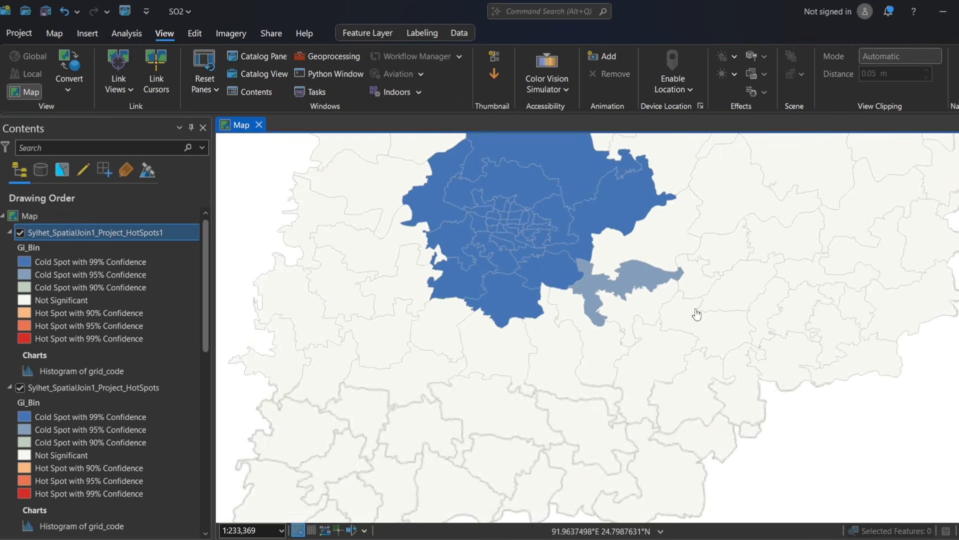